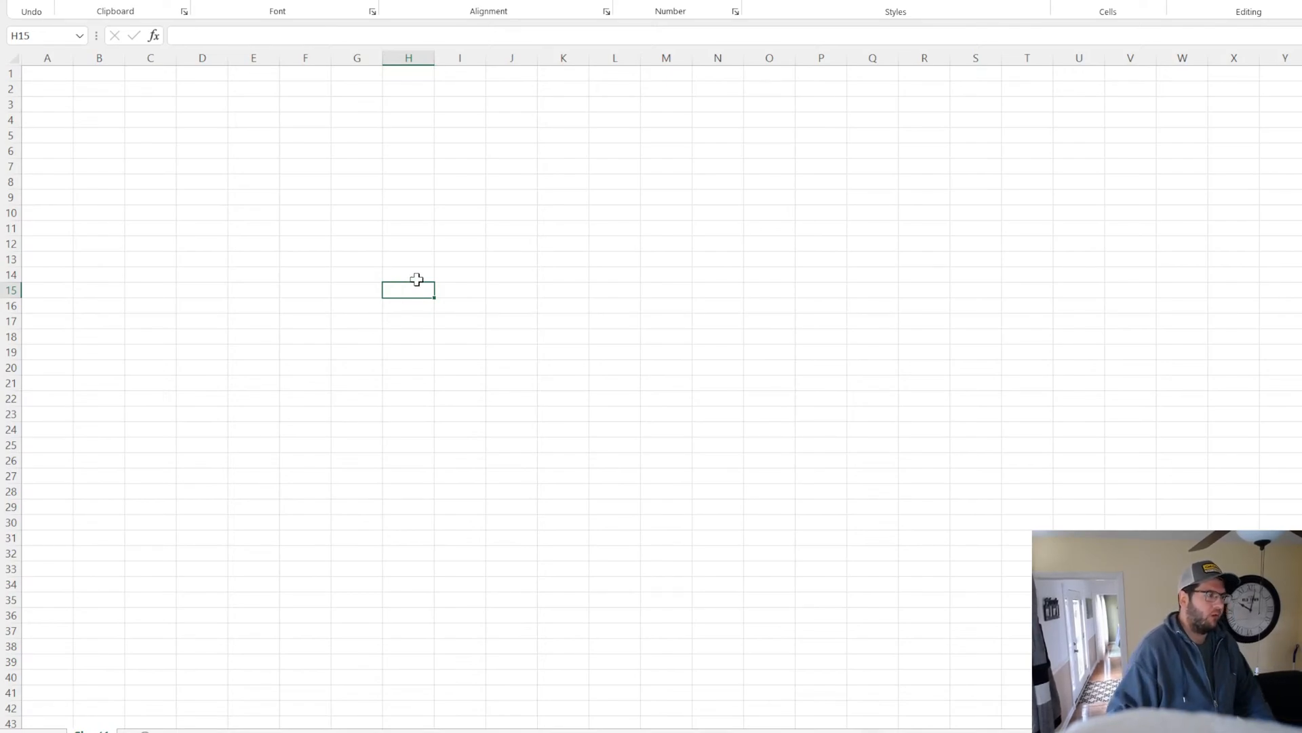
{"action": "left_click", "coordinate": [44, 74]}
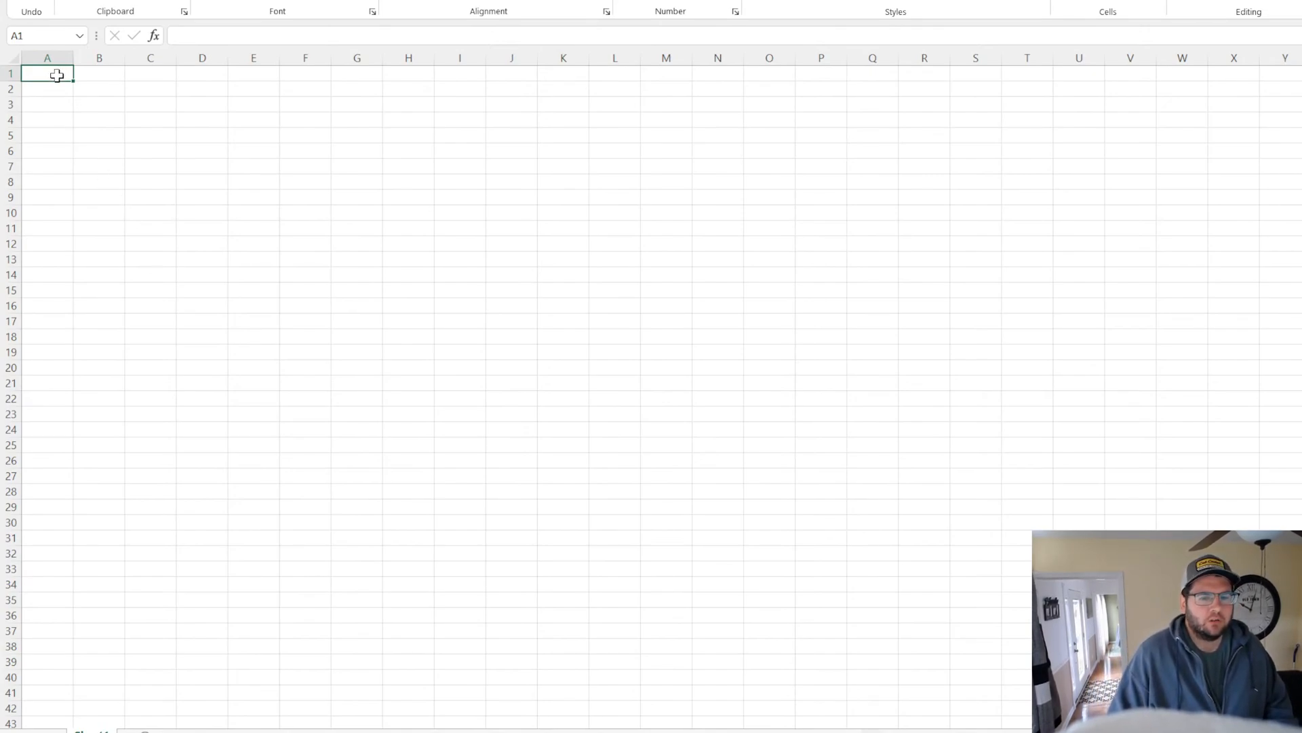
{"action": "left_click", "coordinate": [366, 271]}
{"action": "mouse_move", "coordinate": [53, 76]}
{"action": "left_mouse_down"}
{"action": "mouse_move", "coordinate": [274, 198]}
{"action": "mouse_move", "coordinate": [678, 384]}
{"action": "left_mouse_up"}
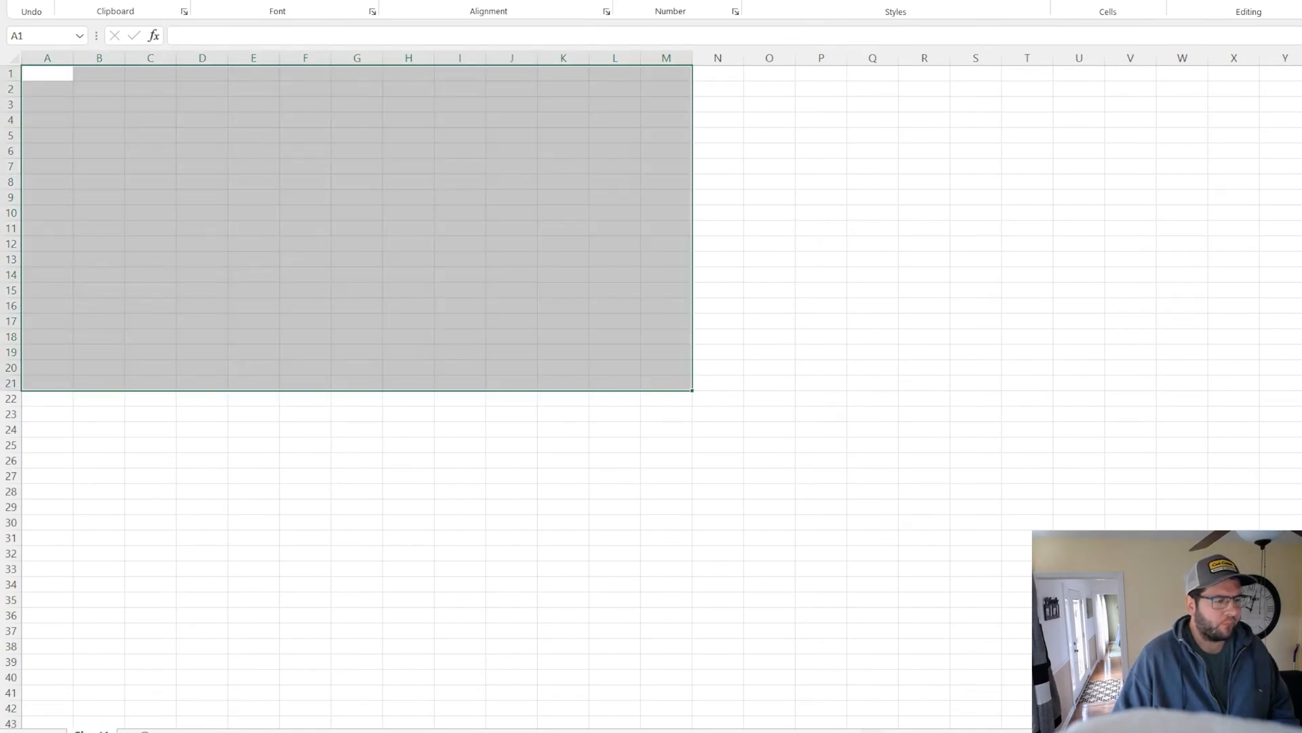
{"action": "left_click", "coordinate": [112, 138]}
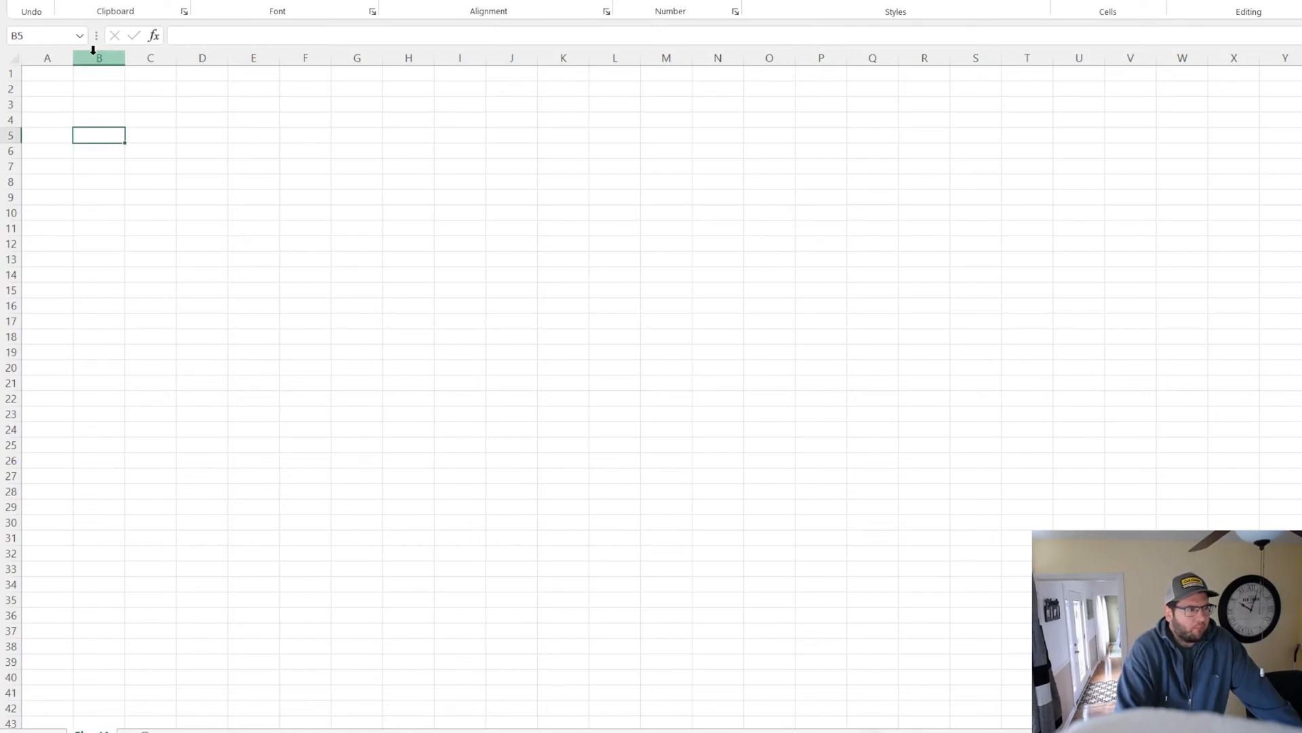
{"action": "left_click_drag", "start_coordinate": [46, 75], "coordinate": [357, 301]}
{"action": "left_click", "coordinate": [783, 387]}
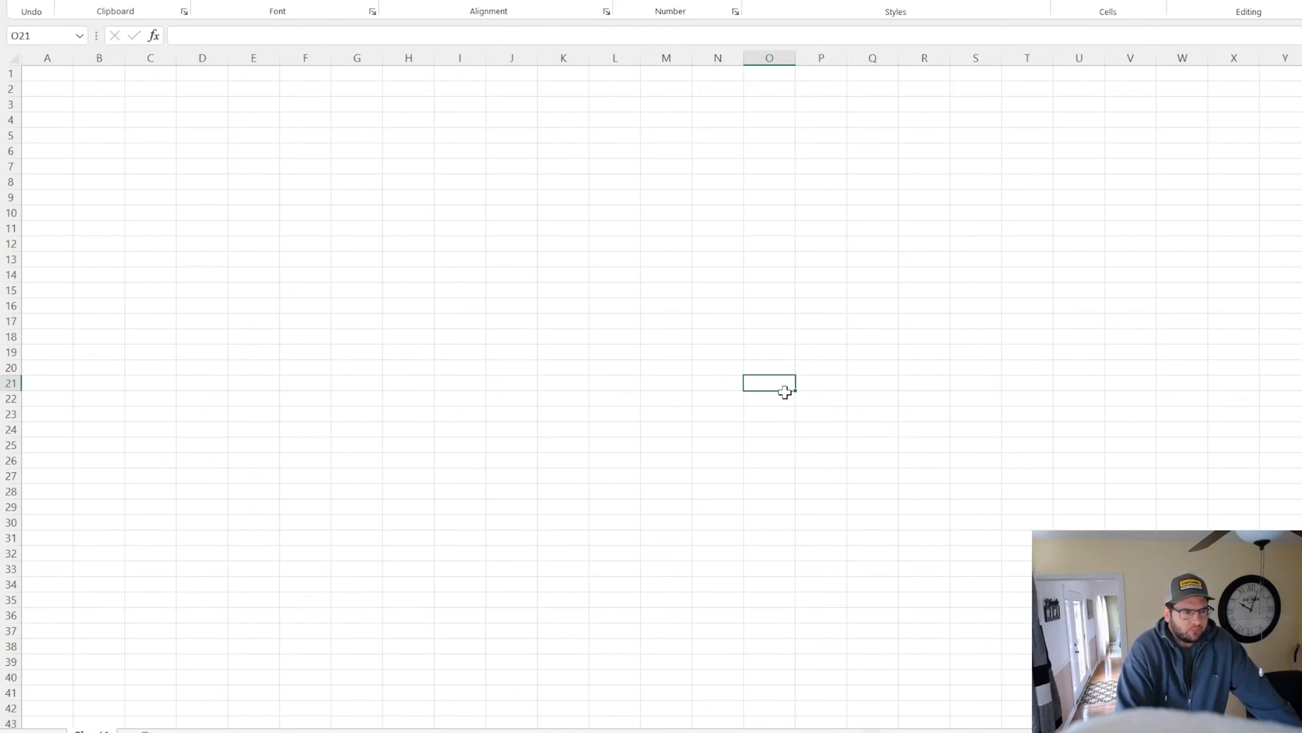
{"action": "mouse_move", "coordinate": [776, 381]}
{"action": "left_mouse_down"}
{"action": "mouse_move", "coordinate": [941, 508]}
{"action": "mouse_move", "coordinate": [771, 380]}
{"action": "mouse_move", "coordinate": [889, 451]}
{"action": "mouse_move", "coordinate": [761, 381]}
{"action": "mouse_move", "coordinate": [913, 479]}
{"action": "left_mouse_up"}
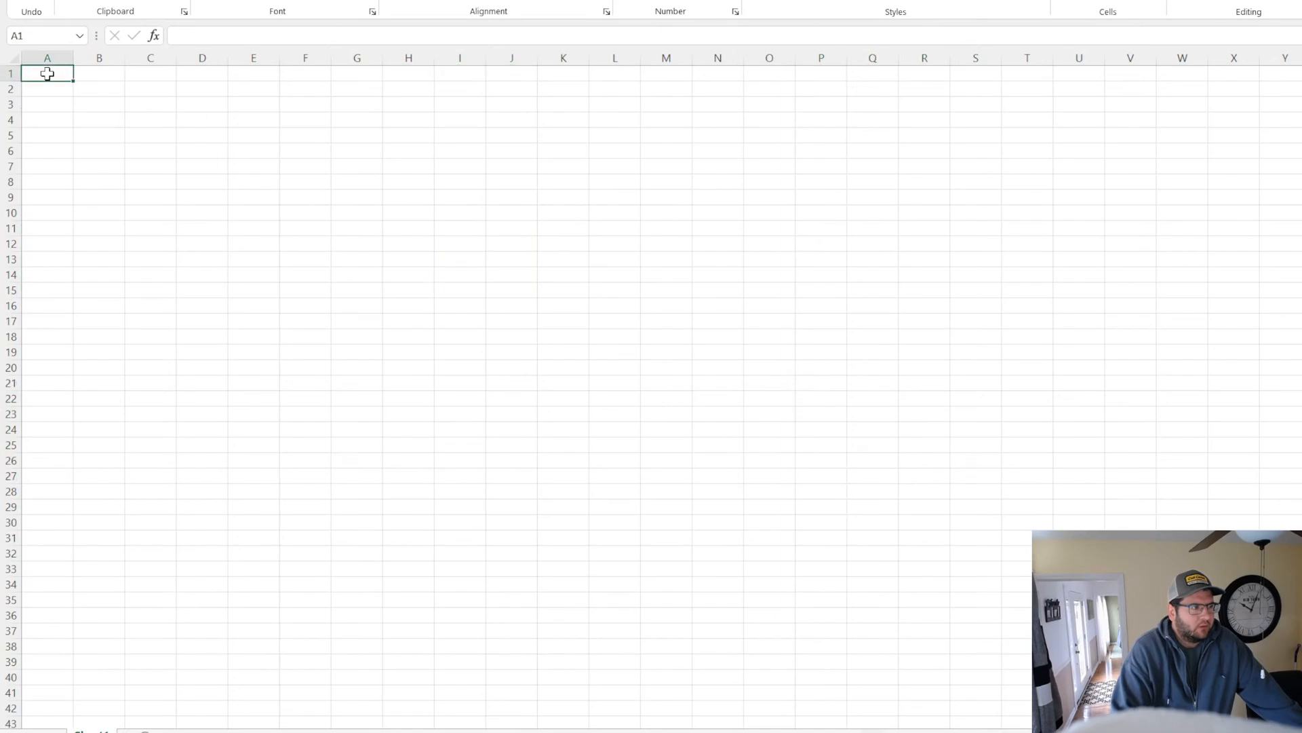
{"action": "left_click_drag", "start_coordinate": [45, 73], "coordinate": [552, 340]}
{"action": "left_click_drag", "start_coordinate": [72, 82], "coordinate": [684, 440]}
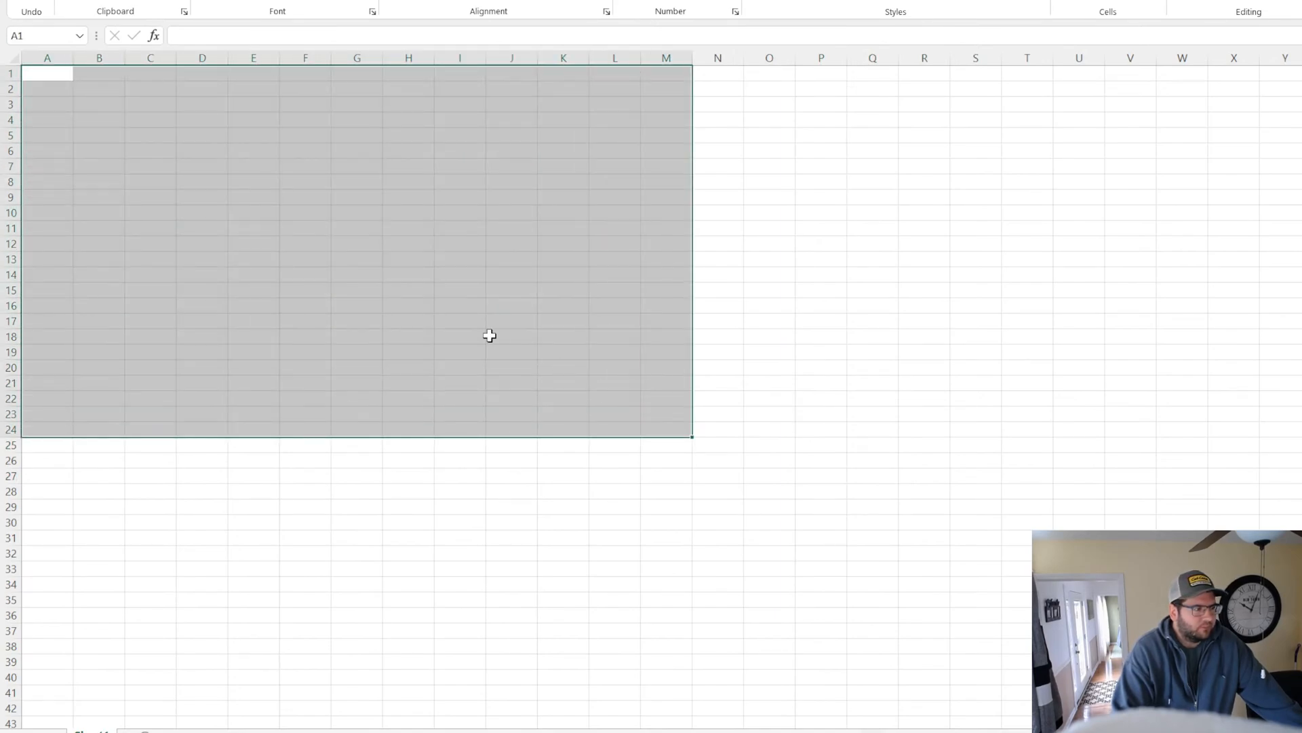
{"action": "left_click", "coordinate": [490, 335]}
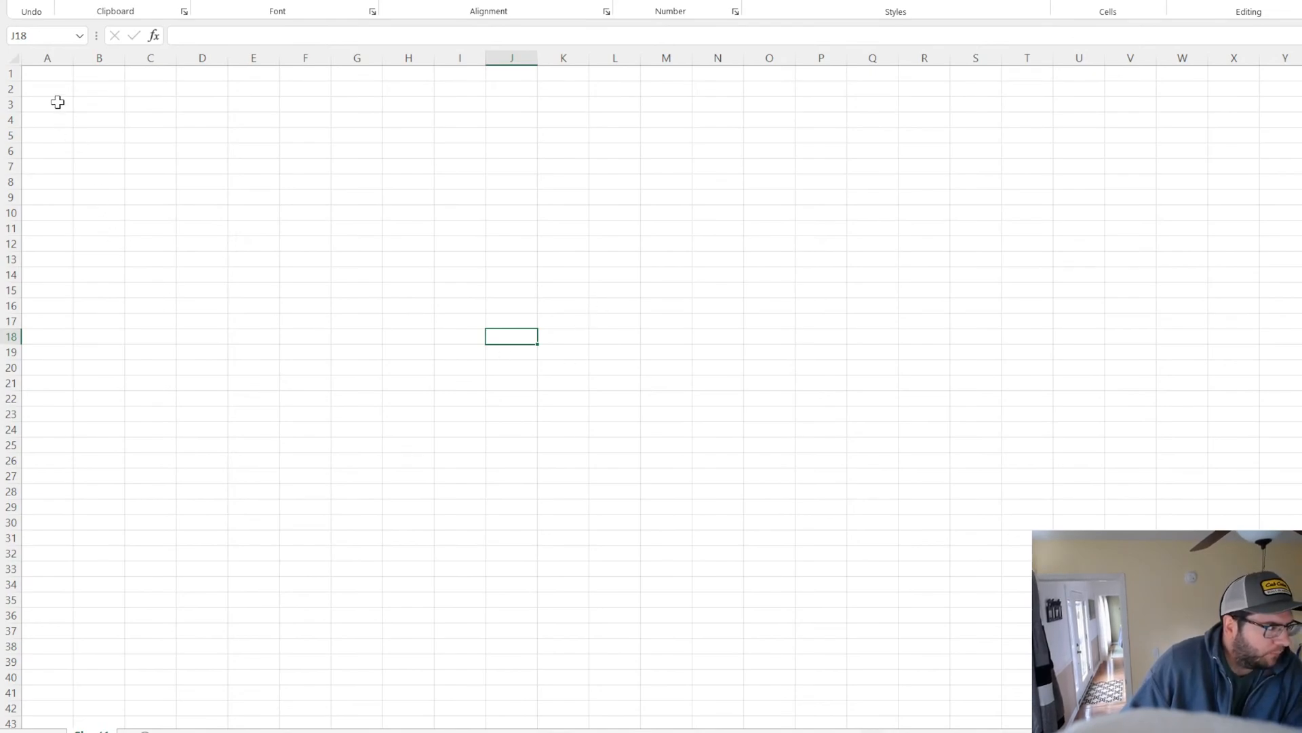
{"action": "left_click_drag", "start_coordinate": [52, 72], "coordinate": [372, 326]}
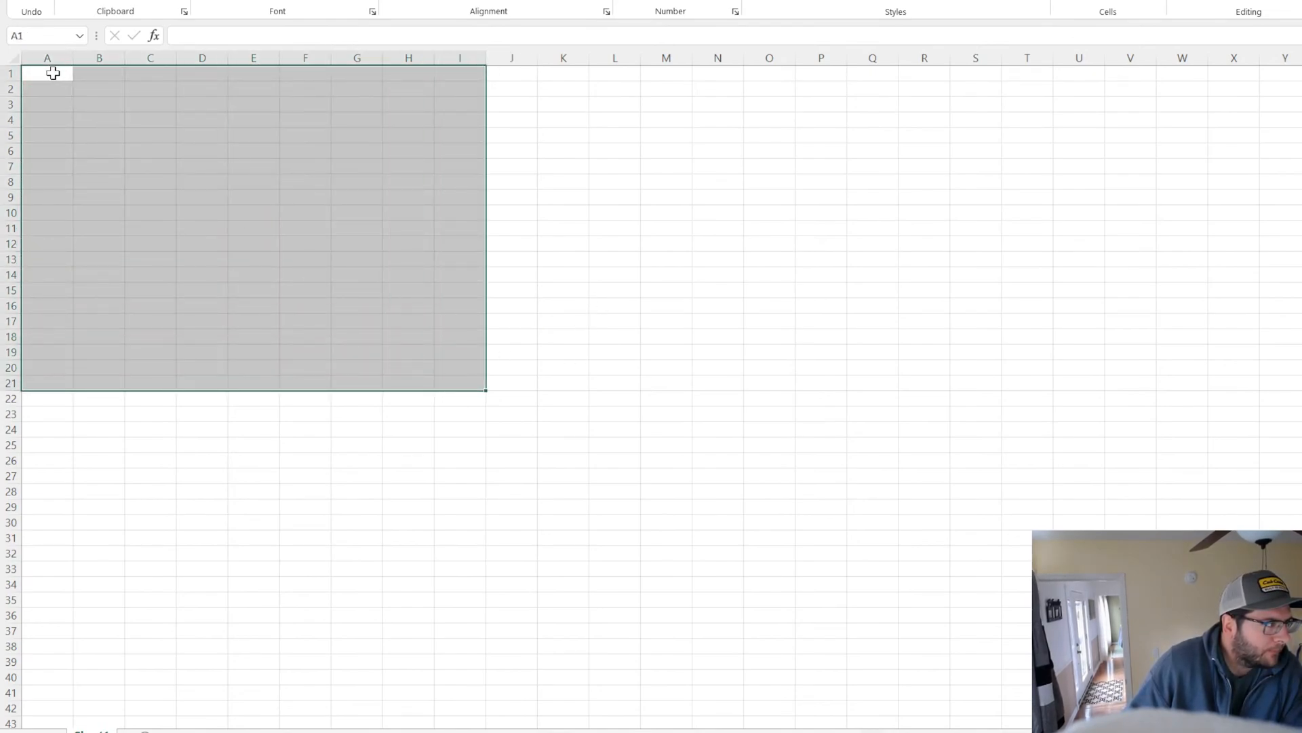
{"action": "left_click_drag", "start_coordinate": [52, 69], "coordinate": [451, 392]}
{"action": "left_click_drag", "start_coordinate": [355, 448], "coordinate": [301, 349]}
{"action": "left_click_drag", "start_coordinate": [300, 260], "coordinate": [837, 561]}
{"action": "left_click_drag", "start_coordinate": [1120, 584], "coordinate": [563, 275]}
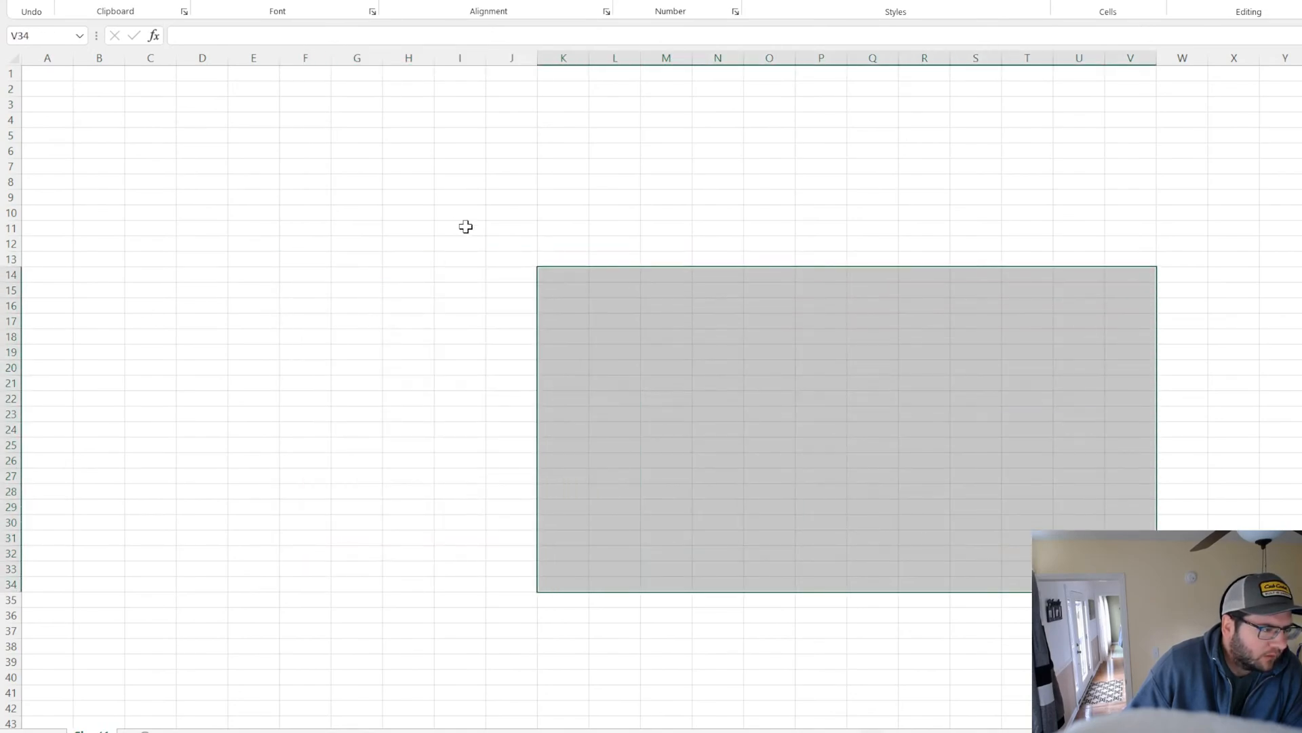
{"action": "left_click_drag", "start_coordinate": [322, 183], "coordinate": [616, 430]}
{"action": "left_click_drag", "start_coordinate": [677, 618], "coordinate": [465, 369]}
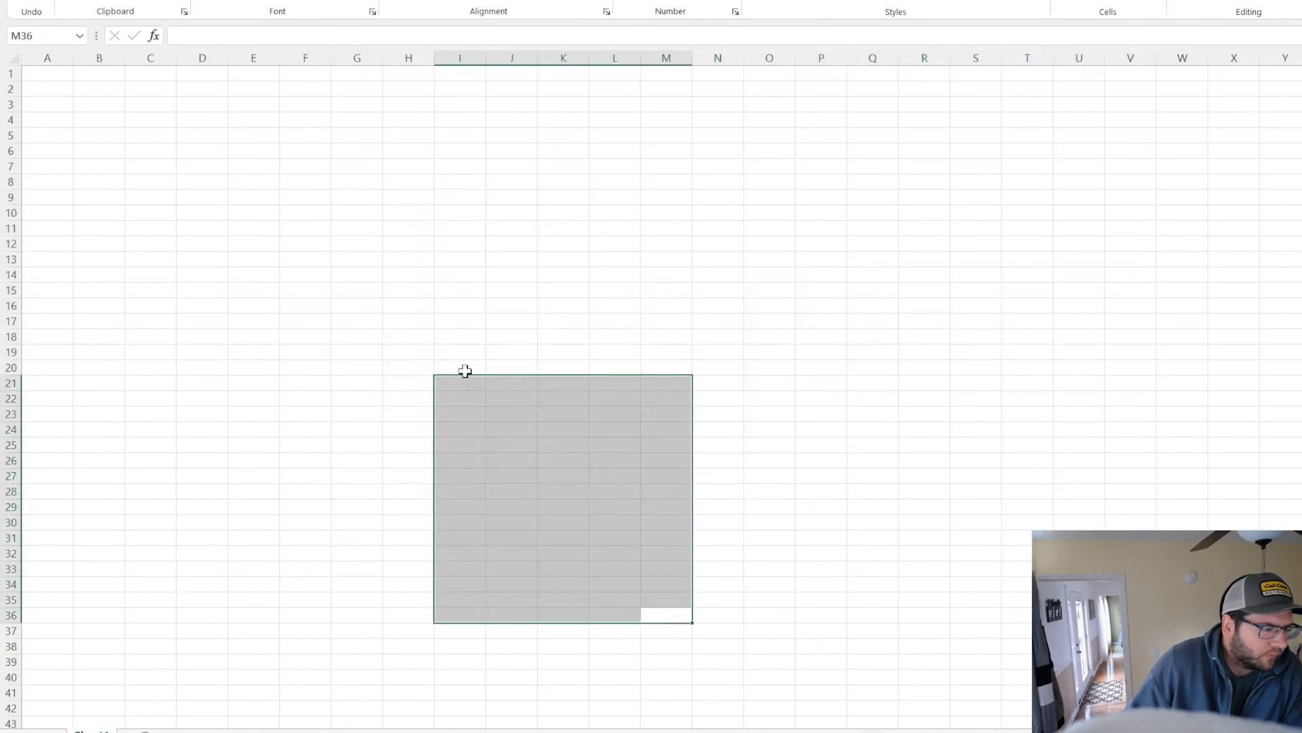
{"action": "left_click_drag", "start_coordinate": [343, 335], "coordinate": [682, 524]}
{"action": "left_click_drag", "start_coordinate": [1002, 613], "coordinate": [645, 411]}
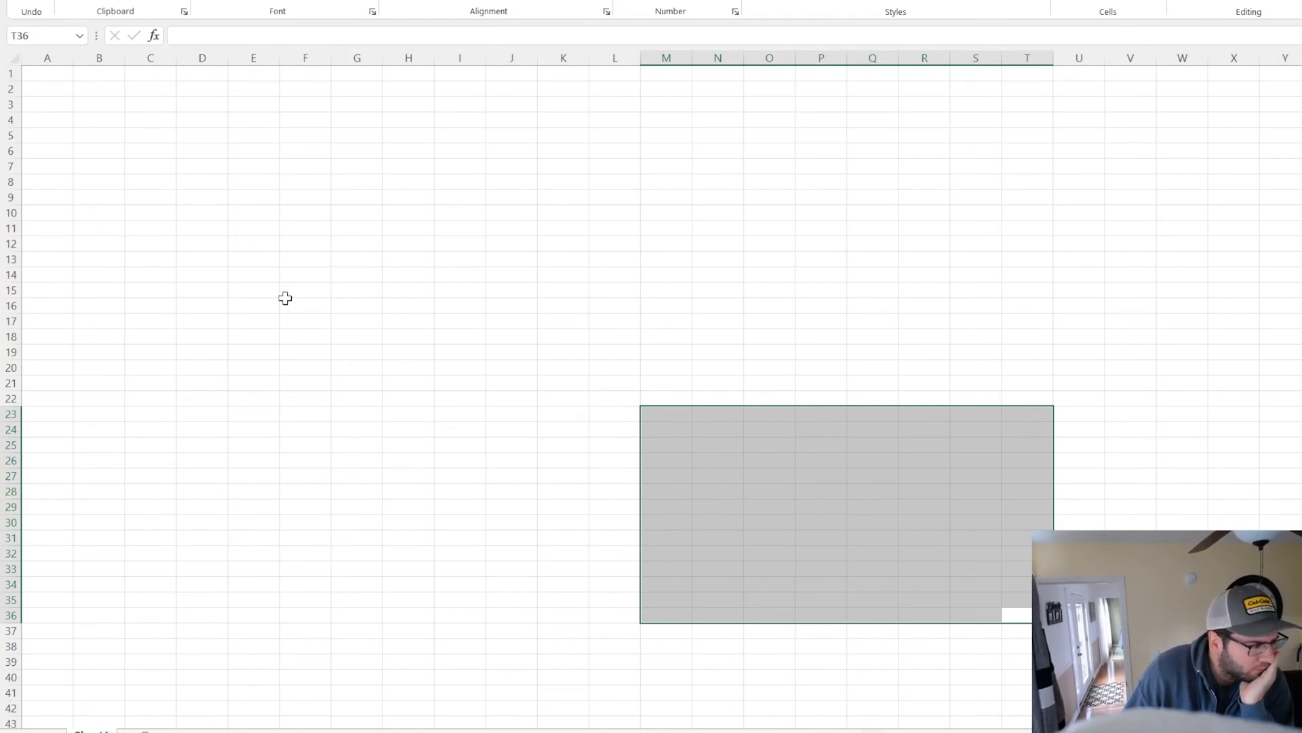
{"action": "left_click_drag", "start_coordinate": [341, 291], "coordinate": [668, 477]}
{"action": "left_click_drag", "start_coordinate": [233, 249], "coordinate": [585, 479]}
{"action": "left_click_drag", "start_coordinate": [133, 183], "coordinate": [475, 396]}
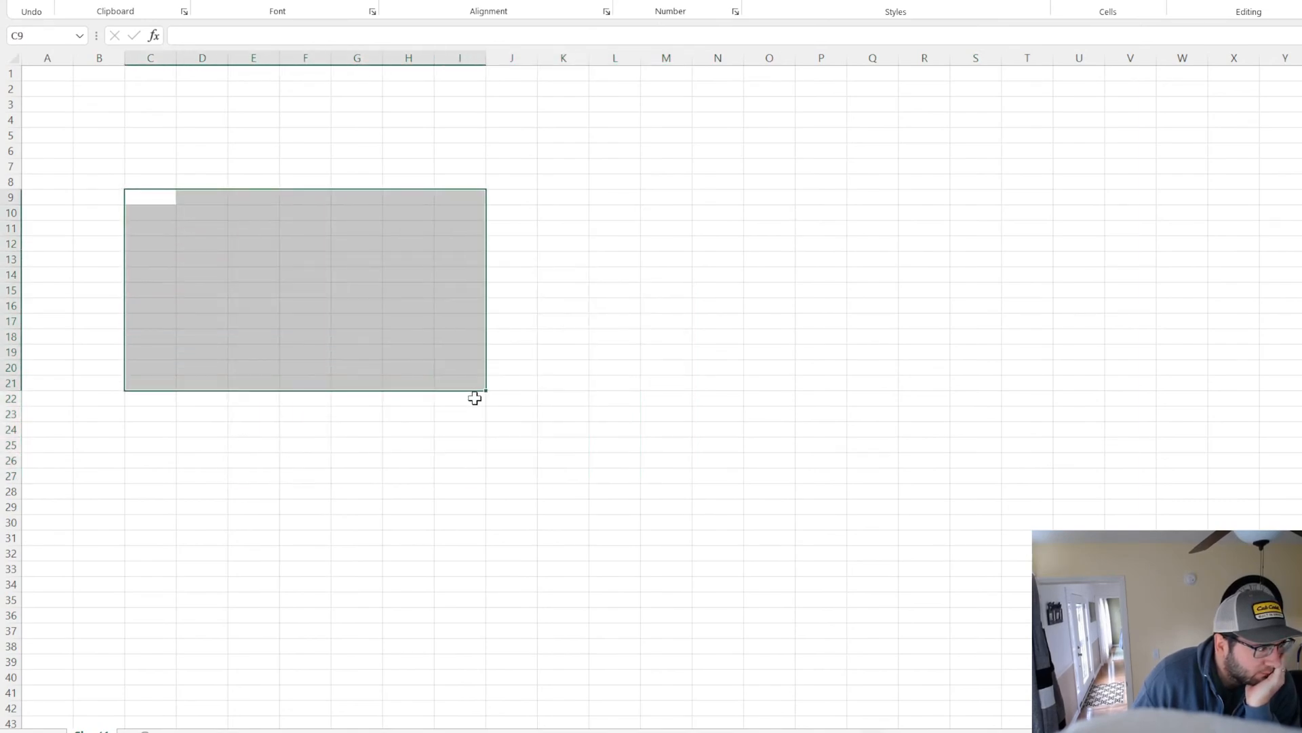
{"action": "left_click", "coordinate": [107, 161]}
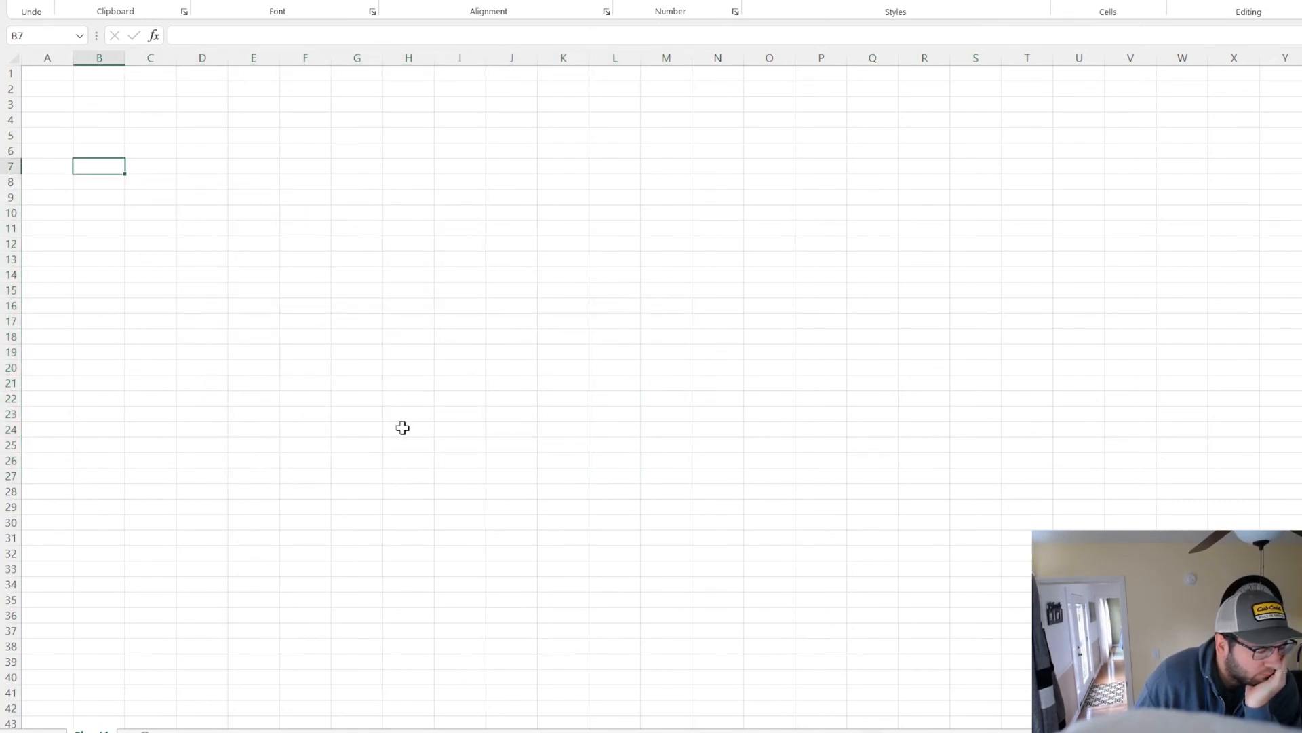
{"action": "left_click", "coordinate": [386, 731]}
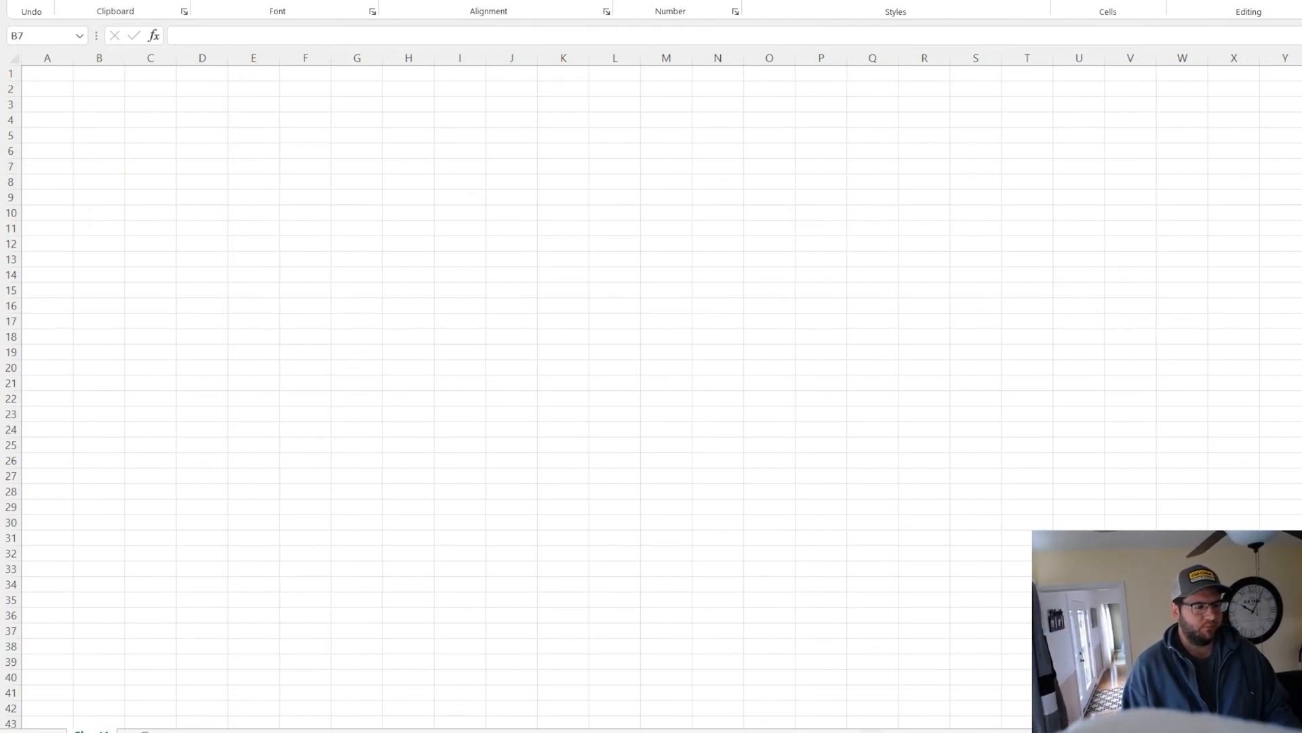
{"action": "left_click", "coordinate": [91, 89]}
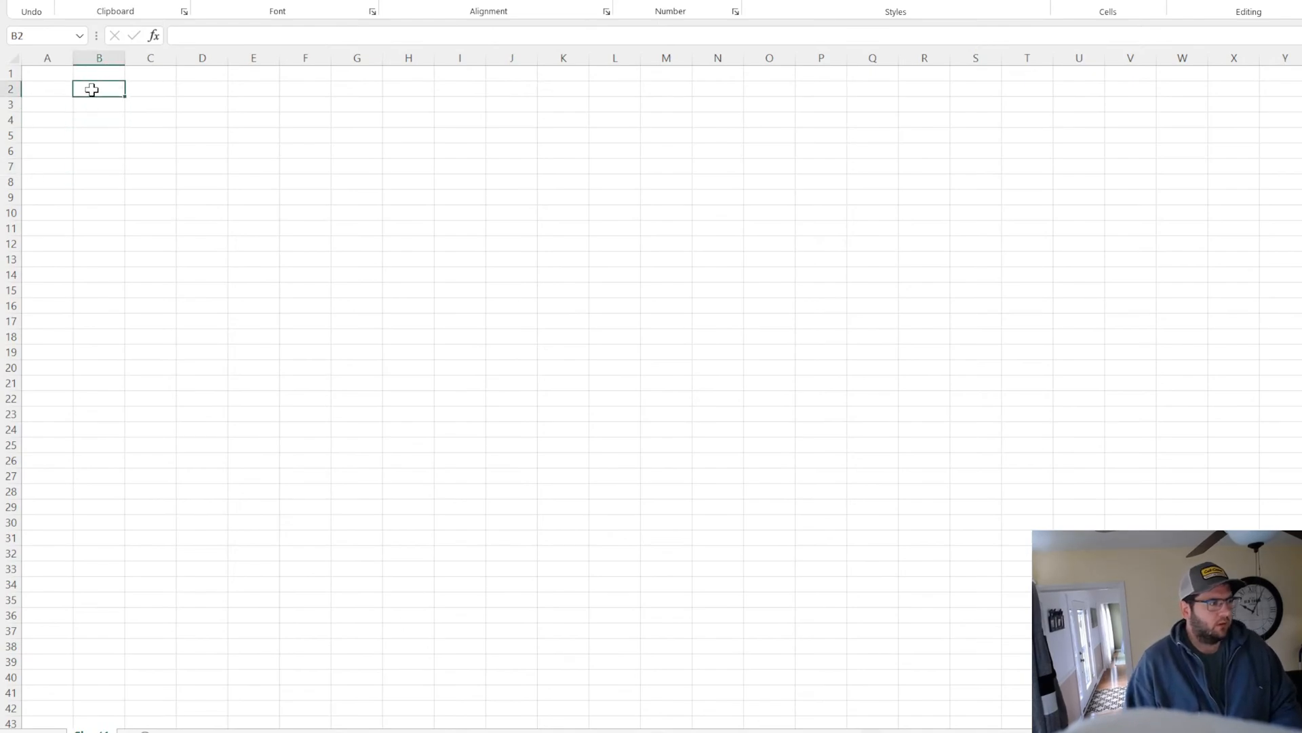
{"action": "left_click", "coordinate": [44, 75]}
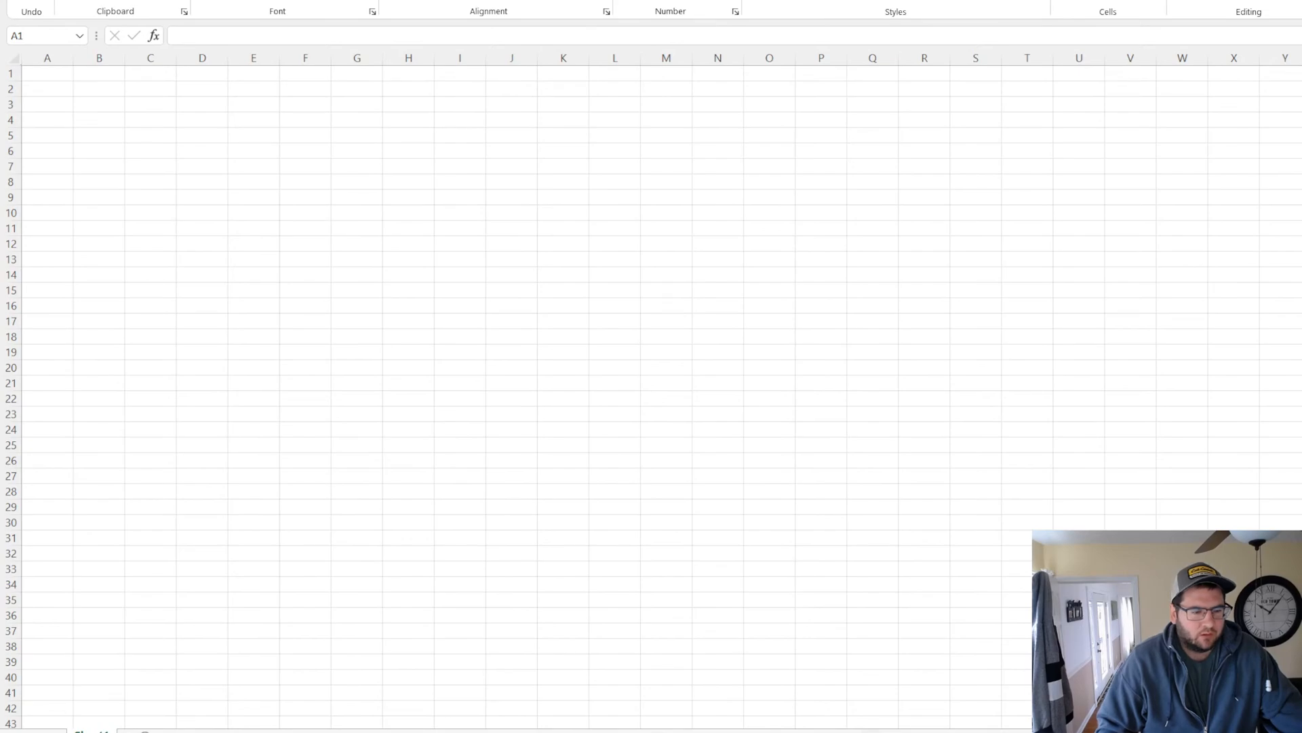
{"action": "left_click", "coordinate": [102, 89]}
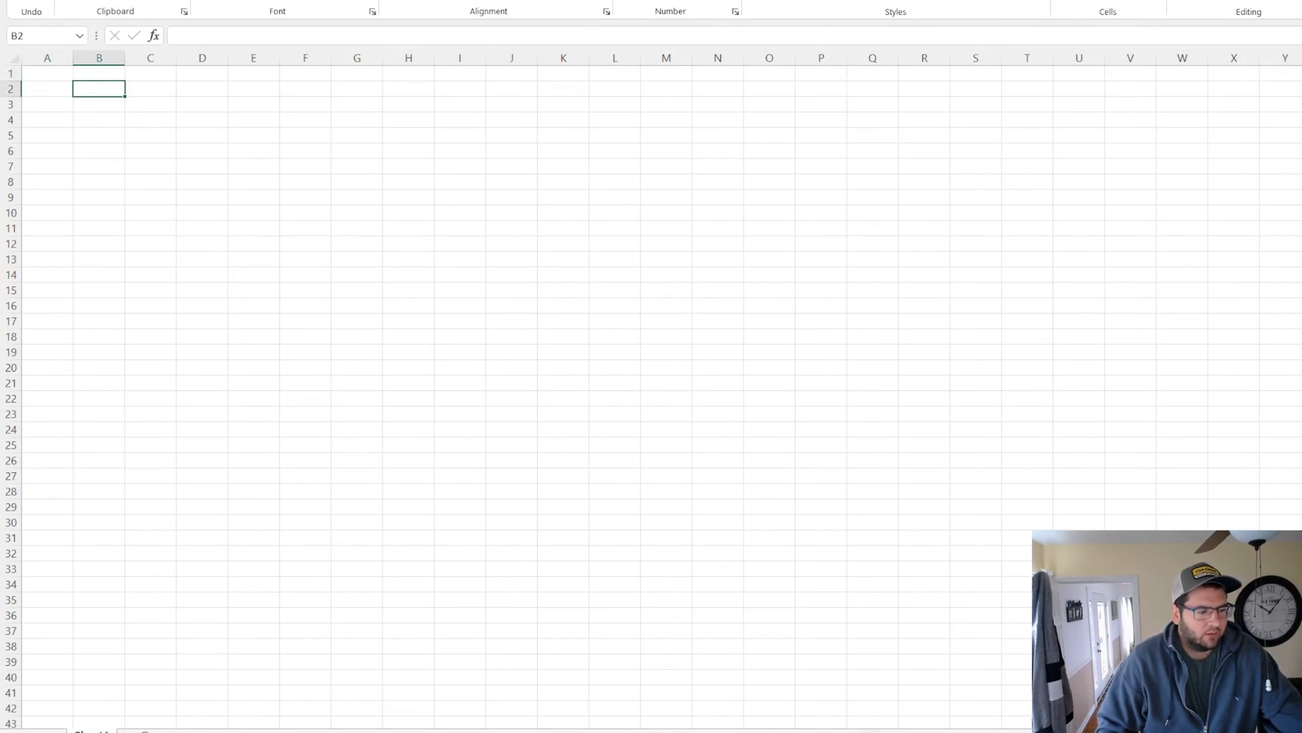
{"action": "left_click", "coordinate": [80, 86]}
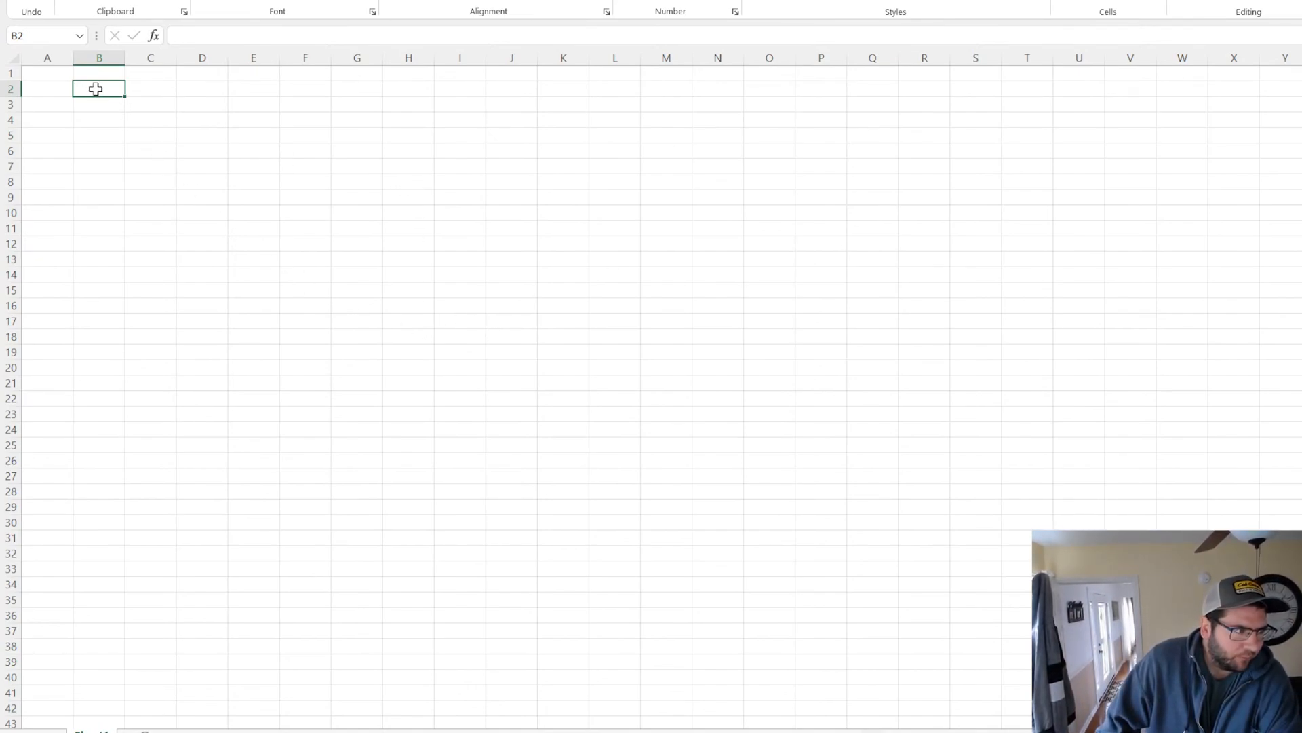
{"action": "left_click_drag", "start_coordinate": [95, 87], "coordinate": [572, 416]}
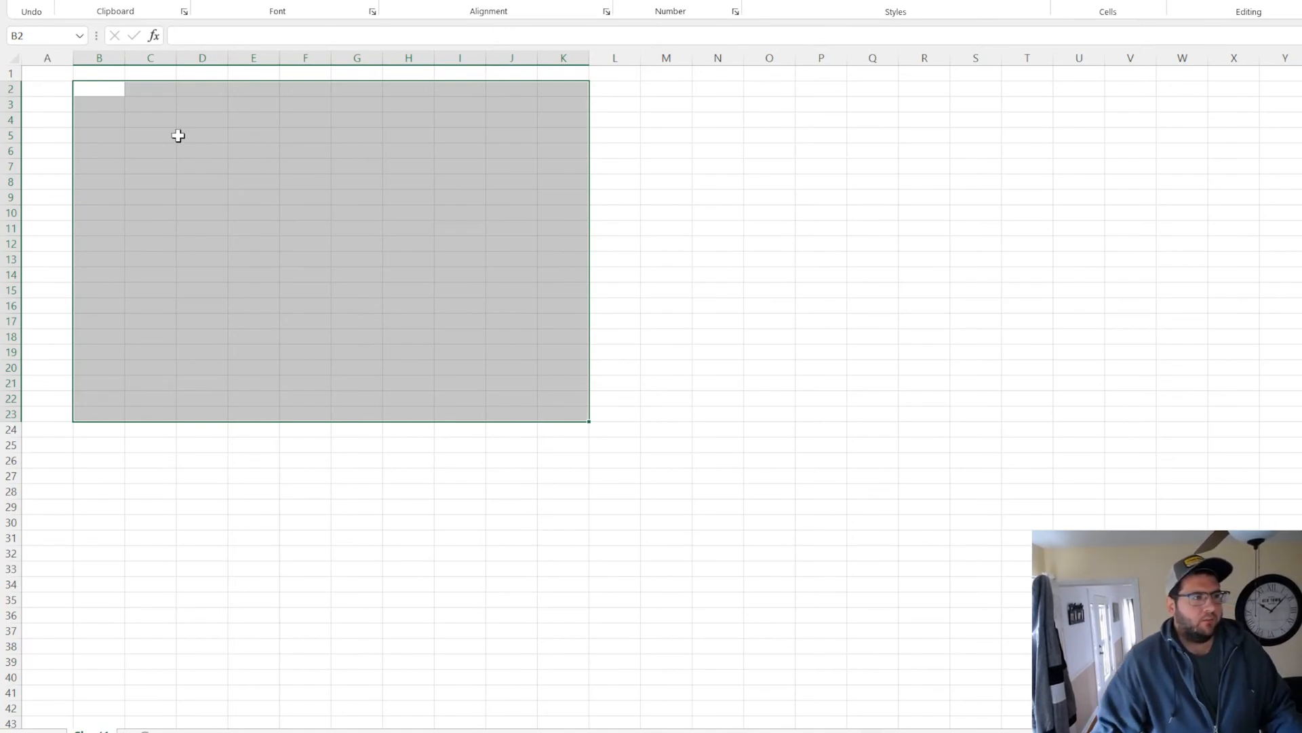
{"action": "left_click", "coordinate": [98, 89]}
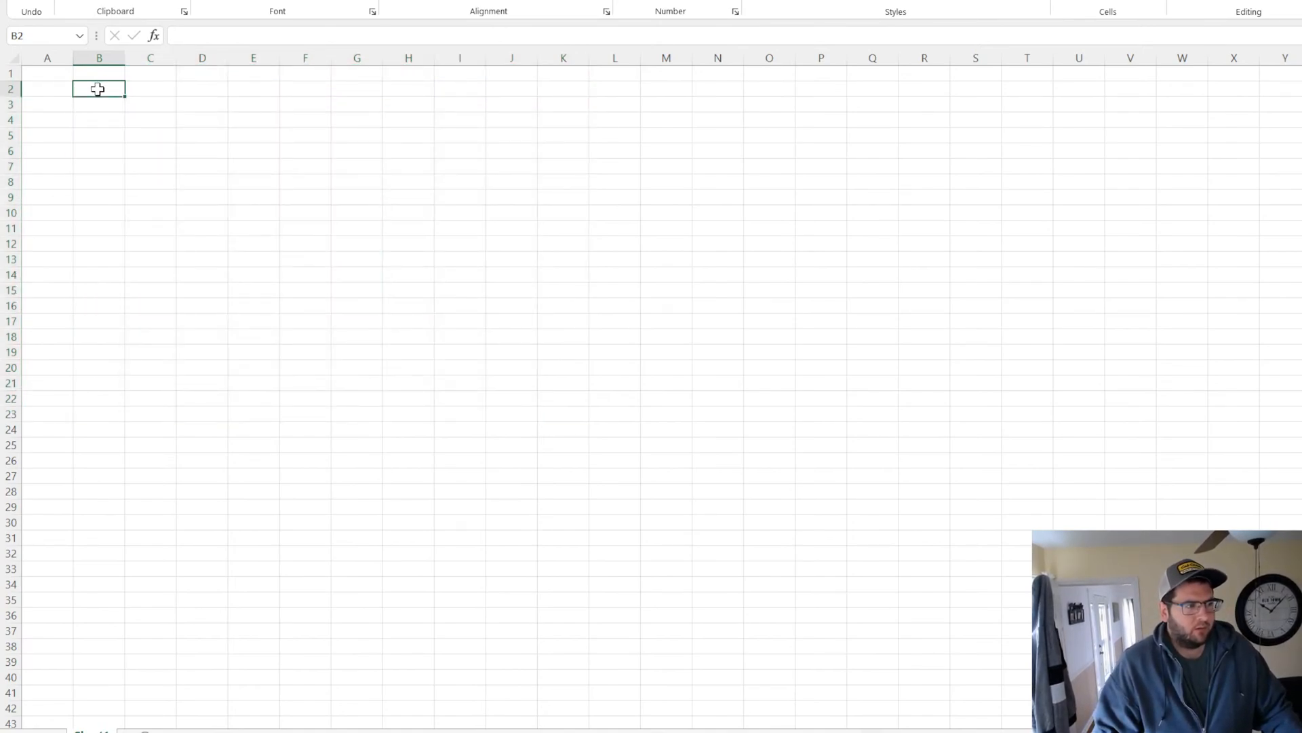
{"action": "left_click_drag", "start_coordinate": [98, 89], "coordinate": [410, 305]}
{"action": "left_click", "coordinate": [104, 92]}
{"action": "left_click", "coordinate": [143, 150]}
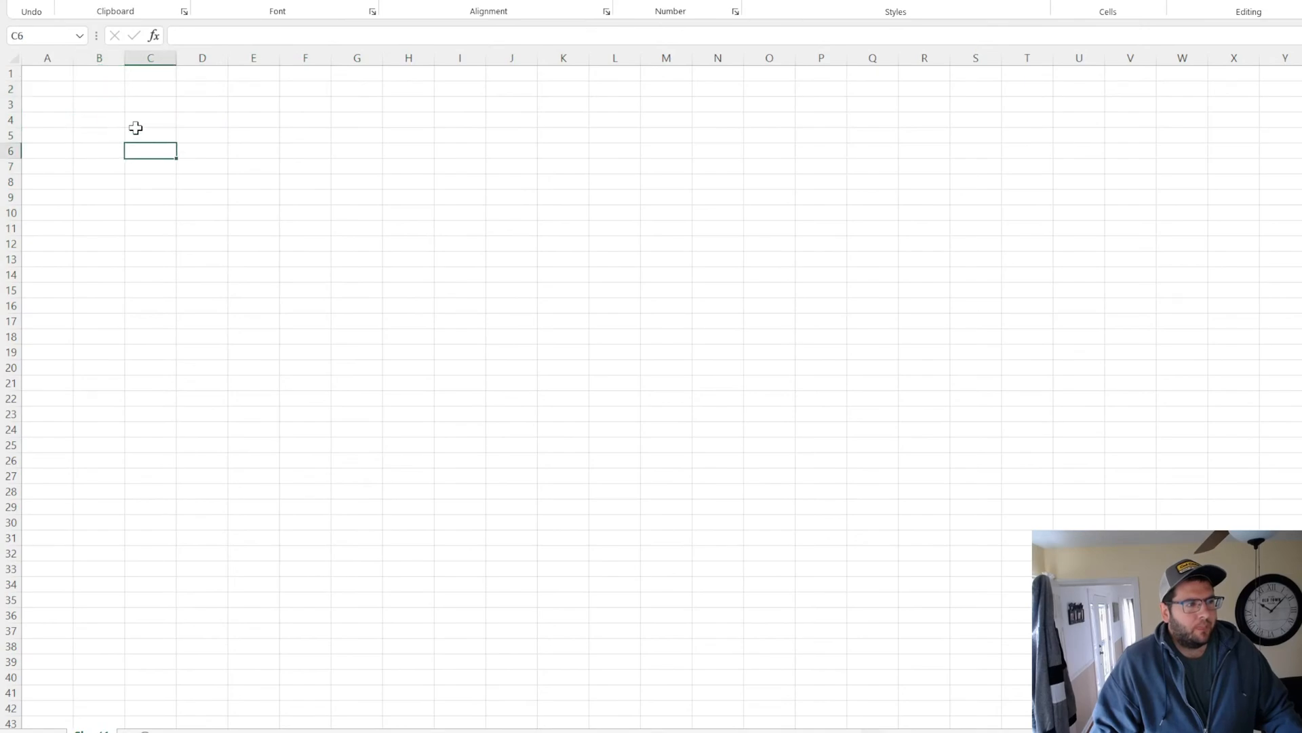
{"action": "left_click", "coordinate": [102, 90]}
{"action": "left_click", "coordinate": [141, 131]}
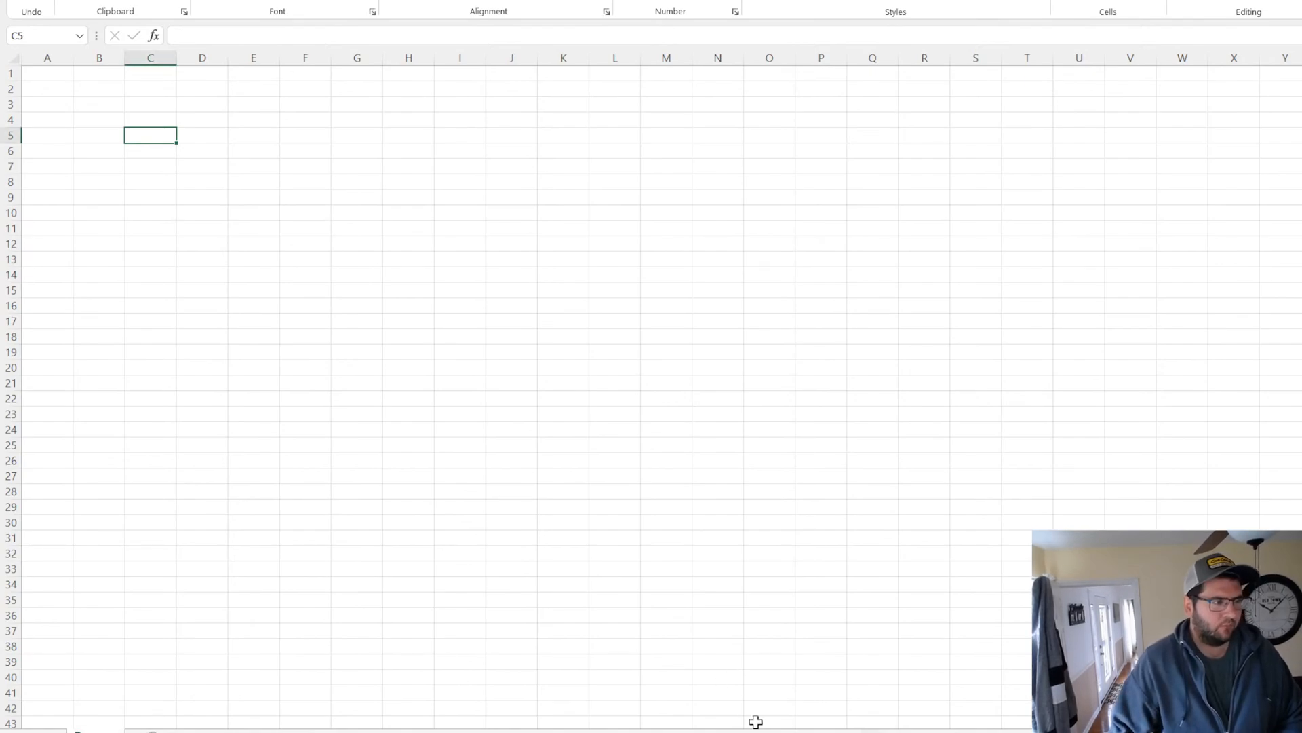
{"action": "left_click", "coordinate": [99, 89]}
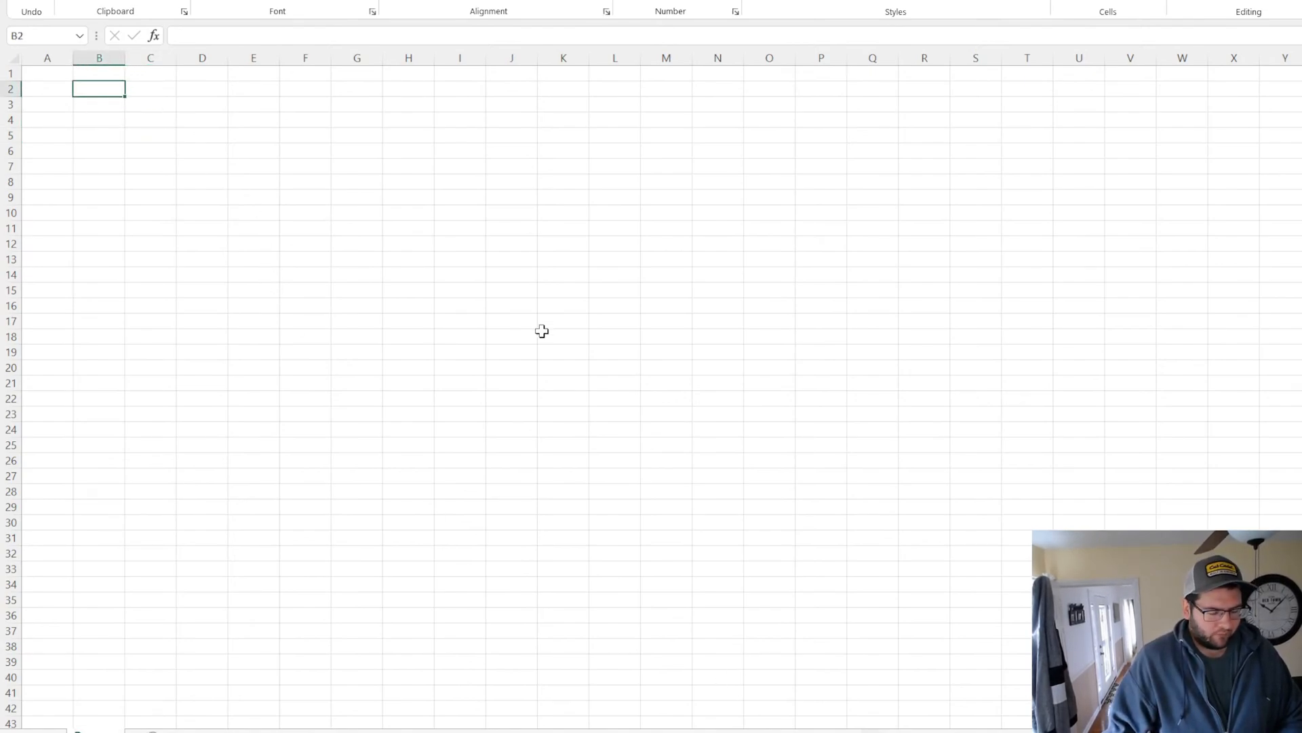
Enter 1 in cell E2 and a formula in F2 that adds 1 to E2
{"action": "left_click", "coordinate": [254, 90]}
{"action": "left_click", "coordinate": [251, 103]}
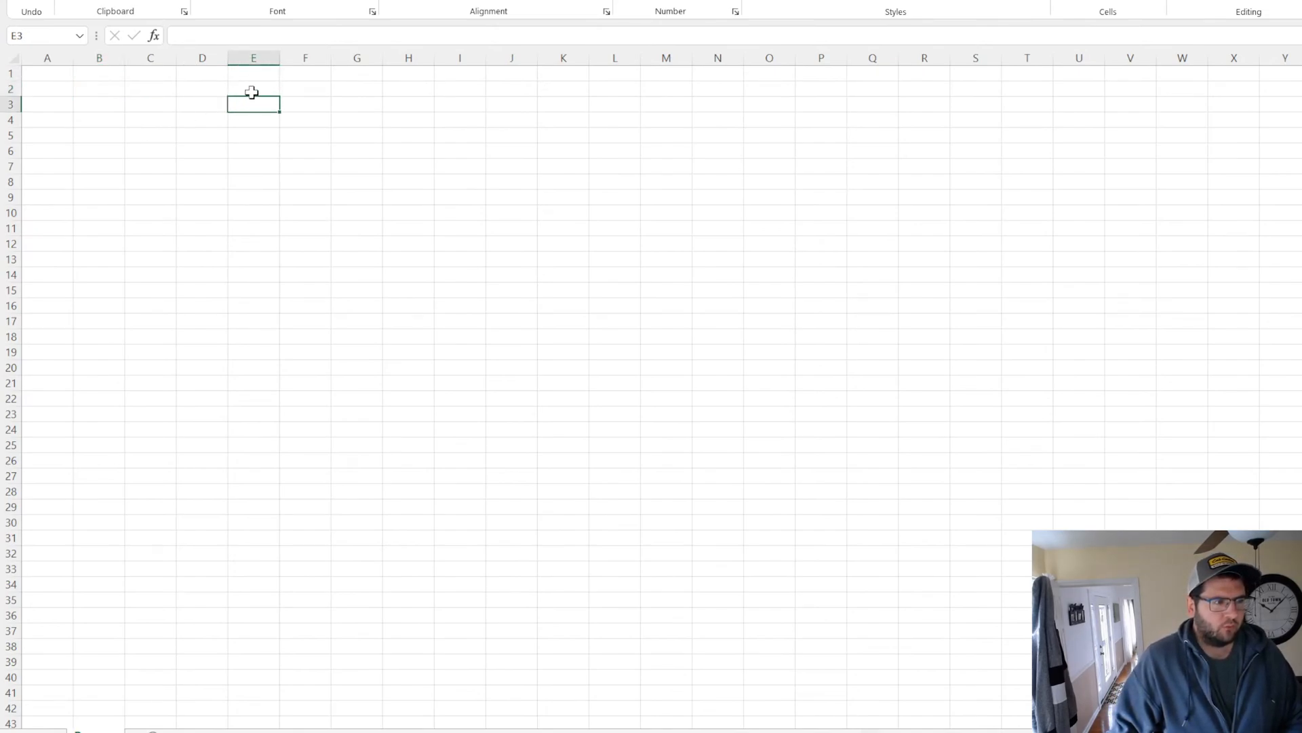
{"action": "left_click", "coordinate": [251, 90]}
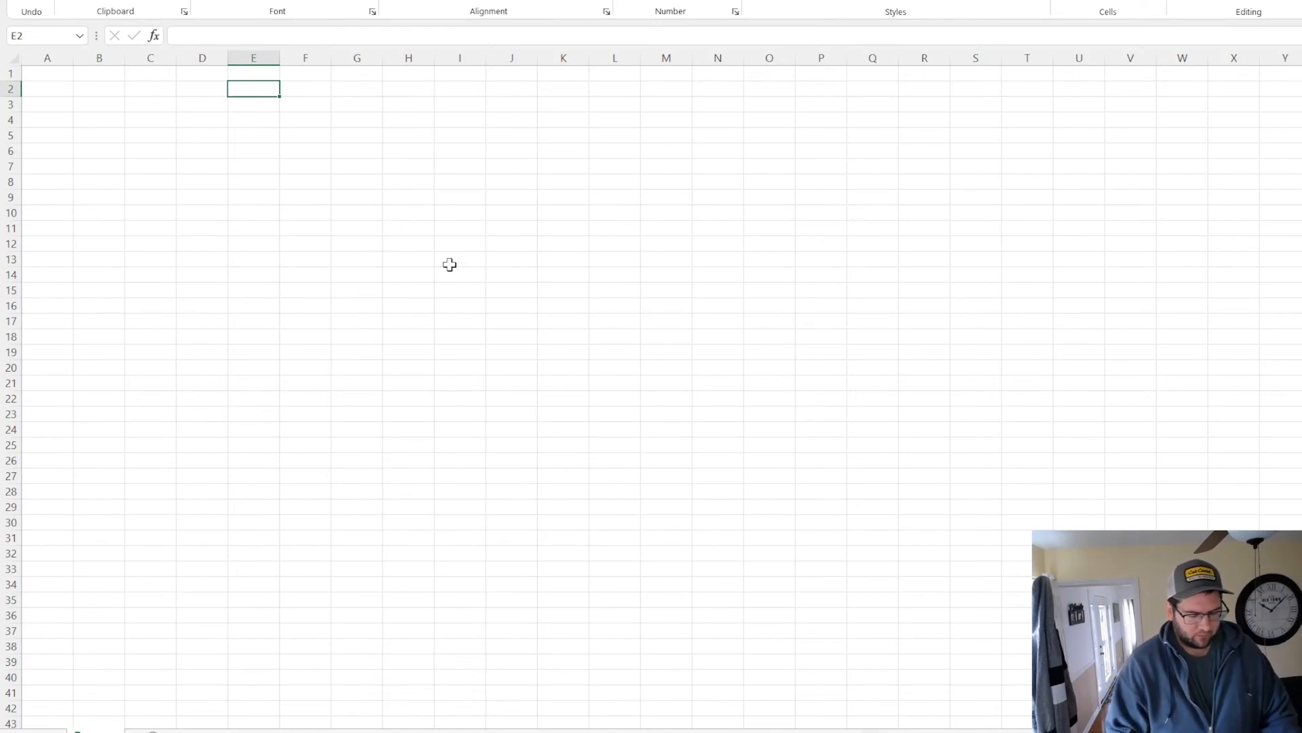
{"action": "type", "text": "1"}
{"action": "key", "text": "Tab"}
{"action": "type", "text": "="}
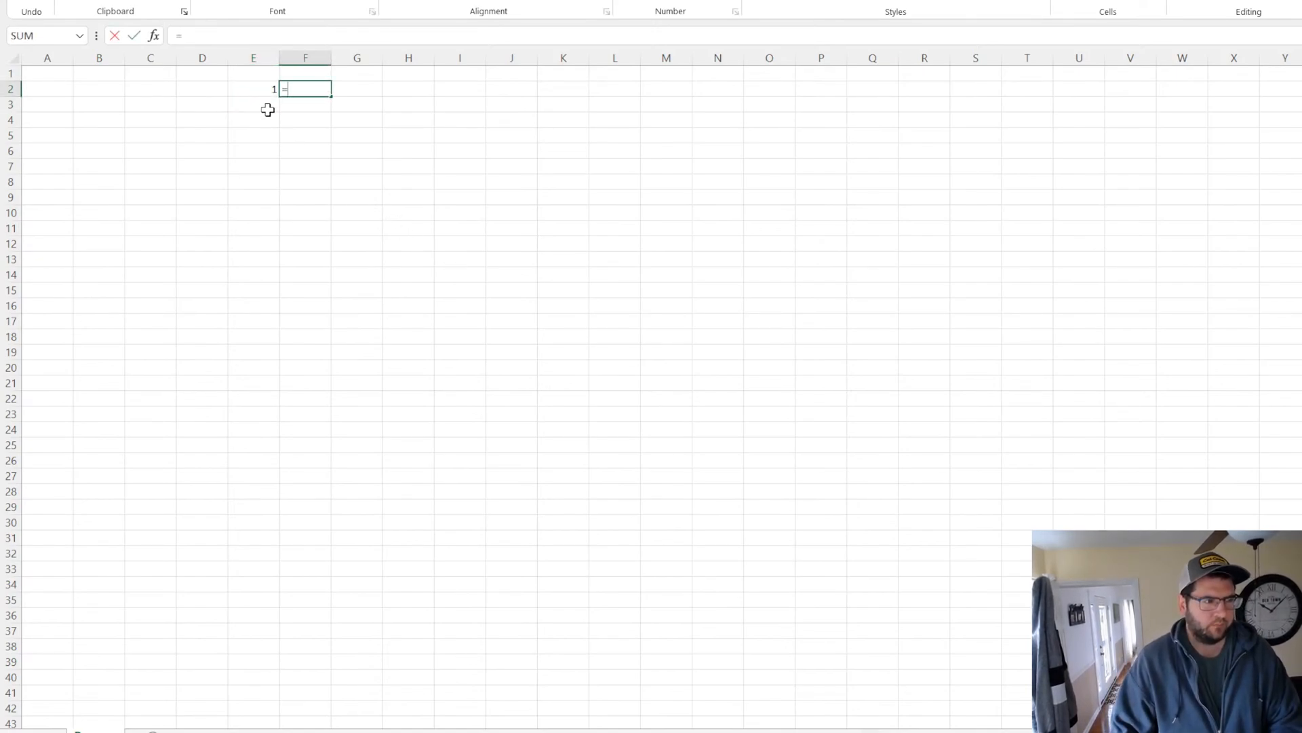
{"action": "left_click", "coordinate": [255, 89]}
{"action": "type", "text": "+1"}
{"action": "key", "text": "Return"}
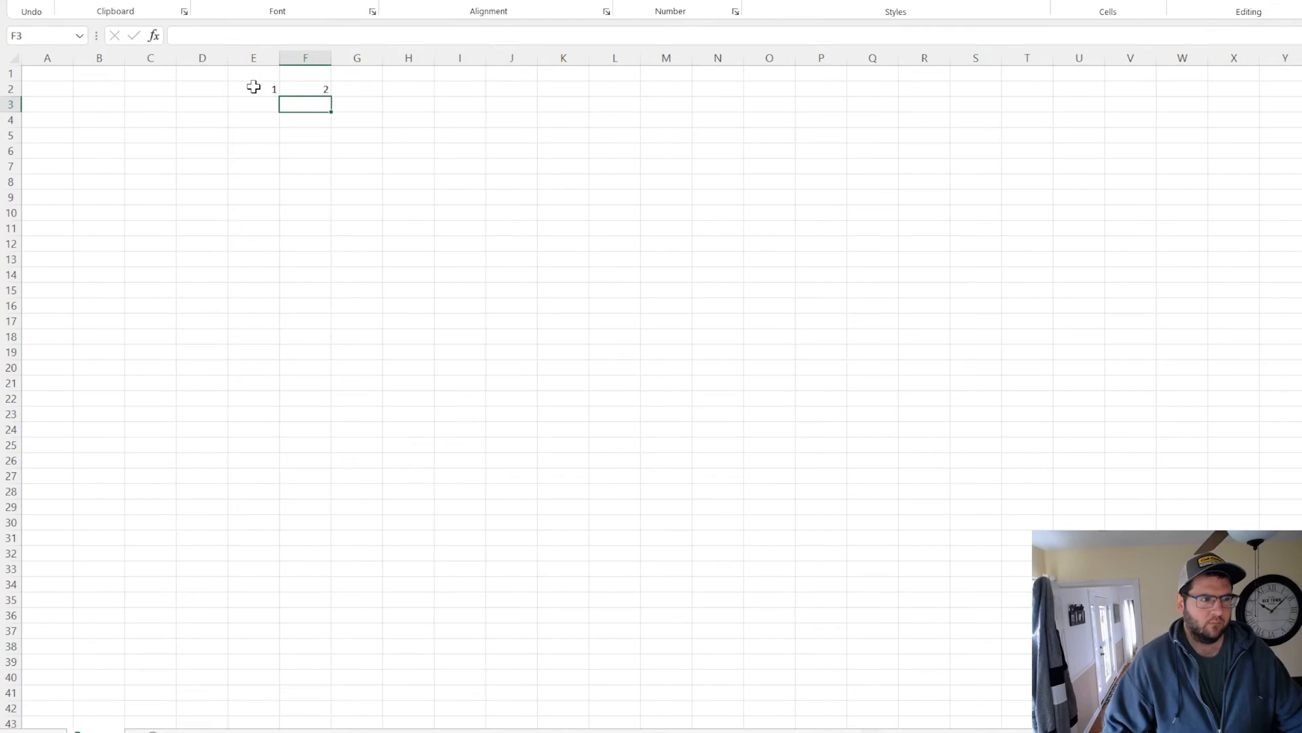
Fill the F2 formula across to column N for a 1 to 10 series, and relocate the series to row 4
{"action": "left_click", "coordinate": [328, 96]}
{"action": "left_click_drag", "start_coordinate": [330, 97], "coordinate": [738, 95]}
{"action": "left_click", "coordinate": [631, 93]}
{"action": "left_click_drag", "start_coordinate": [270, 86], "coordinate": [721, 129]}
{"action": "left_click", "coordinate": [267, 105]}
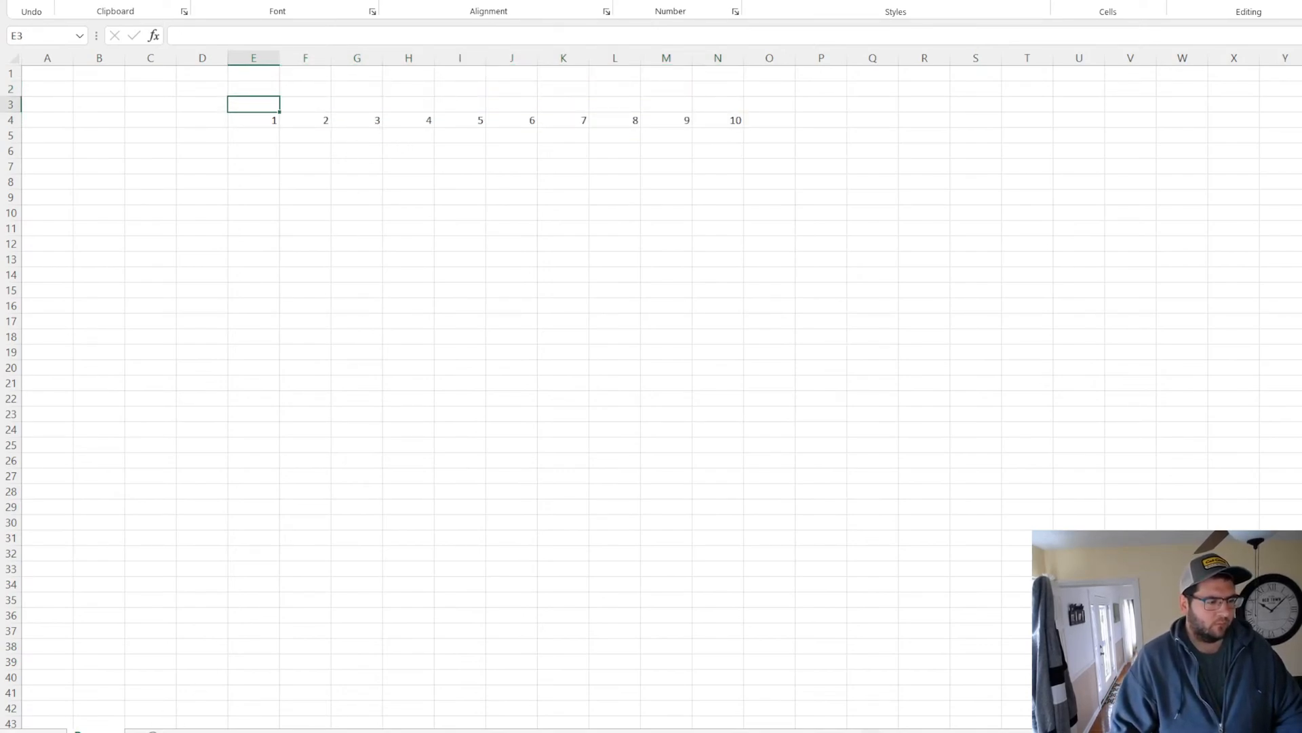
Add a new worksheet and place it before the existing sheet with the number series
{"action": "left_click", "coordinate": [154, 729]}
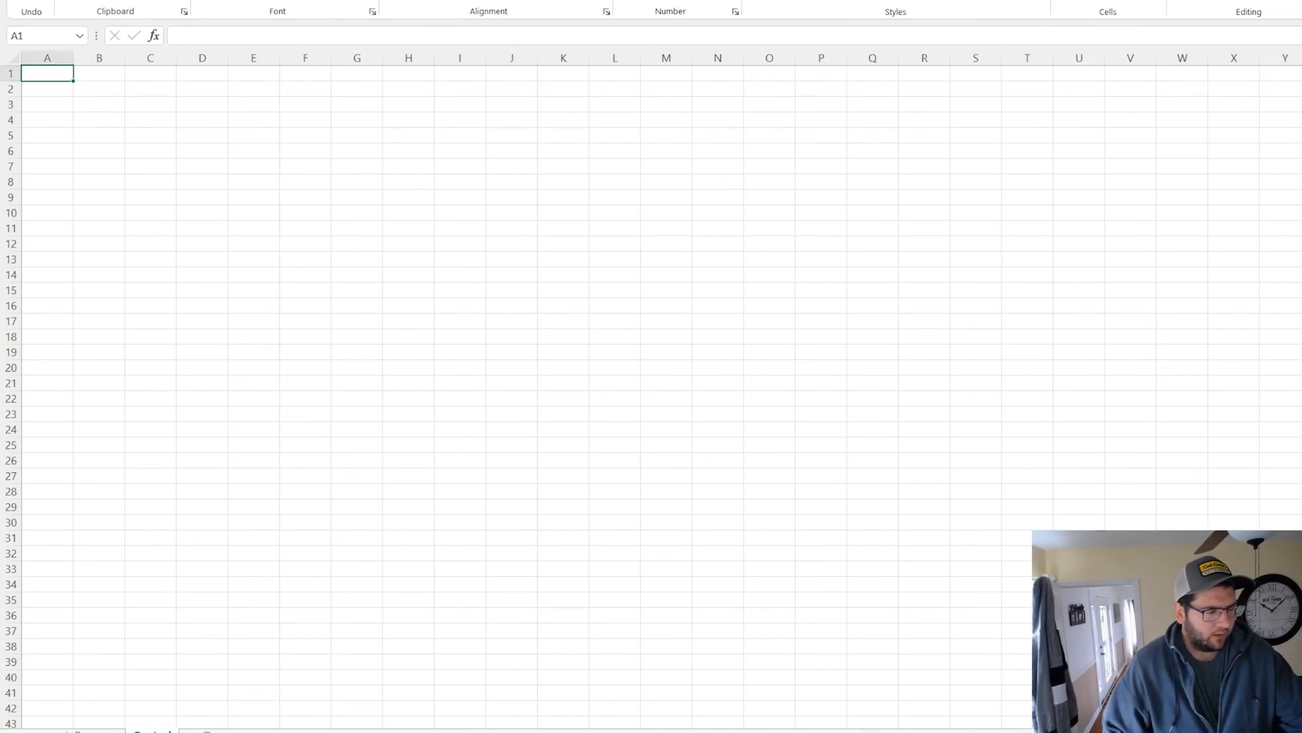
{"action": "left_click_drag", "start_coordinate": [152, 731], "coordinate": [76, 731]}
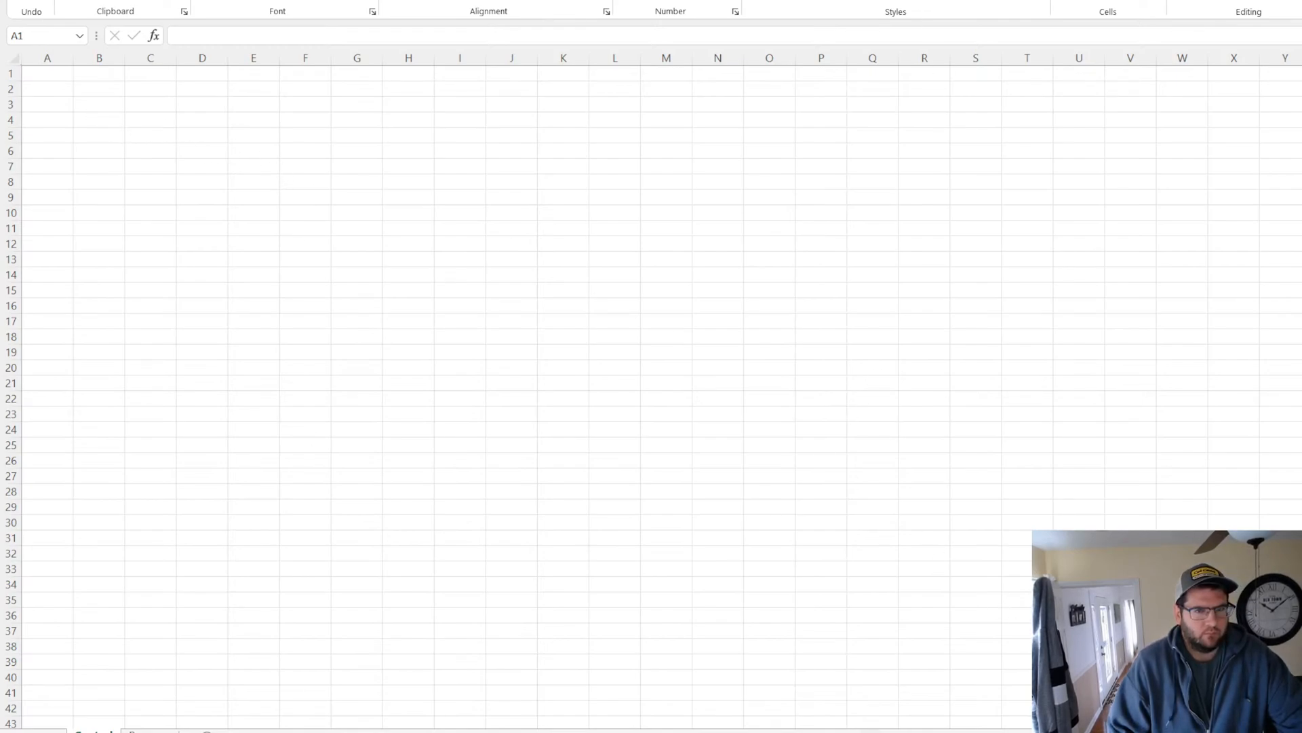
Paste the copied project assumptions block at cell A1 and autofit column B to its labels
{"action": "left_click", "coordinate": [44, 73]}
{"action": "key", "text": "ctrl+v"}
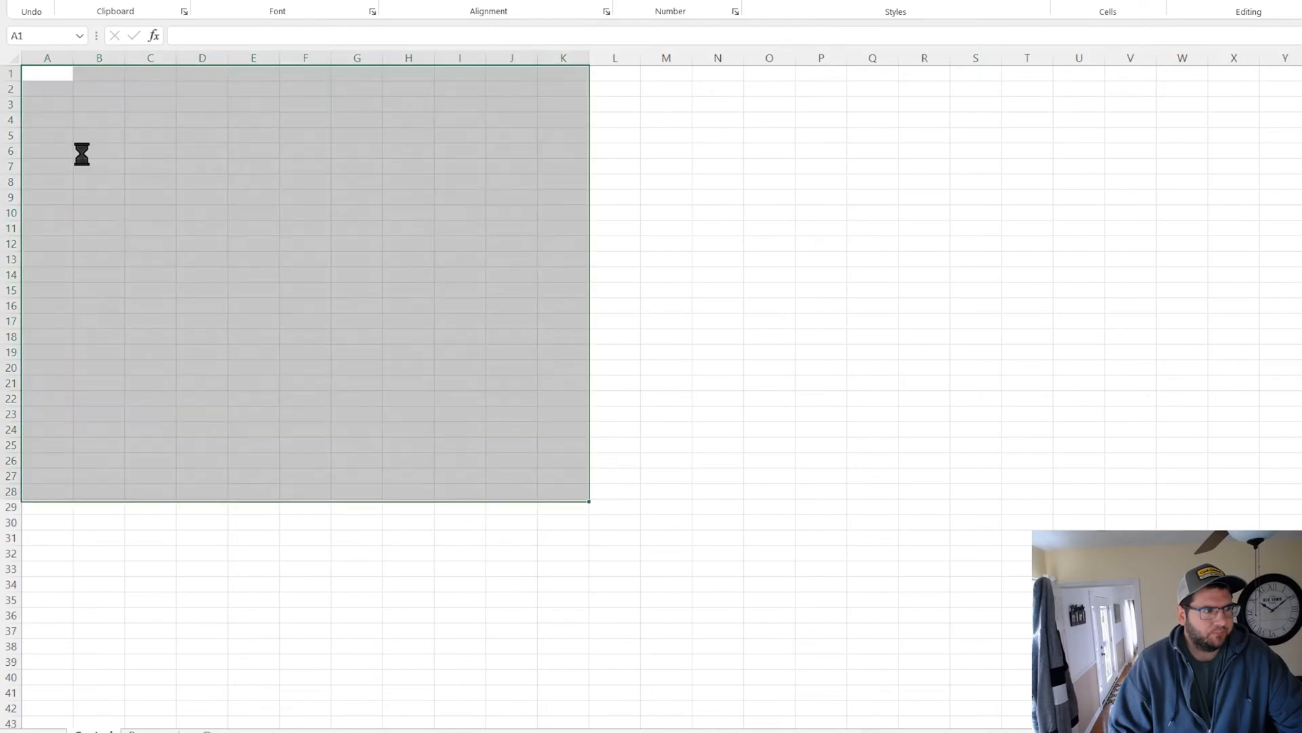
{"action": "double_click", "coordinate": [125, 57]}
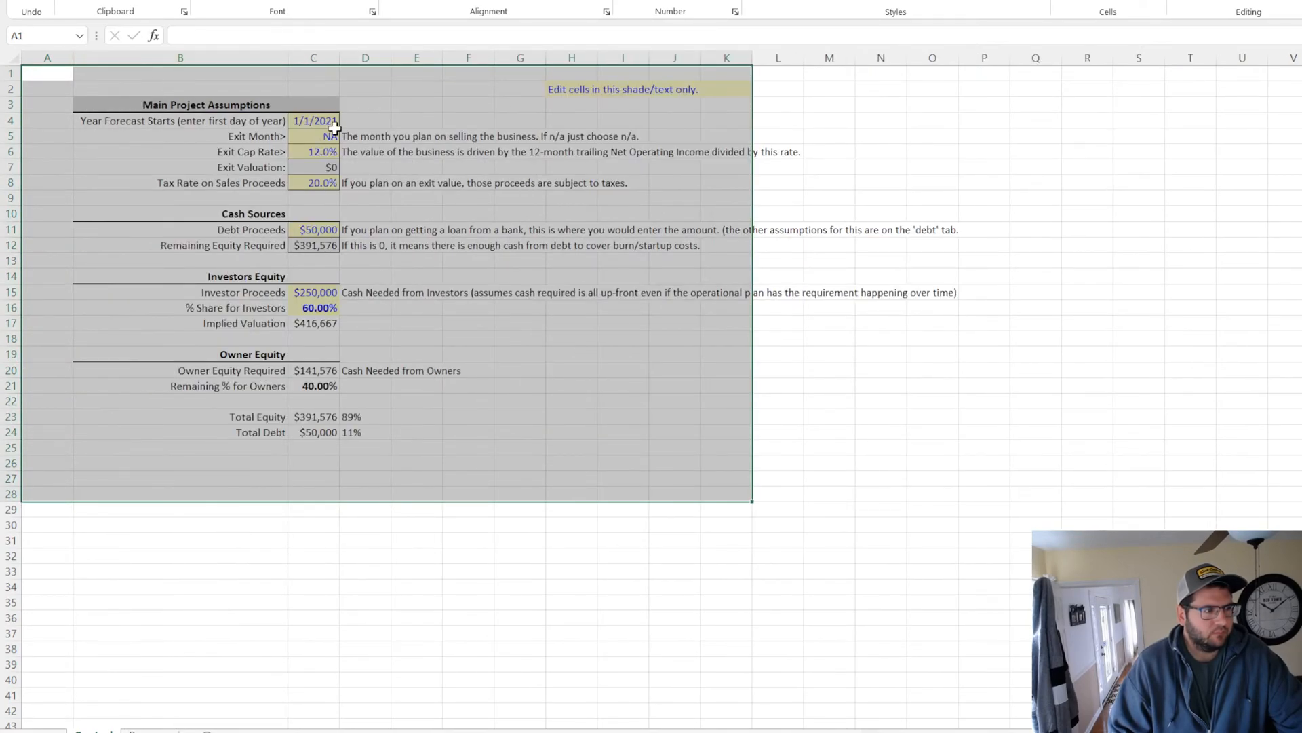
Replace the forecast start label in cell B4 with "Start Year"
{"action": "left_click", "coordinate": [275, 121]}
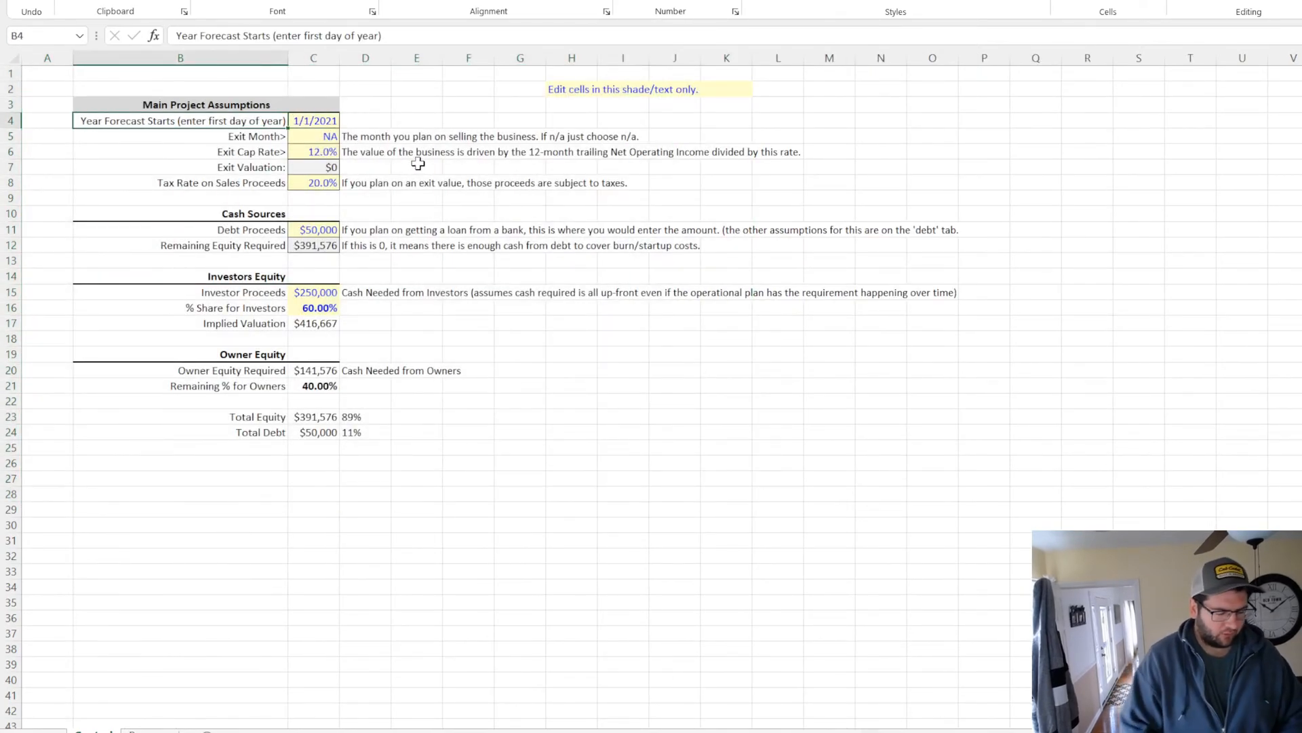
{"action": "type", "text": "Start"}
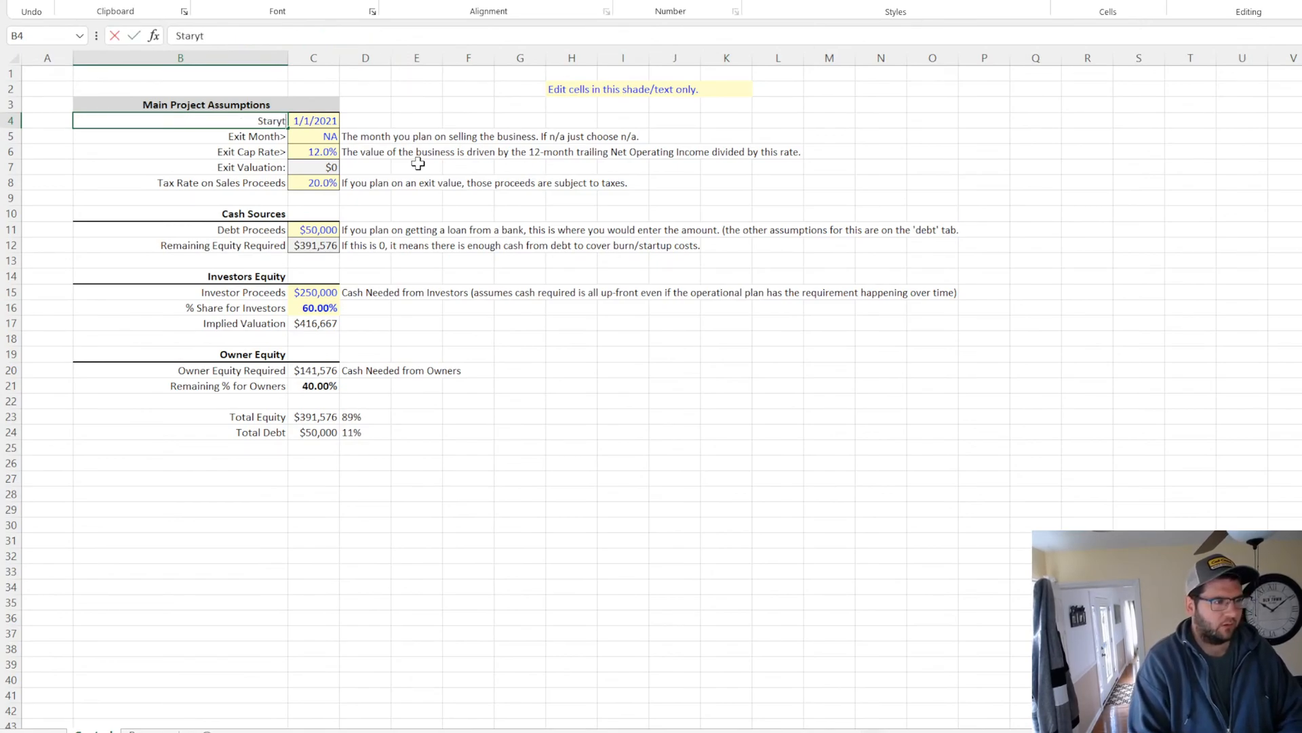
{"action": "type", "text": " Year"}
{"action": "key", "text": "Return"}
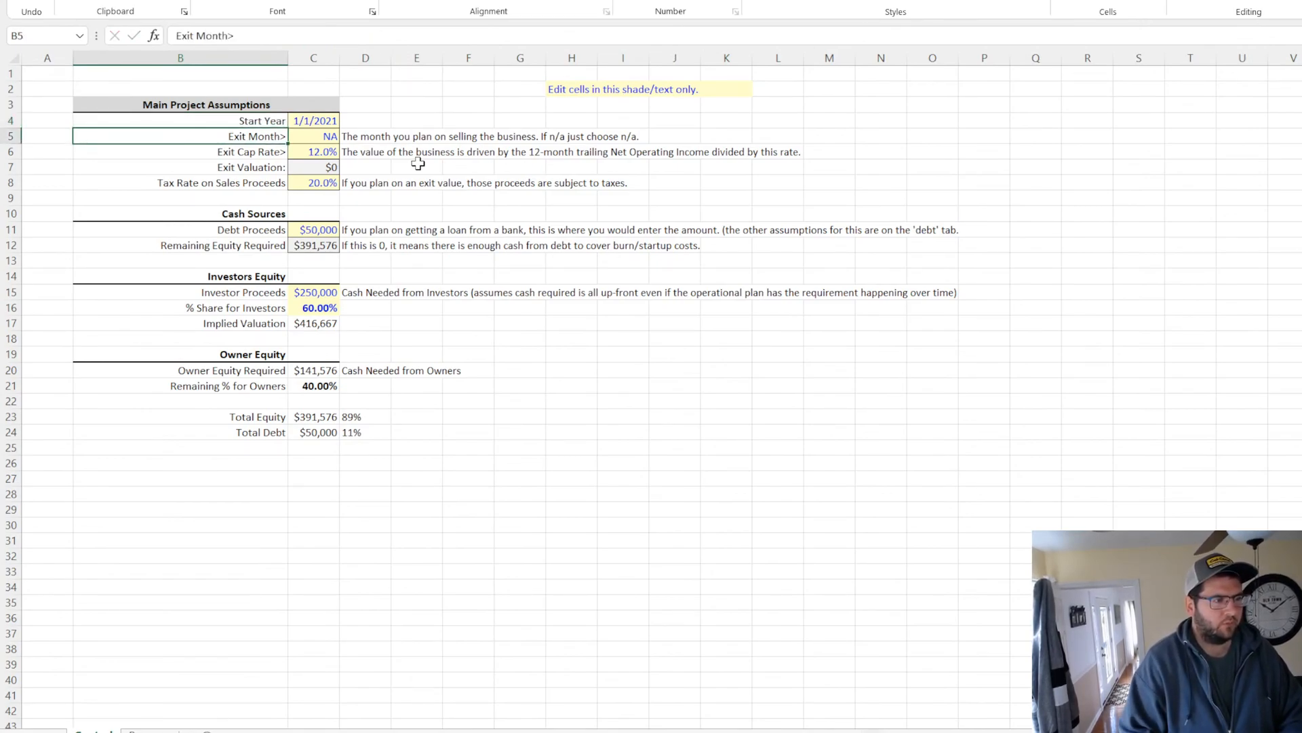
Set the Start Year value in cell C4 to 2021 and give it a plain number format instead of a date
{"action": "key", "text": "Up"}
{"action": "key", "text": "Right"}
{"action": "type", "text": "2021"}
{"action": "key", "text": "Return"}
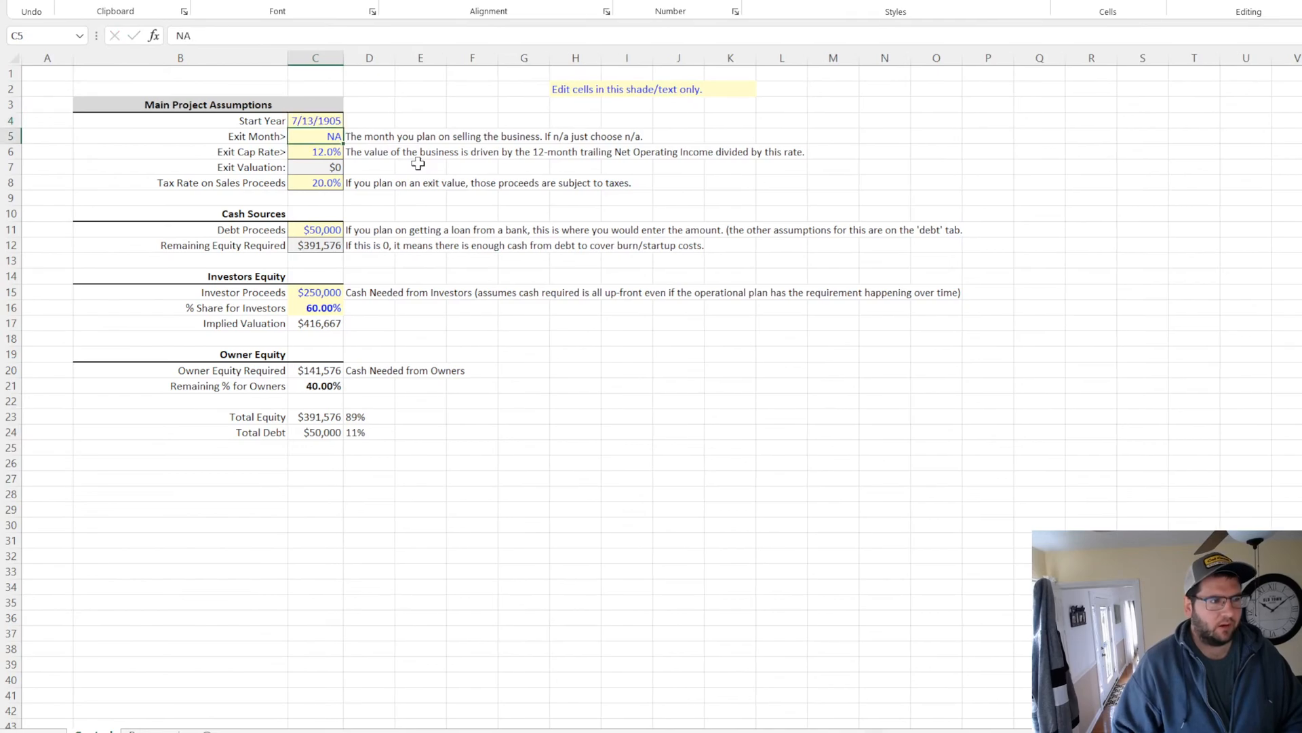
{"action": "key", "text": "Up"}
{"action": "left_click", "coordinate": [700, 3]}
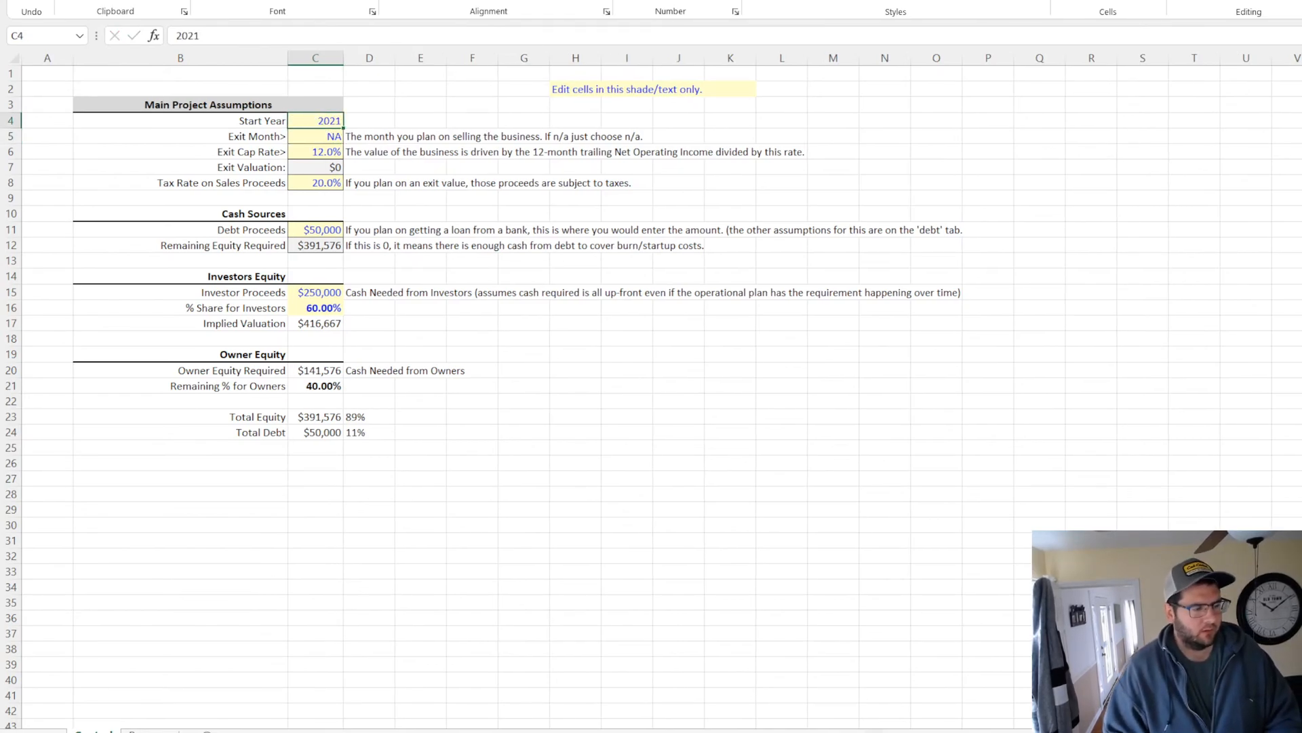
Add a new worksheet named "validation" and place it as the last sheet
{"action": "left_click", "coordinate": [207, 731]}
{"action": "double_click", "coordinate": [147, 731]}
{"action": "type", "text": "validation"}
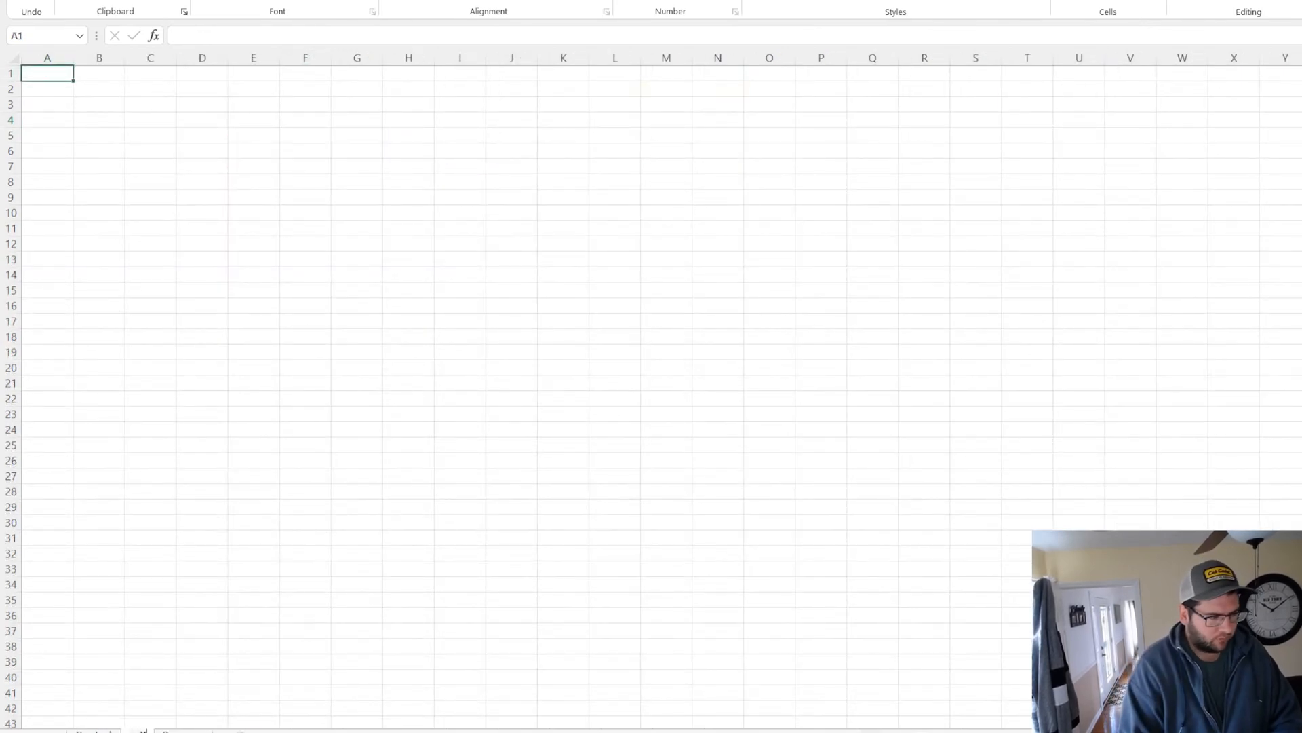
{"action": "key", "text": "Return"}
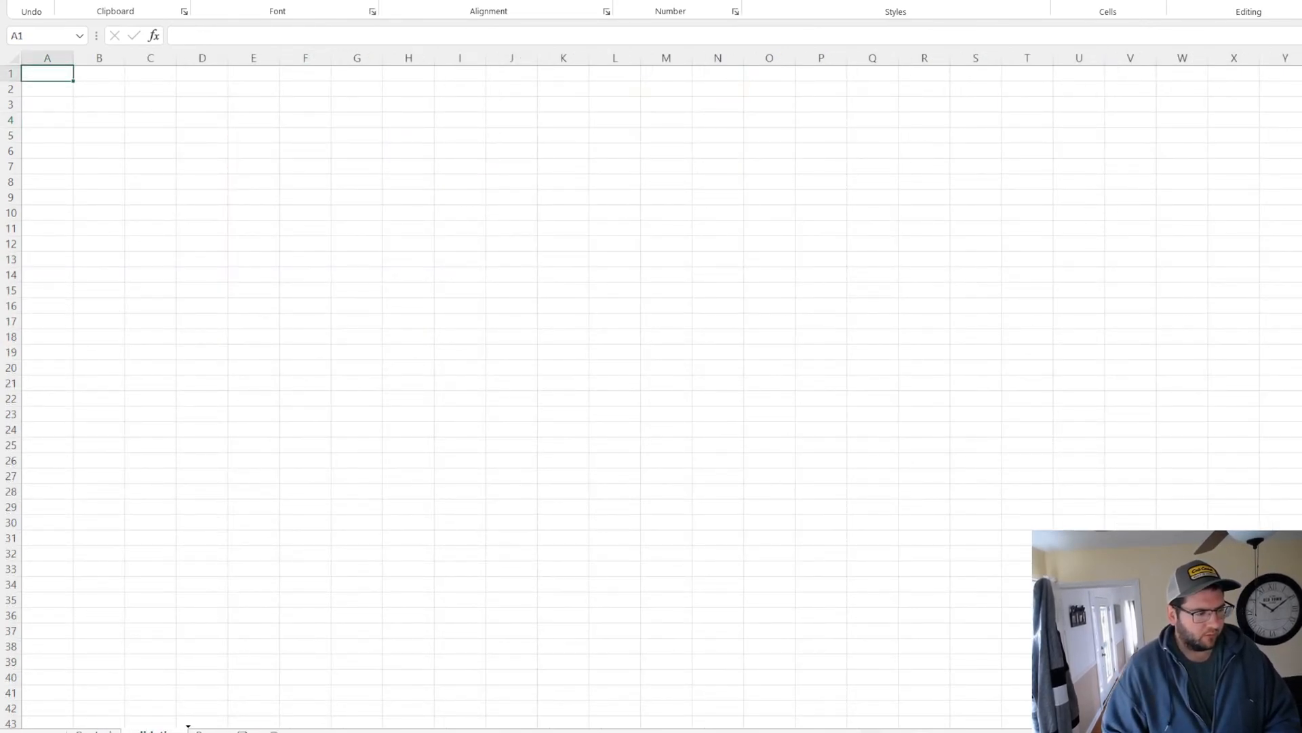
Enter =DATE(Control!C4,1,1) in cell A1 of the validation sheet
{"action": "type", "text": "=d"}
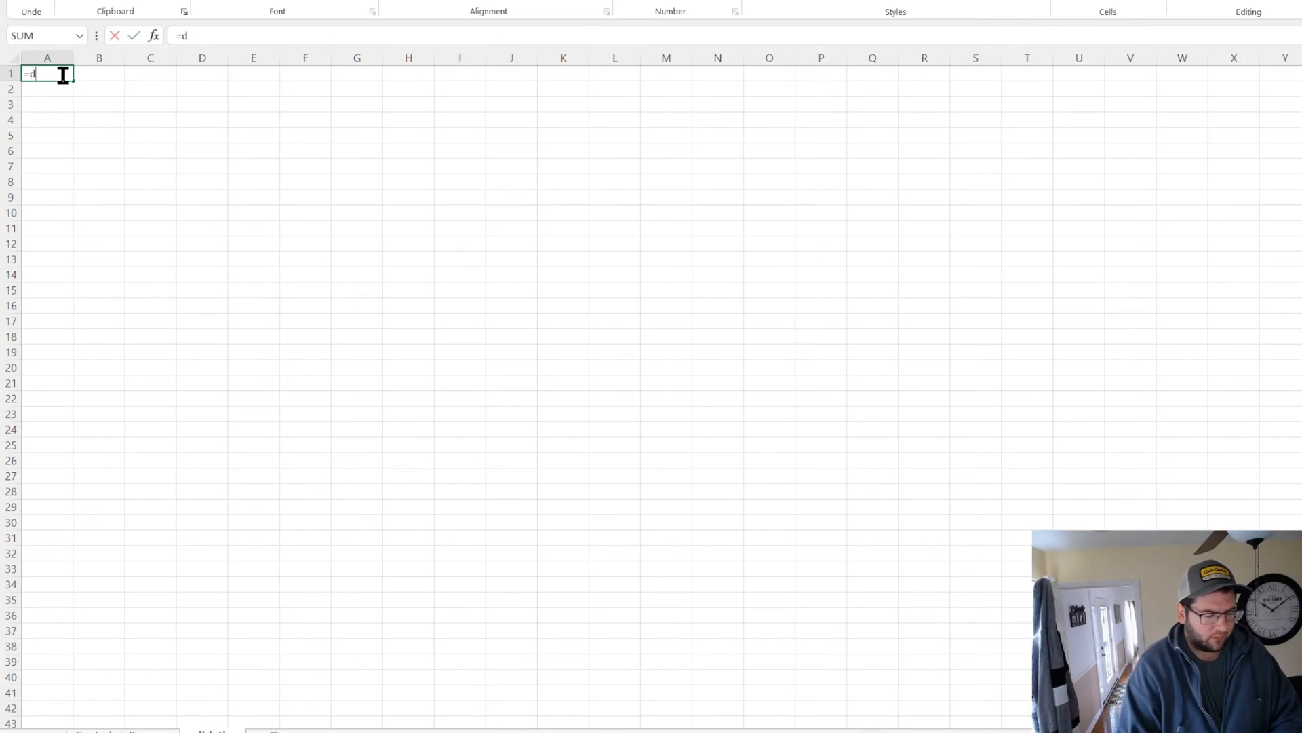
{"action": "type", "text": "ate("}
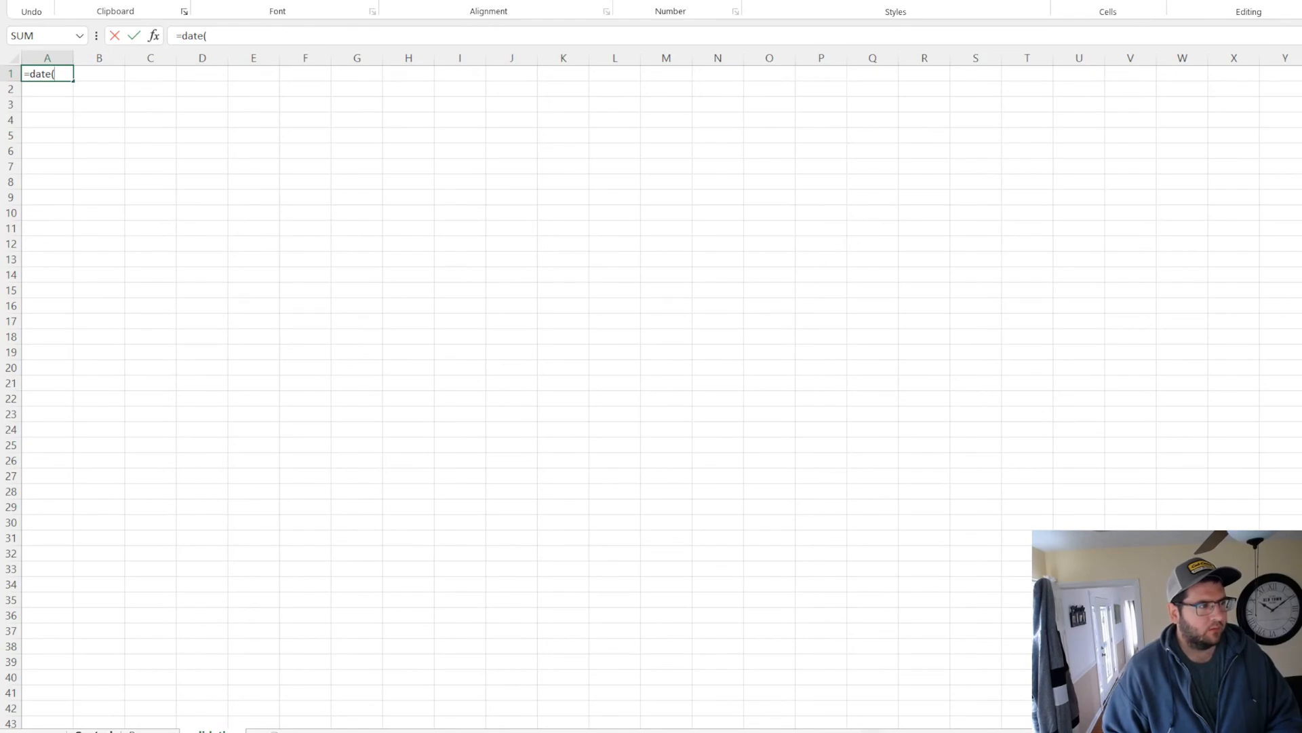
{"action": "left_click", "coordinate": [95, 731]}
{"action": "left_click", "coordinate": [315, 121]}
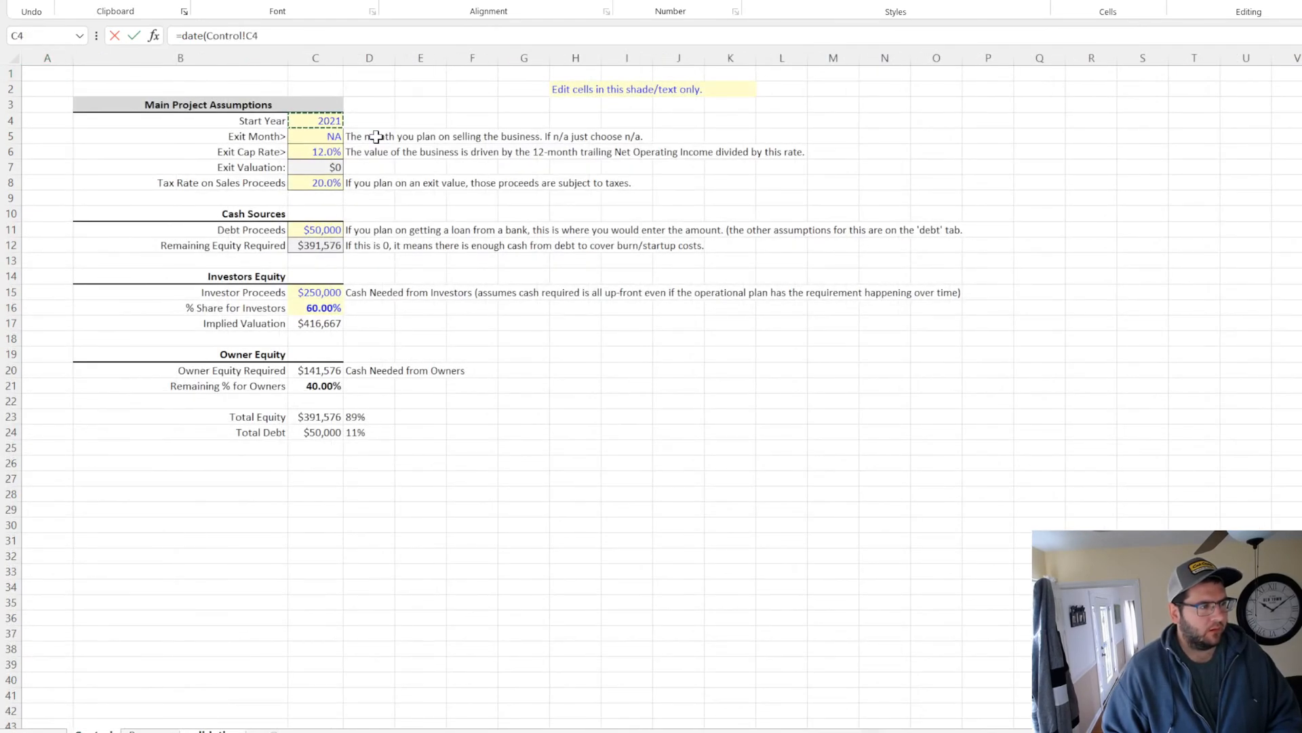
{"action": "type", "text": ",1,"}
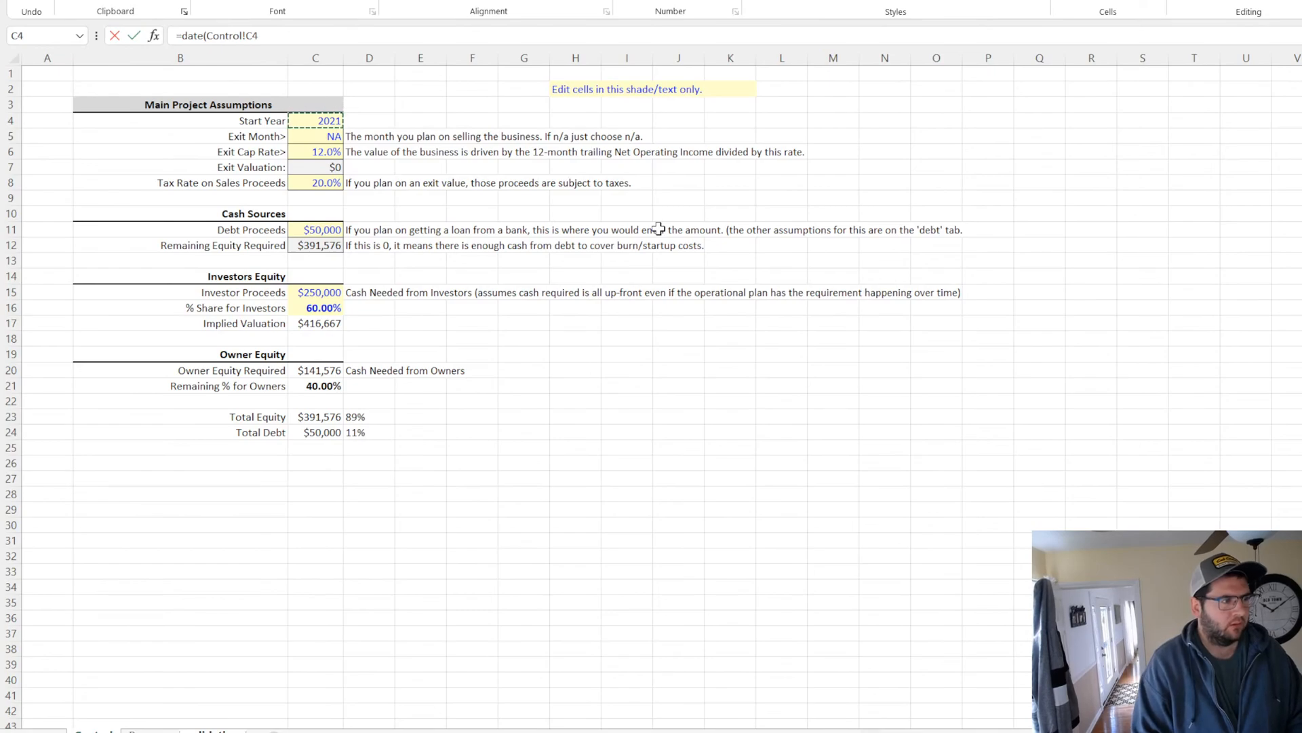
{"action": "type", "text": "1)"}
{"action": "key", "text": "Return"}
{"action": "key", "text": "Return"}
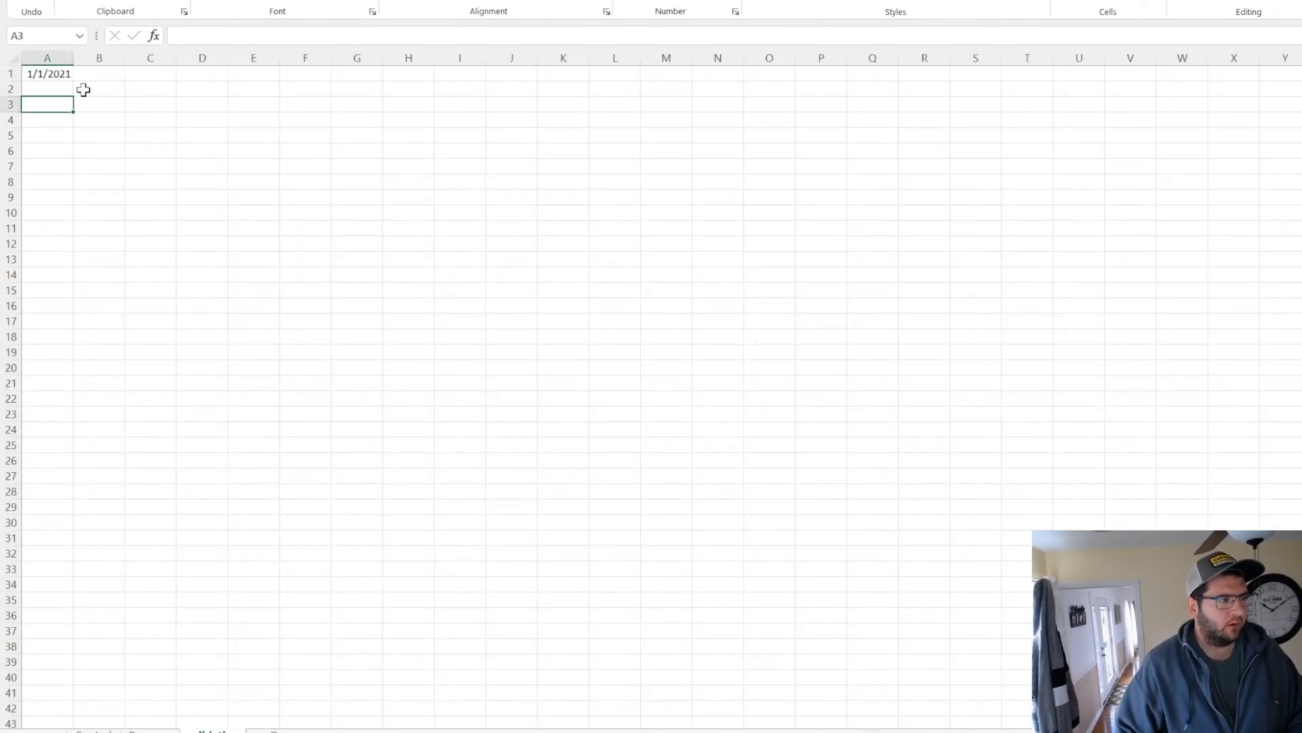
Enter =EDATE(A1,1) in cell A2 to advance the date by one month
{"action": "left_click", "coordinate": [67, 74]}
{"action": "left_click_drag", "start_coordinate": [68, 82], "coordinate": [64, 95]}
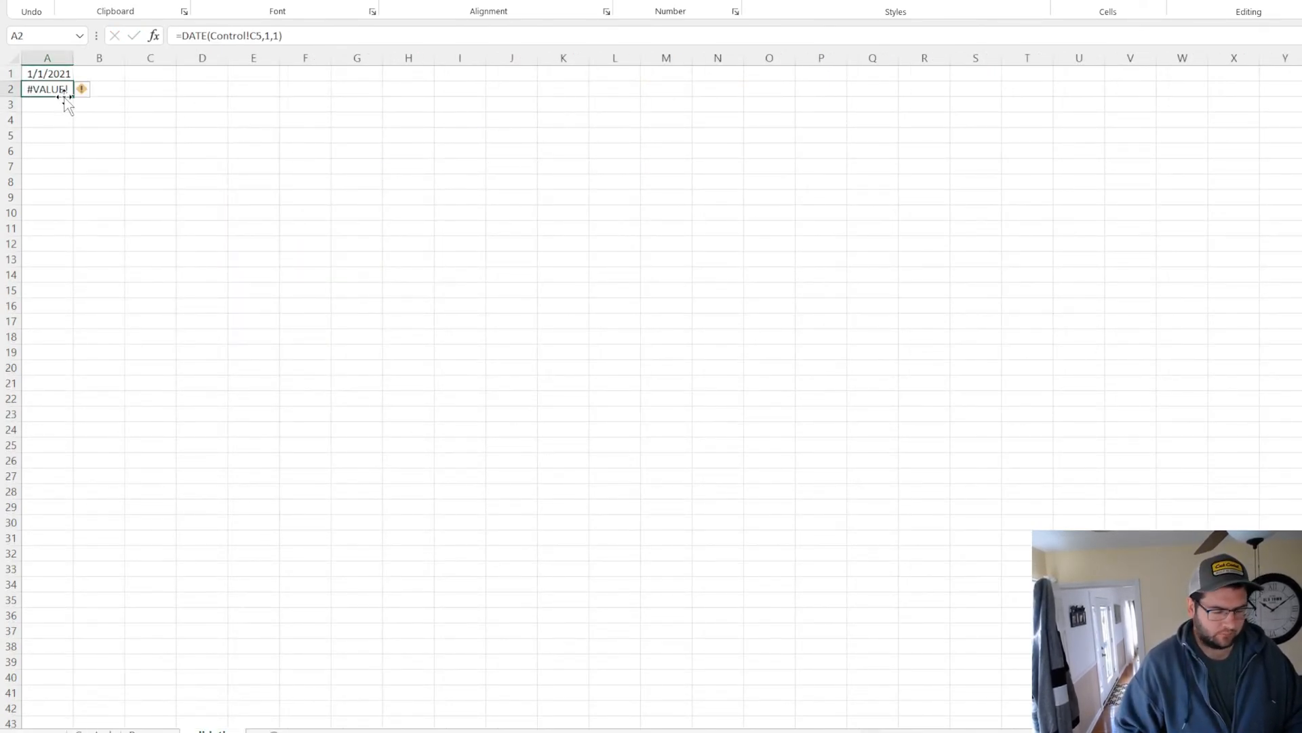
{"action": "left_click", "coordinate": [64, 96]}
{"action": "type", "text": "=edate("}
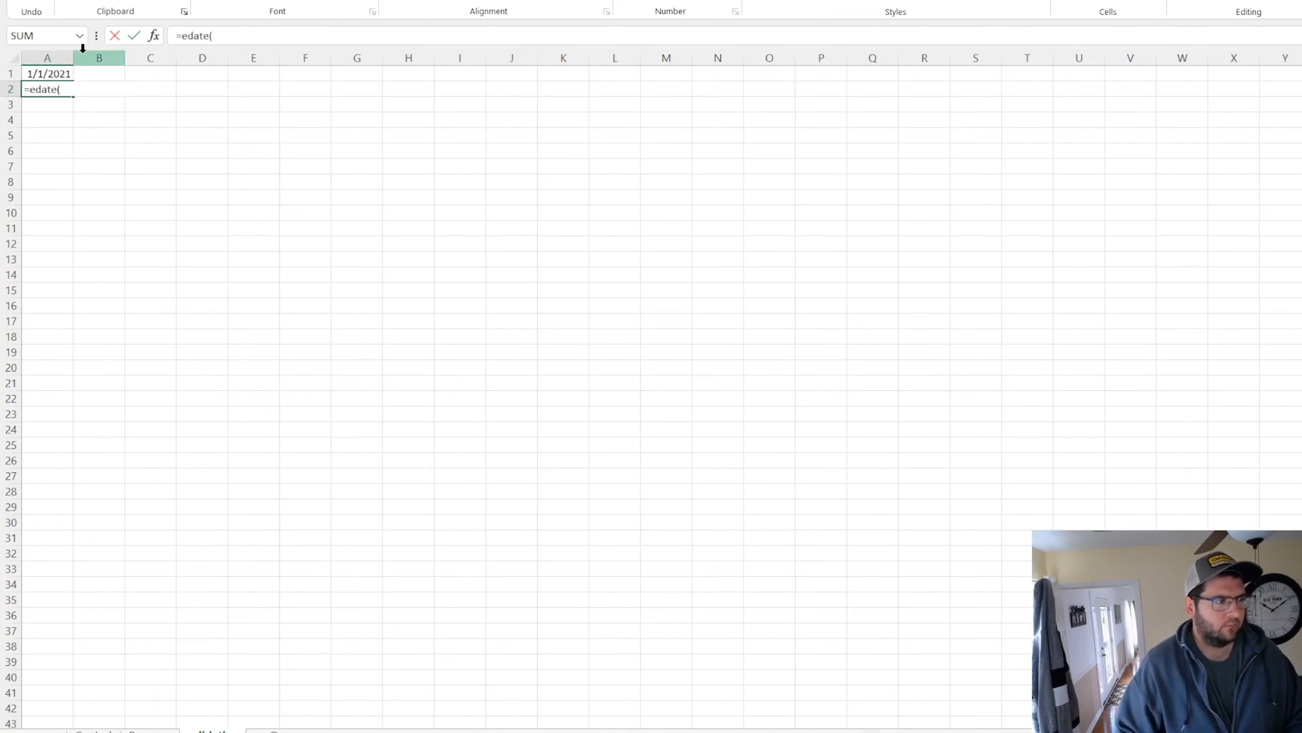
{"action": "left_click", "coordinate": [57, 77]}
{"action": "type", "text": ",1"}
{"action": "key", "text": "Return"}
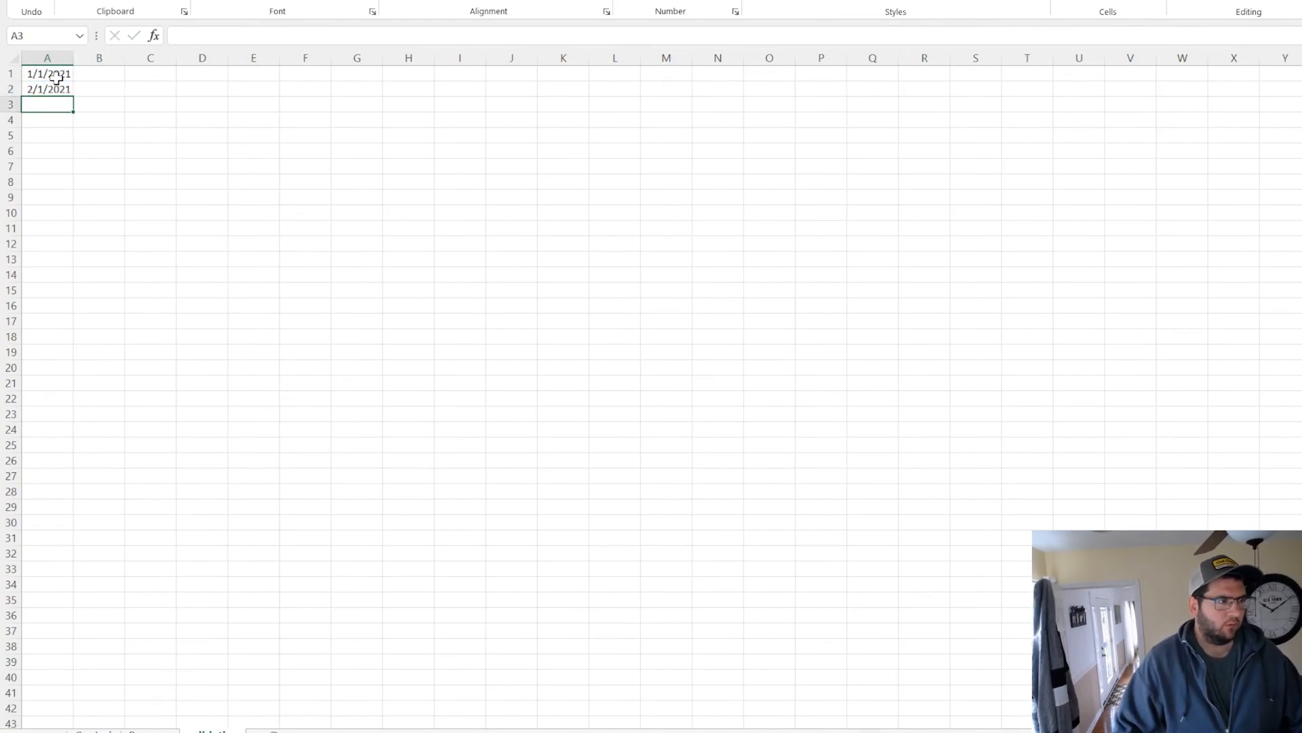
Fill the A2 month formula down to row 120 and autofit column A to the dates
{"action": "left_click", "coordinate": [57, 87]}
{"action": "left_click_drag", "start_coordinate": [73, 100], "coordinate": [46, 684]}
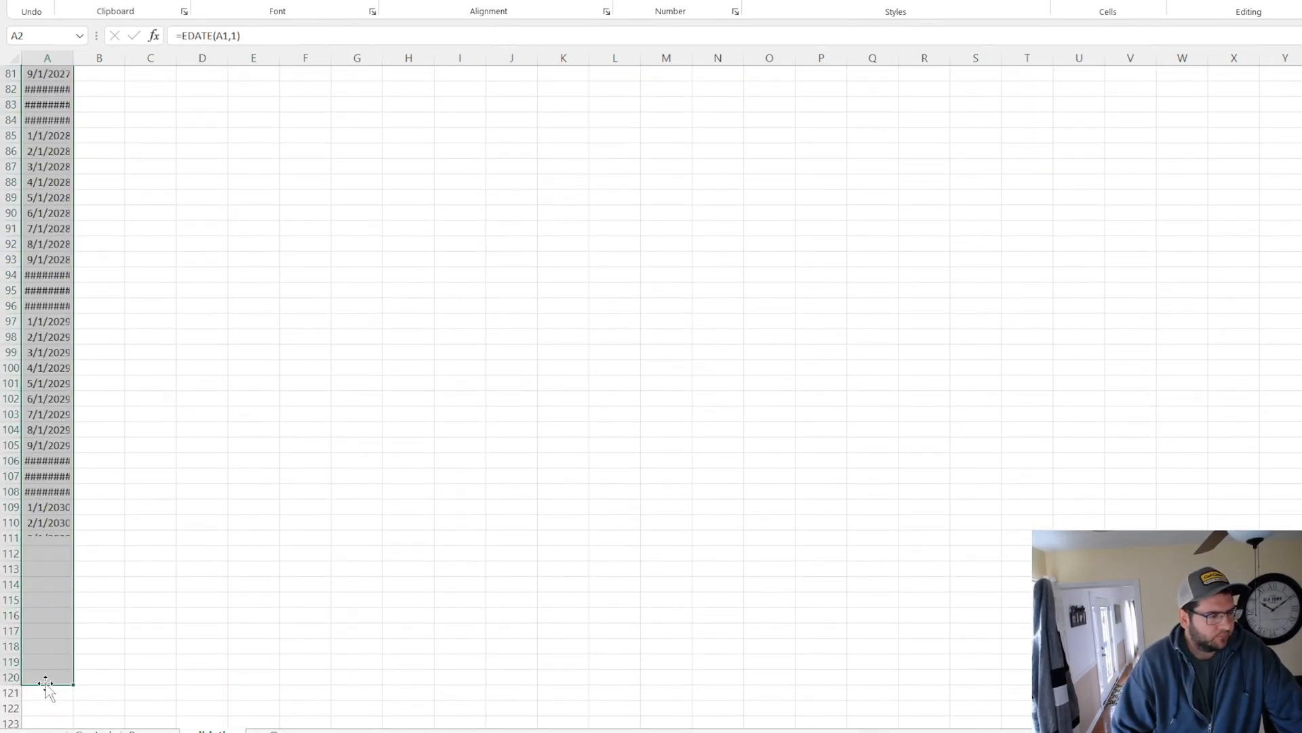
{"action": "double_click", "coordinate": [73, 58]}
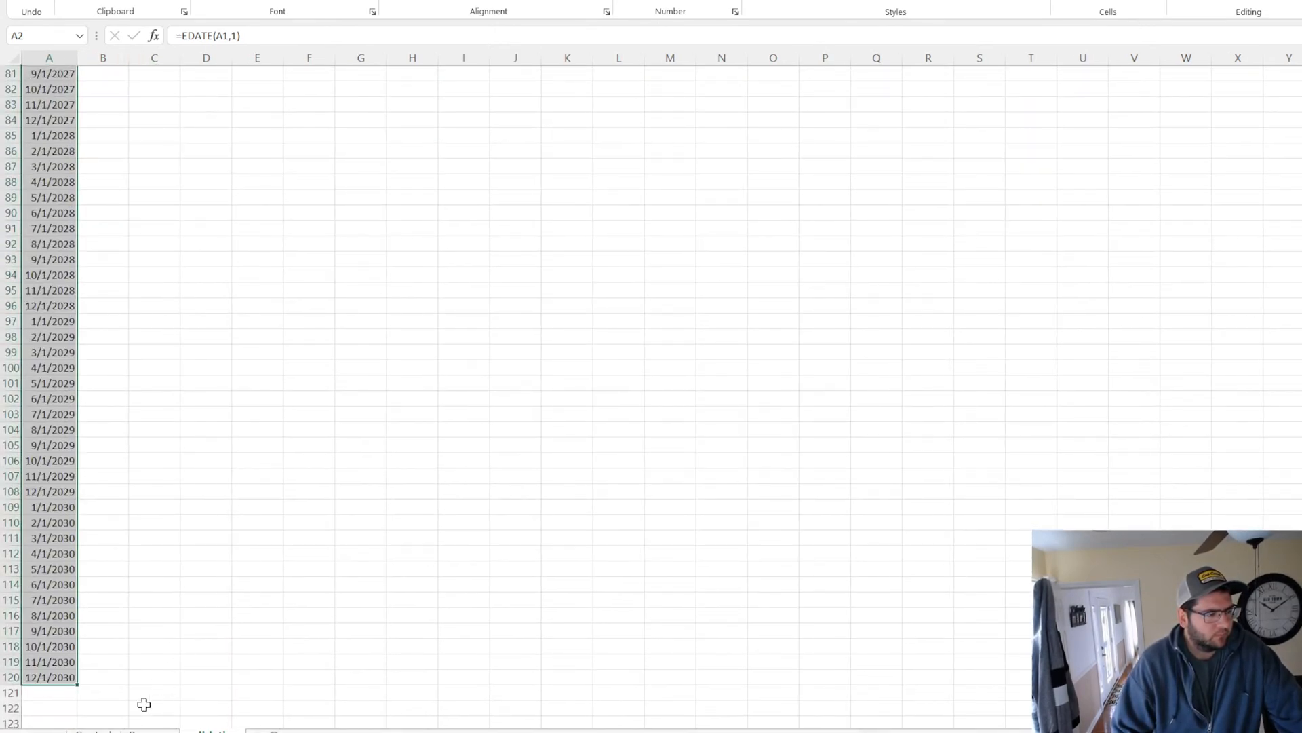
Hide the gridlines on the Control sheet
{"action": "left_click", "coordinate": [93, 729]}
{"action": "left_click", "coordinate": [556, 373]}
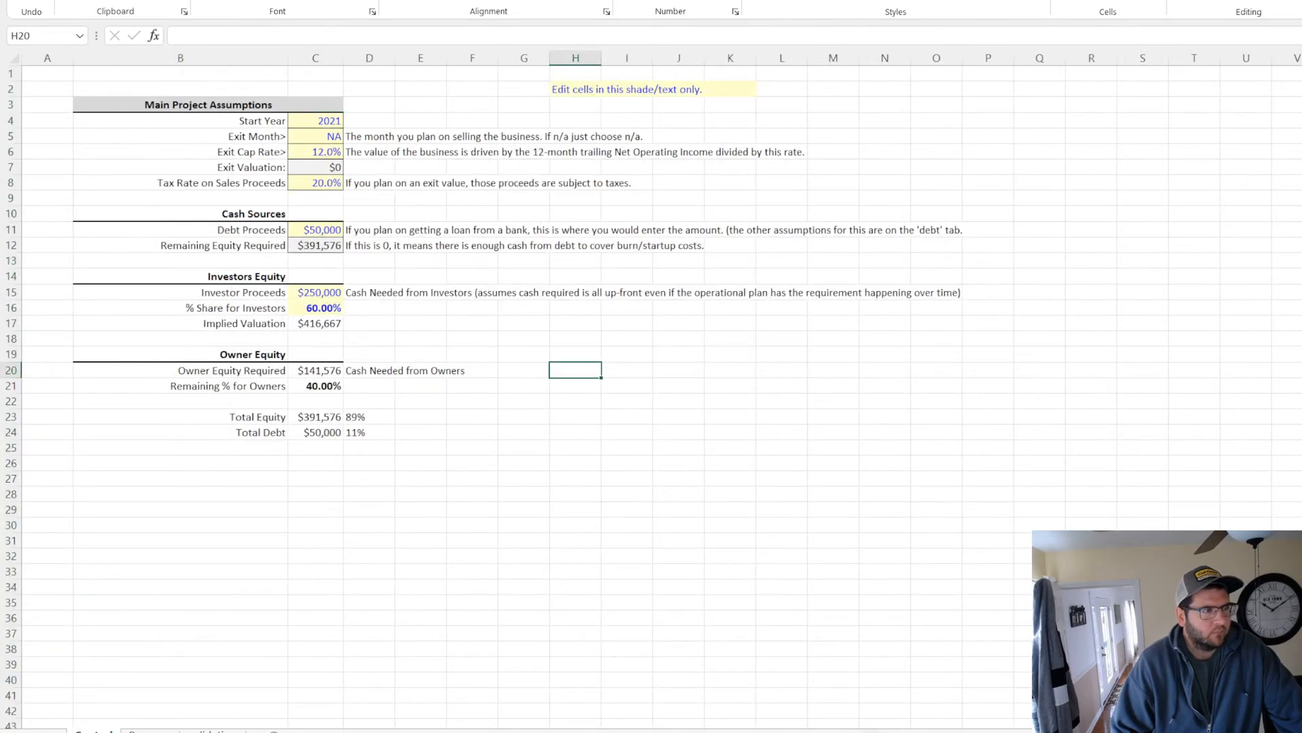
{"action": "left_click", "coordinate": [400, 0]}
{"action": "left_click", "coordinate": [412, 1]}
{"action": "left_click", "coordinate": [541, 494]}
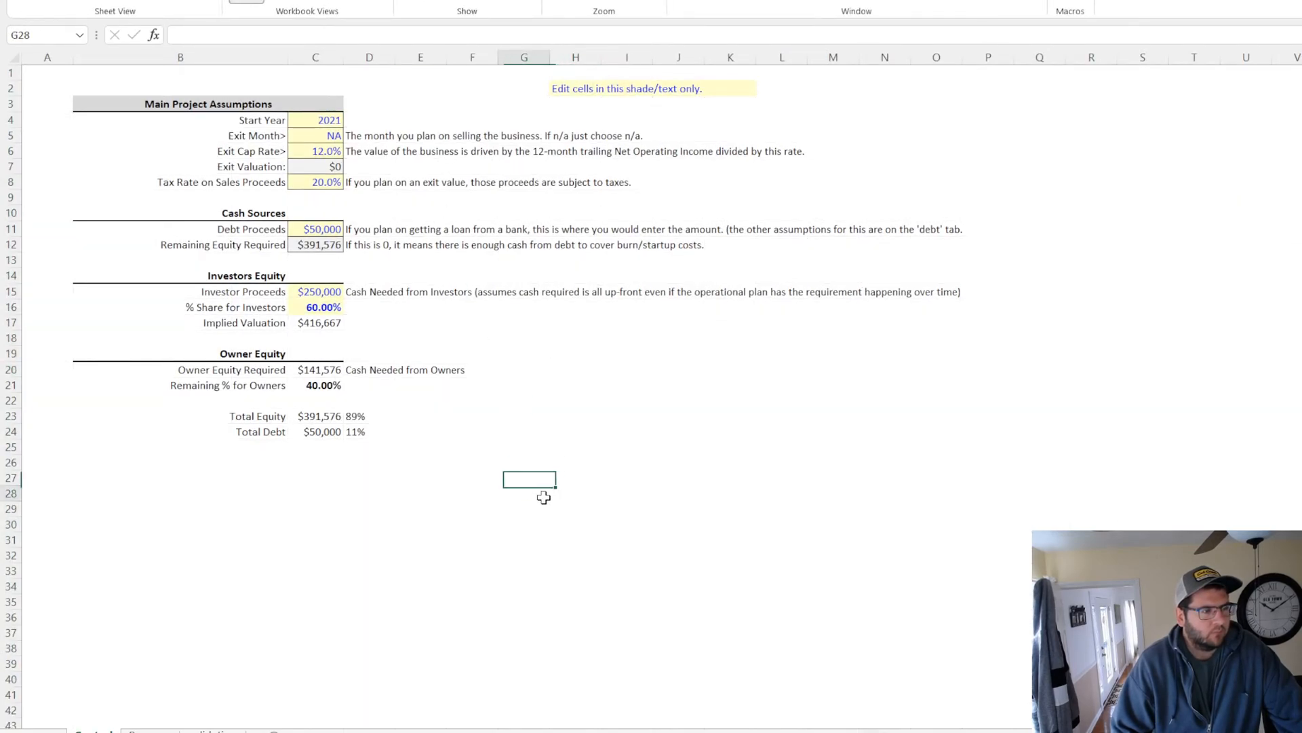
Link cell E3 above the 1 to 10 series to validation!A1 and format E3:N3 as fiscal years in the style "FY 2021"
{"action": "key", "text": "ctrl+Page_Down"}
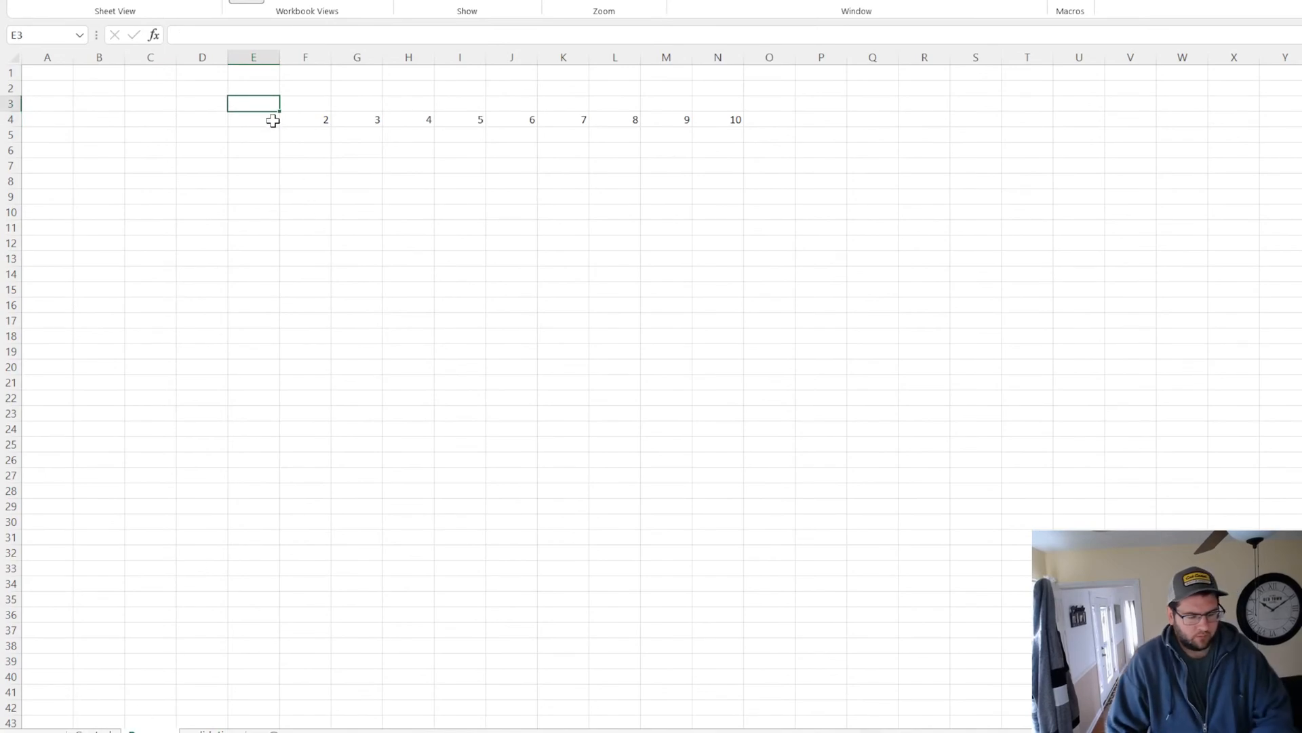
{"action": "type", "text": "="}
{"action": "left_click", "coordinate": [207, 730]}
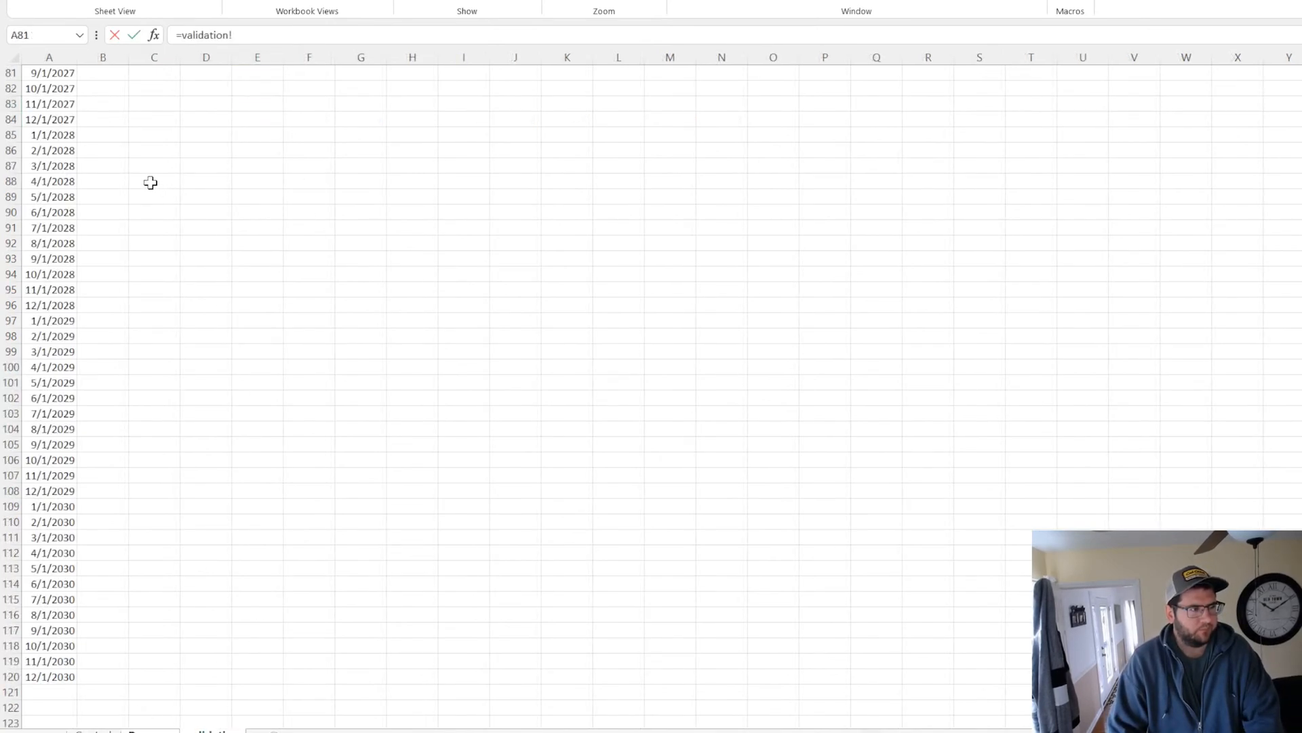
{"action": "scroll", "coordinate": [58, 131], "scroll_direction": "up", "scroll_amount": 20}
{"action": "left_click", "coordinate": [42, 72]}
{"action": "key", "text": "Return"}
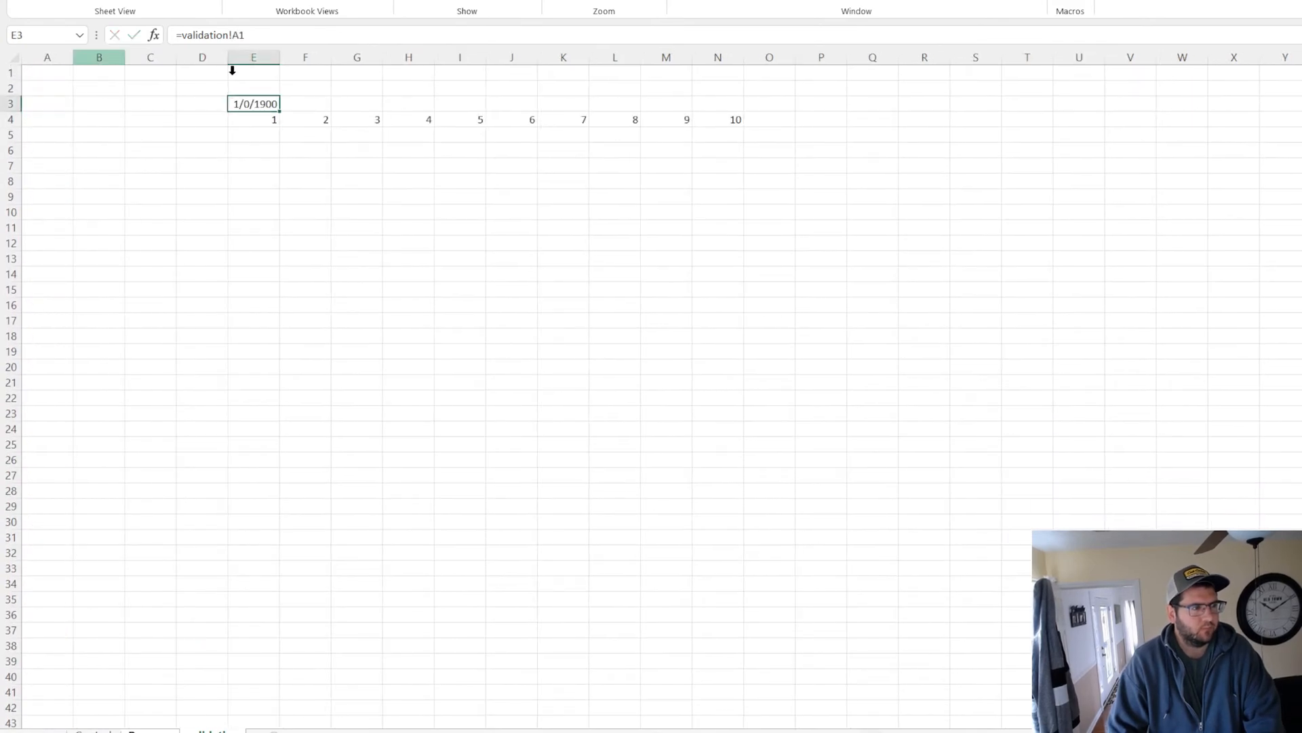
{"action": "left_click_drag", "start_coordinate": [271, 104], "coordinate": [743, 109]}
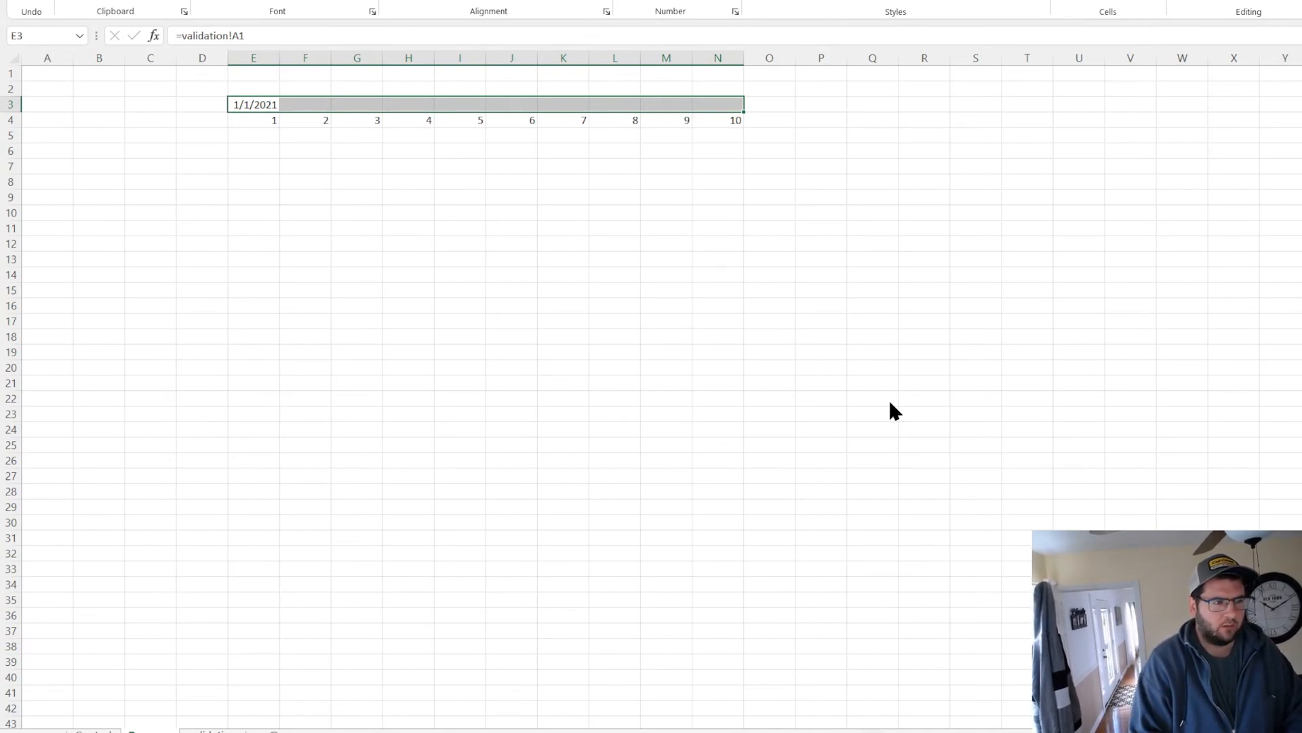
{"action": "left_click", "coordinate": [266, 105]}
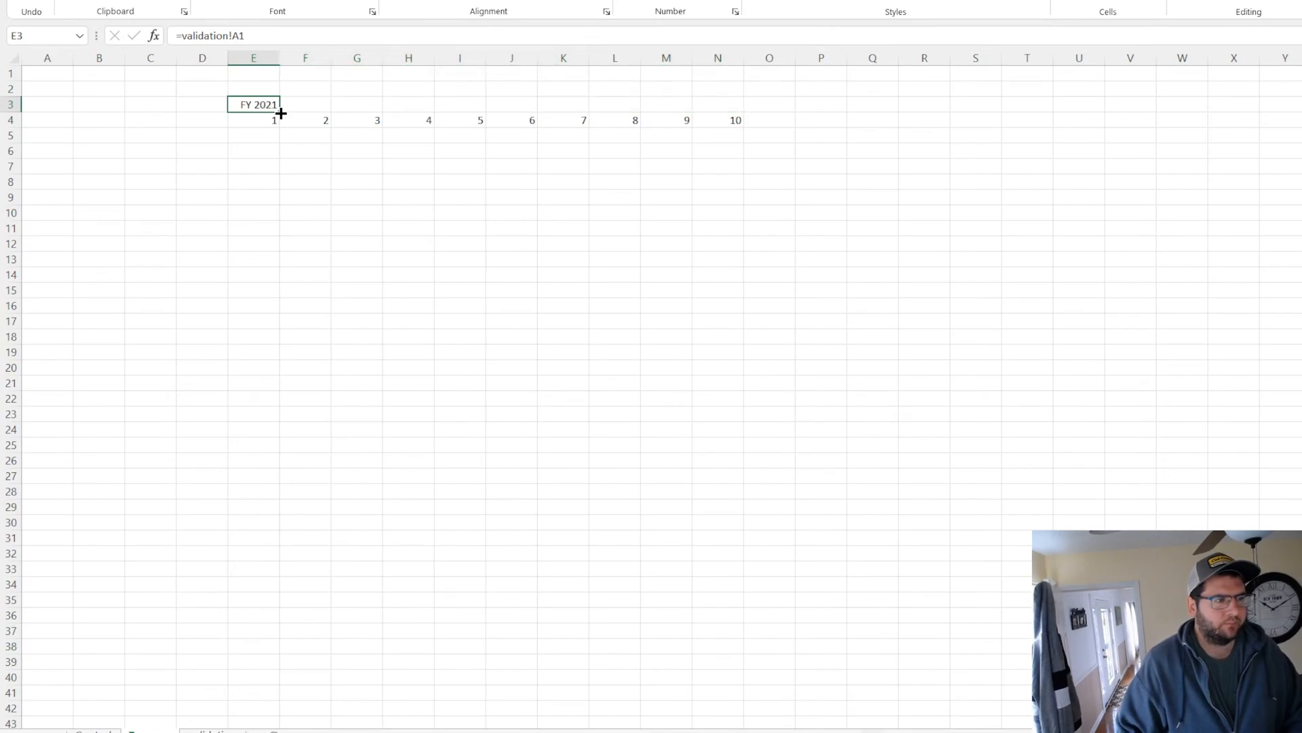
Enter =EDATE(E3,12) in cell F3 and fill it across to column N
{"action": "left_click_drag", "start_coordinate": [279, 111], "coordinate": [312, 106]}
{"action": "type", "text": "=e"}
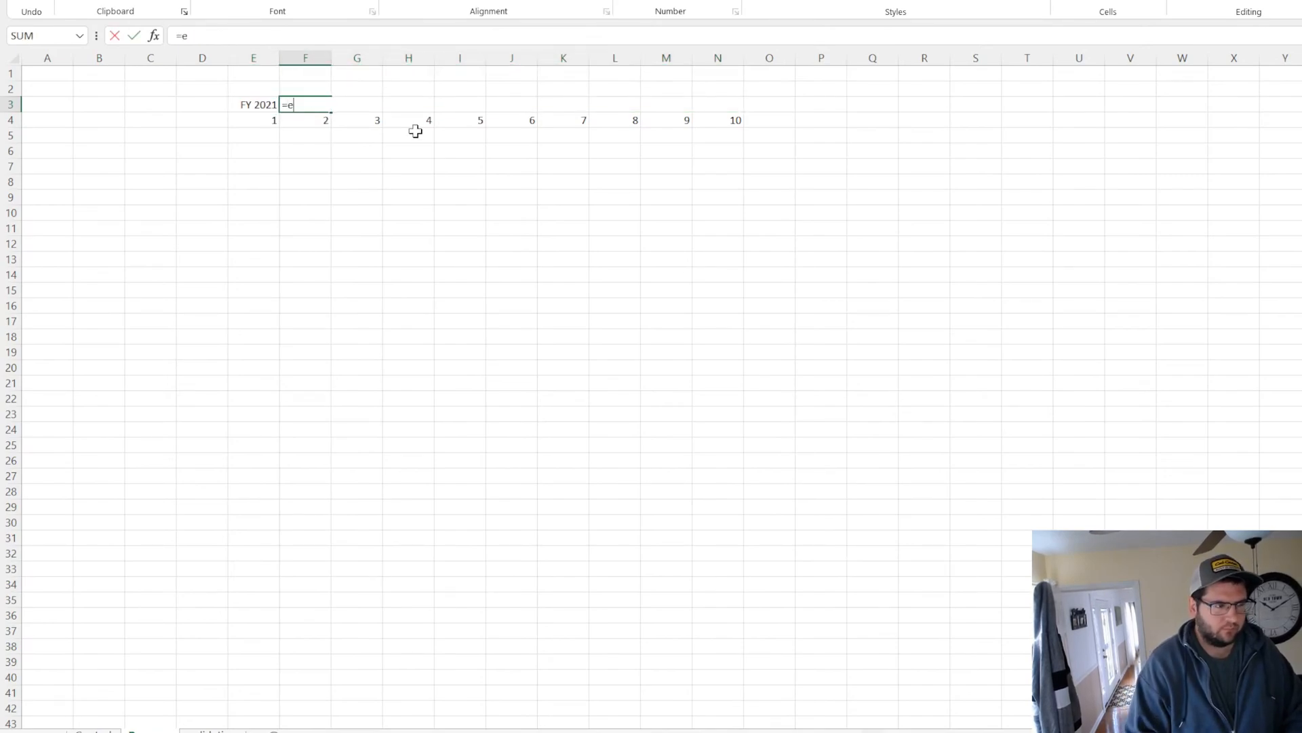
{"action": "type", "text": "date("}
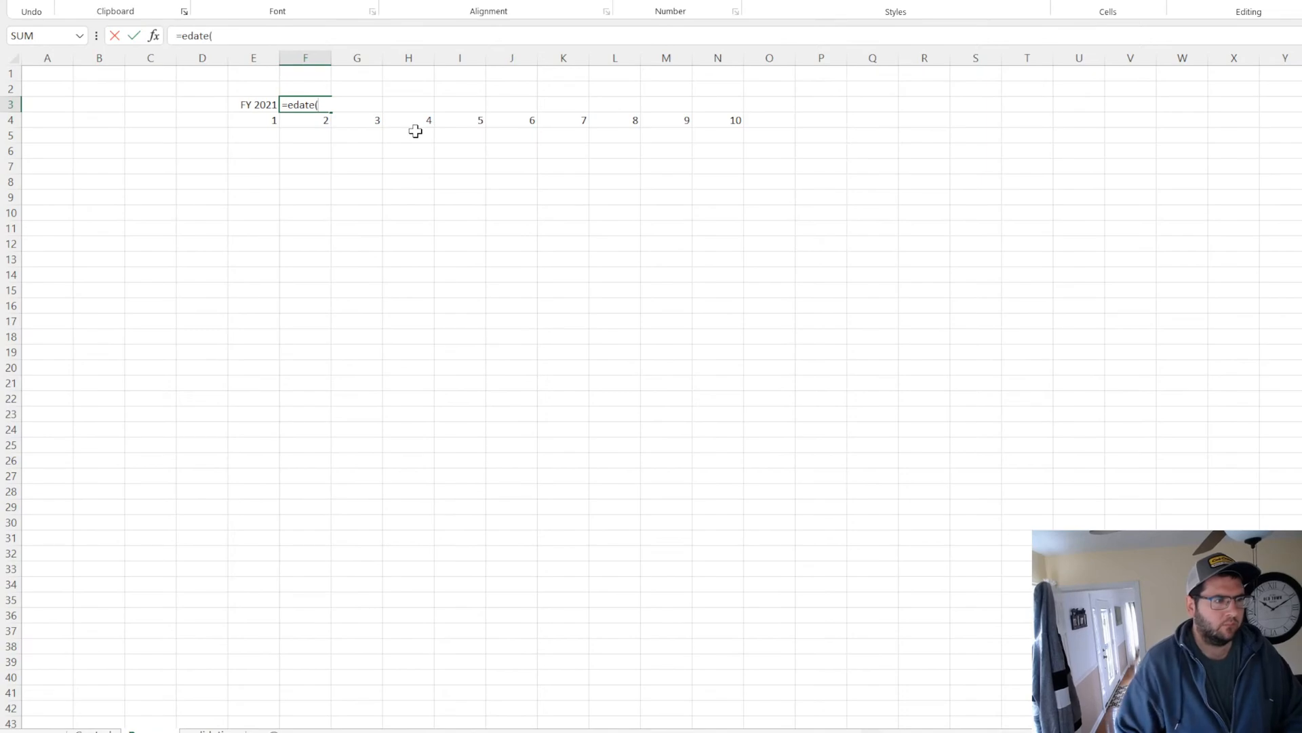
{"action": "left_click", "coordinate": [256, 104]}
{"action": "type", "text": ",12"}
{"action": "key", "text": "Return"}
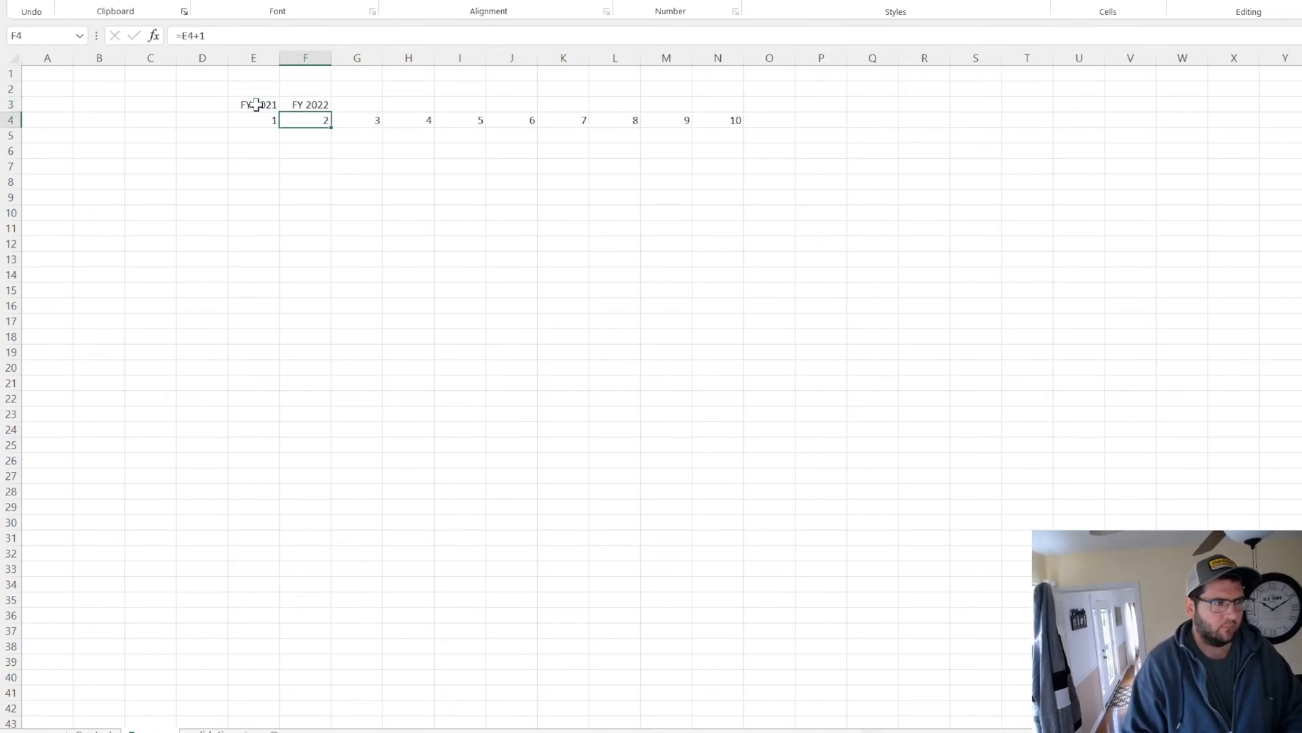
{"action": "left_click", "coordinate": [326, 105]}
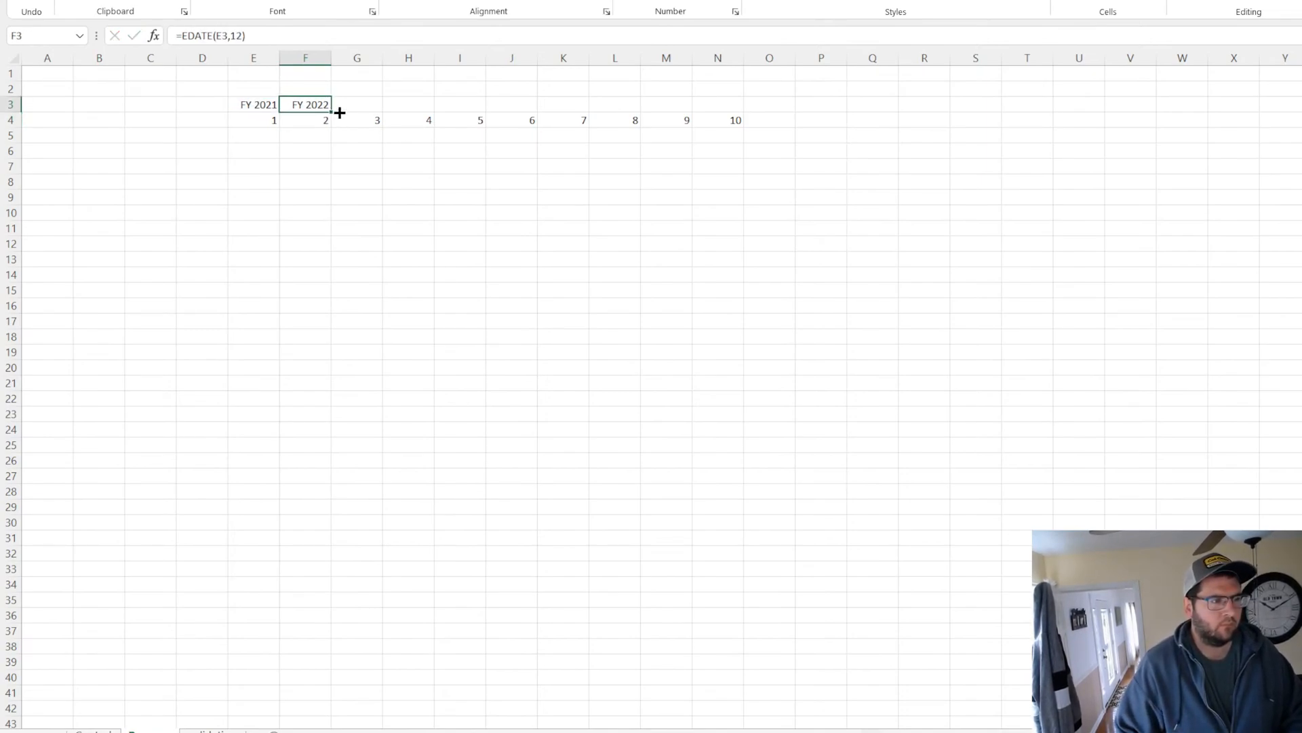
{"action": "left_click_drag", "start_coordinate": [340, 112], "coordinate": [750, 106]}
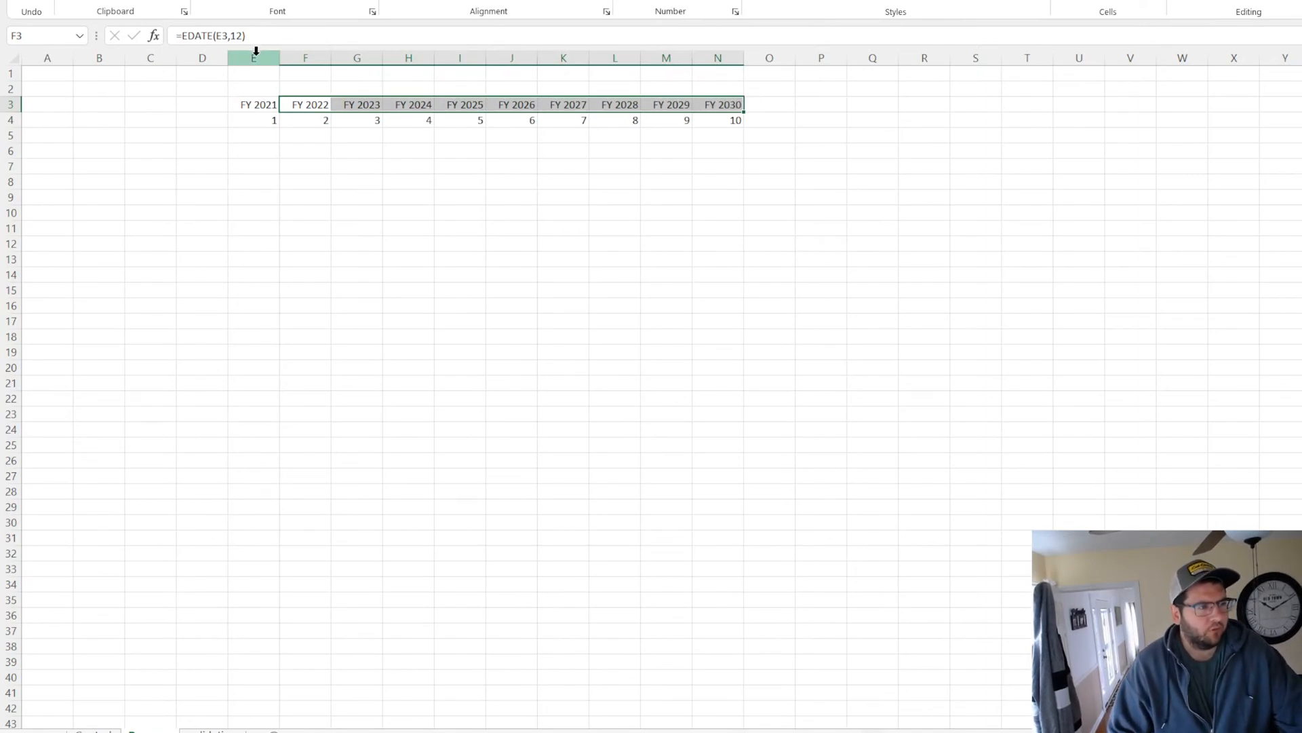
Freeze the panes at cell E5 to lock rows 1 to 4 and columns A to D, and hide the sheet's gridlines
{"action": "left_click", "coordinate": [262, 136]}
{"action": "left_click", "coordinate": [407, 2]}
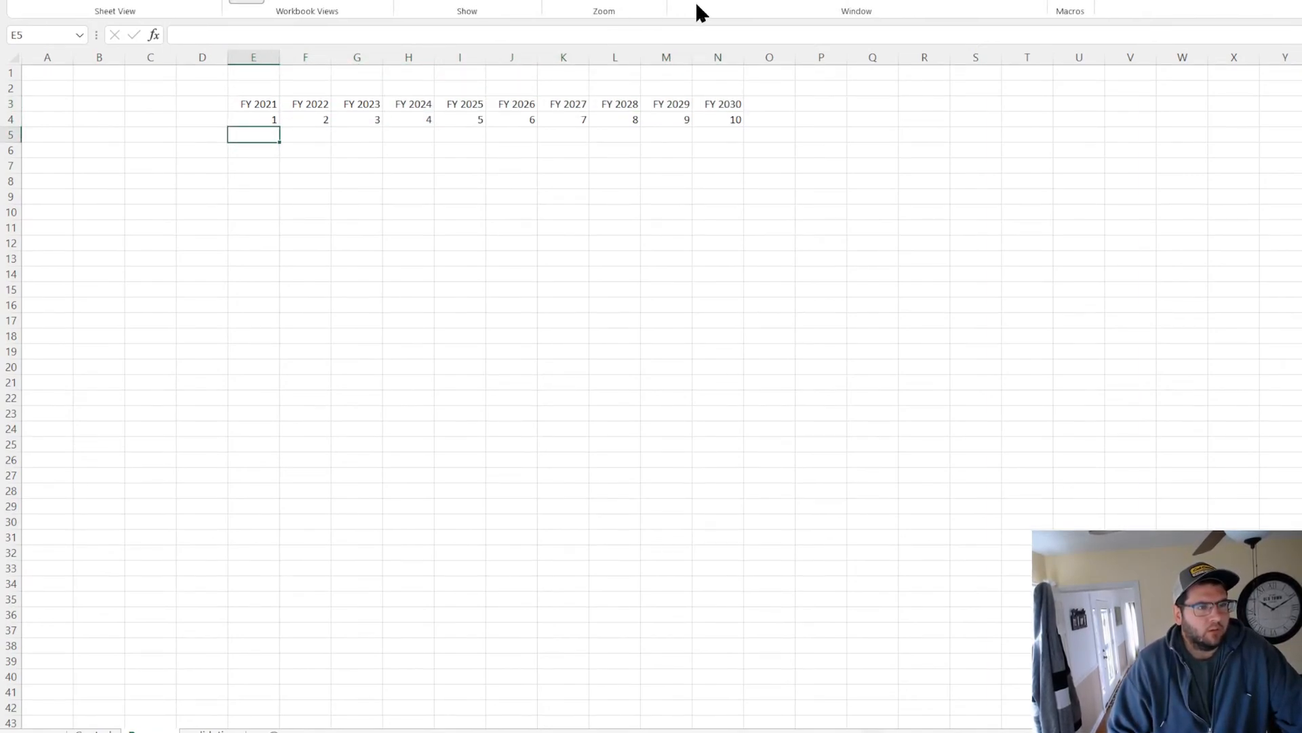
{"action": "left_click", "coordinate": [789, 4]}
{"action": "left_click", "coordinate": [792, 26]}
{"action": "left_click", "coordinate": [494, 255]}
{"action": "left_click", "coordinate": [407, 2]}
{"action": "left_click", "coordinate": [257, 352]}
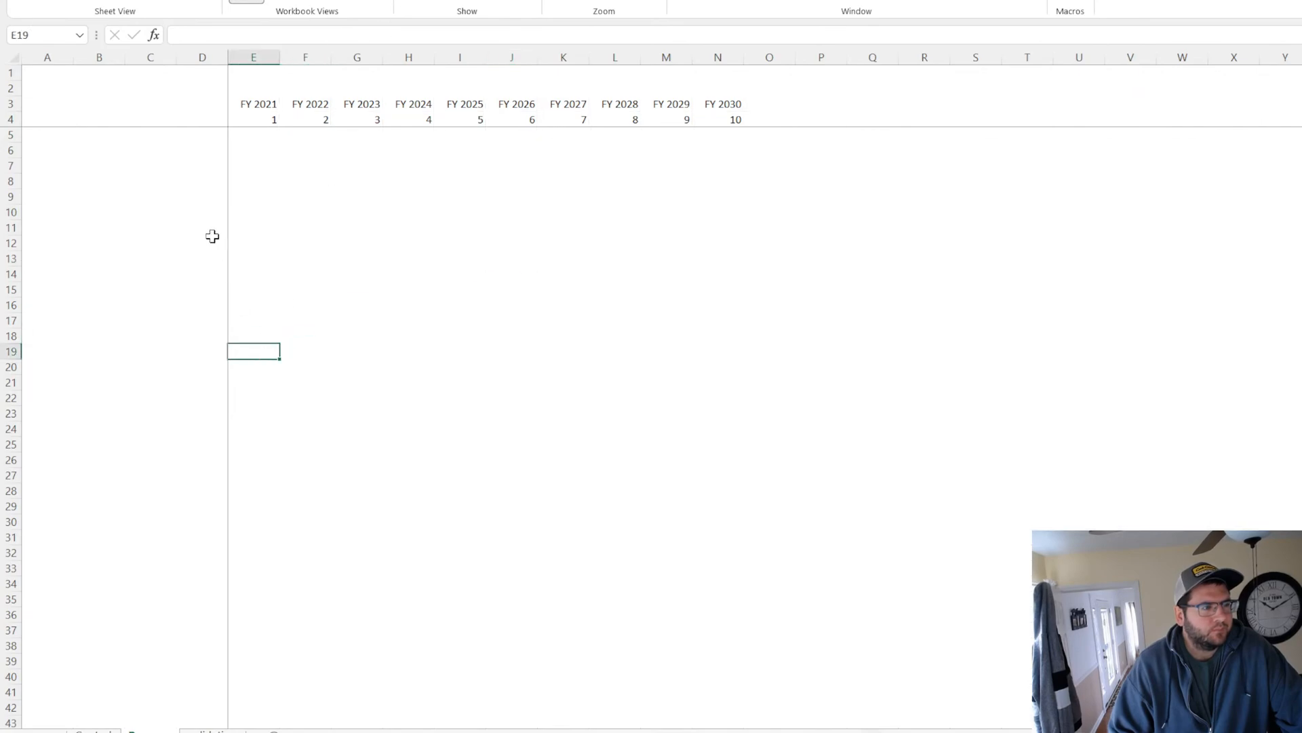
Enter the title "Build-Out Assumptions" in cell A1 and make it bold
{"action": "left_click", "coordinate": [32, 76]}
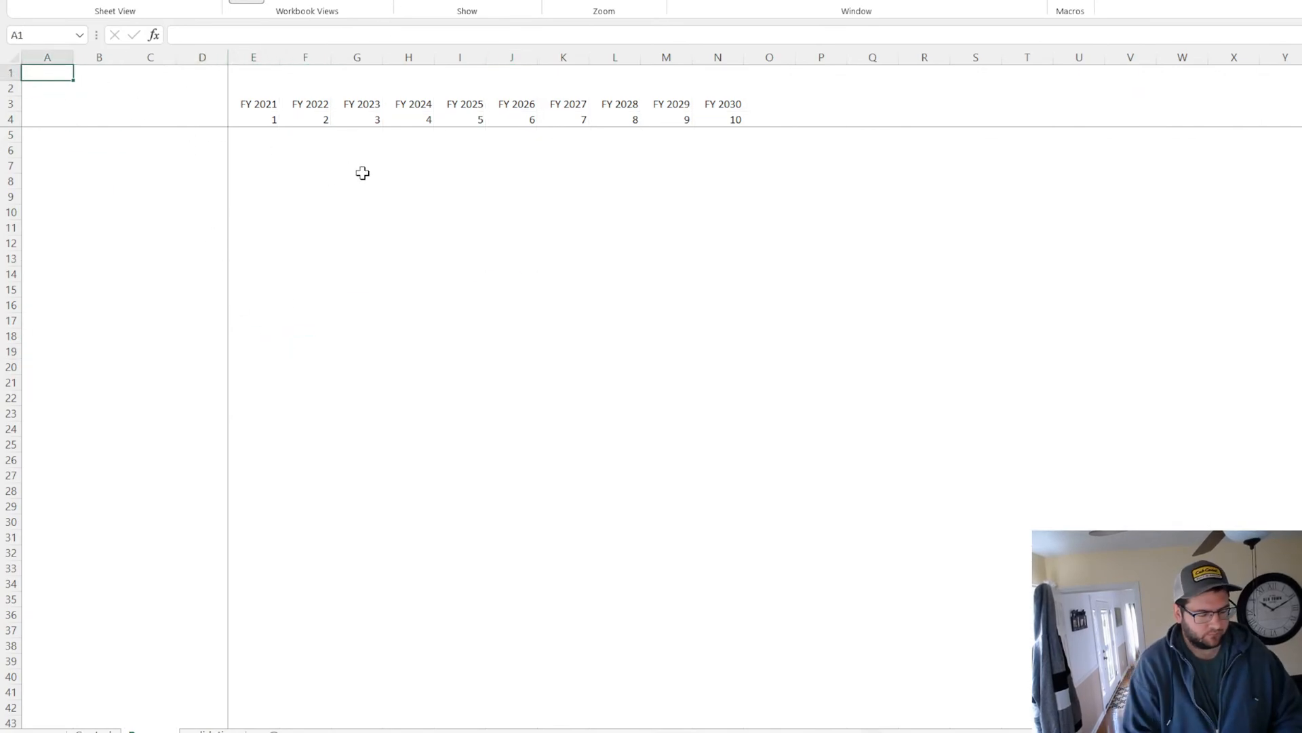
{"action": "type", "text": "B"}
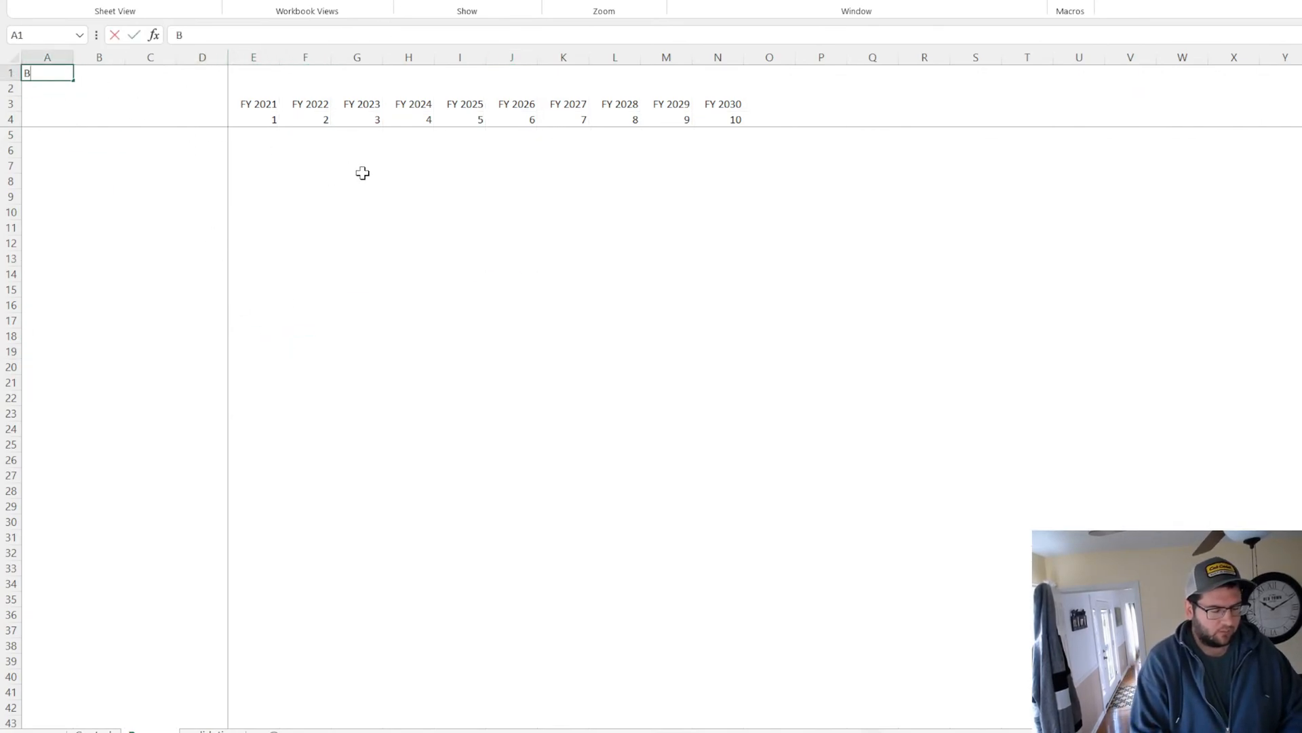
{"action": "type", "text": "uild-Out Assumptions"}
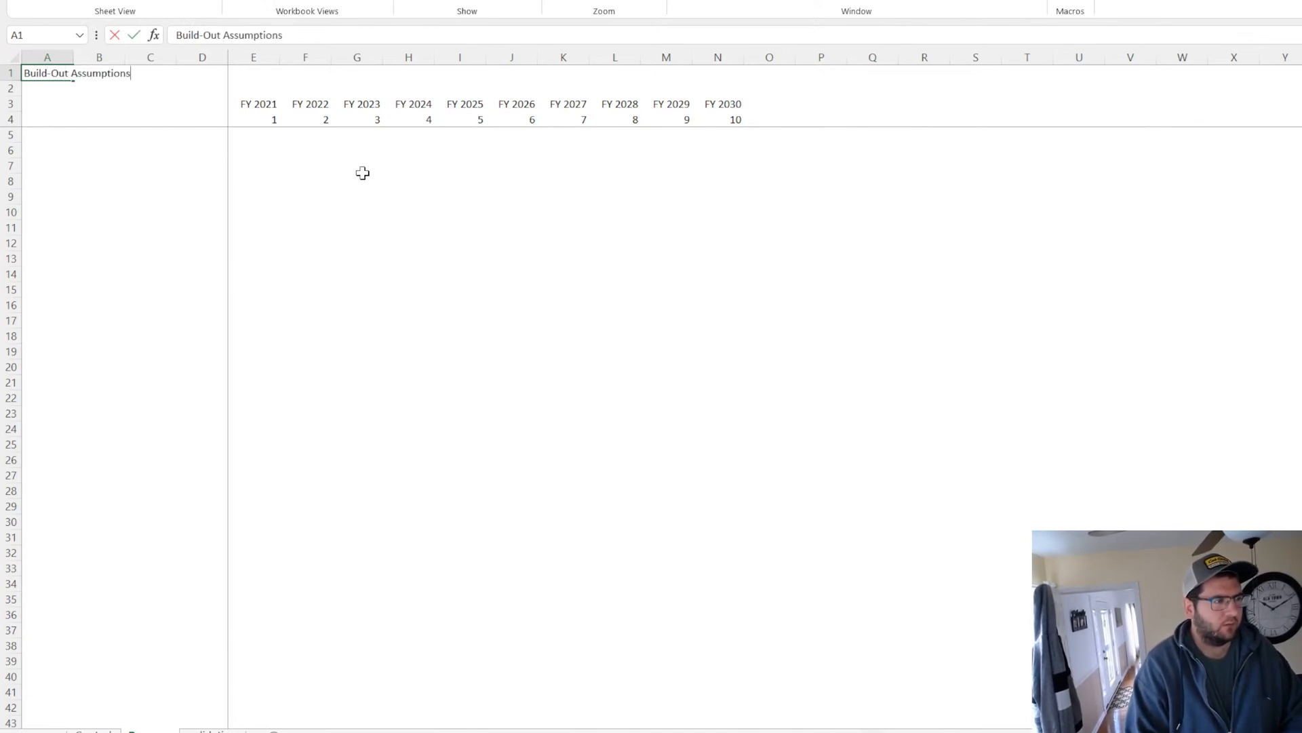
{"action": "key", "text": "Return"}
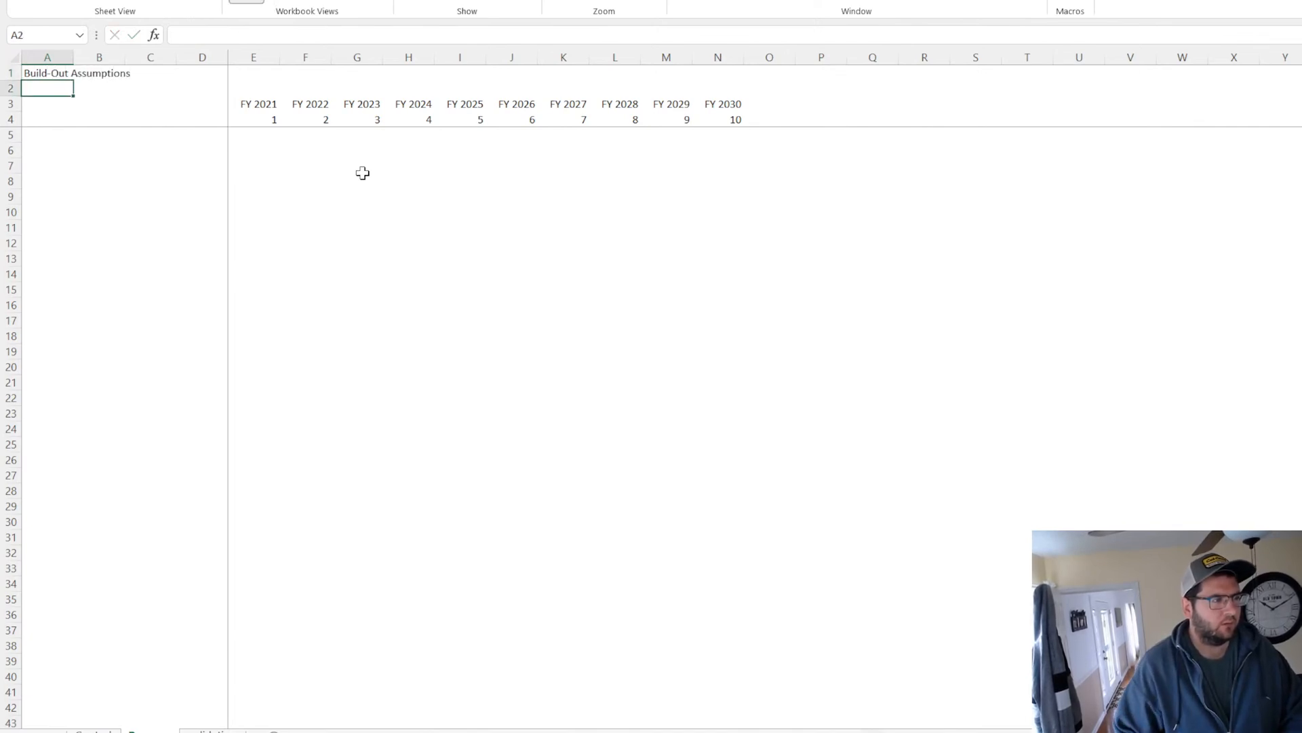
{"action": "left_click", "coordinate": [65, 75]}
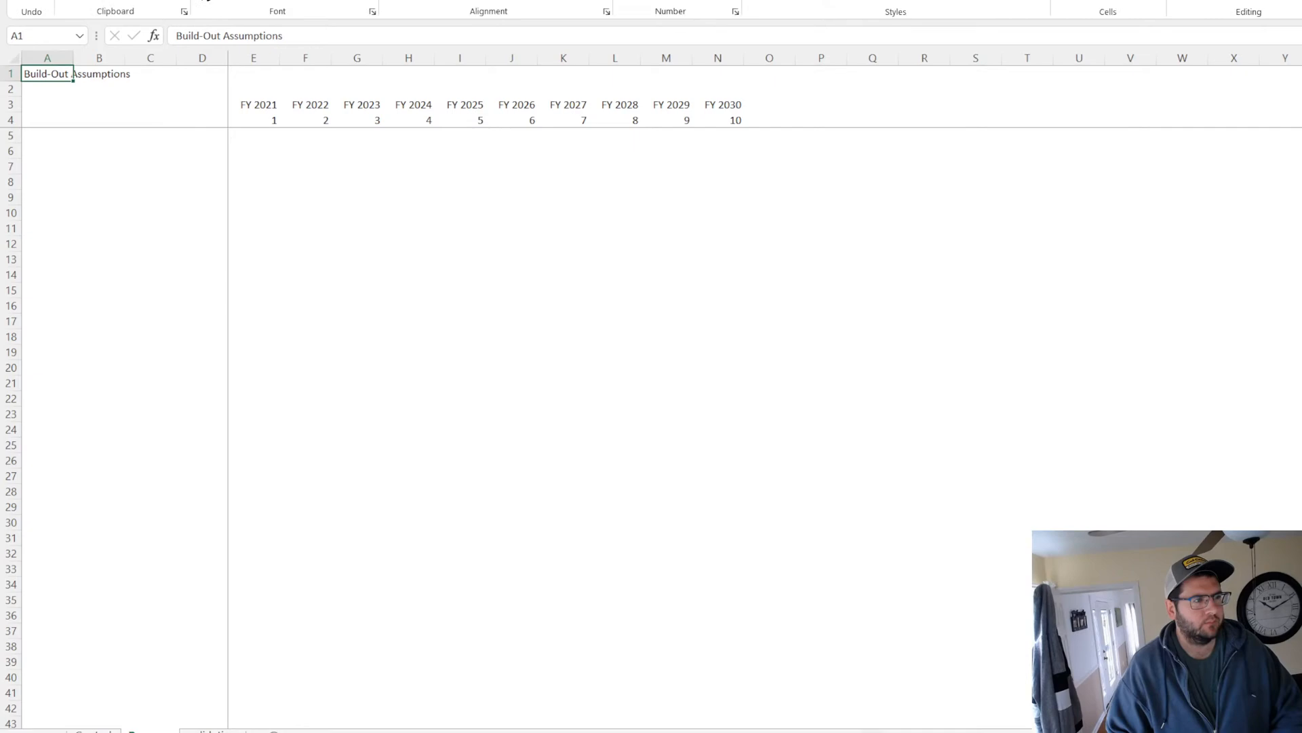
{"action": "key", "text": "ctrl+b"}
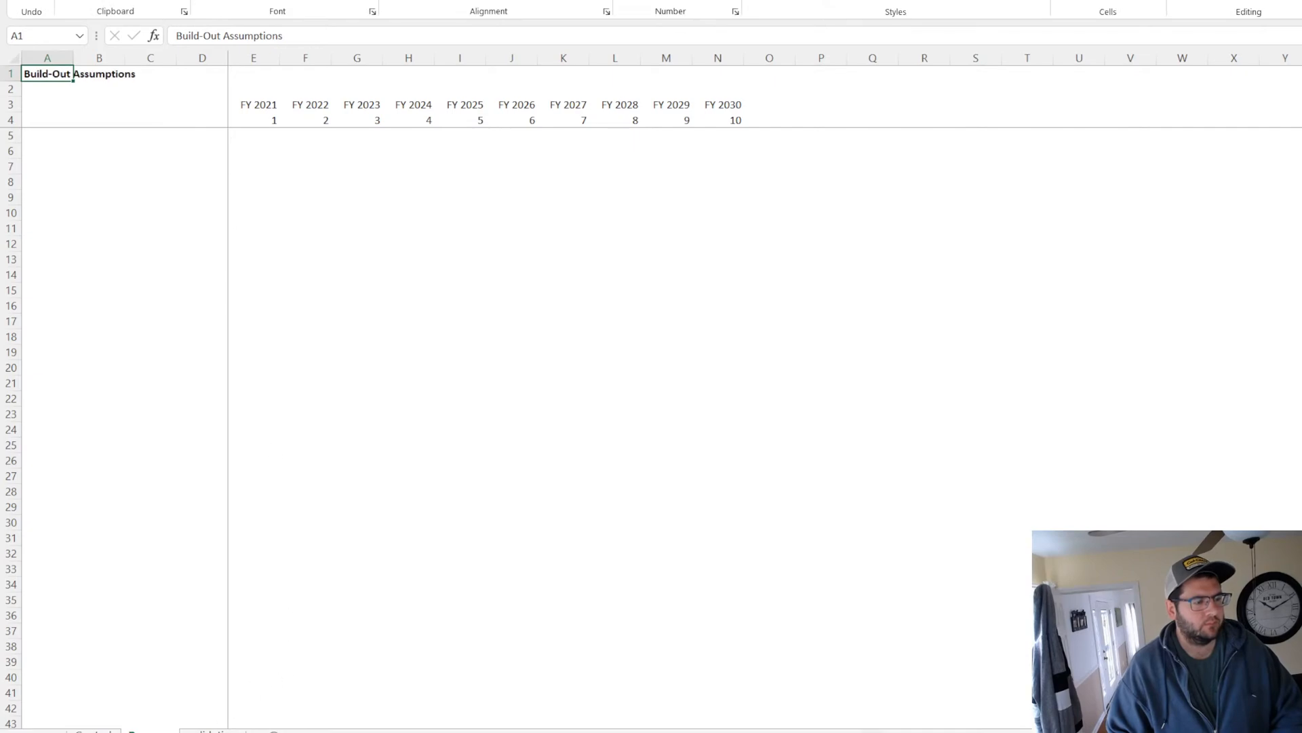
Rename the assumptions sheet's tab as "Build-Out"
{"action": "type", "text": "Build-"}
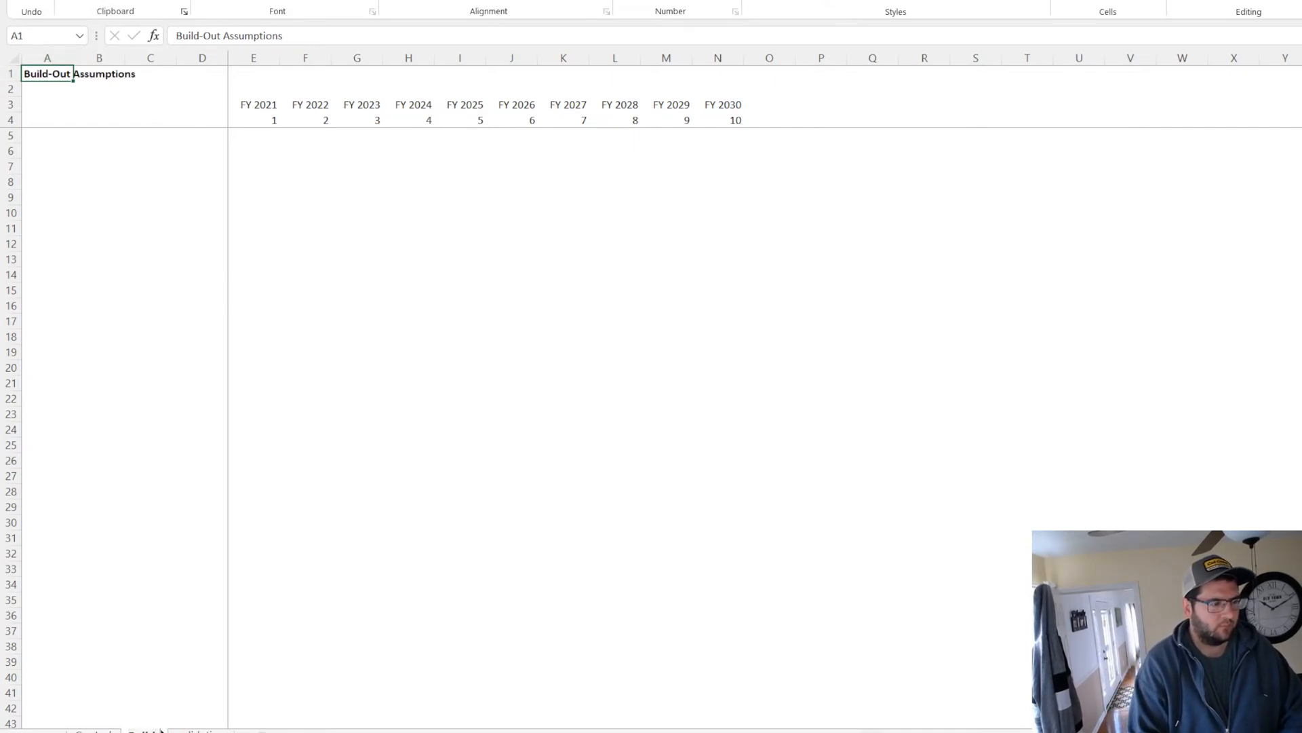
{"action": "type", "text": "Out"}
{"action": "key", "text": "Return"}
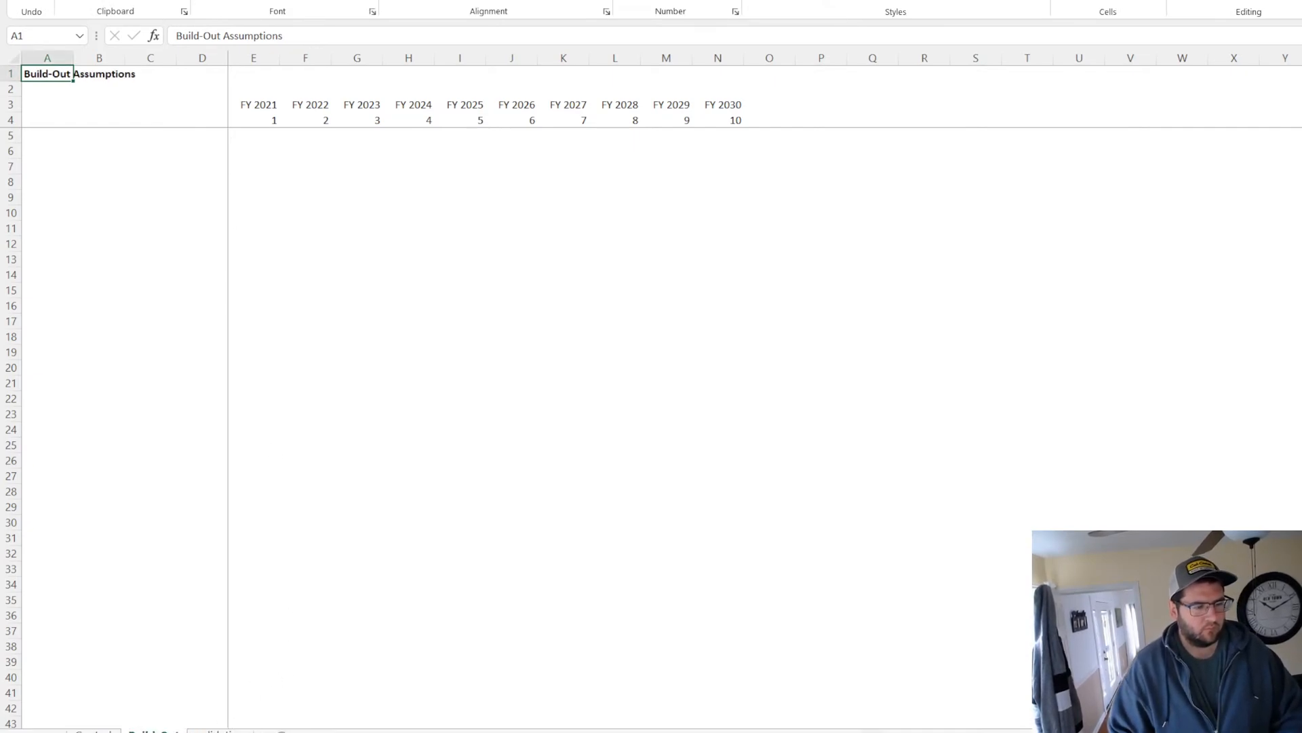
{"action": "key", "text": "alt+Tab"}
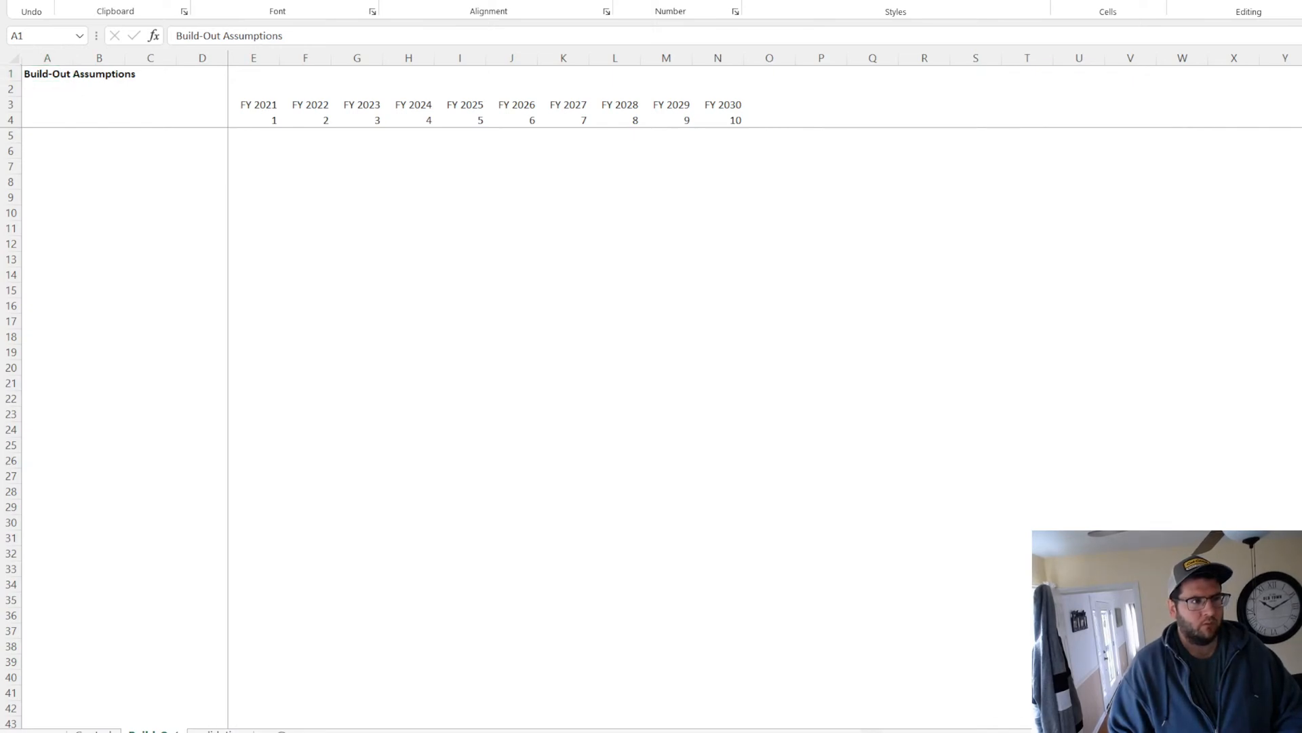
{"action": "key", "text": "alt+Tab"}
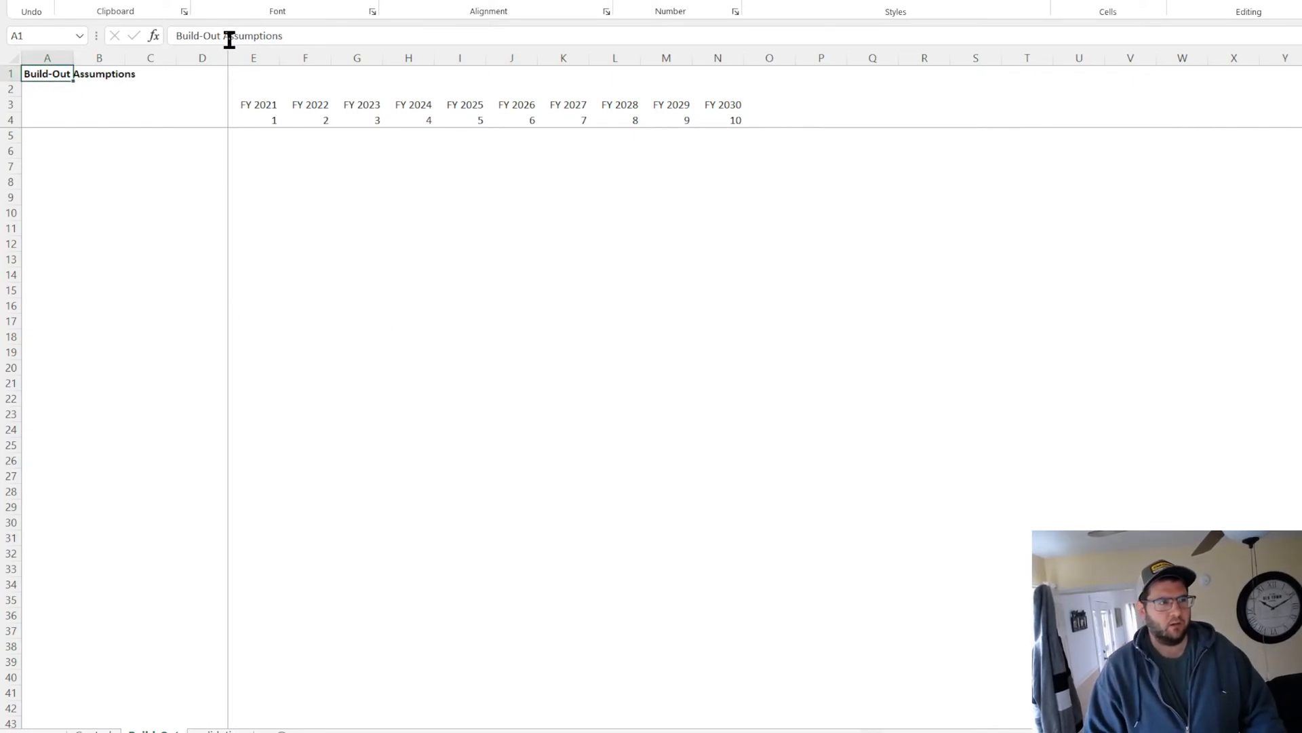
Set the width of the ten fiscal-year columns, E to N, to 11
{"action": "left_click_drag", "start_coordinate": [254, 58], "coordinate": [715, 57]}
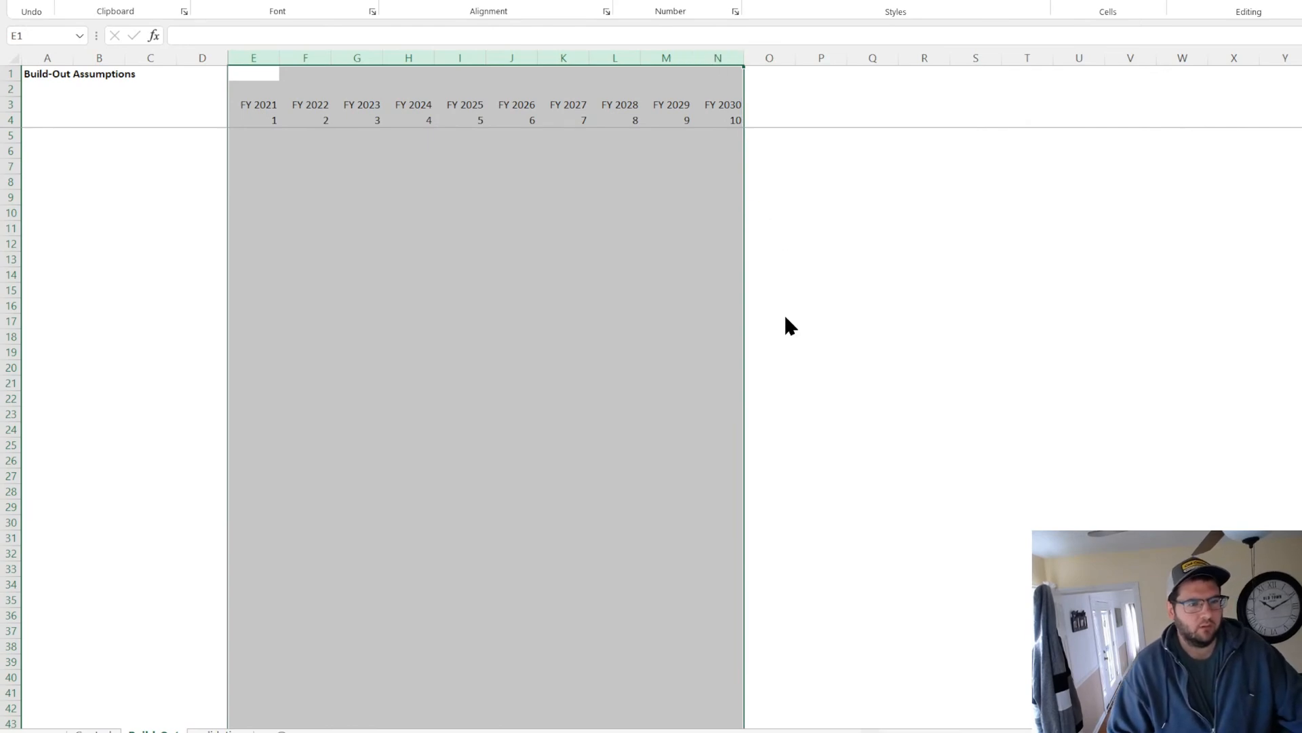
{"action": "type", "text": "11"}
{"action": "key", "text": "Return"}
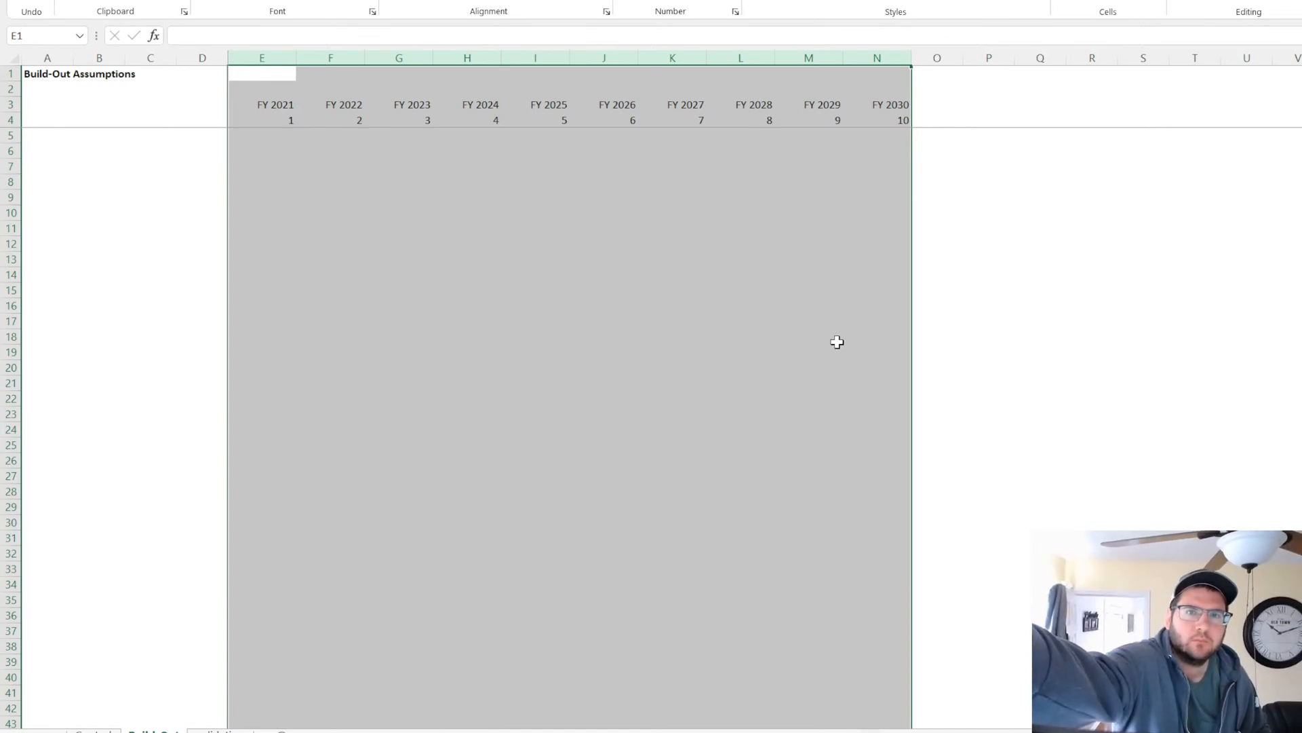
{"action": "key", "text": "alt+Tab"}
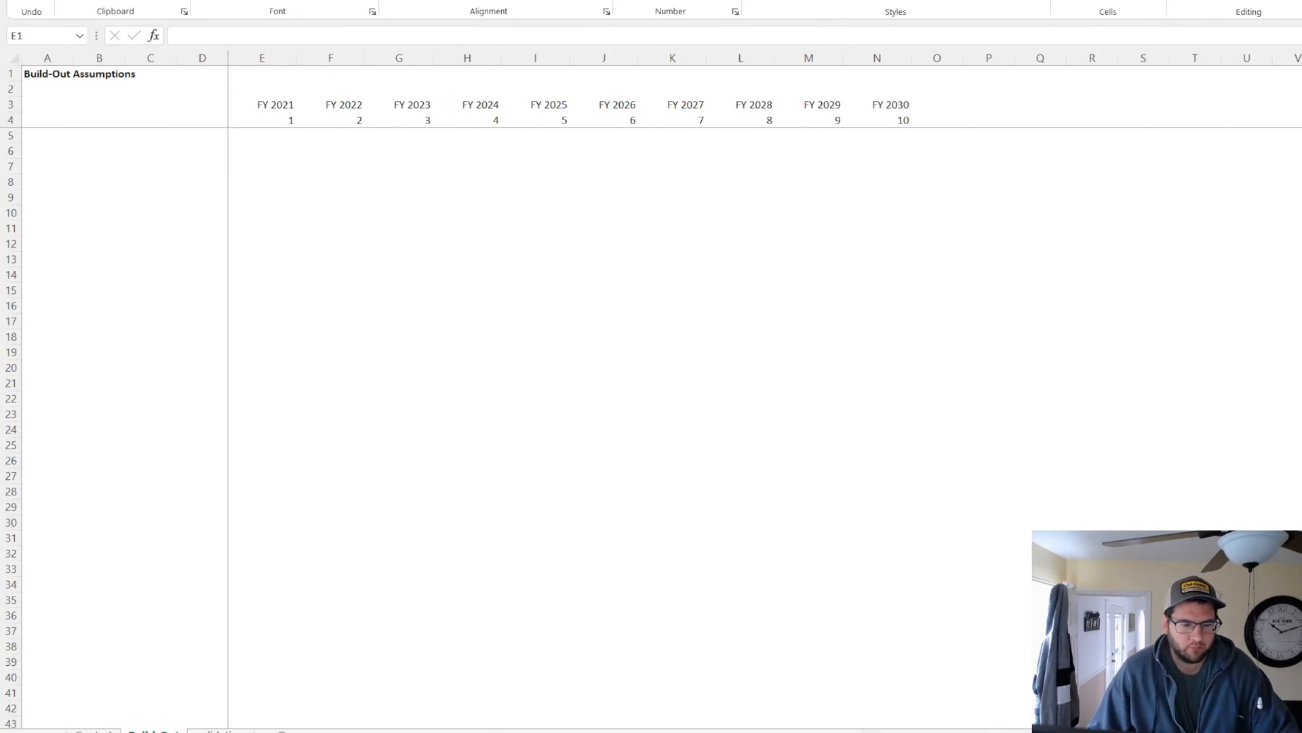
{"action": "key", "text": "alt+Tab"}
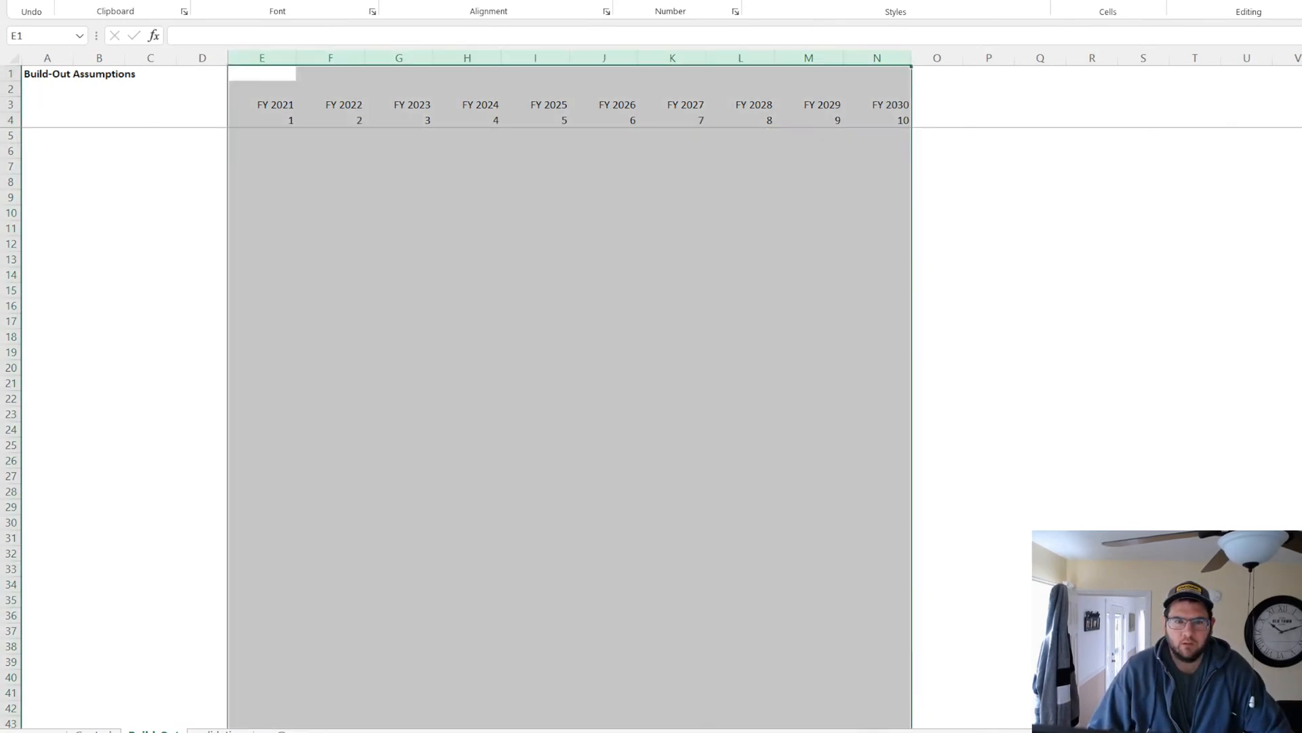
{"action": "left_click", "coordinate": [560, 569]}
{"action": "left_click", "coordinate": [184, 164]}
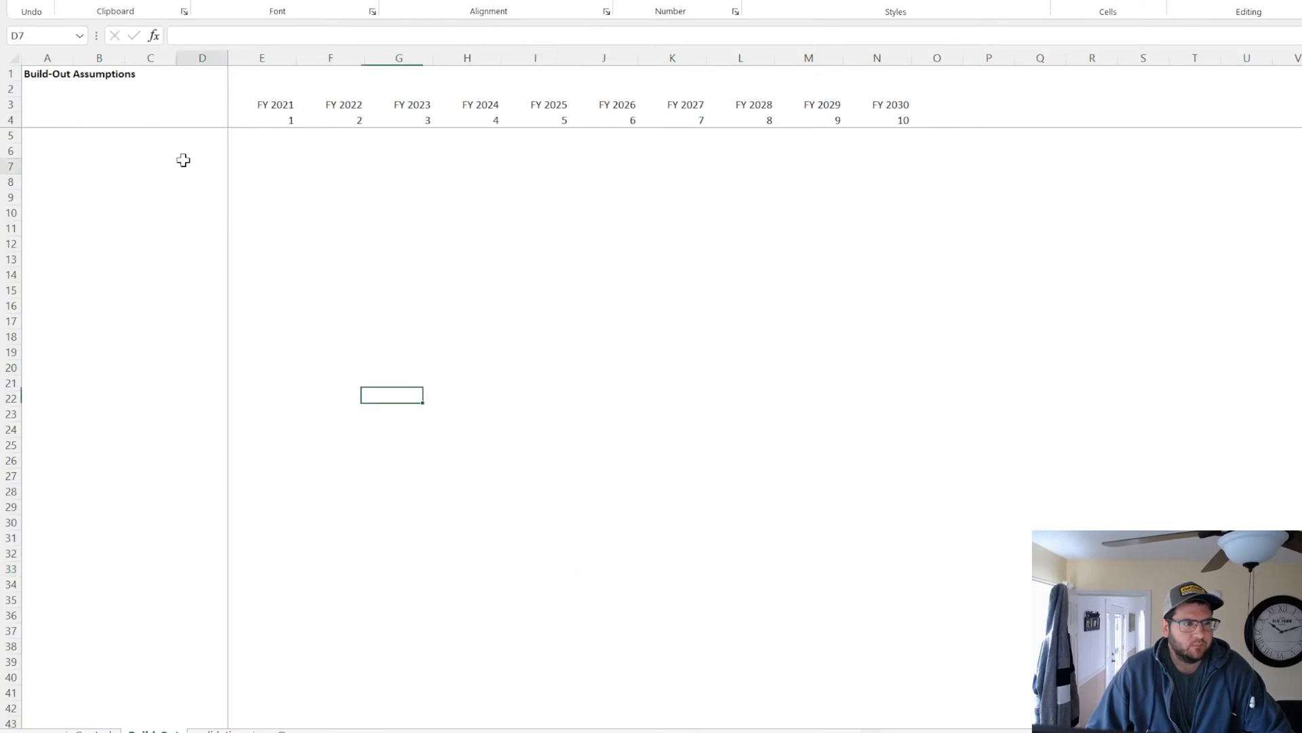
Increase the font size of the "Build-Out Assumptions" title in cell A1
{"action": "left_click", "coordinate": [30, 74]}
{"action": "left_click", "coordinate": [316, 0]}
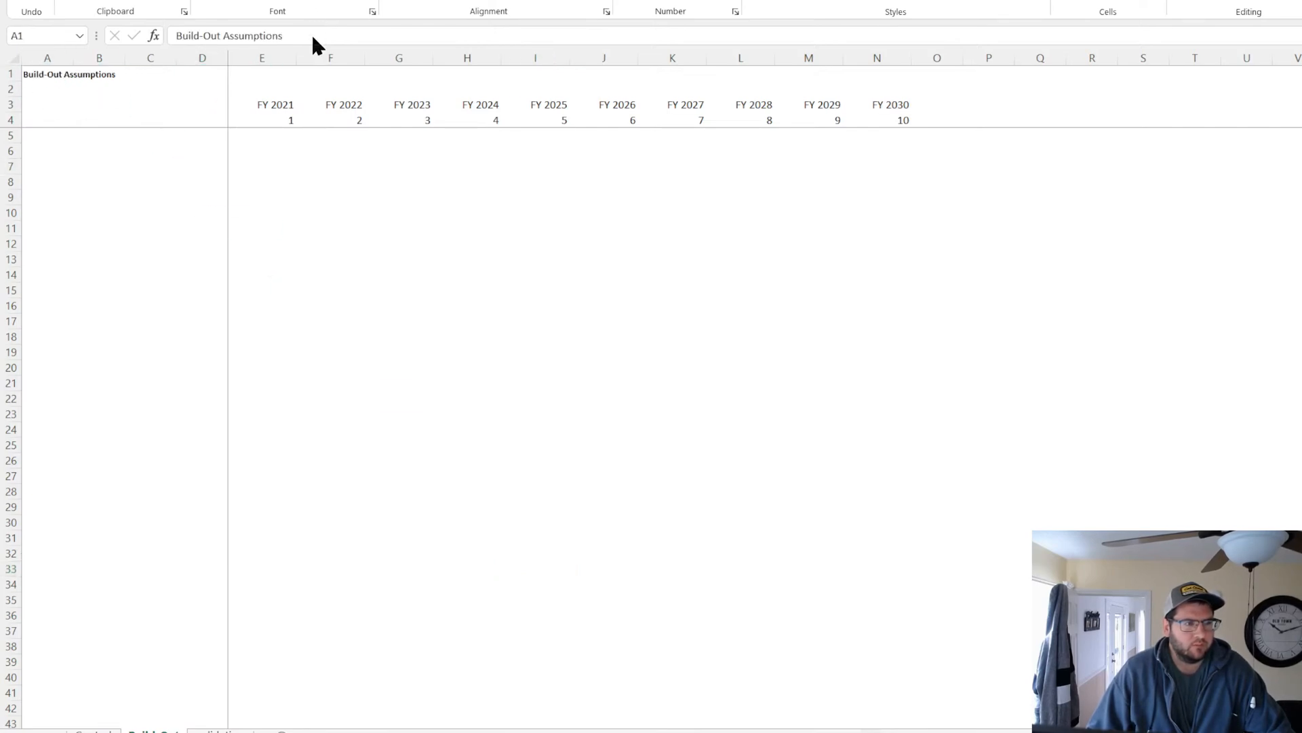
{"action": "left_click", "coordinate": [304, 71]}
{"action": "key", "text": "alt+Tab"}
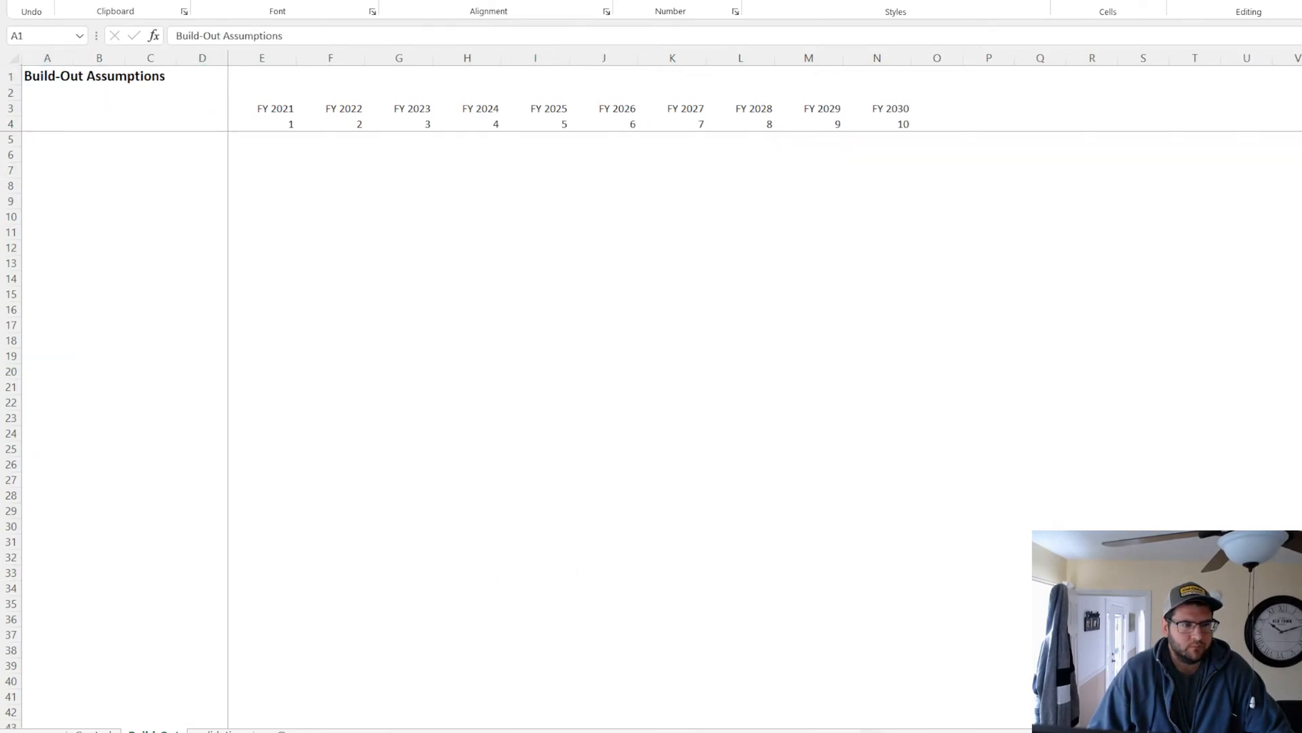
{"action": "key", "text": "alt+Tab"}
Widen column D to about three times its width
{"action": "left_click", "coordinate": [37, 140]}
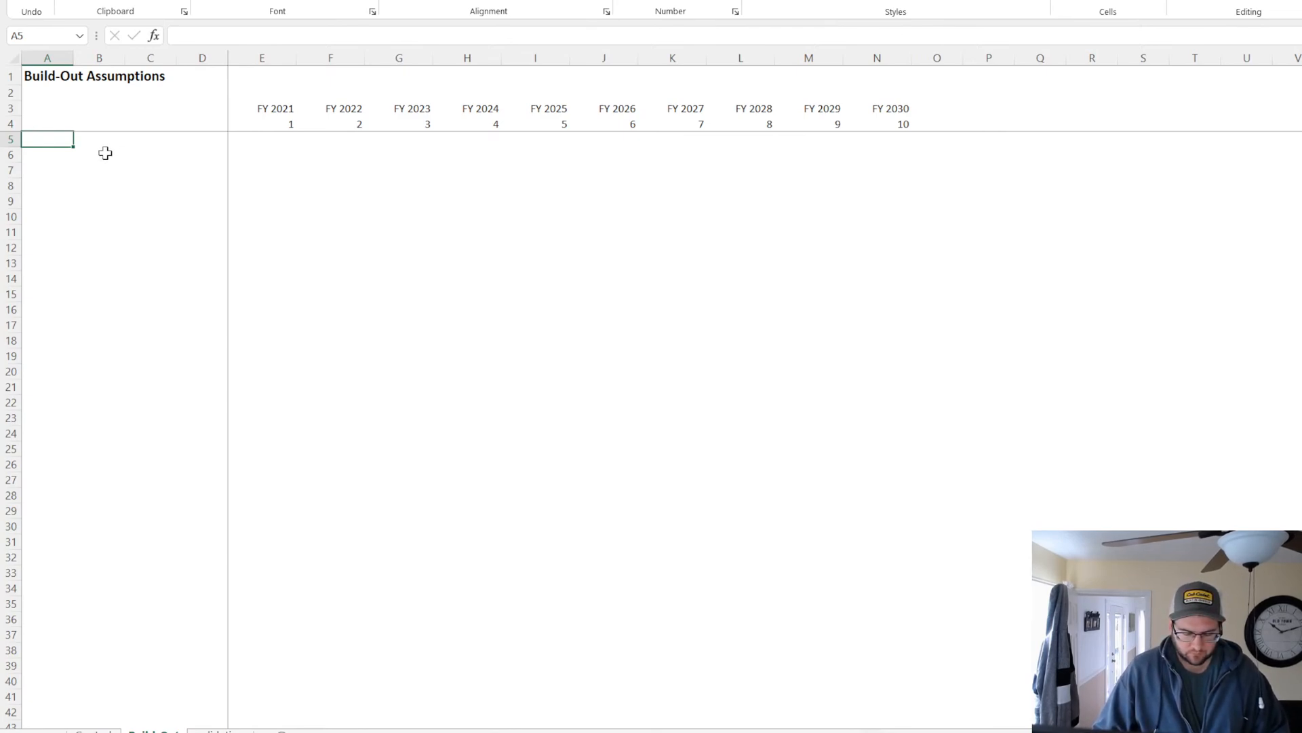
{"action": "key", "text": "alt+Tab"}
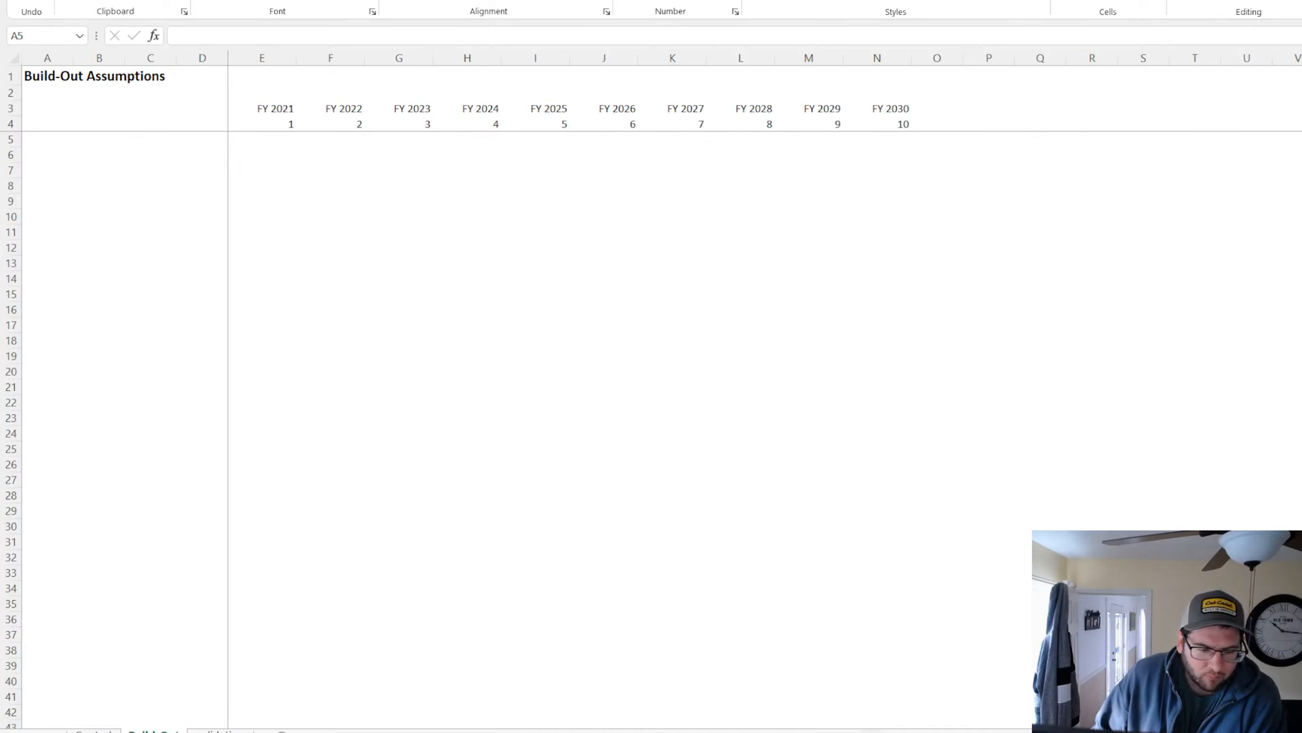
{"action": "left_click", "coordinate": [535, 263]}
{"action": "left_click", "coordinate": [201, 232]}
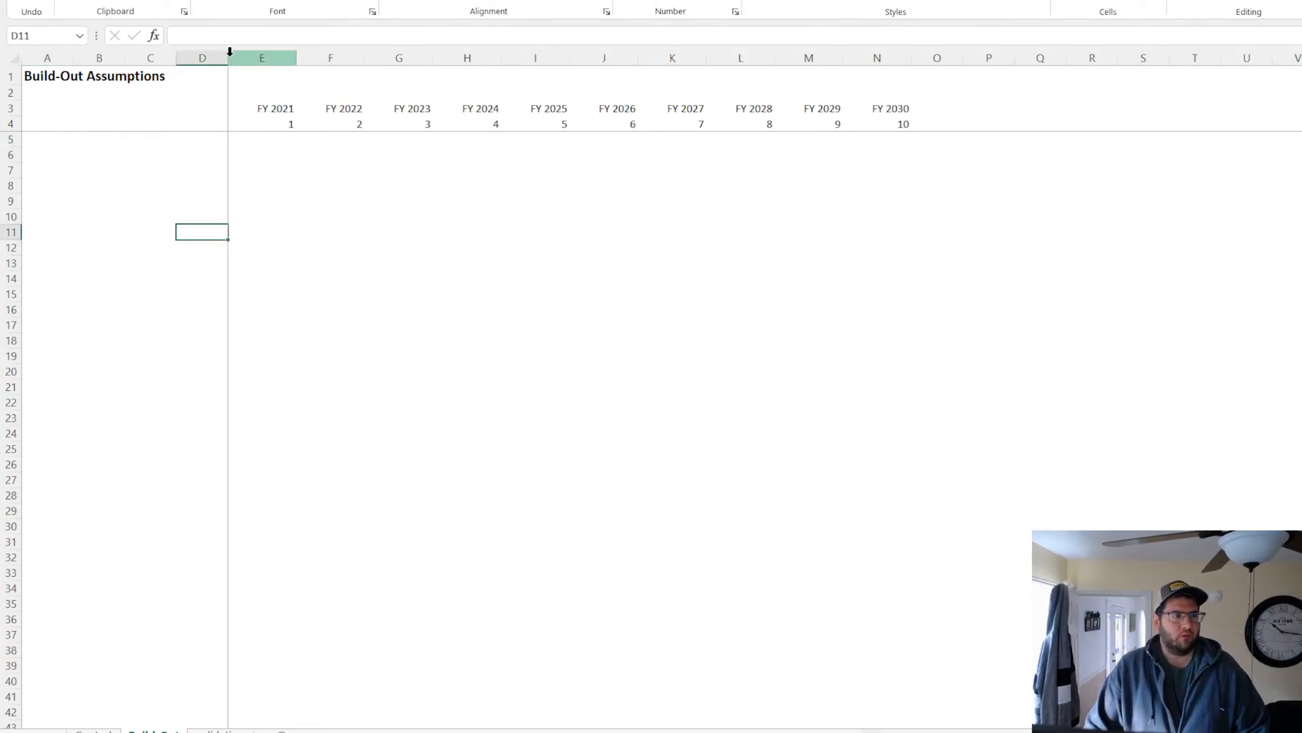
{"action": "left_click_drag", "start_coordinate": [227, 55], "coordinate": [340, 58]}
{"action": "left_click", "coordinate": [292, 174]}
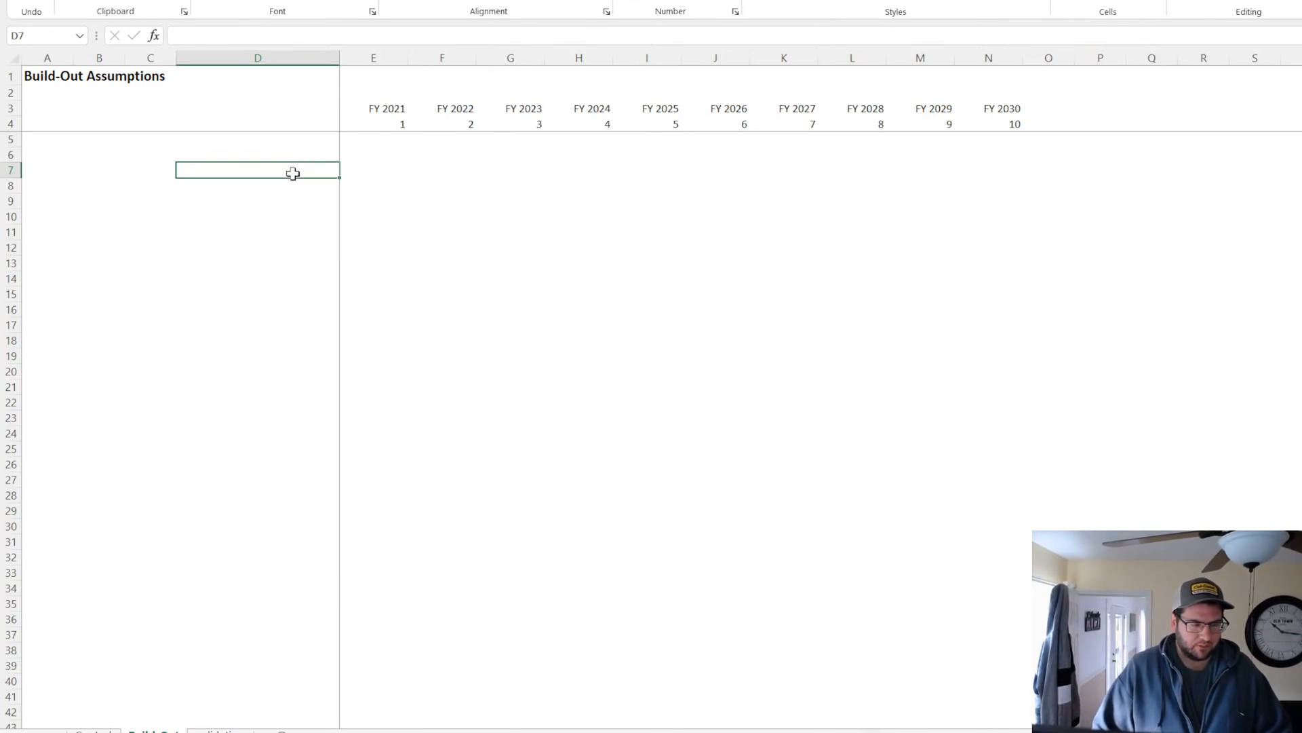
Insert a new column before column D and widen it to nearly match the column after it
{"action": "left_click", "coordinate": [334, 57]}
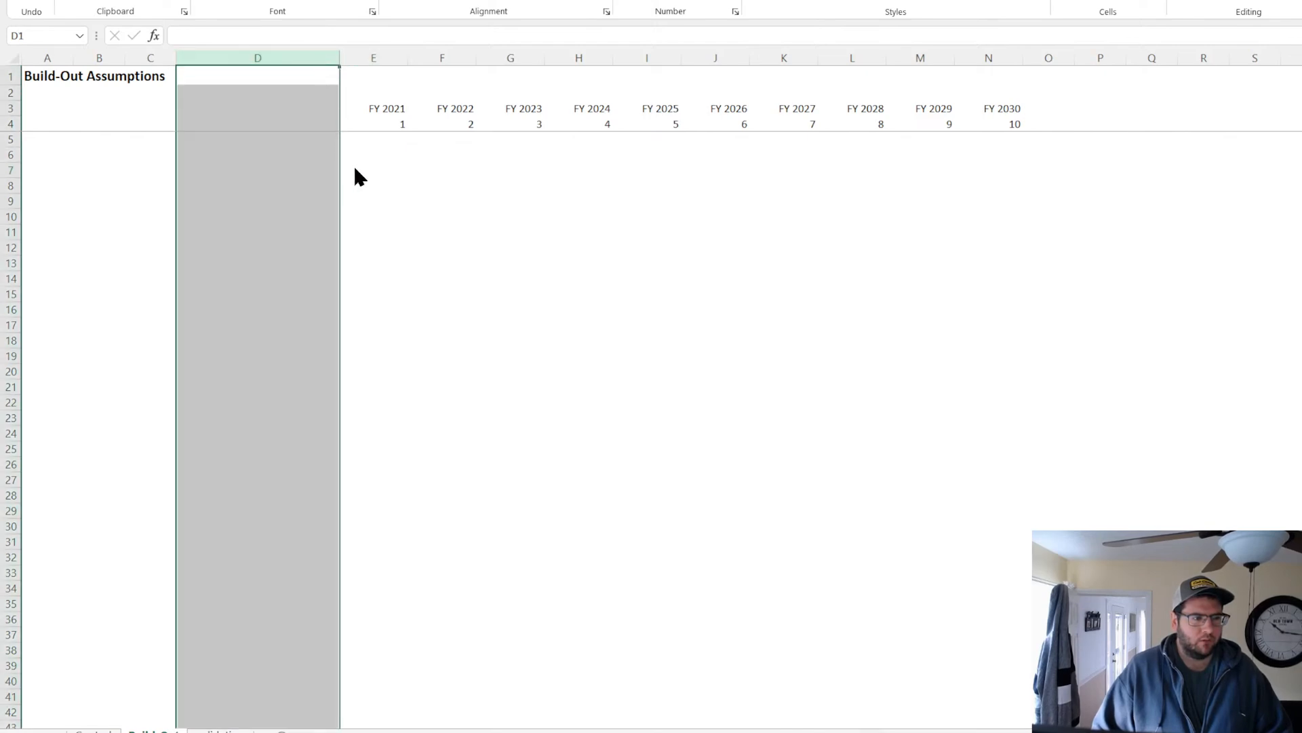
{"action": "key", "text": "ctrl+shift+plus"}
{"action": "left_click", "coordinate": [493, 247]}
{"action": "left_click_drag", "start_coordinate": [227, 57], "coordinate": [331, 63]}
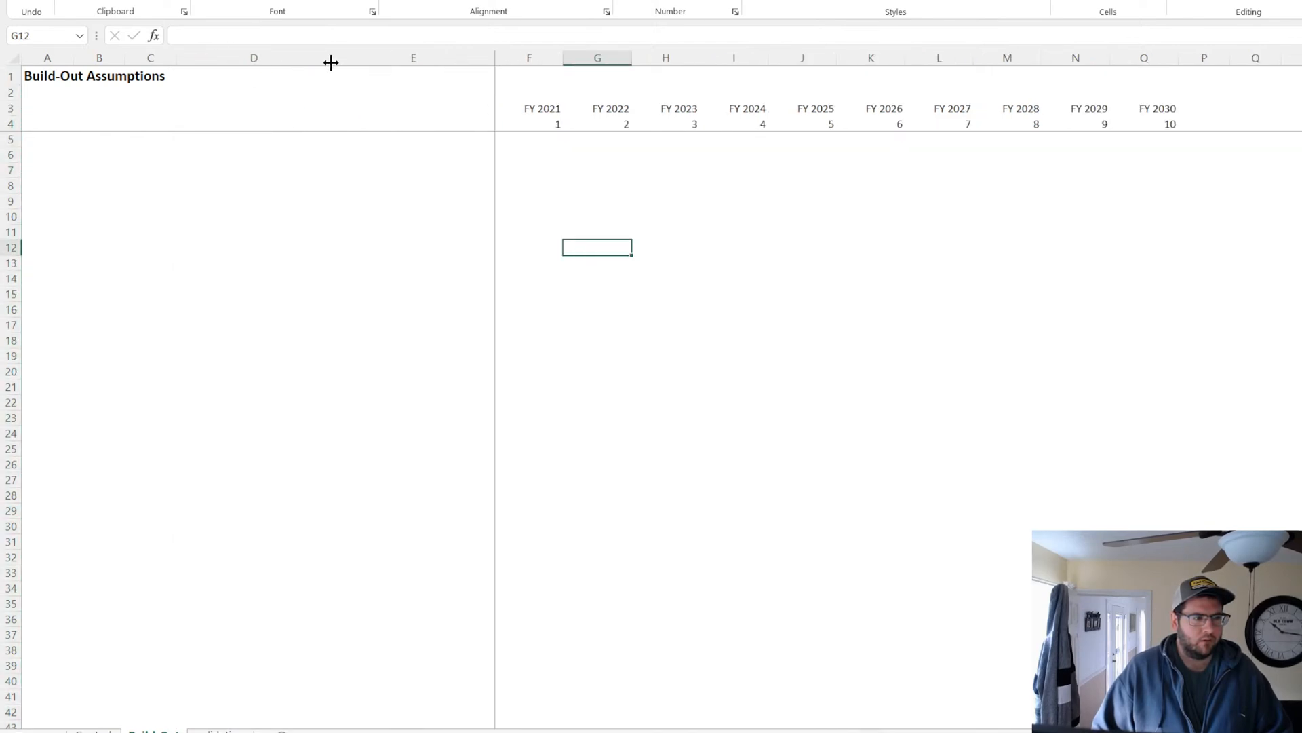
Enter the label "Franchise Fee (up front)" in cell D6
{"action": "left_click", "coordinate": [297, 154]}
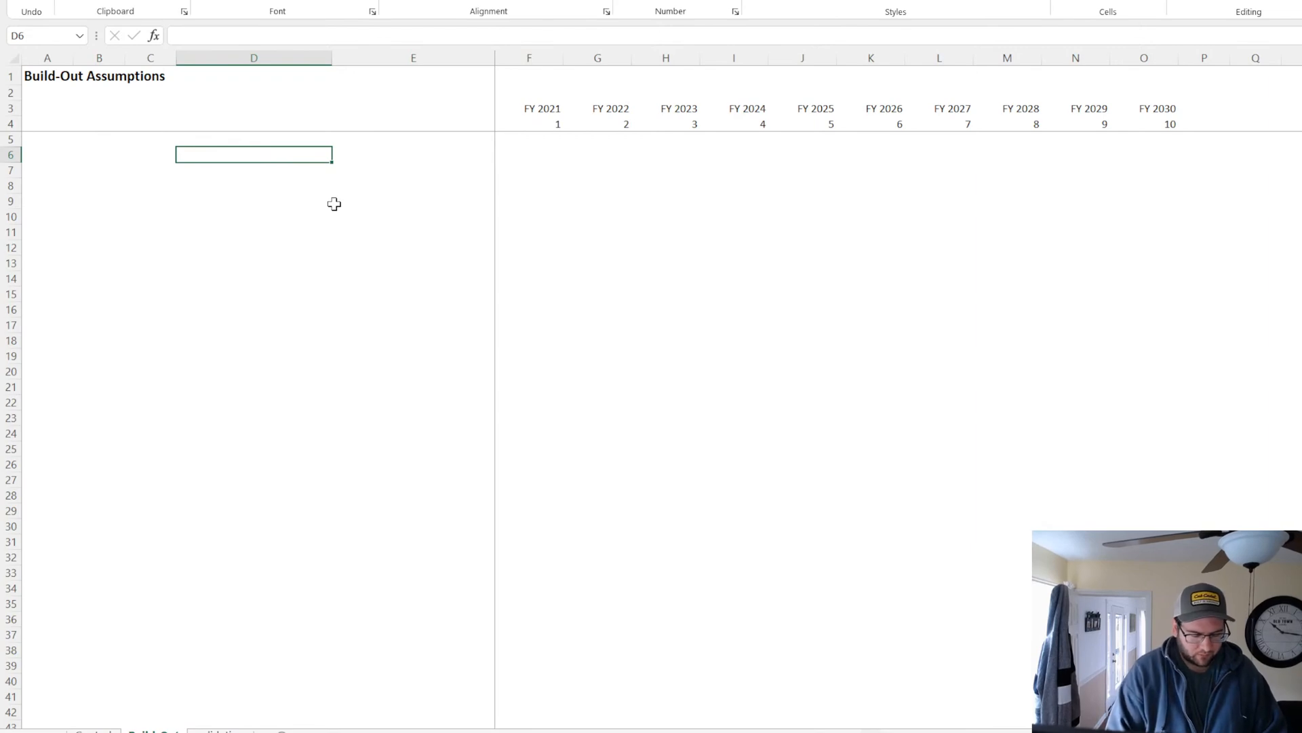
{"action": "type", "text": "Franchise FEe"}
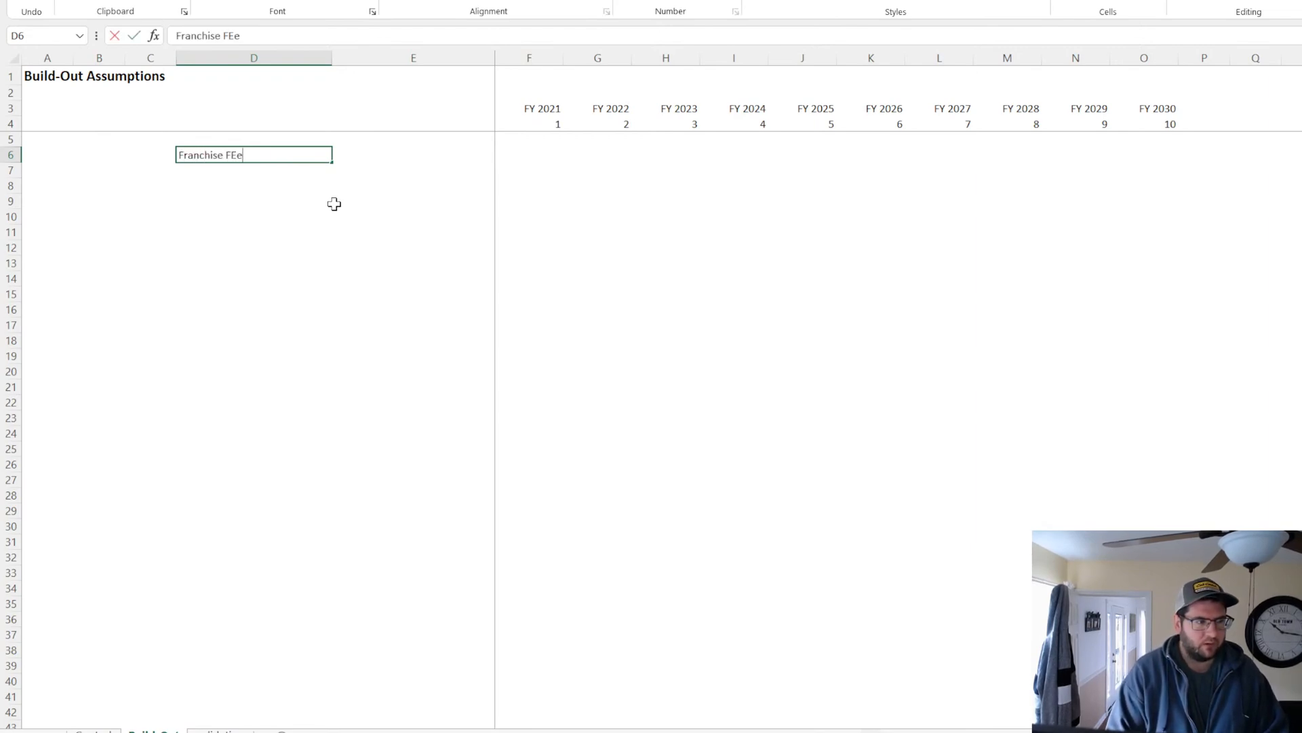
{"action": "key", "text": "BackSpace"}
{"action": "key", "text": "BackSpace"}
{"action": "type", "text": "ee U"}
{"action": "key", "text": "BackSpace"}
{"action": "type", "text": "(up front)"}
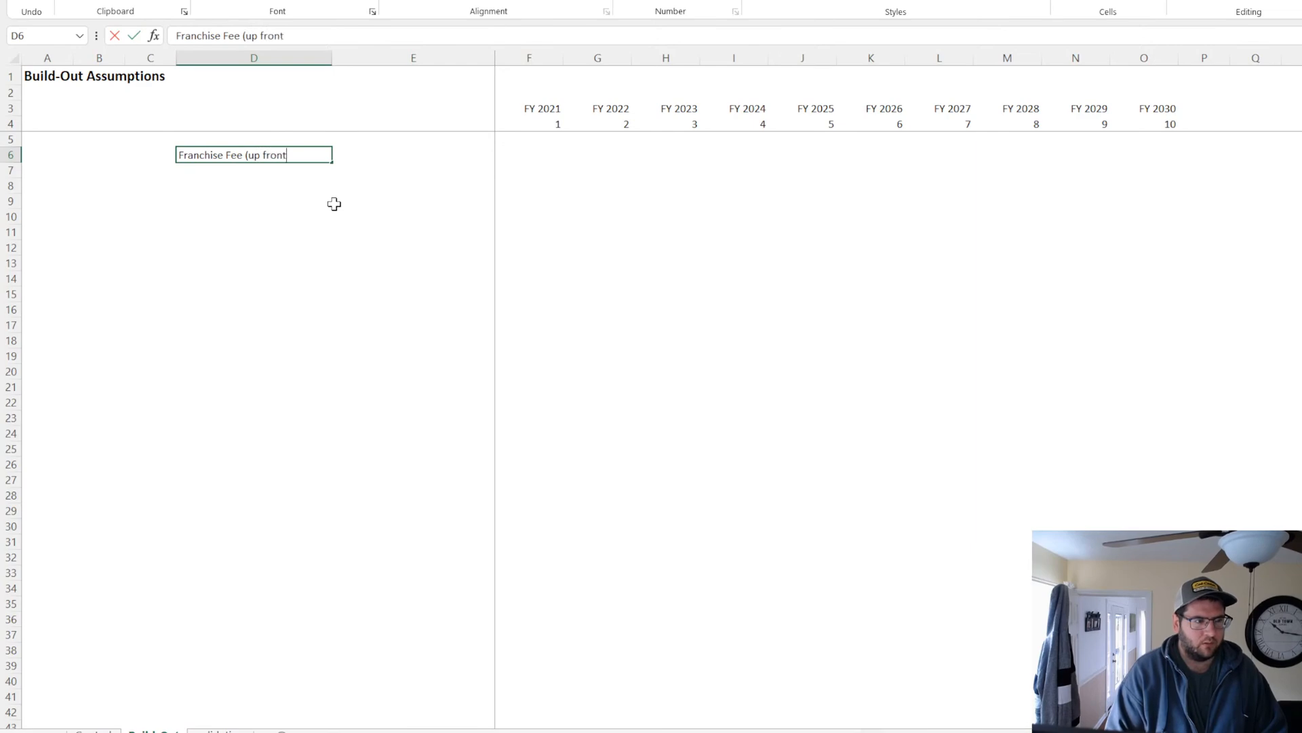
{"action": "key", "text": "Return"}
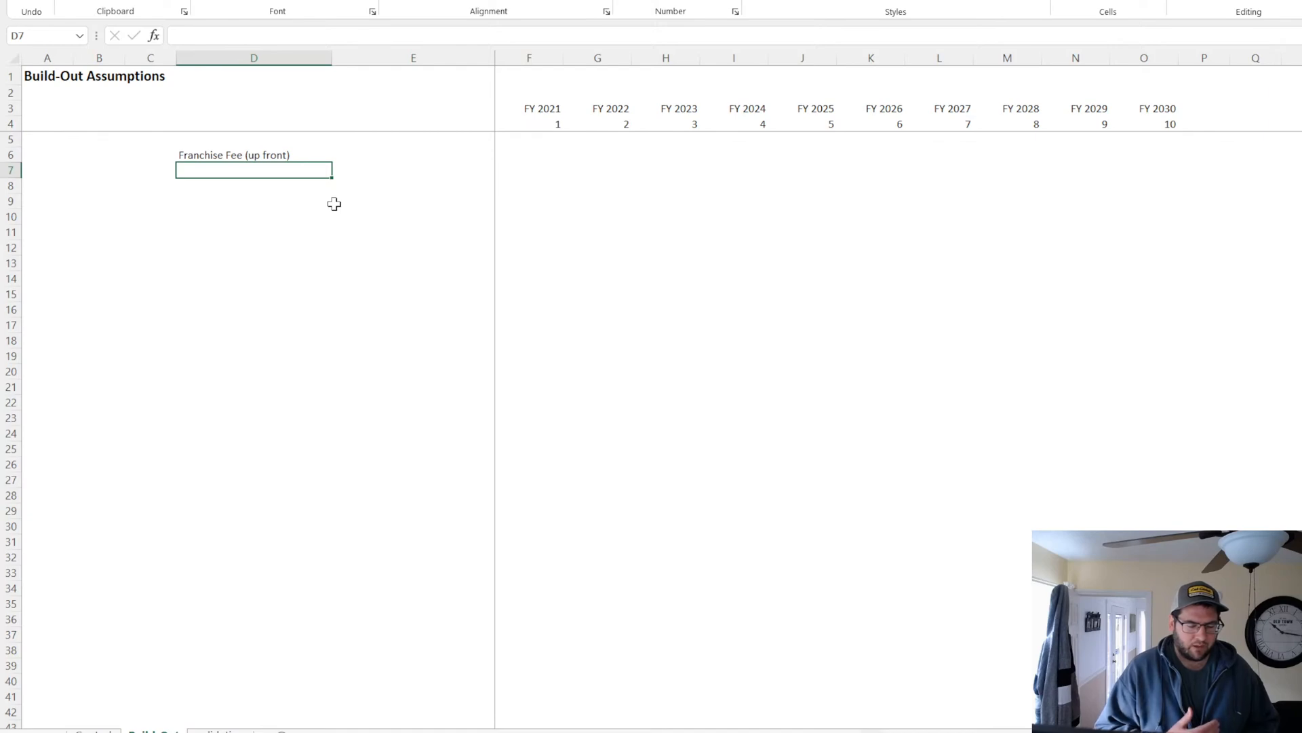
Format cell E6 beside the franchise fee label as an input cell with light-yellow fill and blue font
{"action": "key", "text": "Up"}
{"action": "key", "text": "Right"}
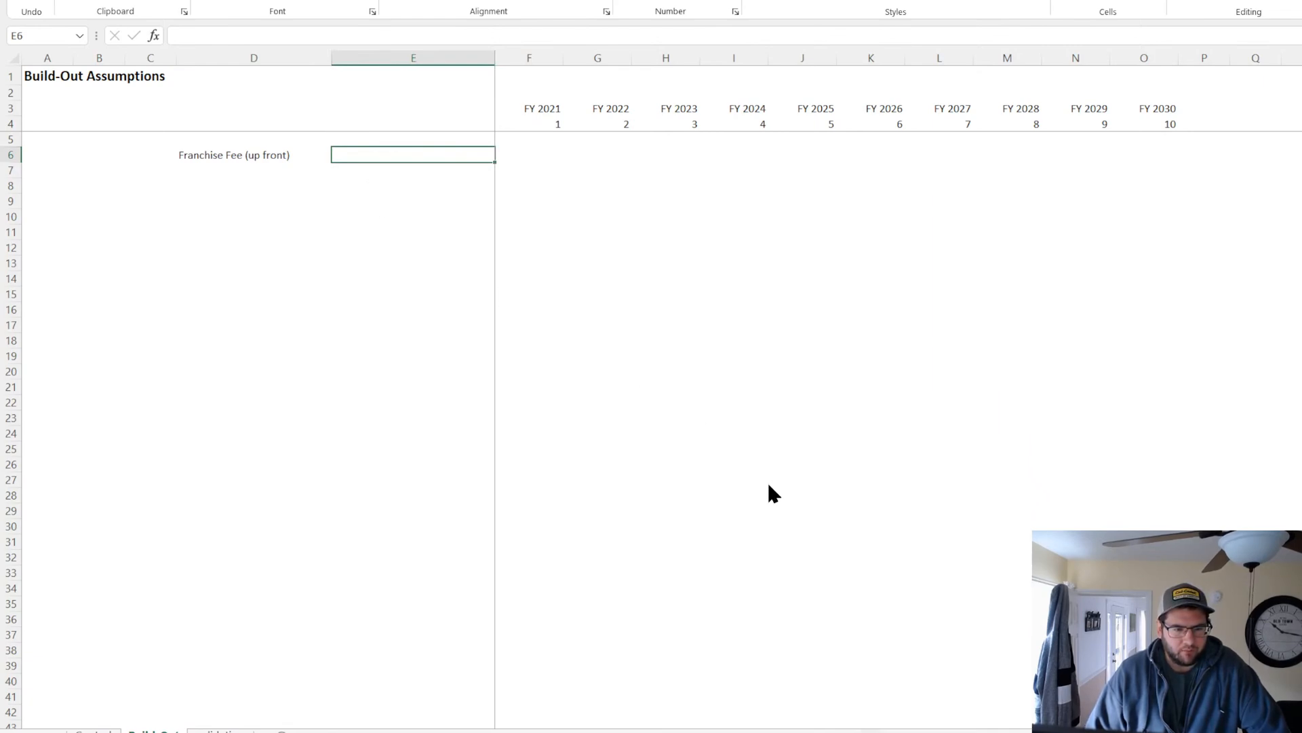
{"action": "left_click", "coordinate": [880, 409]}
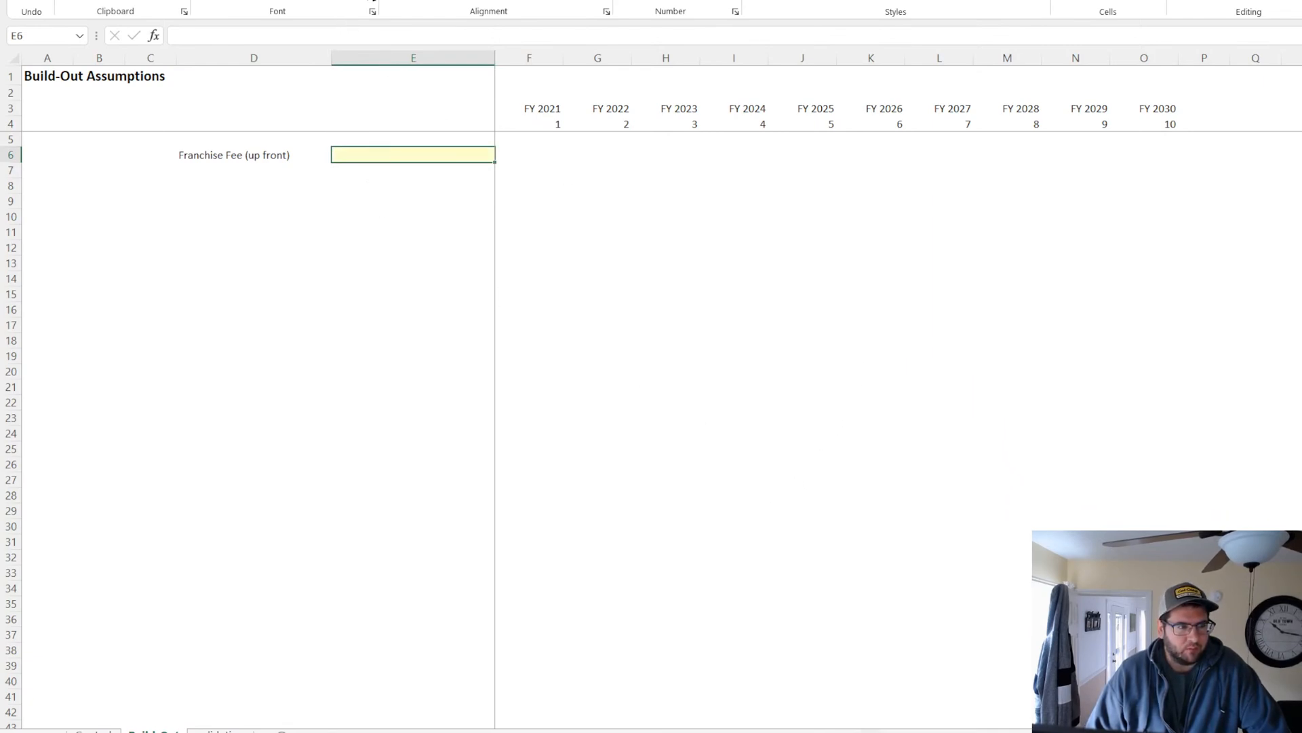
{"action": "left_click", "coordinate": [439, 155]}
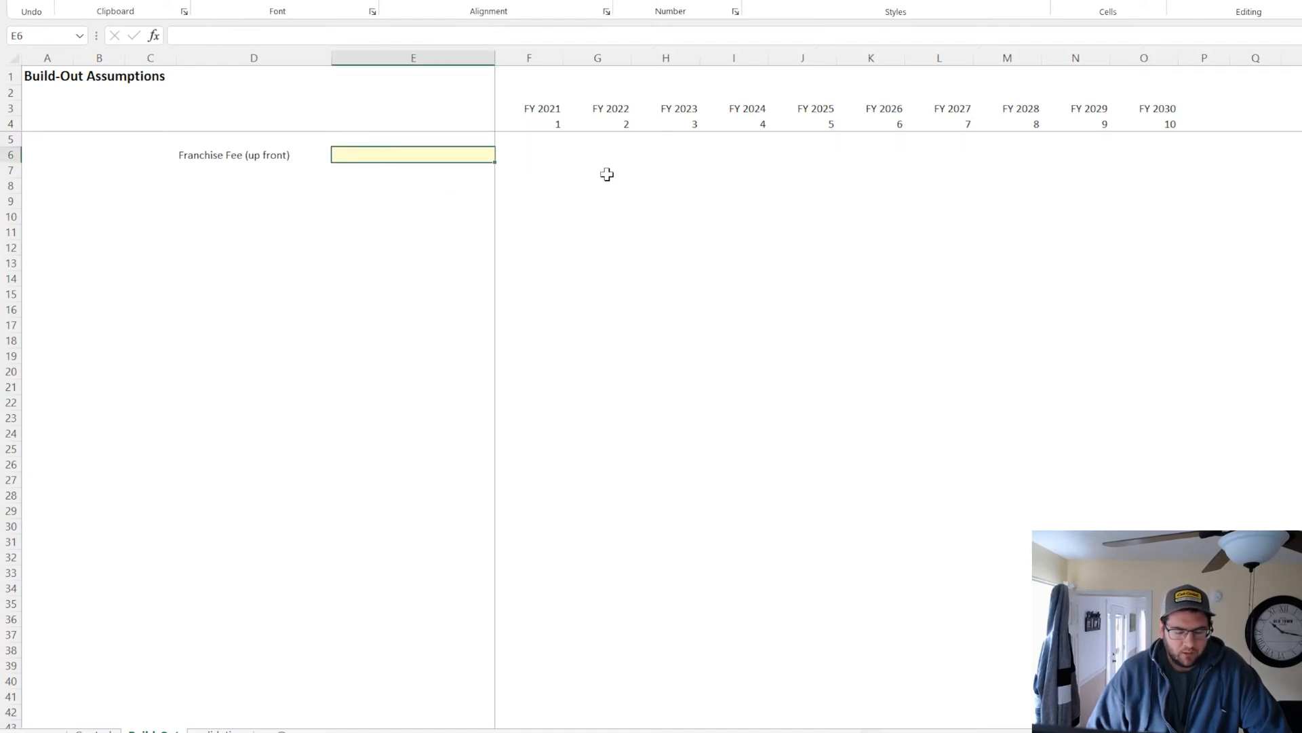
Set the franchise fee in cell E6 to 45000 and format it as a dollar amount without decimals
{"action": "type", "text": "25000"}
{"action": "key", "text": "Return"}
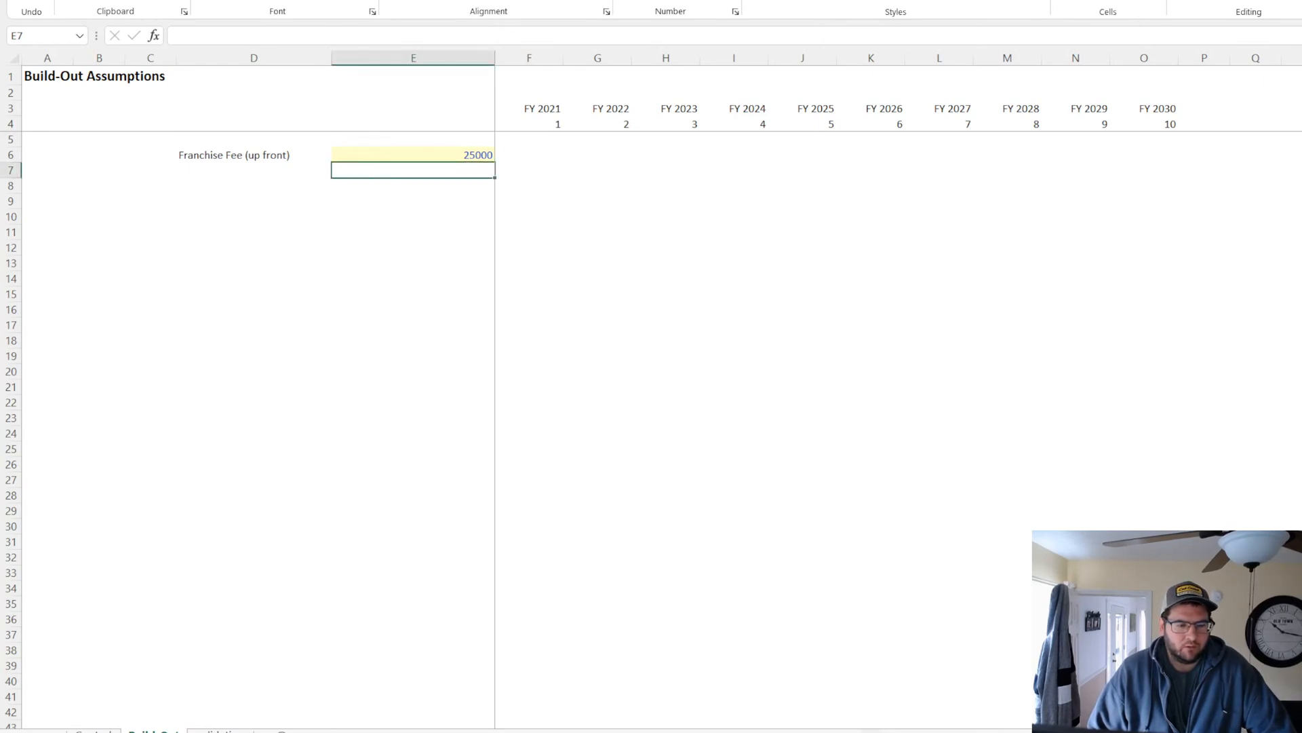
{"action": "left_click", "coordinate": [475, 152]}
{"action": "type", "text": "45000"}
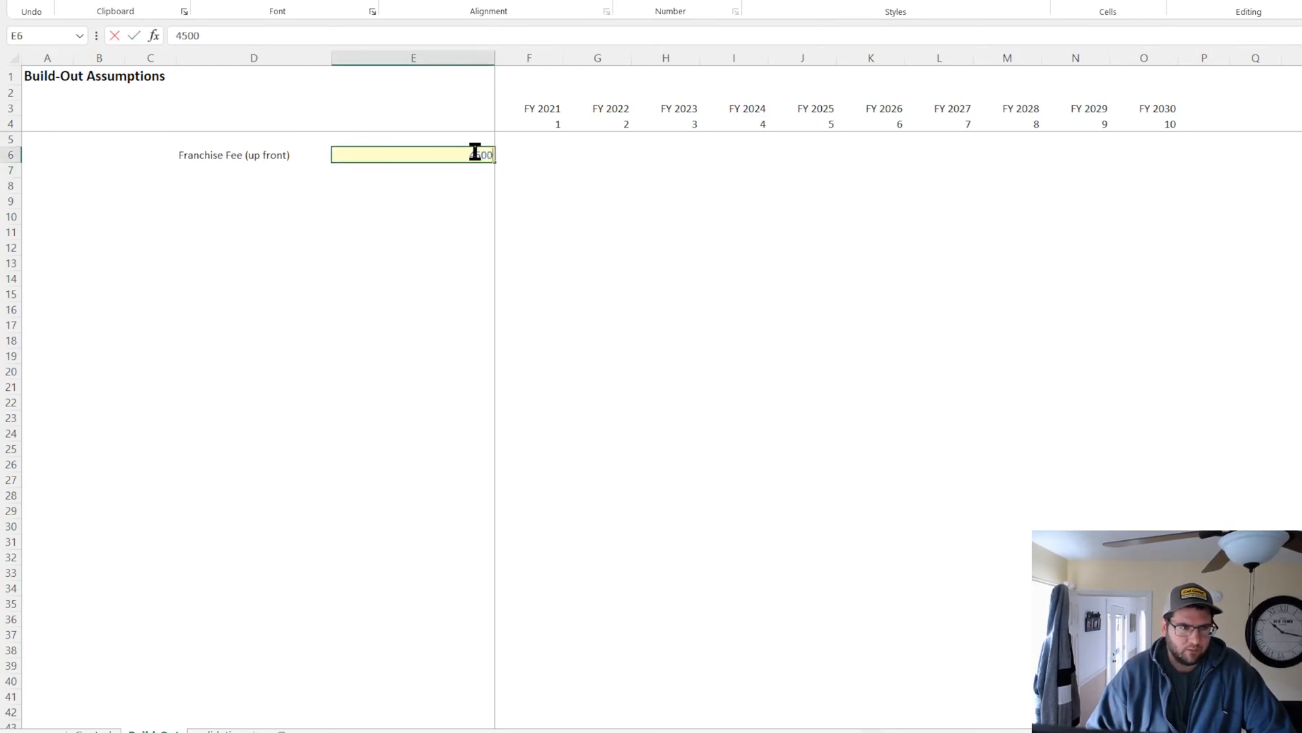
{"action": "key", "text": "Return"}
{"action": "left_click", "coordinate": [475, 152]}
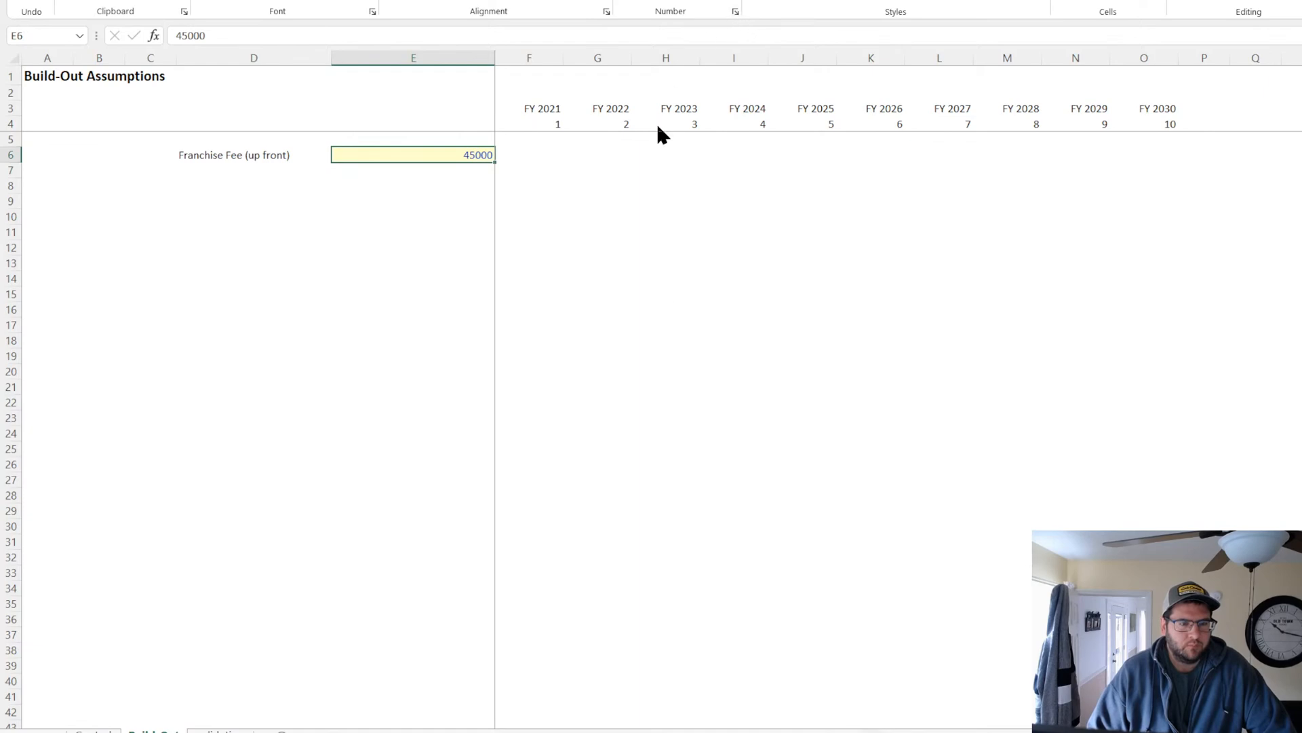
{"action": "left_click", "coordinate": [911, 682]}
{"action": "left_click", "coordinate": [369, 324]}
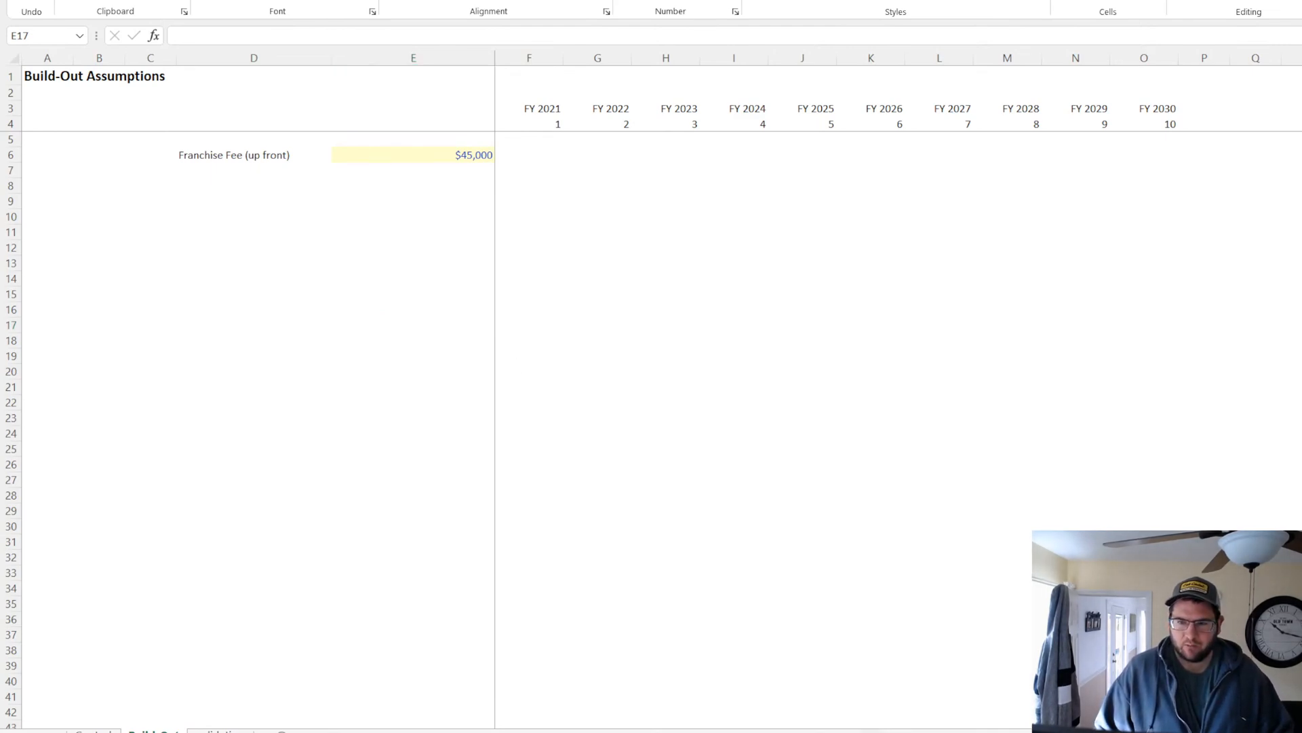
{"action": "left_click", "coordinate": [457, 187]}
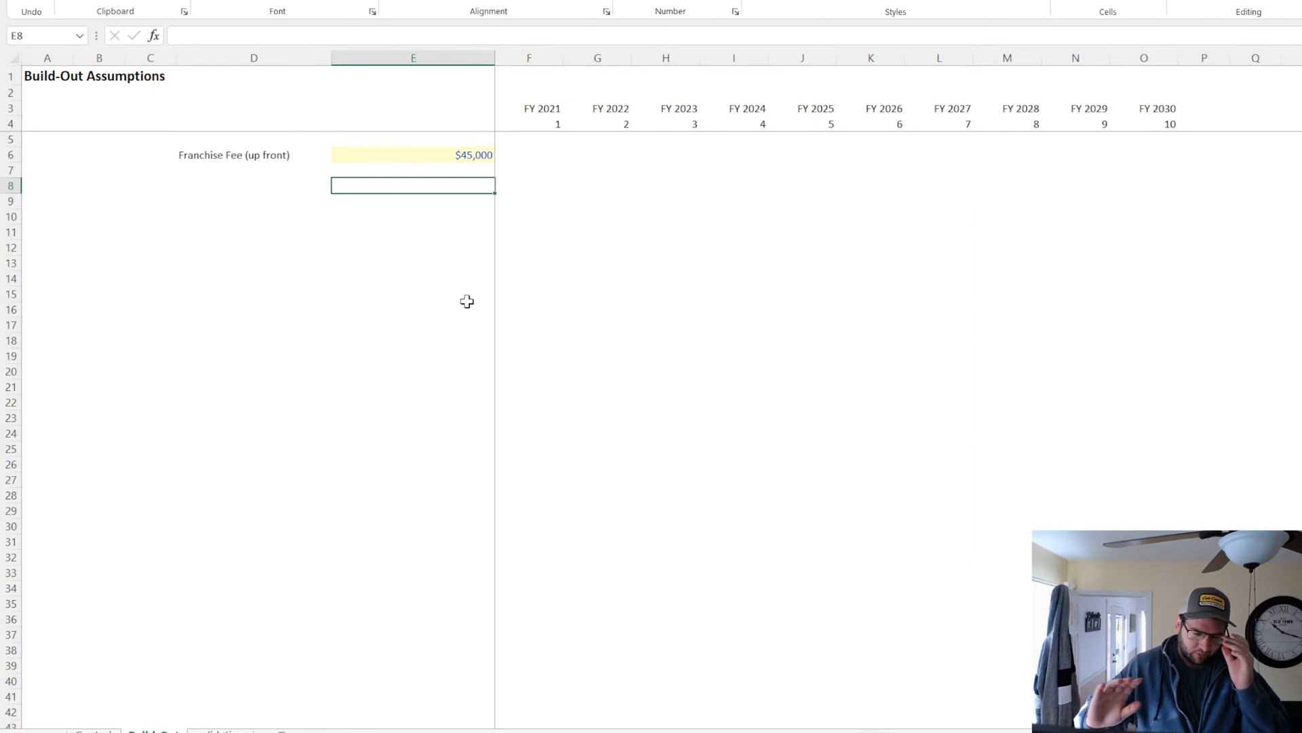
Add a colon to the end of the label in D6 so it reads "Franchise Fee (up front):"
{"action": "left_click", "coordinate": [271, 153]}
{"action": "left_click", "coordinate": [311, 38]}
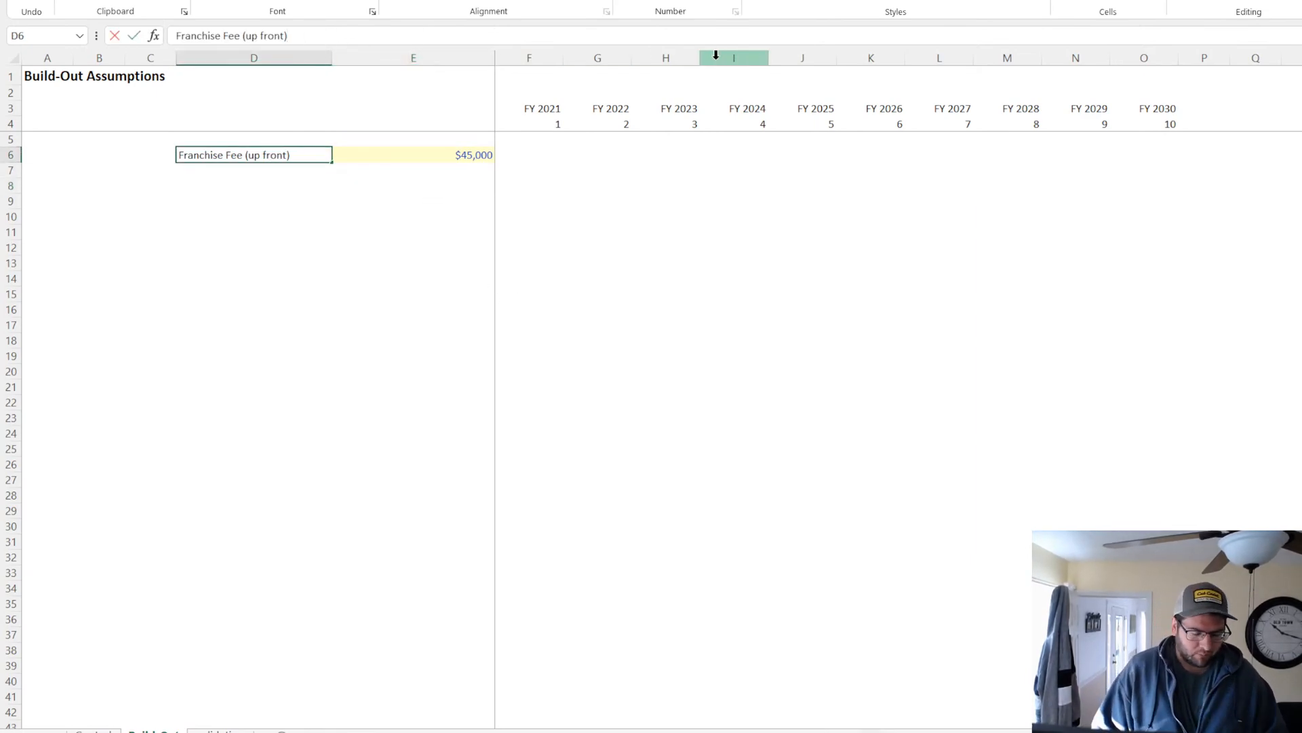
{"action": "type", "text": ":"}
{"action": "key", "text": "Return"}
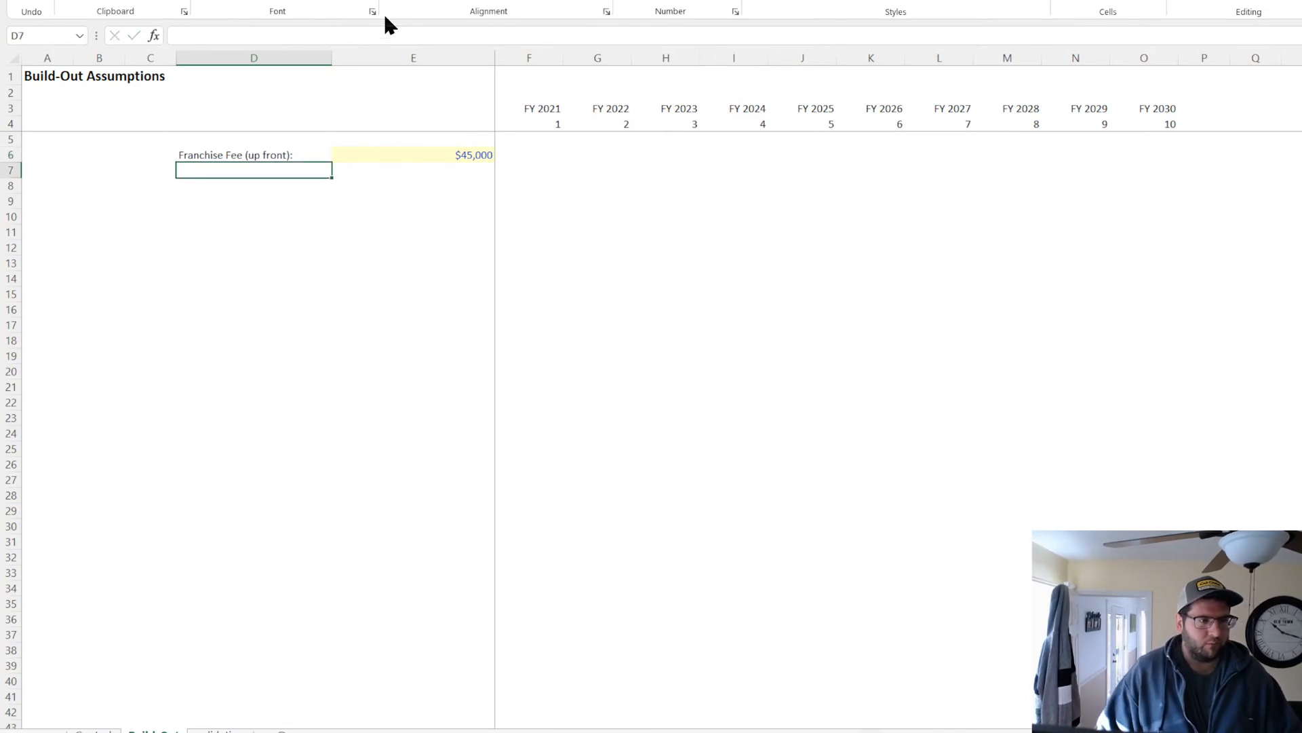
Narrow column D to fit its label and reduce column E to a little over half its width
{"action": "left_click_drag", "start_coordinate": [332, 58], "coordinate": [297, 58]}
{"action": "left_click", "coordinate": [415, 275]}
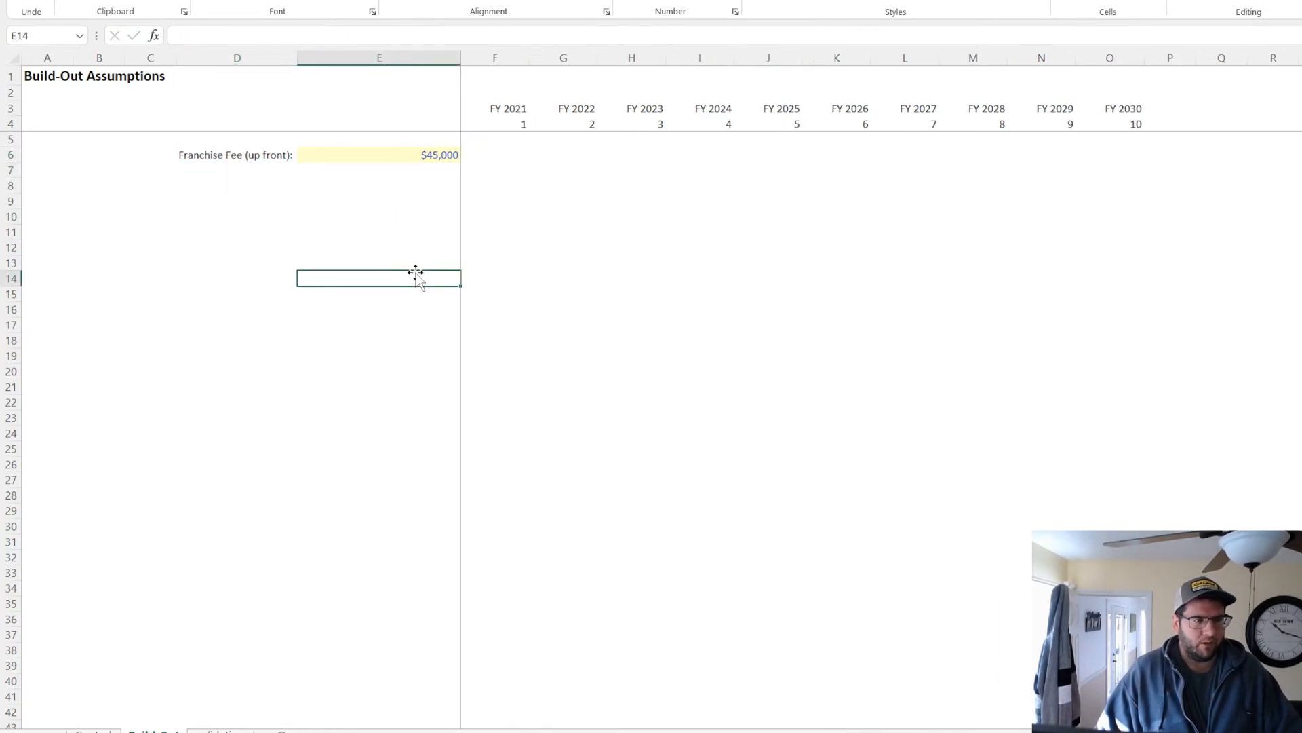
{"action": "left_click_drag", "start_coordinate": [460, 59], "coordinate": [390, 62]}
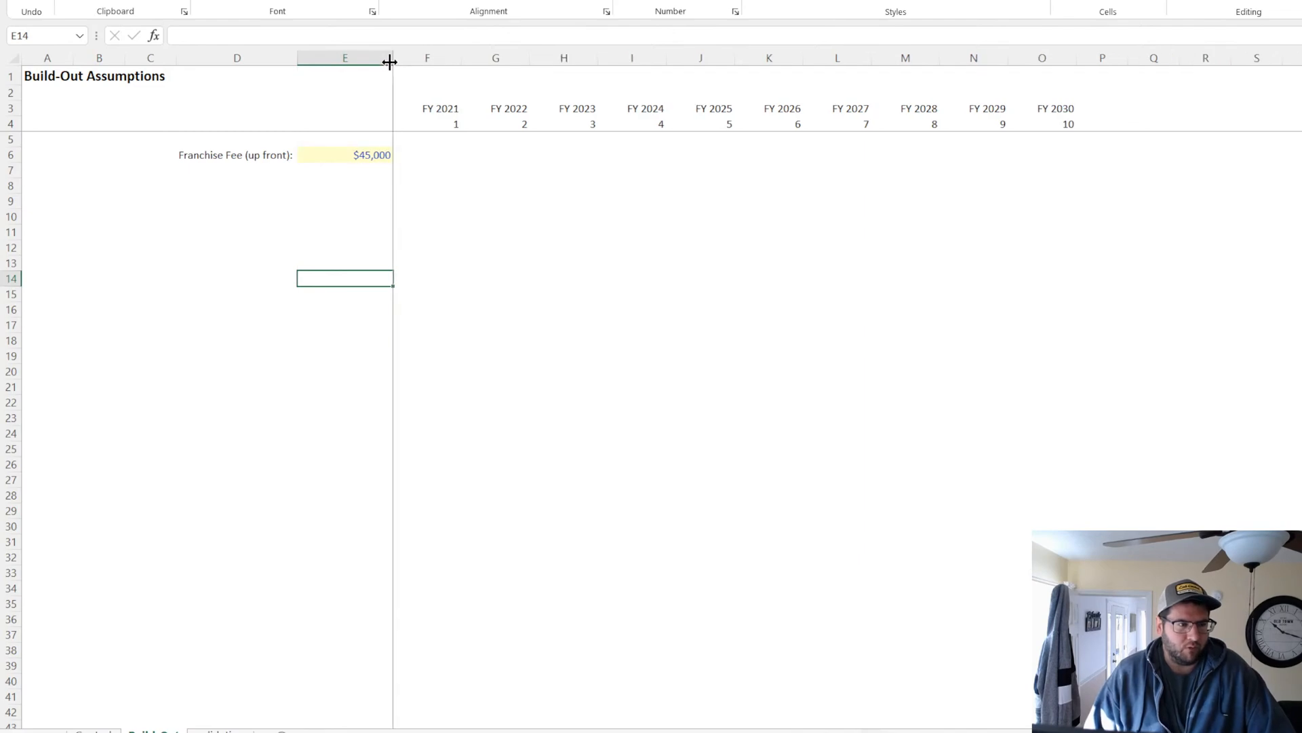
{"action": "left_click", "coordinate": [358, 155]}
{"action": "left_click", "coordinate": [262, 154]}
{"action": "left_click", "coordinate": [343, 155]}
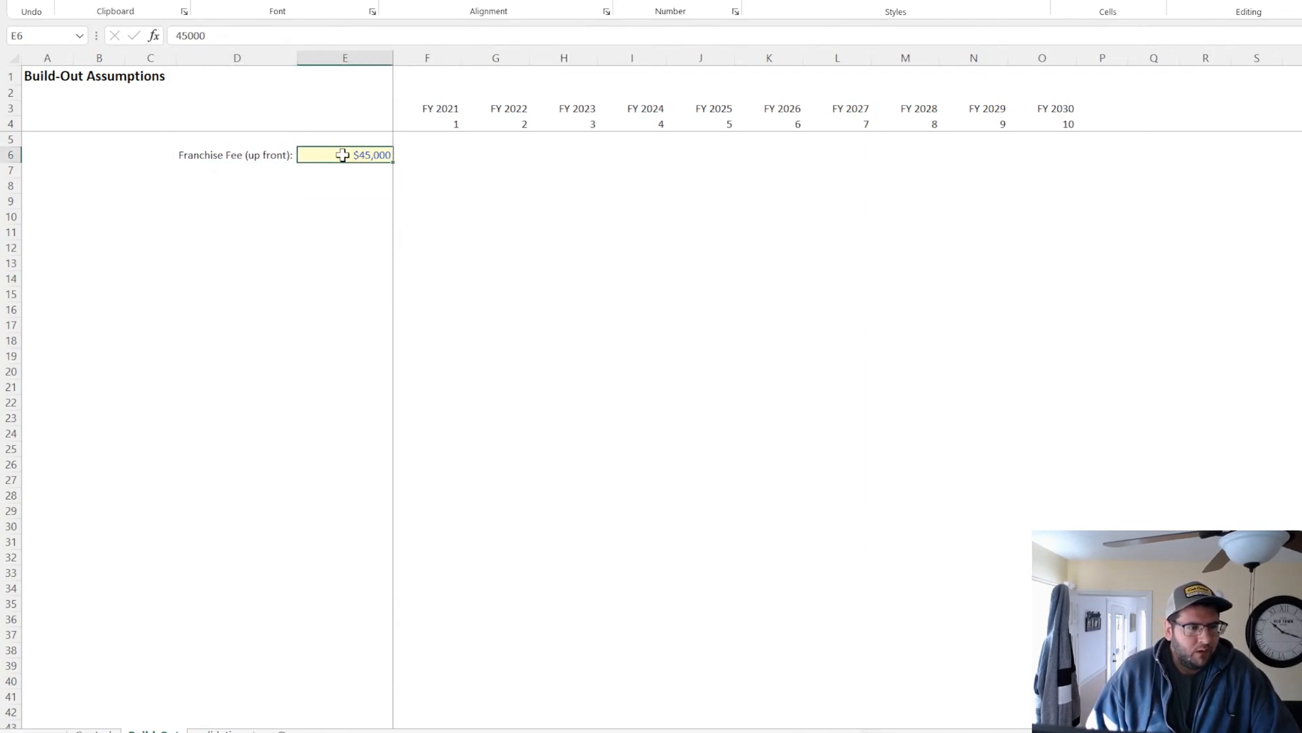
{"action": "left_click", "coordinate": [237, 155]}
{"action": "left_click", "coordinate": [363, 153]}
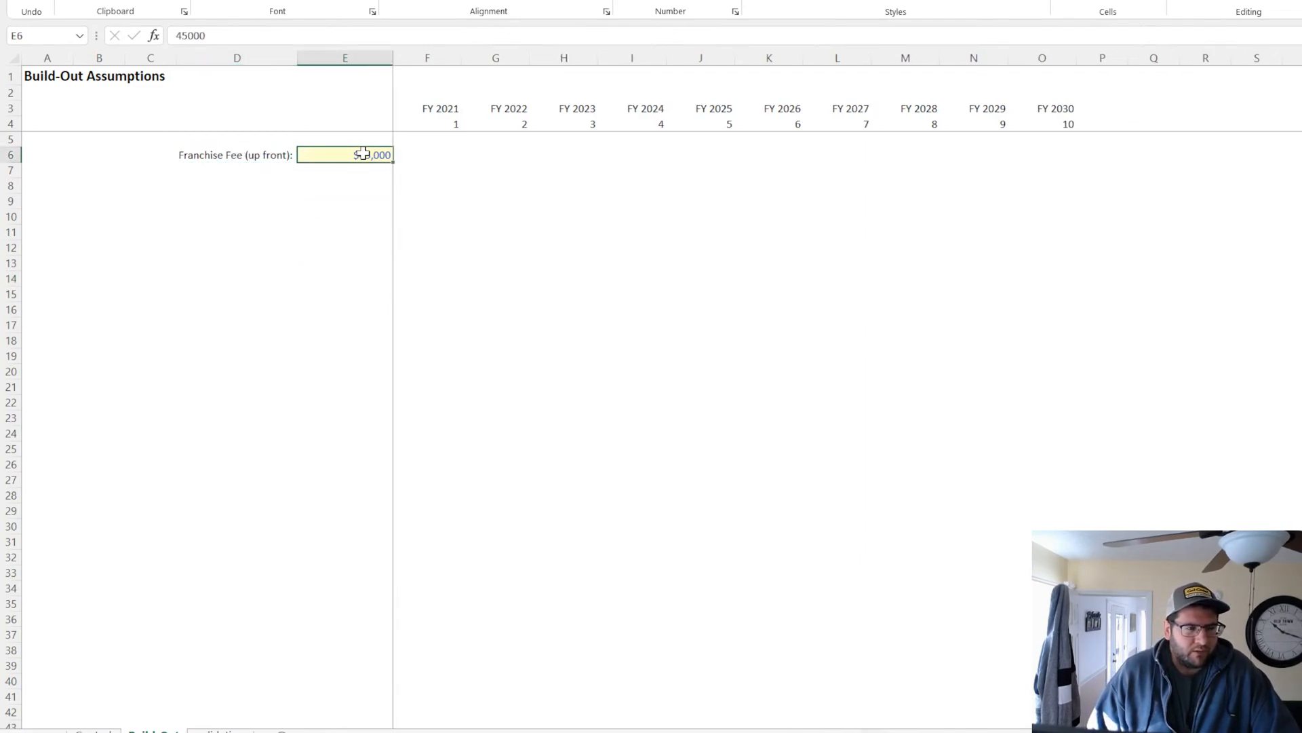
Fill the franchise fee label and its input cell down from row 6 into row 7
{"action": "left_click_drag", "start_coordinate": [213, 162], "coordinate": [393, 177]}
{"action": "left_click", "coordinate": [253, 172]}
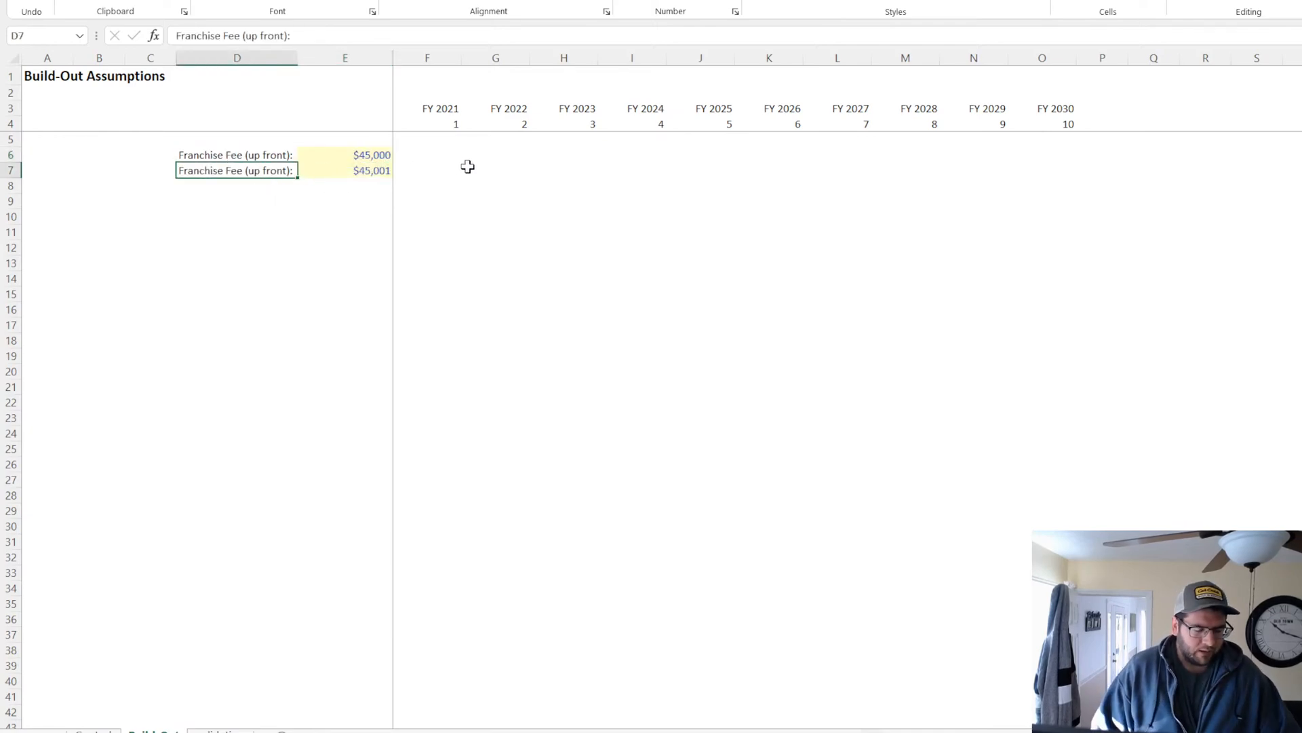
{"action": "type", "text": "Location"}
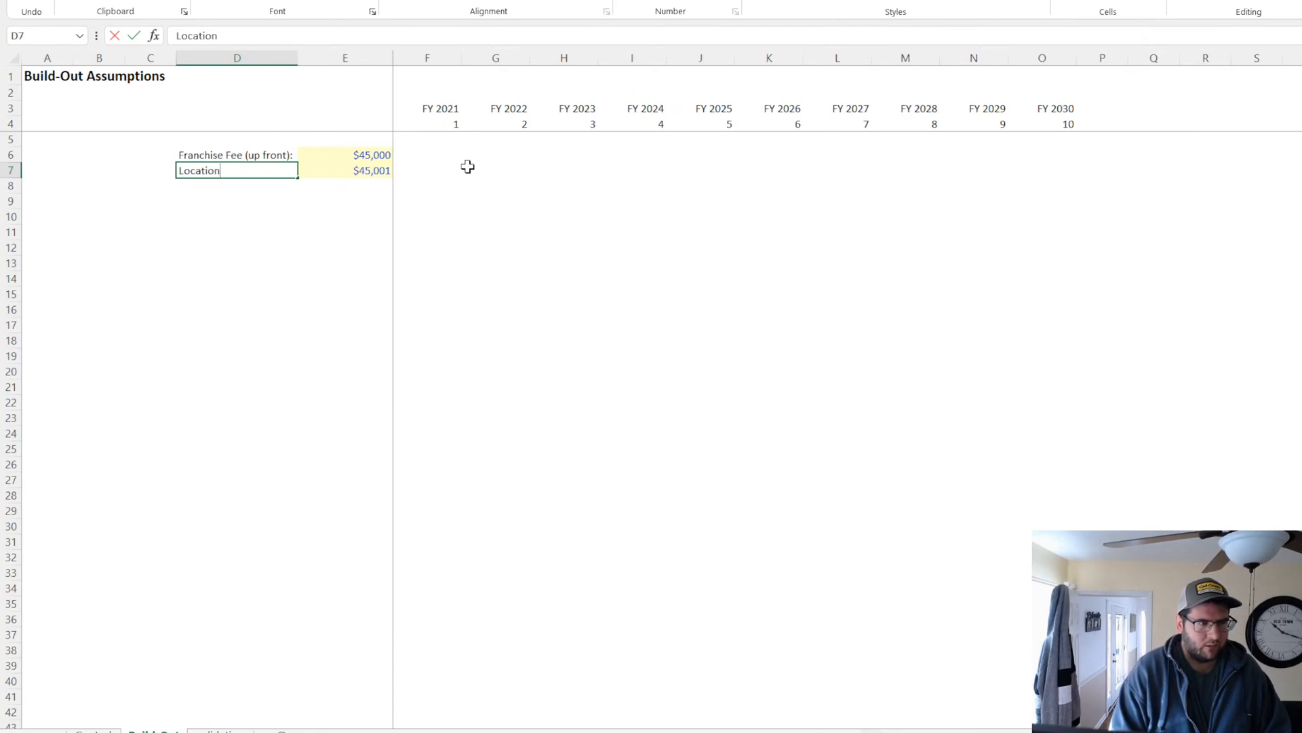
{"action": "key", "text": "BackSpace"}
{"action": "key", "text": "BackSpace"}
{"action": "key", "text": "BackSpace"}
{"action": "key", "text": "BackSpace"}
{"action": "key", "text": "BackSpace"}
{"action": "key", "text": "BackSpace"}
{"action": "key", "text": "BackSpace"}
{"action": "key", "text": "BackSpace"}
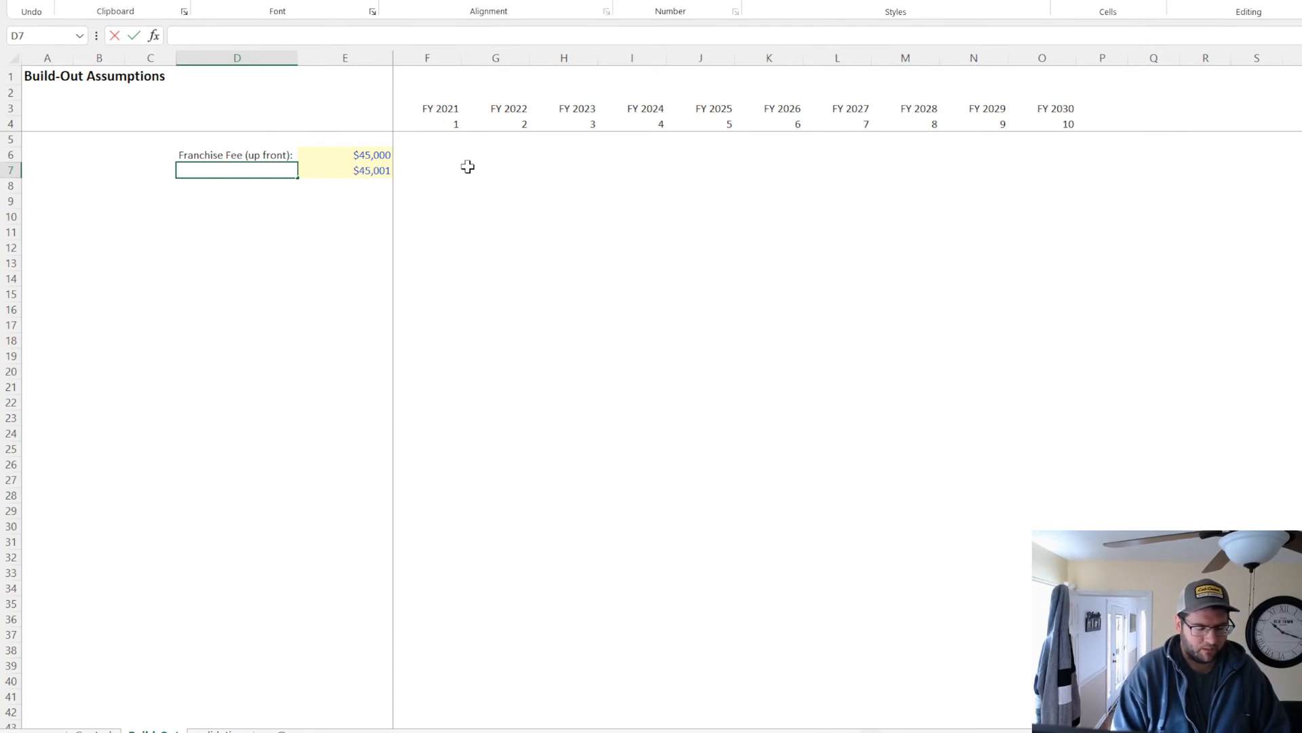
{"action": "type", "text": "S"}
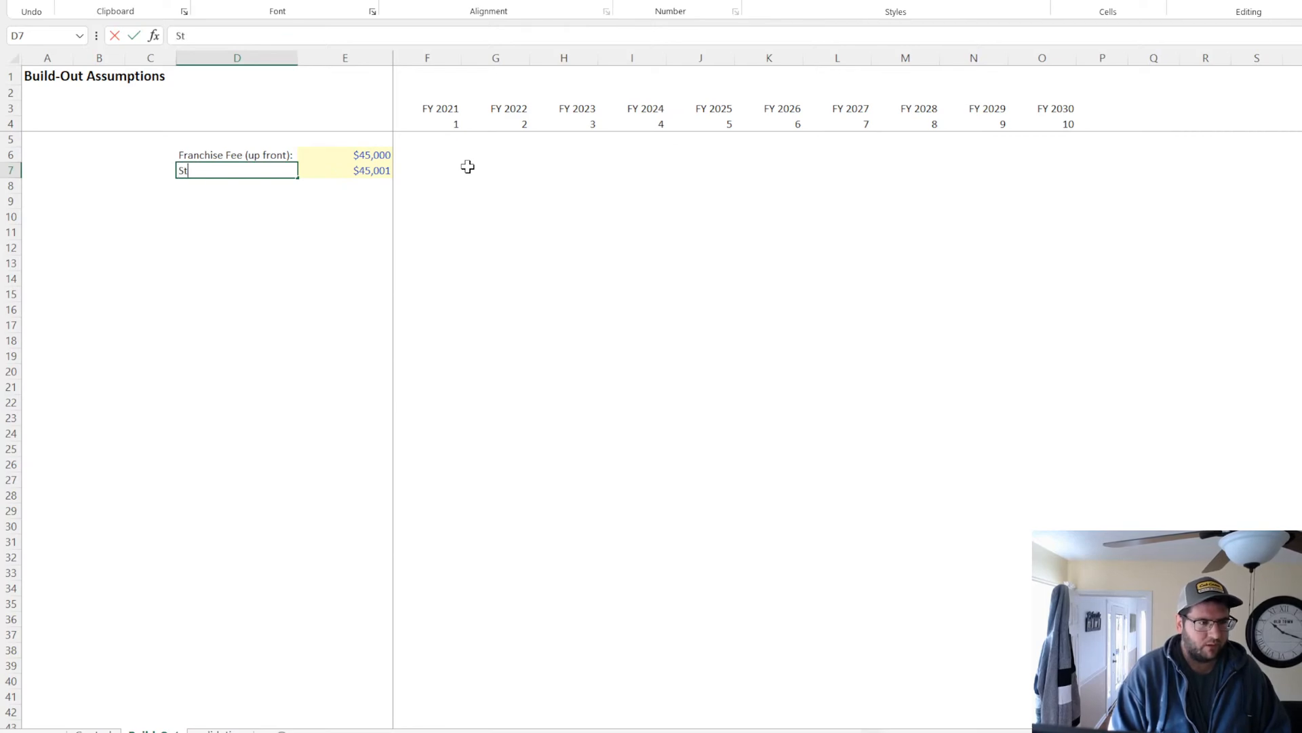
{"action": "key", "text": "BackSpace"}
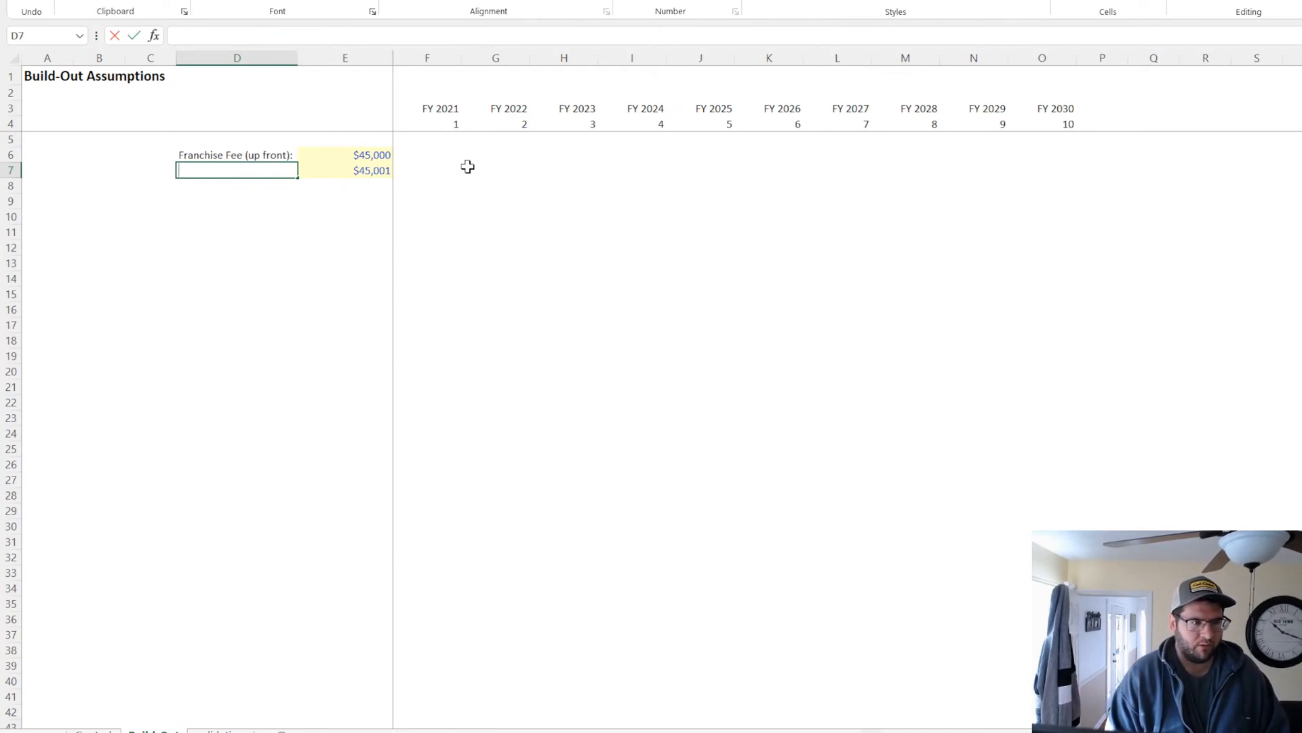
{"action": "left_click", "coordinate": [445, 186]}
Label cell D7 "Starting Locations Added" below the franchise fee label
{"action": "left_click", "coordinate": [258, 166]}
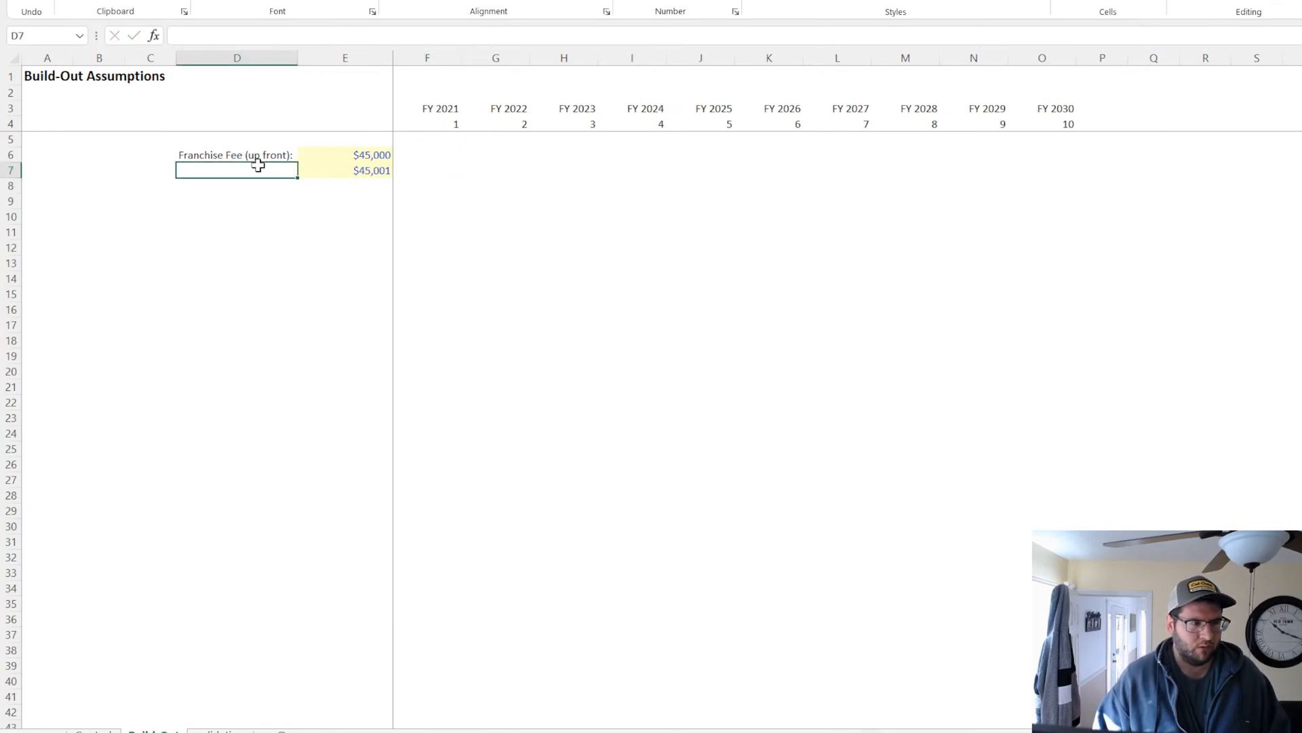
{"action": "type", "text": "Starting Locations A"}
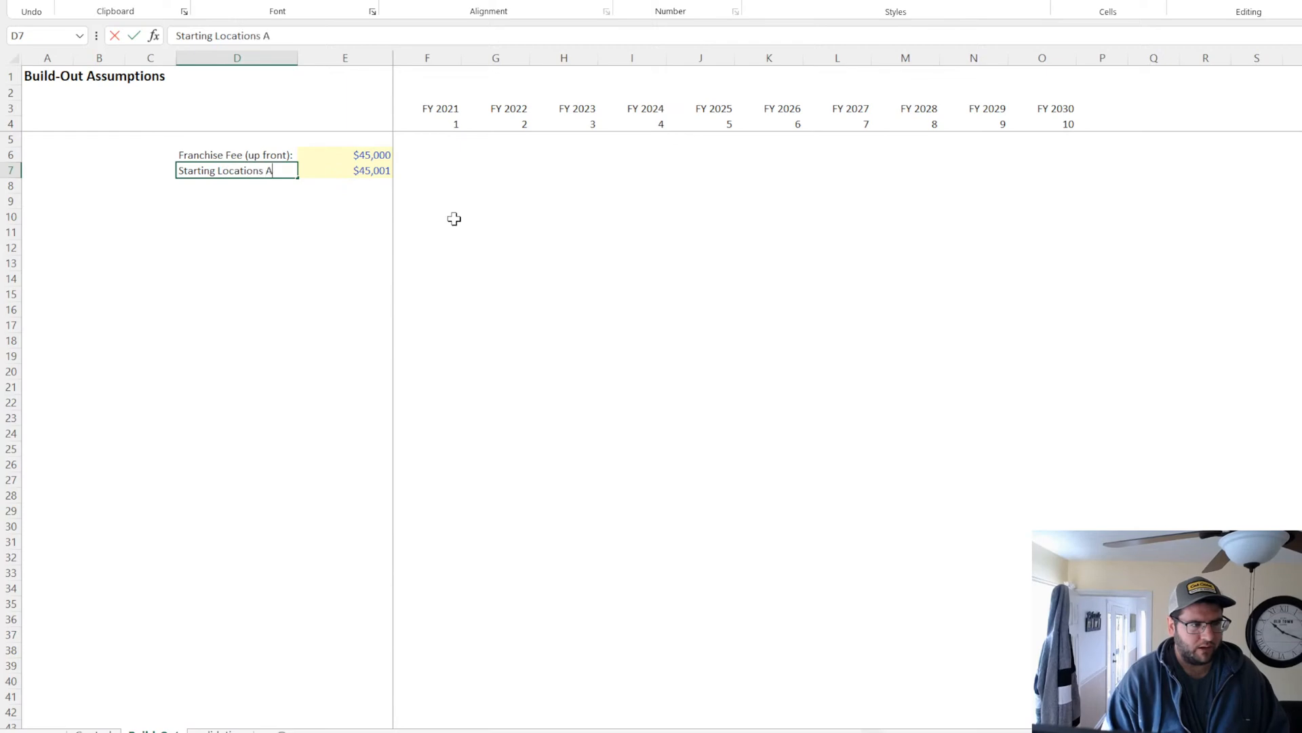
{"action": "type", "text": "dded"}
{"action": "key", "text": "Return"}
Remove the currency format from cell E7 and set the starting locations added to 10
{"action": "left_click", "coordinate": [363, 169]}
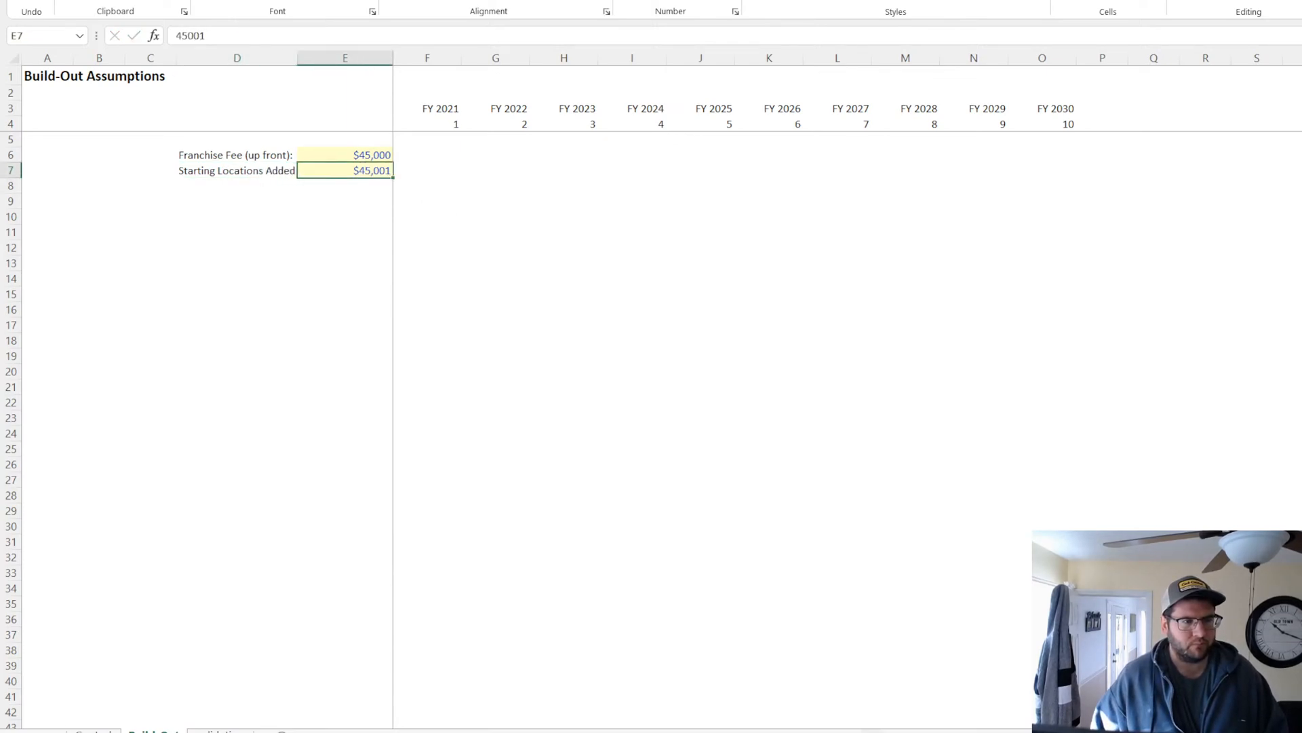
{"action": "left_click", "coordinate": [647, 2]}
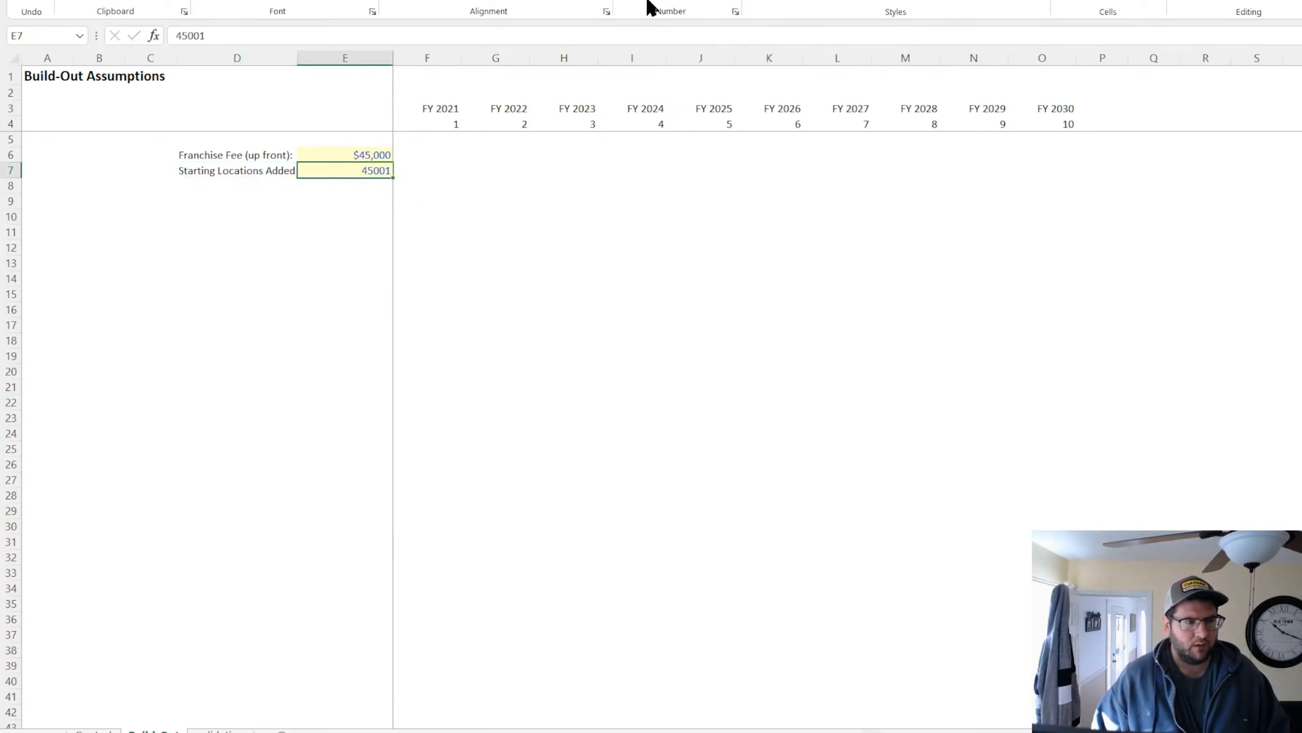
{"action": "type", "text": "10"}
{"action": "key", "text": "Return"}
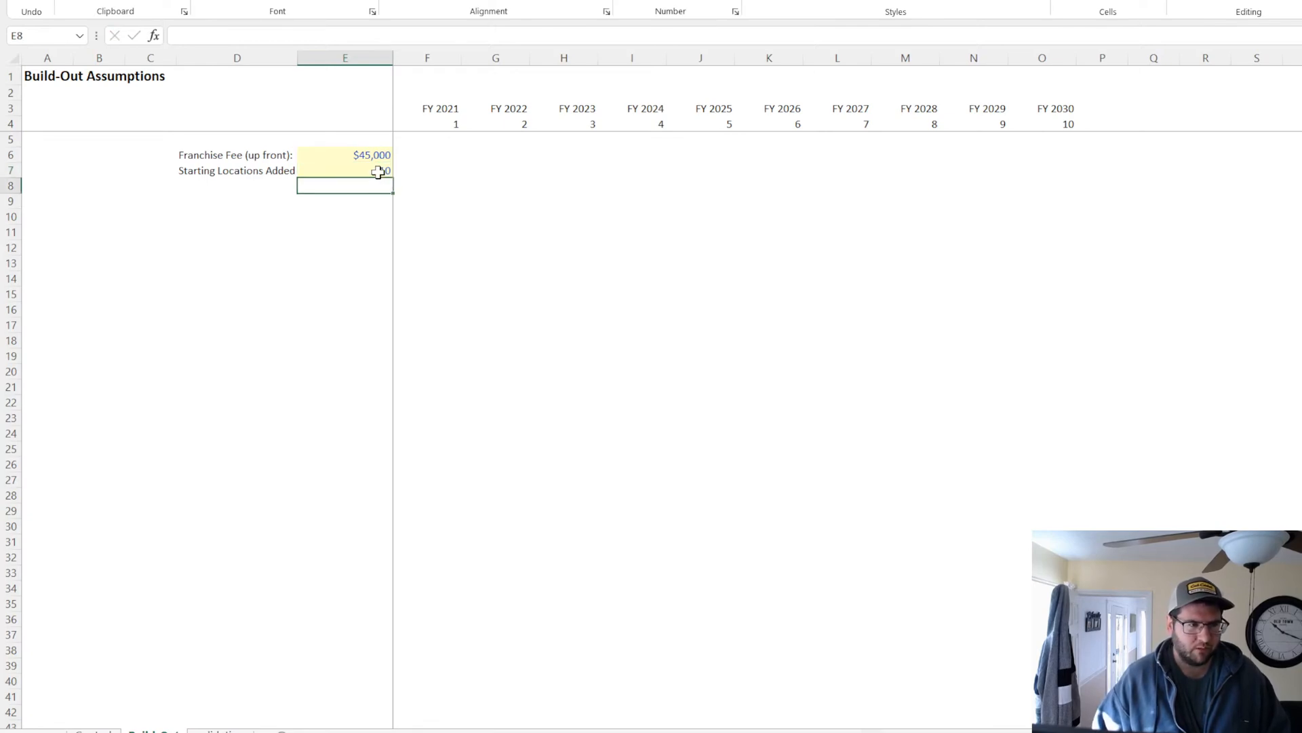
{"action": "left_click", "coordinate": [378, 171]}
Label cell D8 "Monthly Growth of Locations Added per Year" and widen column E so the label fits before column F
{"action": "left_click", "coordinate": [261, 184]}
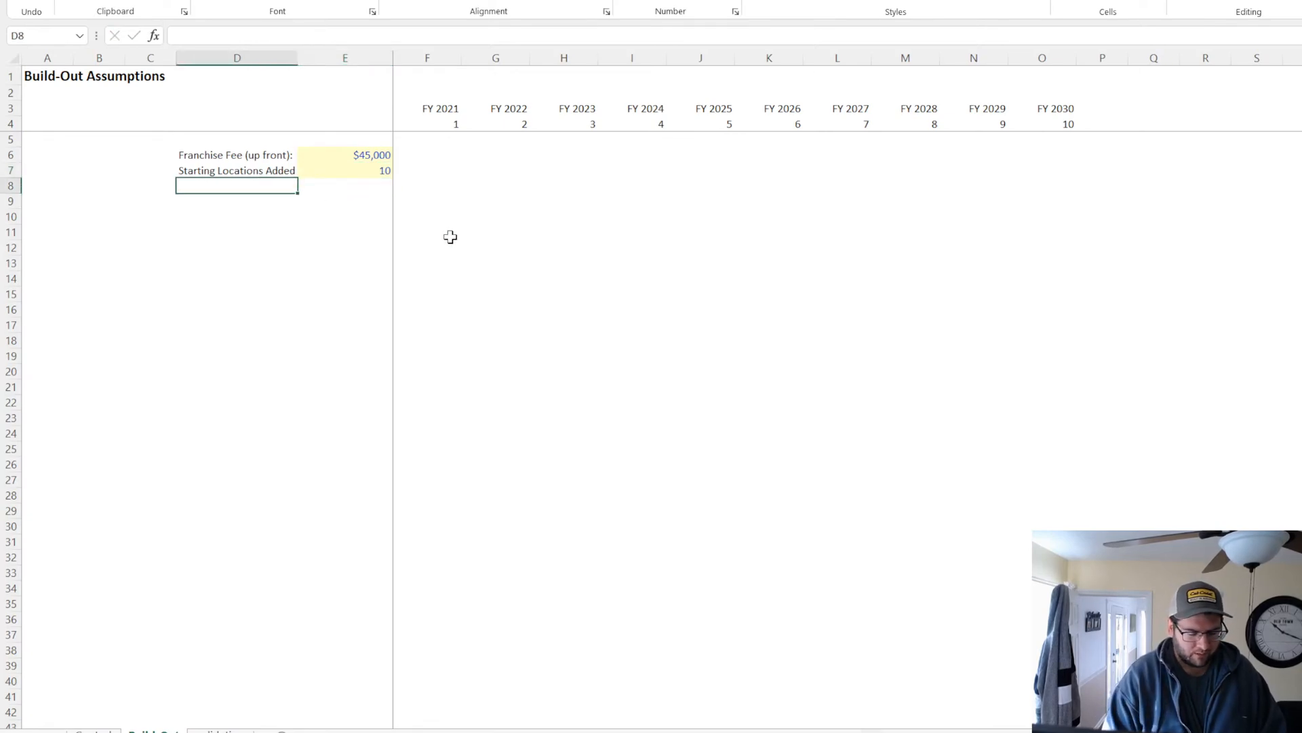
{"action": "type", "text": "Monthly Growt"}
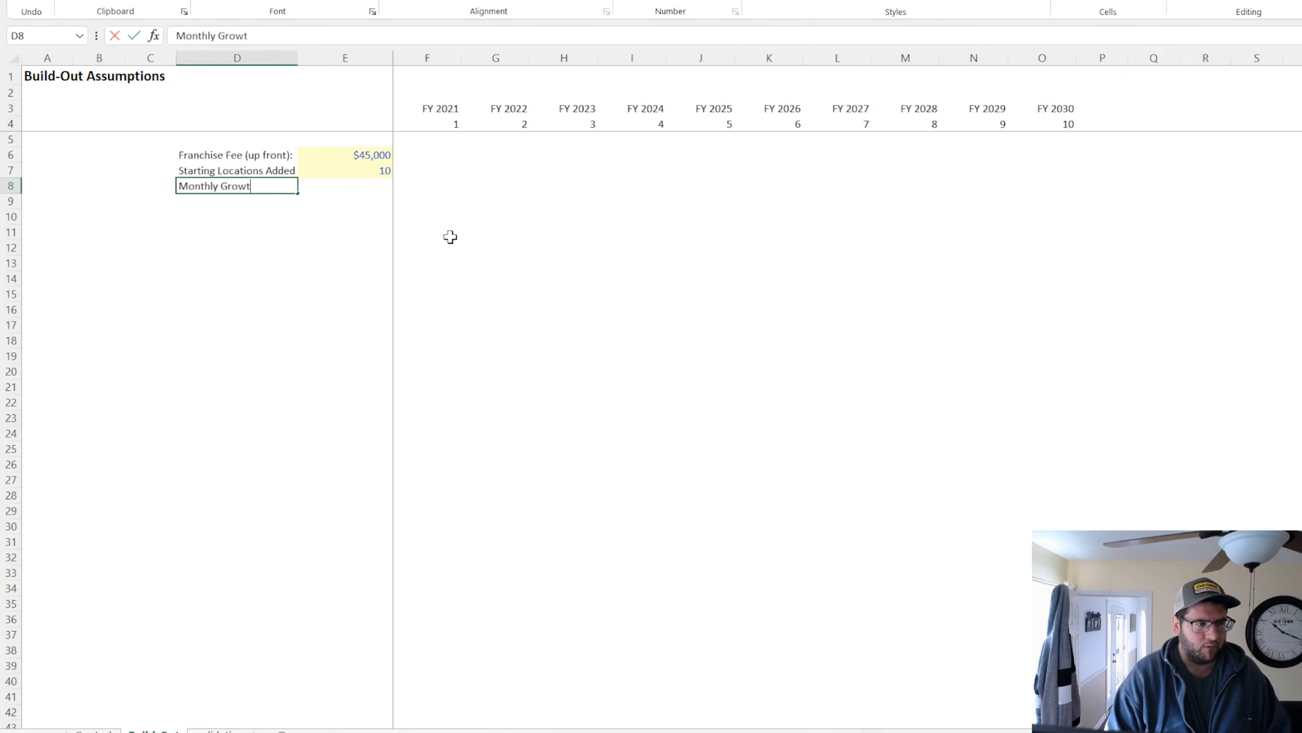
{"action": "type", "text": "h of Locations Ad"}
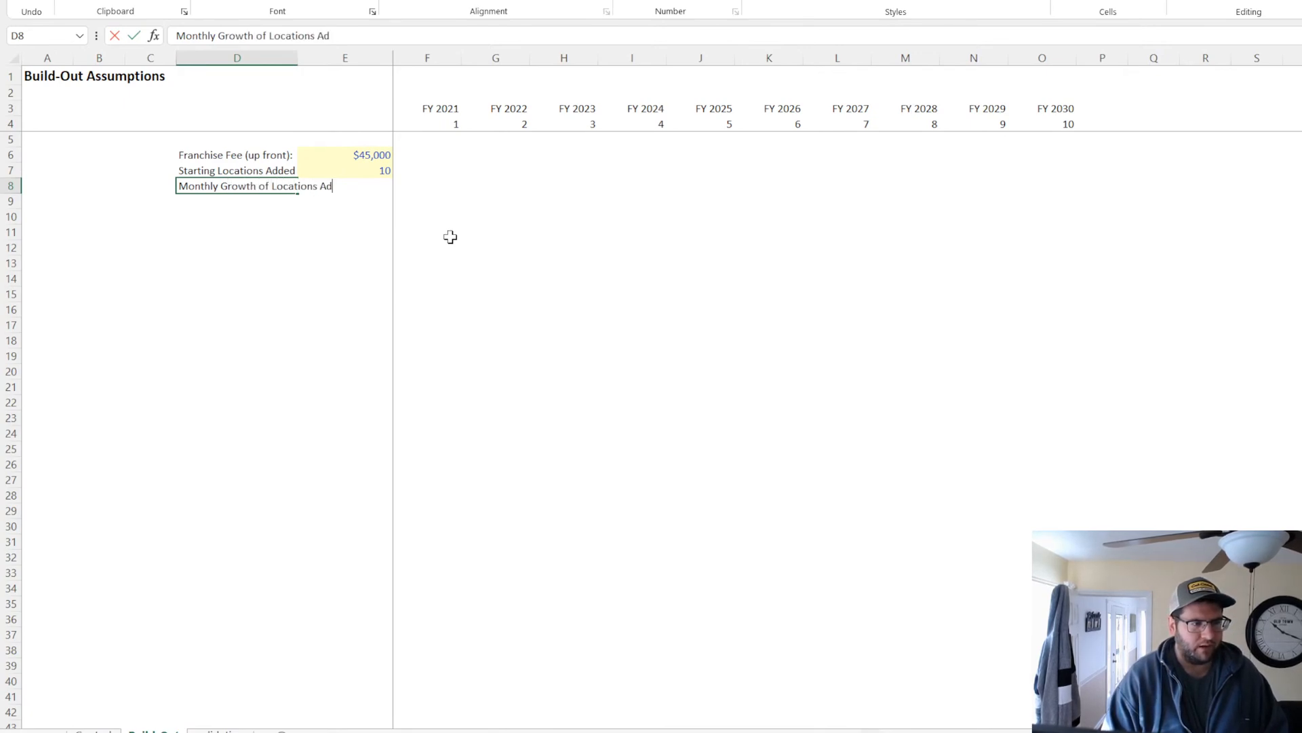
{"action": "type", "text": "ded per Year"}
{"action": "key", "text": "Return"}
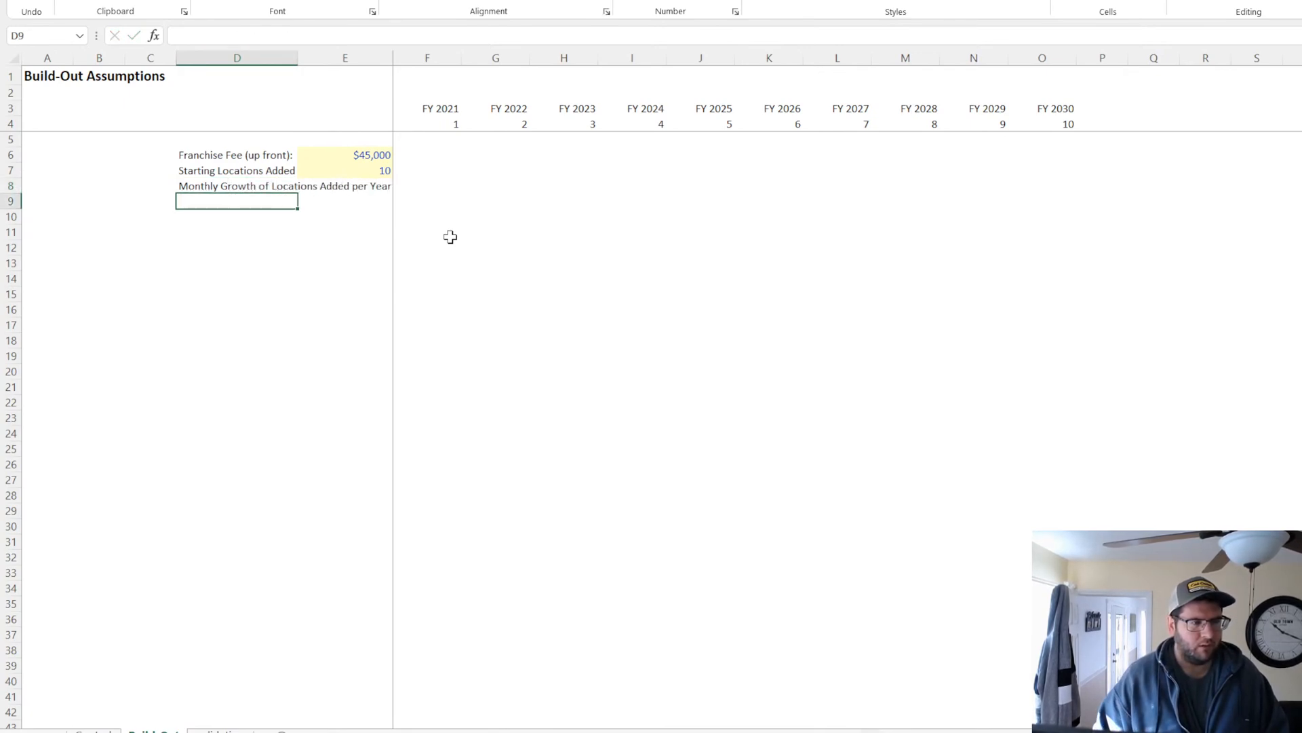
{"action": "left_click", "coordinate": [396, 56]}
{"action": "left_click_drag", "start_coordinate": [394, 58], "coordinate": [431, 58]}
Set the FY 2021 monthly growth in F8 to 1% as a light-yellow input cell with blue font and one decimal
{"action": "left_click", "coordinate": [481, 189]}
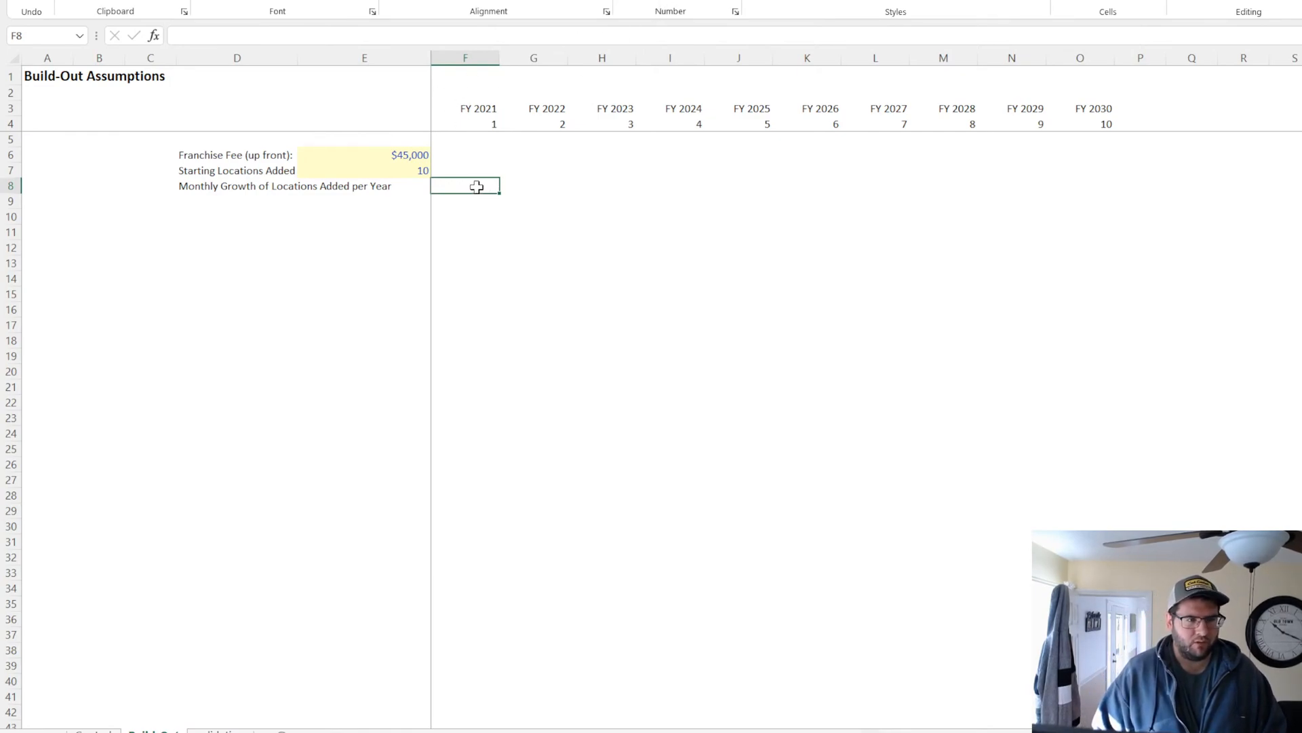
{"action": "type", "text": "1%"}
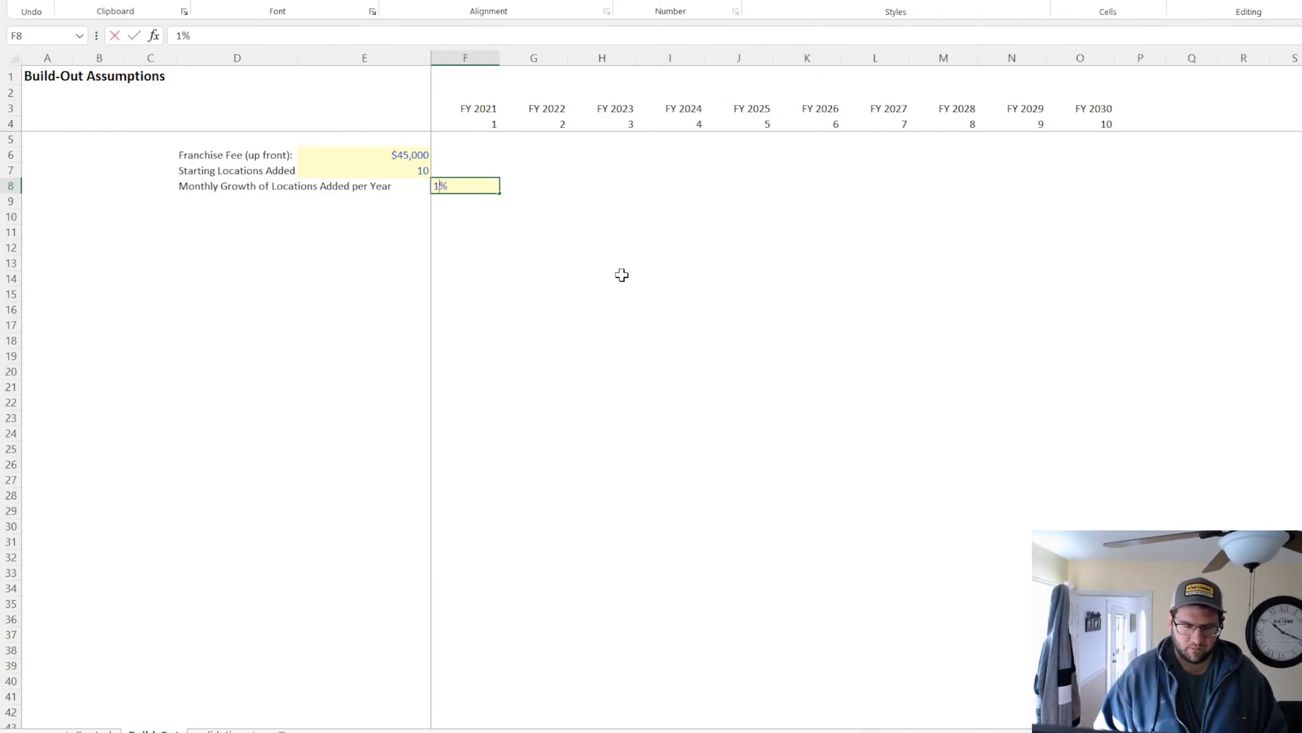
{"action": "key", "text": "Return"}
{"action": "left_click", "coordinate": [490, 187]}
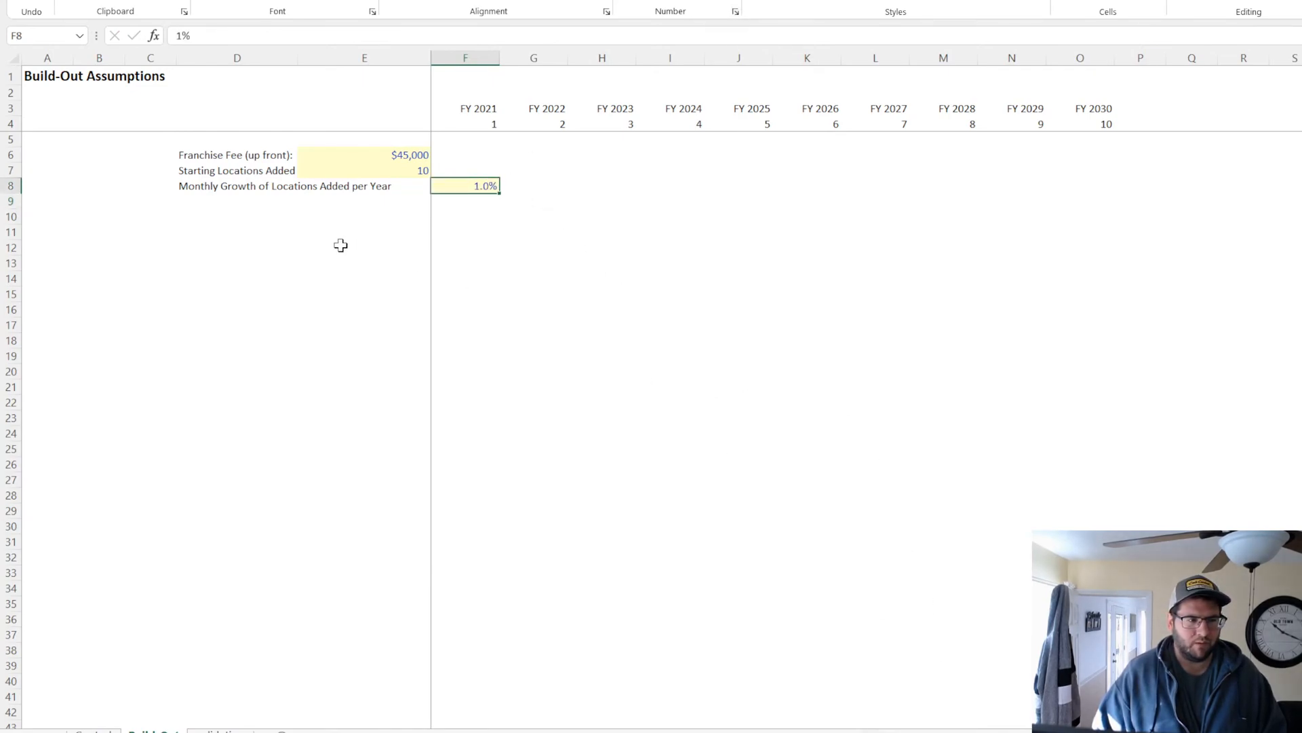
Fill the 1% growth rate from F8 across to FY 2030 in O8 and add borders around the cells
{"action": "left_click", "coordinate": [199, 186]}
{"action": "left_click", "coordinate": [483, 184]}
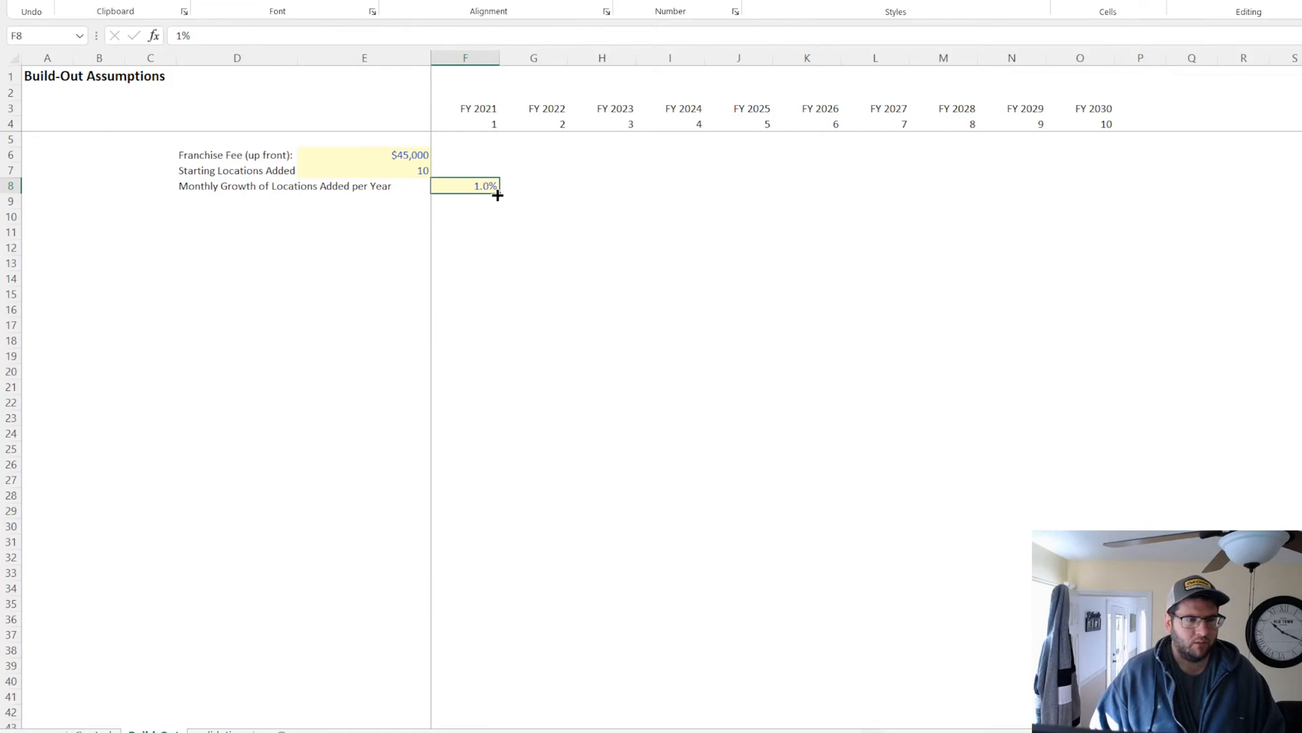
{"action": "left_click_drag", "start_coordinate": [499, 194], "coordinate": [1083, 204]}
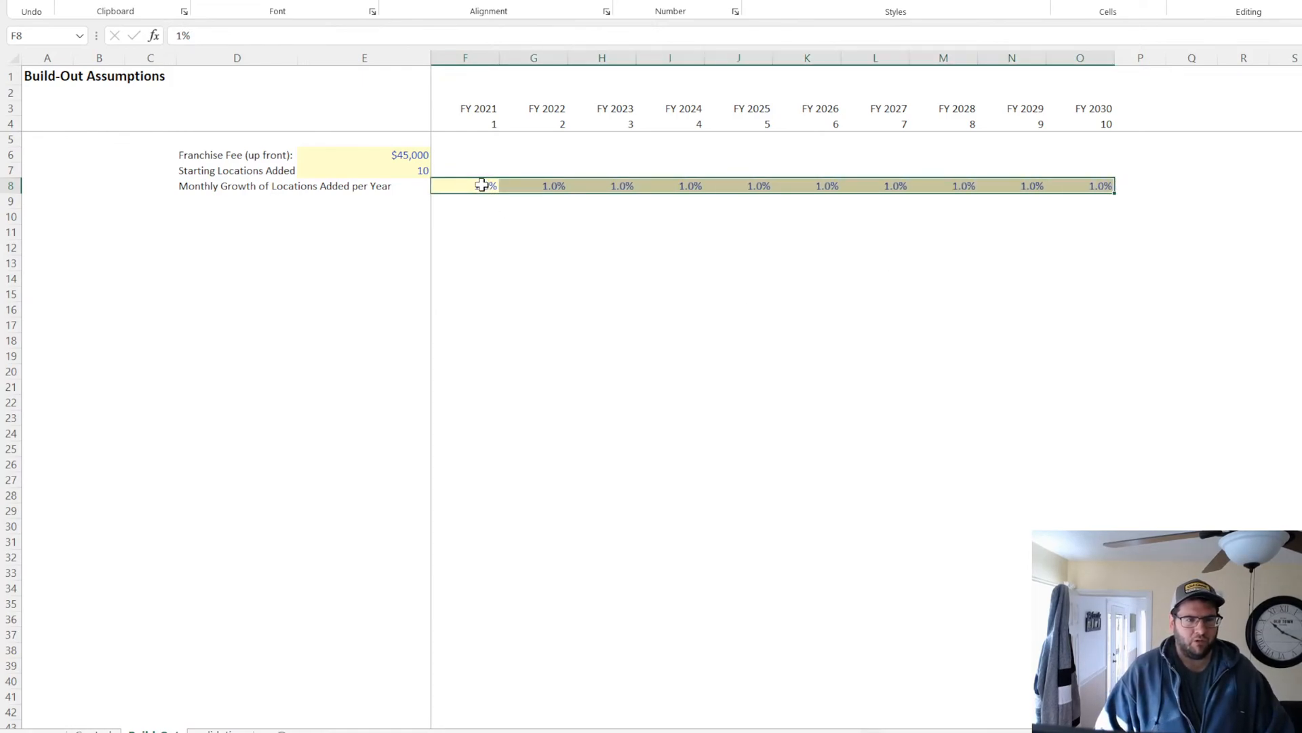
{"action": "left_click_drag", "start_coordinate": [483, 186], "coordinate": [1082, 187]}
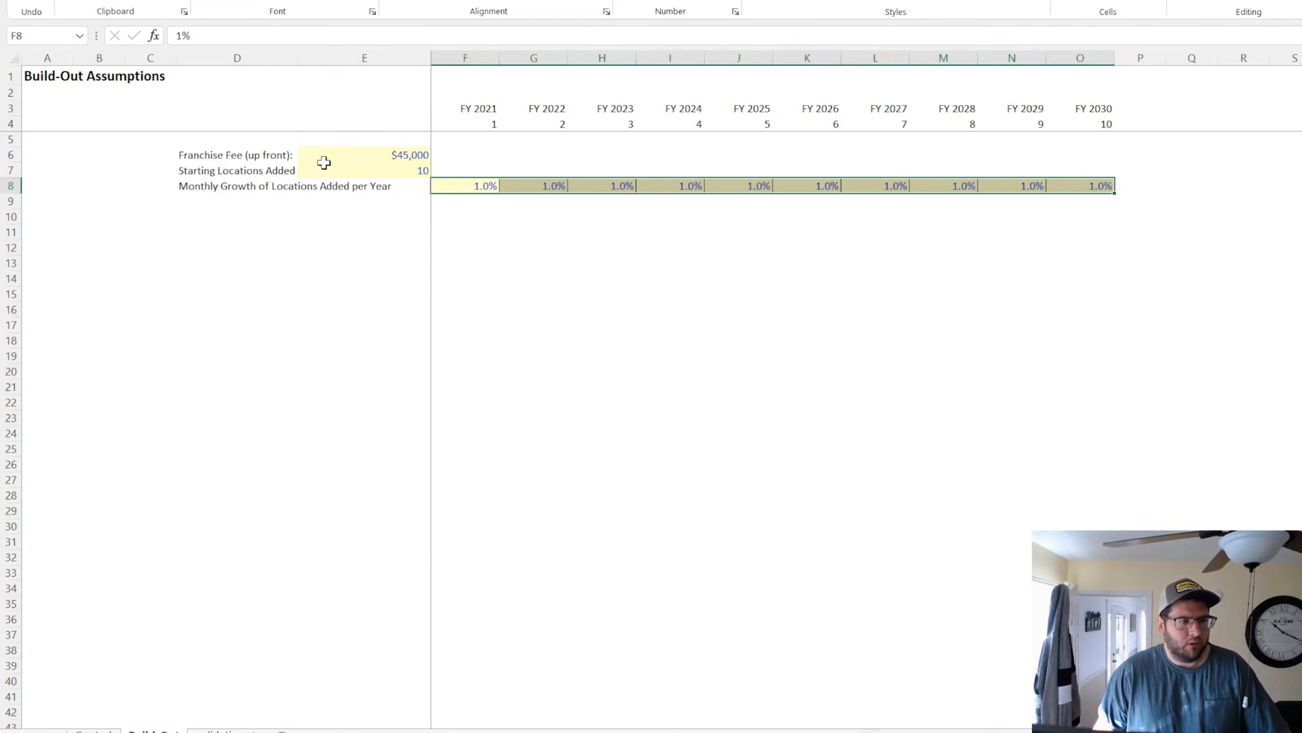
{"action": "left_click", "coordinate": [409, 169]}
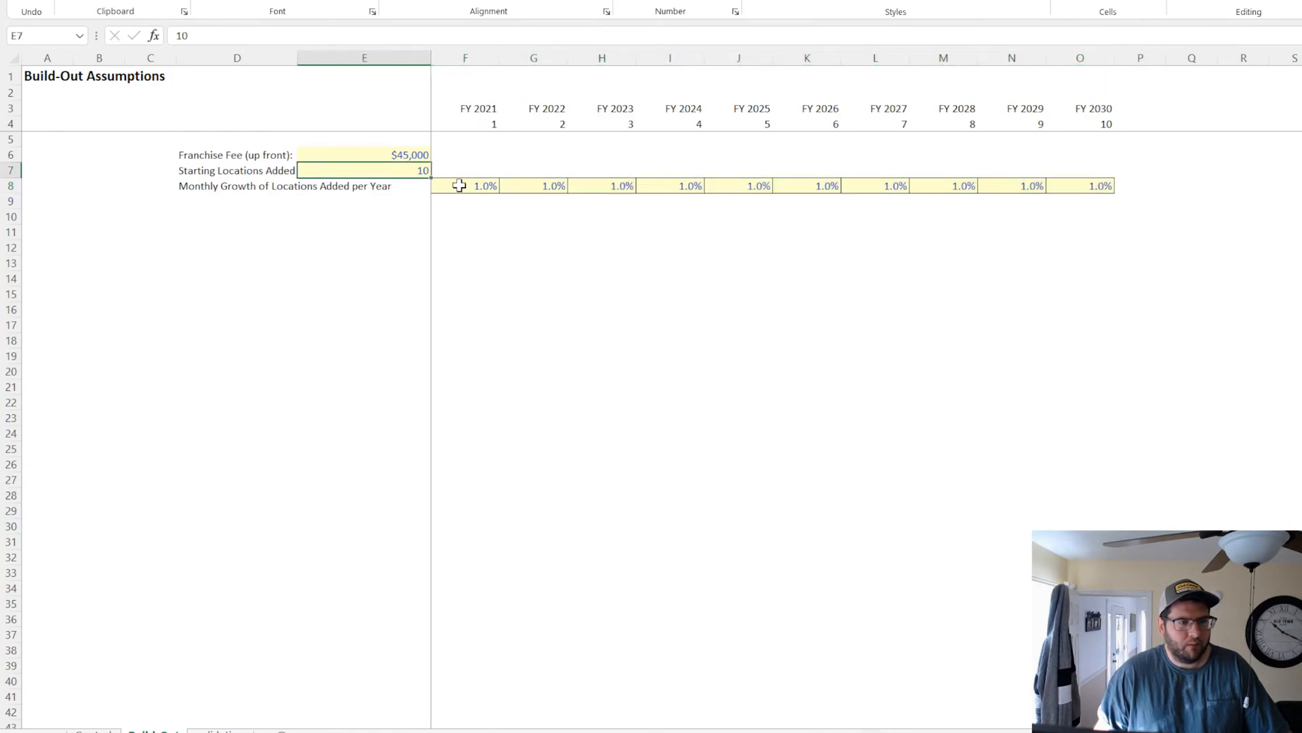
{"action": "left_click", "coordinate": [460, 185]}
{"action": "left_click", "coordinate": [407, 170]}
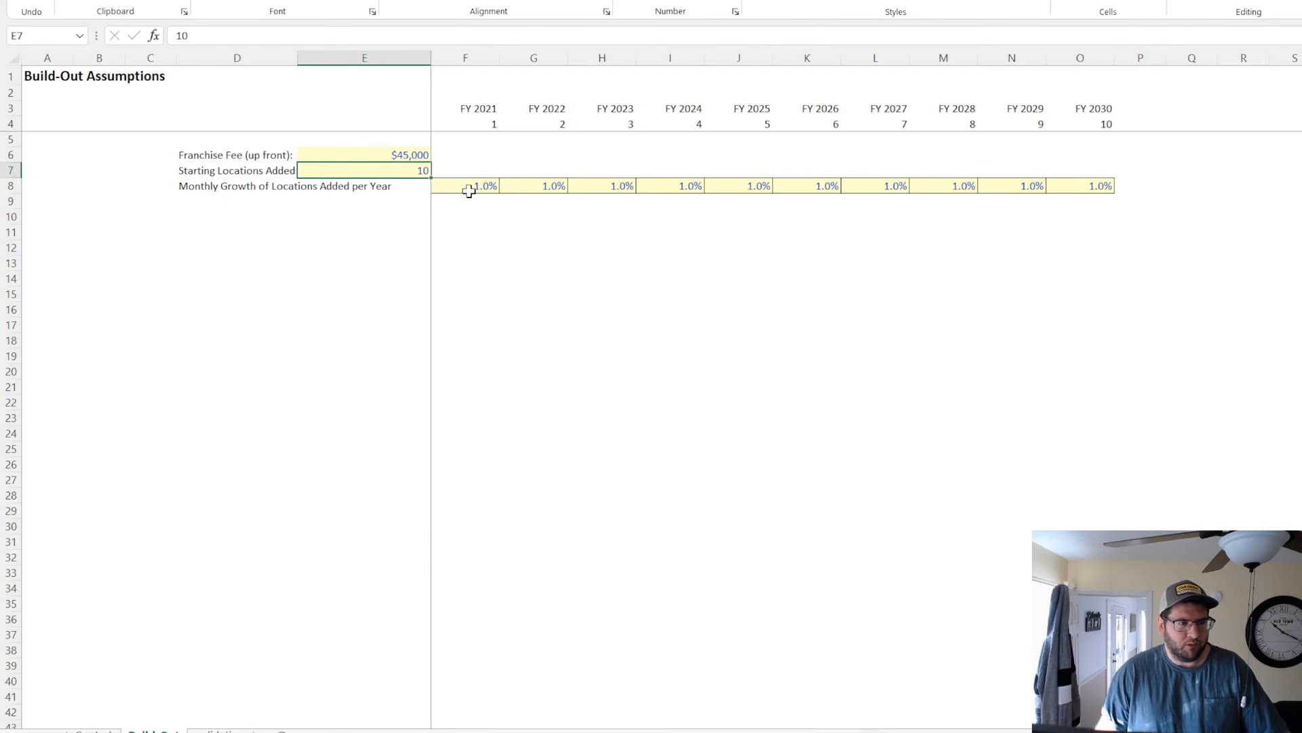
{"action": "left_click_drag", "start_coordinate": [465, 186], "coordinate": [1085, 187]}
{"action": "left_click", "coordinate": [406, 171]}
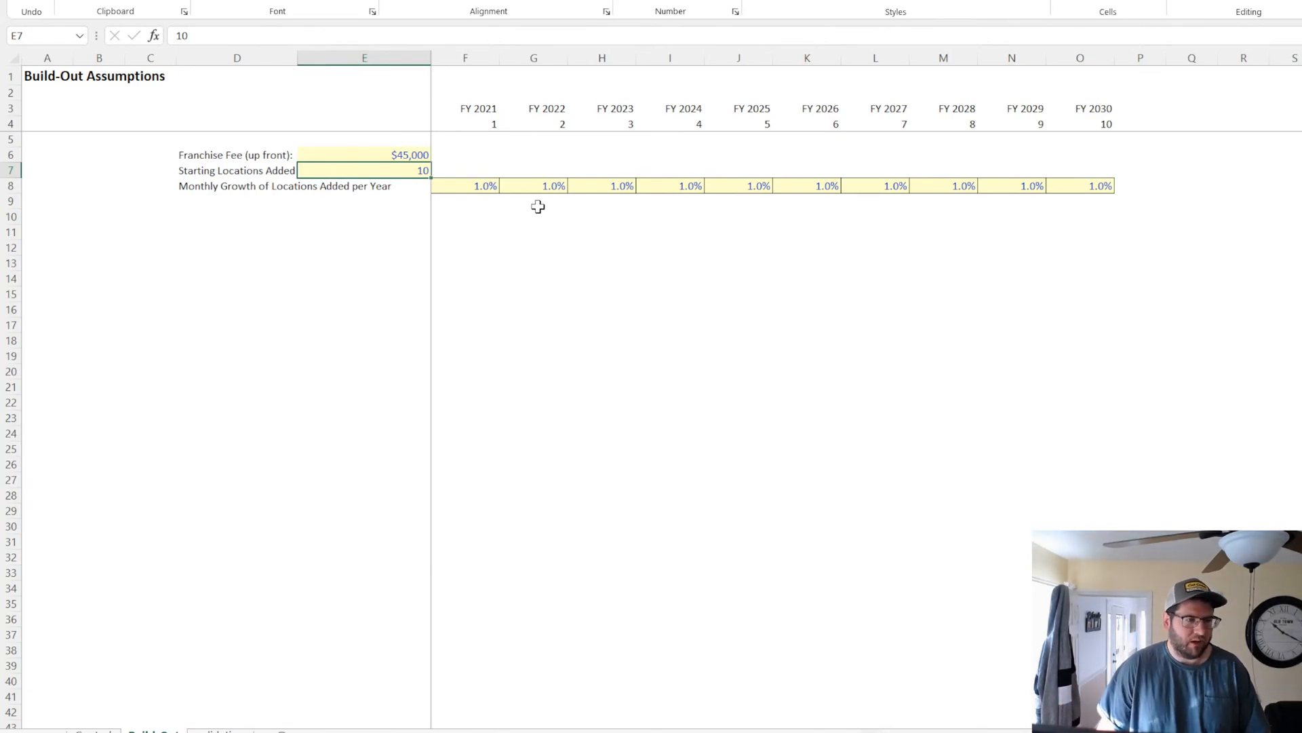
{"action": "left_click", "coordinate": [226, 204]}
{"action": "left_click_drag", "start_coordinate": [227, 170], "coordinate": [332, 170]}
Label D10 "Location Type 1" and fill the series down through "Location Type 3" in D12
{"action": "left_click", "coordinate": [223, 186]}
{"action": "key", "text": "ctrl+c"}
{"action": "key", "text": "Down"}
{"action": "key", "text": "Down"}
{"action": "key", "text": "Down"}
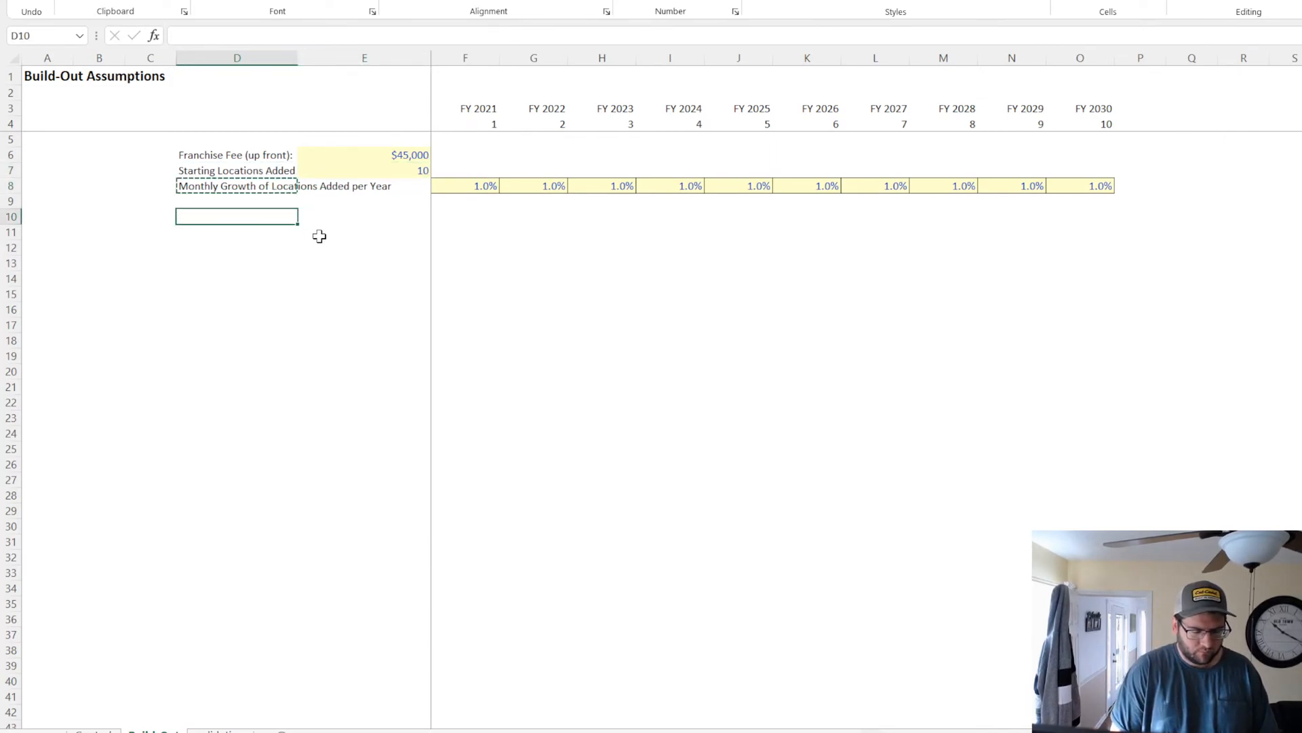
{"action": "type", "text": "Locati"}
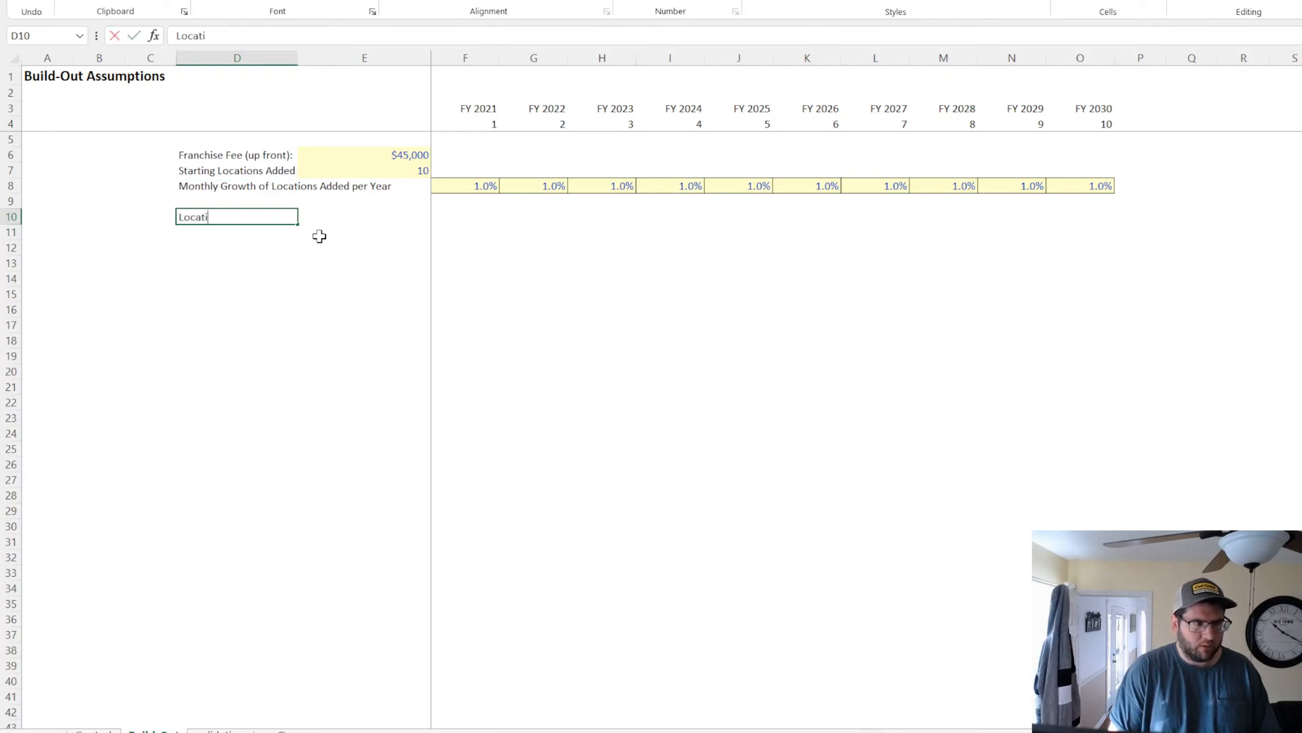
{"action": "type", "text": "on Type 1"}
{"action": "key", "text": "Return"}
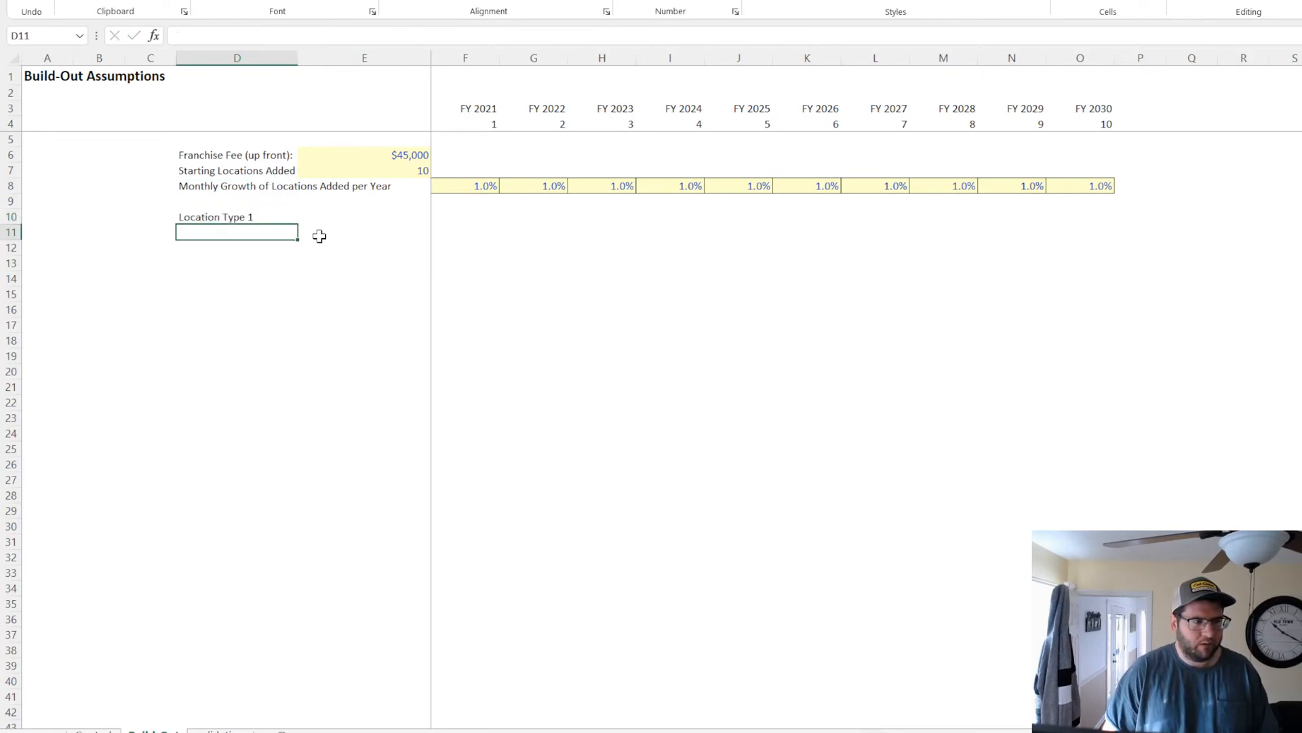
{"action": "left_click", "coordinate": [289, 216]}
{"action": "left_click_drag", "start_coordinate": [299, 225], "coordinate": [290, 255]}
Copy the growth input cell F8 into F10 for Location Type 1 and set it to 25%
{"action": "left_click_drag", "start_coordinate": [238, 216], "coordinate": [478, 215]}
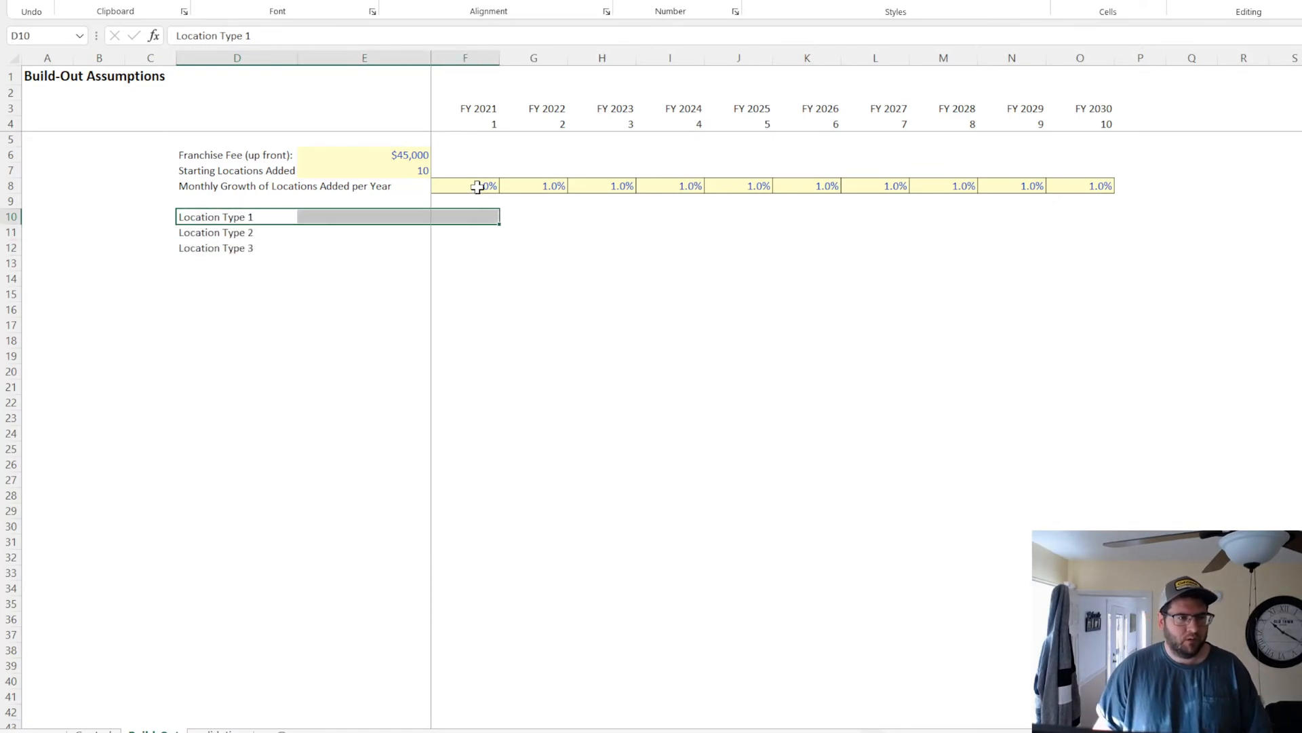
{"action": "left_click", "coordinate": [480, 186]}
{"action": "key", "text": "ctrl+c"}
{"action": "left_click", "coordinate": [211, 217]}
{"action": "left_click_drag", "start_coordinate": [211, 217], "coordinate": [466, 222]}
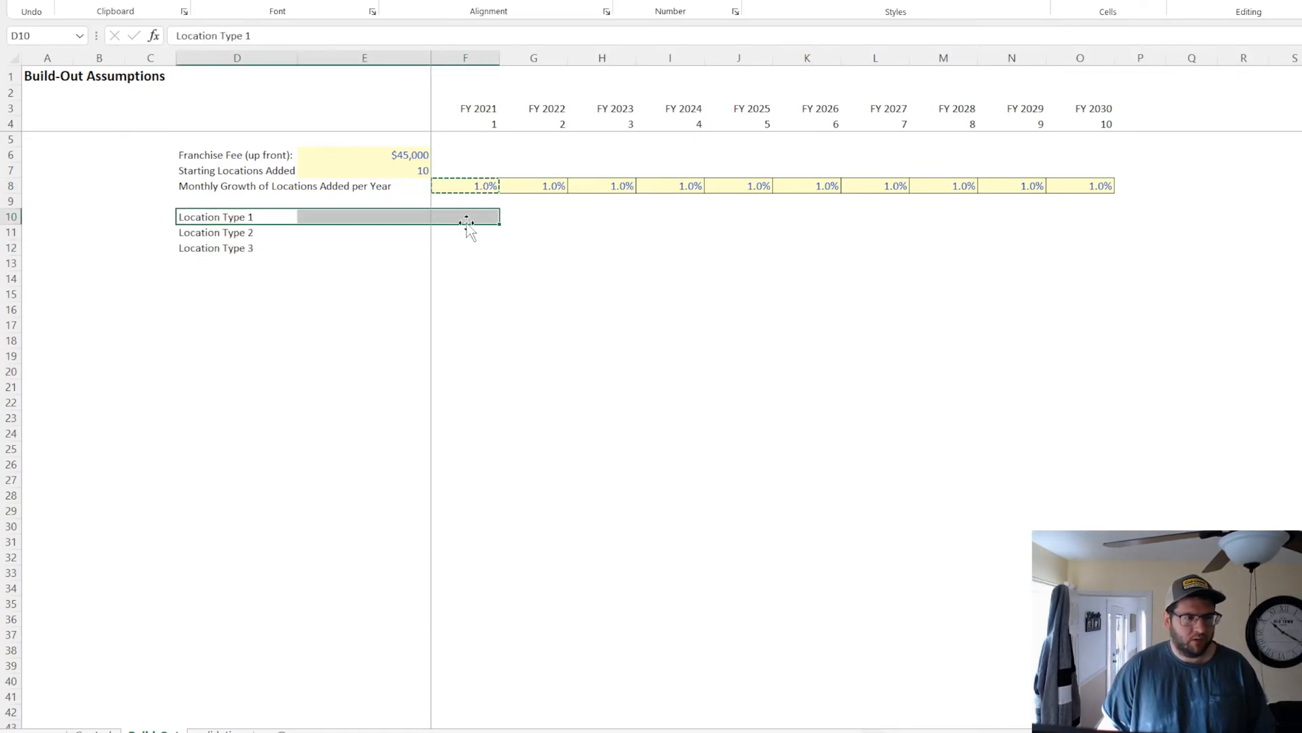
{"action": "left_click", "coordinate": [465, 219]}
{"action": "key", "text": "ctrl+v"}
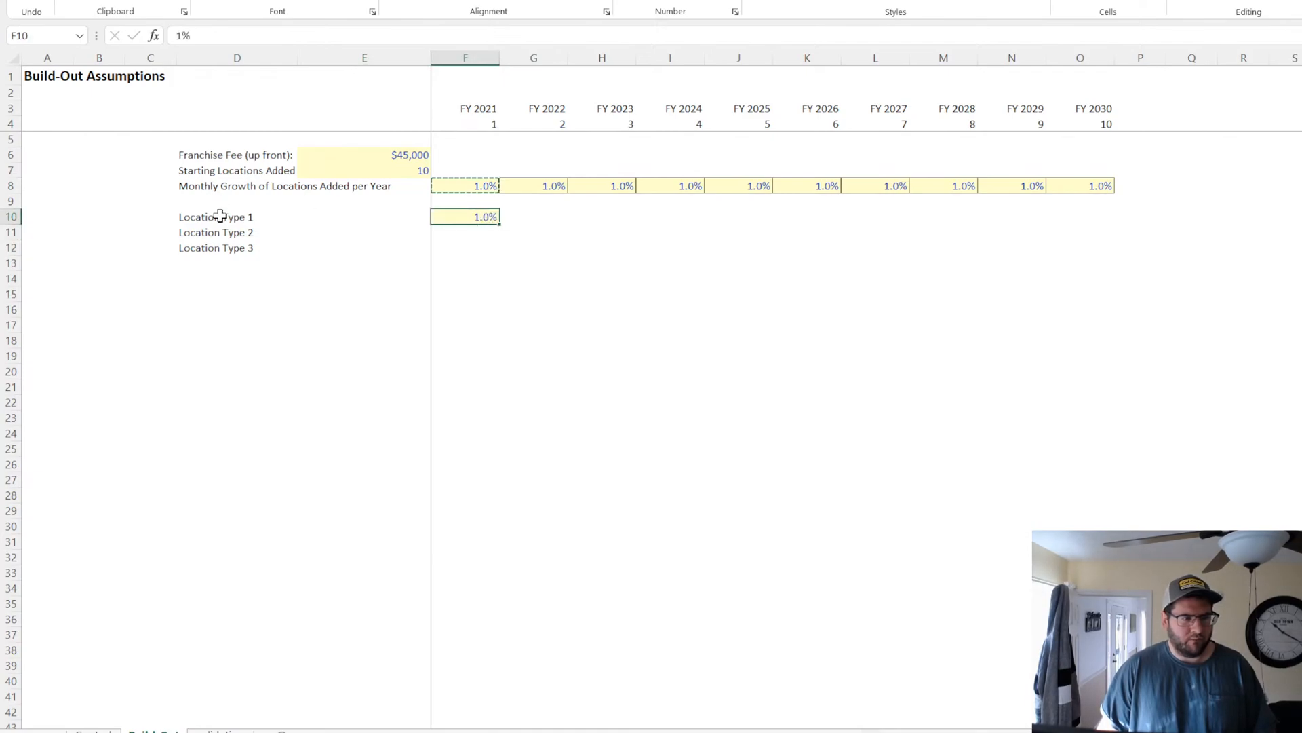
{"action": "left_click_drag", "start_coordinate": [221, 217], "coordinate": [226, 261]}
{"action": "left_click", "coordinate": [465, 217]}
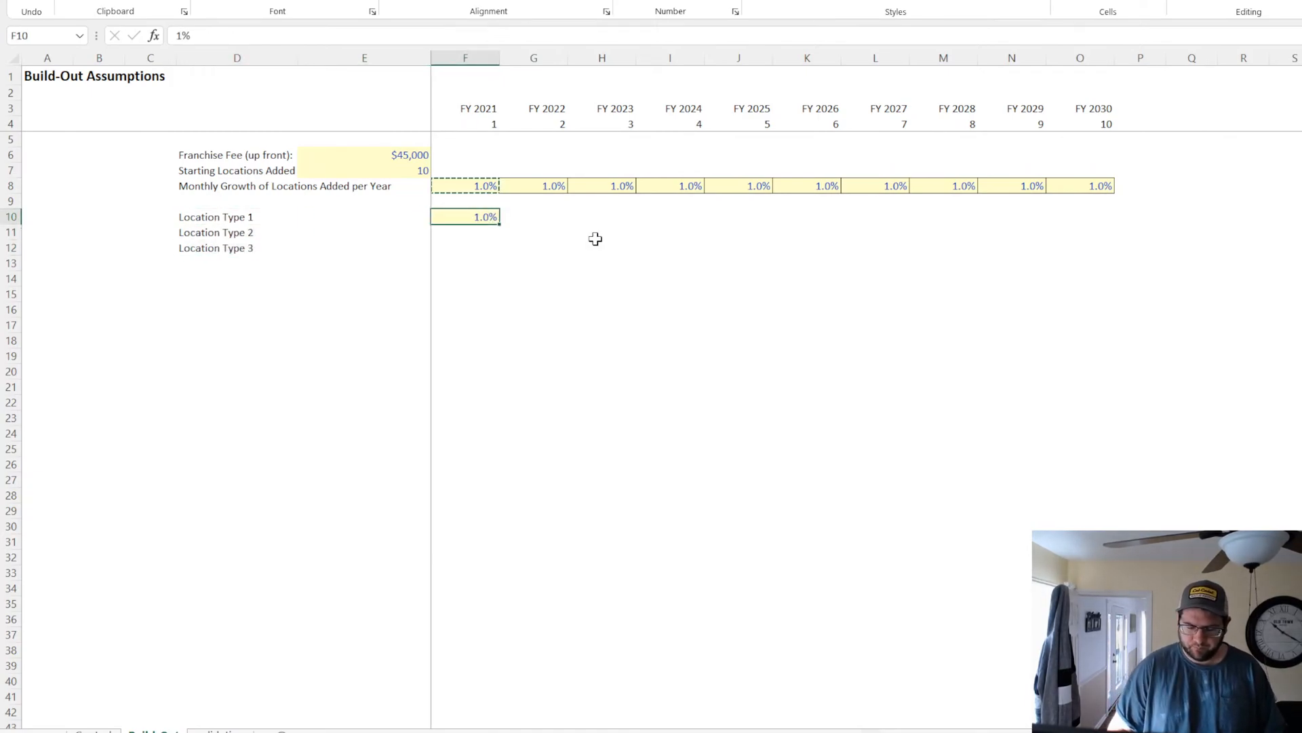
{"action": "type", "text": "25"}
{"action": "key", "text": "Return"}
{"action": "left_click", "coordinate": [491, 220]}
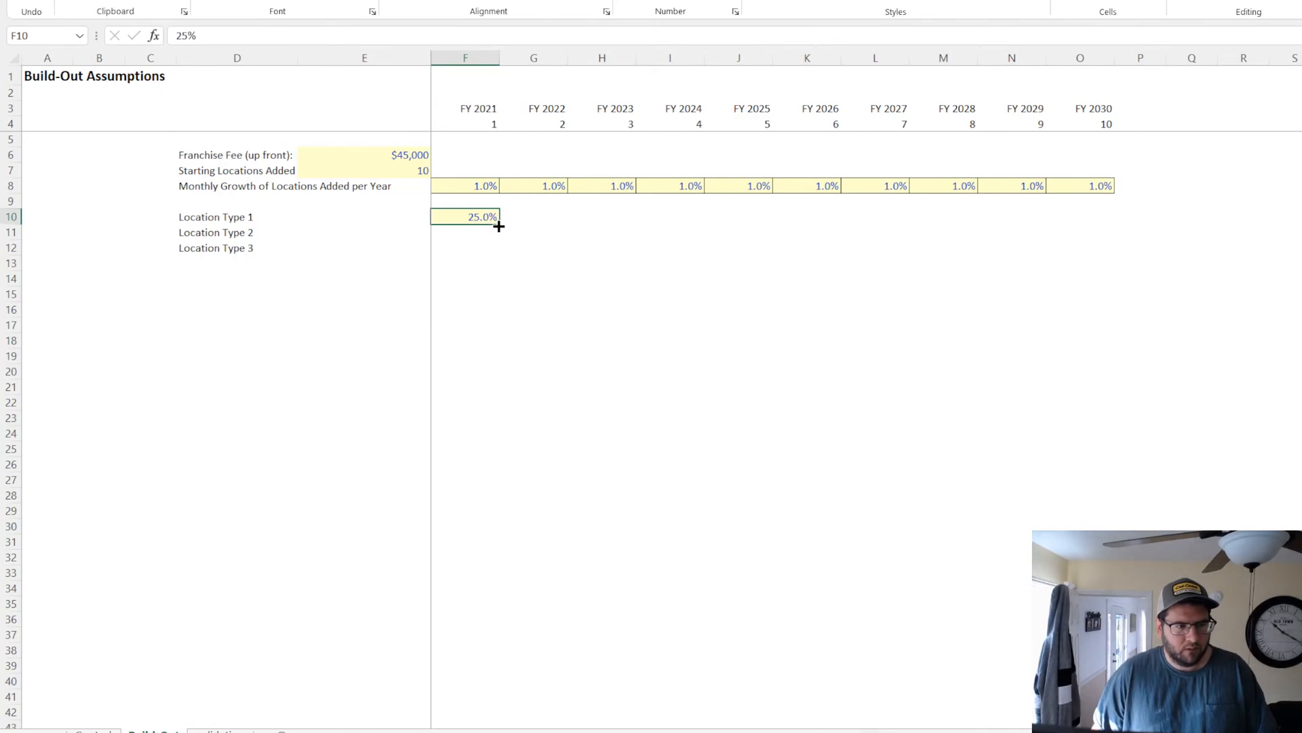
Fill 25% across FY 2021 to FY 2030 for Location Types 1 and 2, and enter 50% in every year for Location Type 3
{"action": "left_click_drag", "start_coordinate": [499, 224], "coordinate": [1108, 248]}
{"action": "left_click", "coordinate": [491, 234]}
{"action": "left_click", "coordinate": [475, 248]}
{"action": "type", "text": "50"}
{"action": "key", "text": "Return"}
{"action": "left_click", "coordinate": [549, 478]}
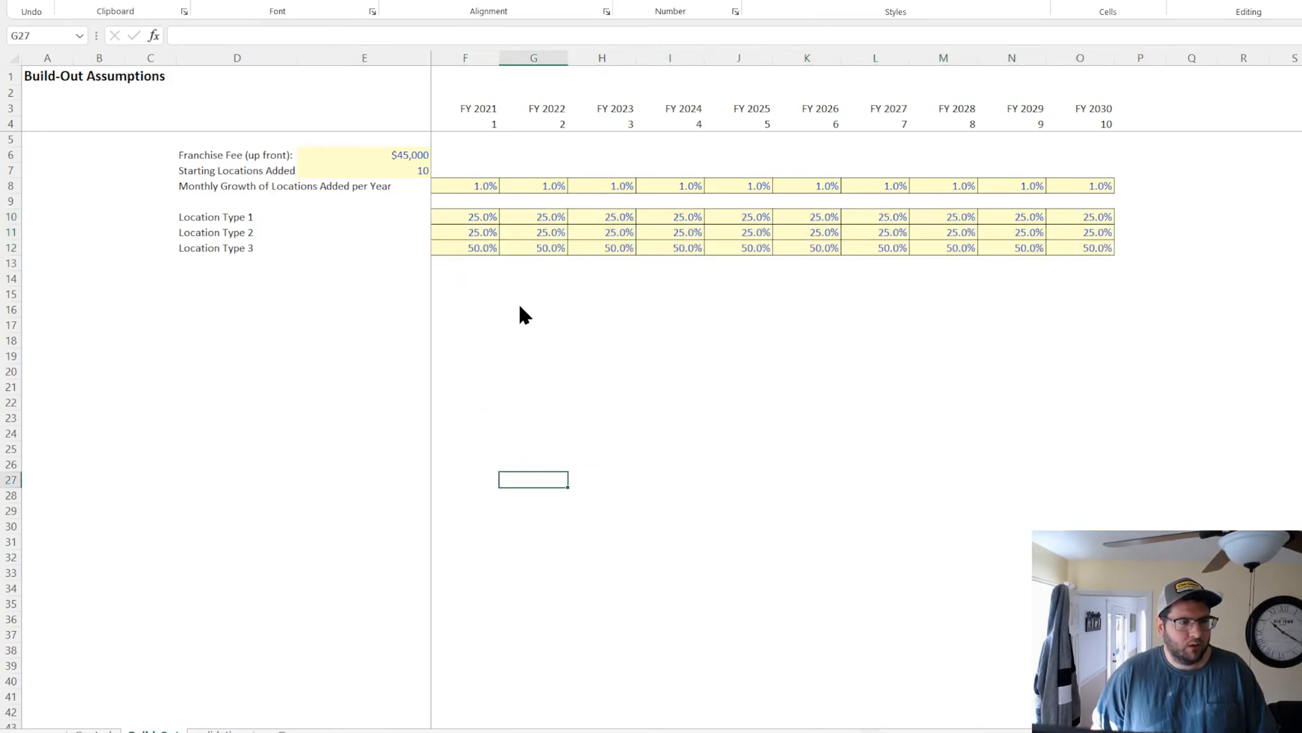
Copy the location-type mix block D10:O12, labels included, and paste it at D15
{"action": "left_click", "coordinate": [381, 166]}
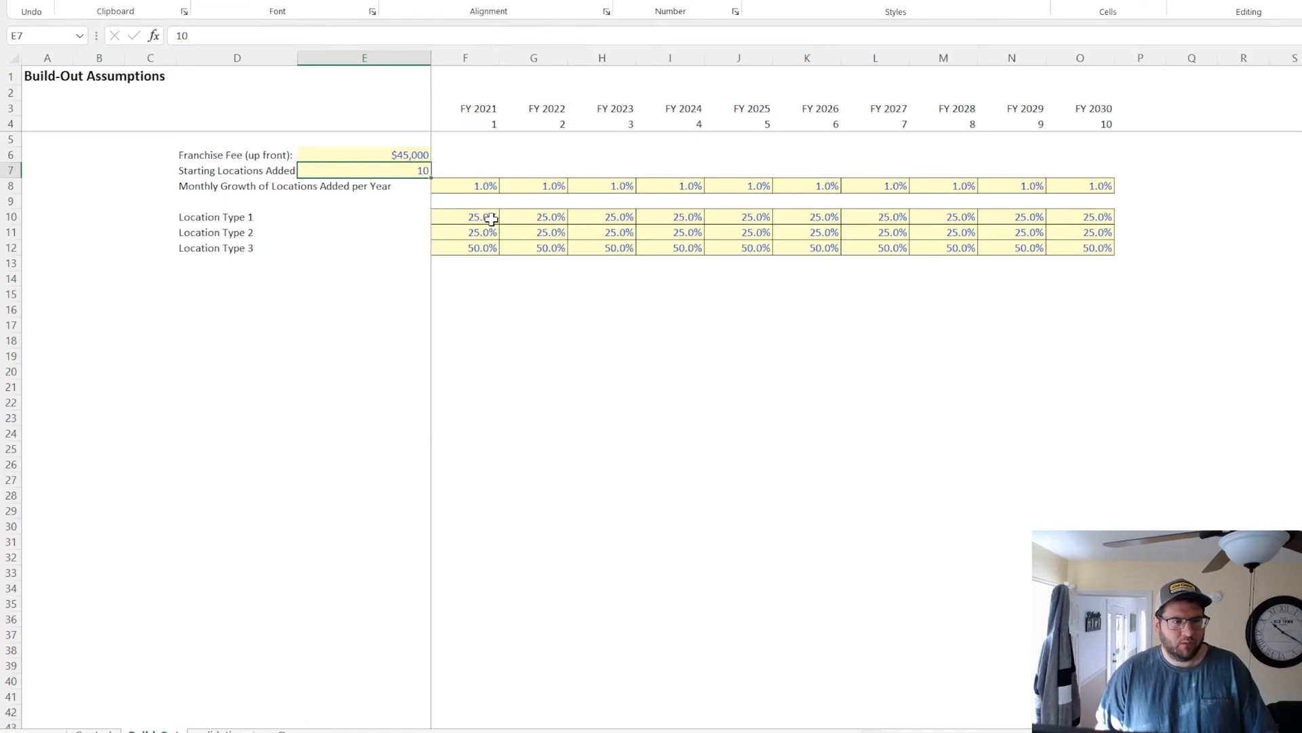
{"action": "left_click_drag", "start_coordinate": [488, 217], "coordinate": [481, 247]}
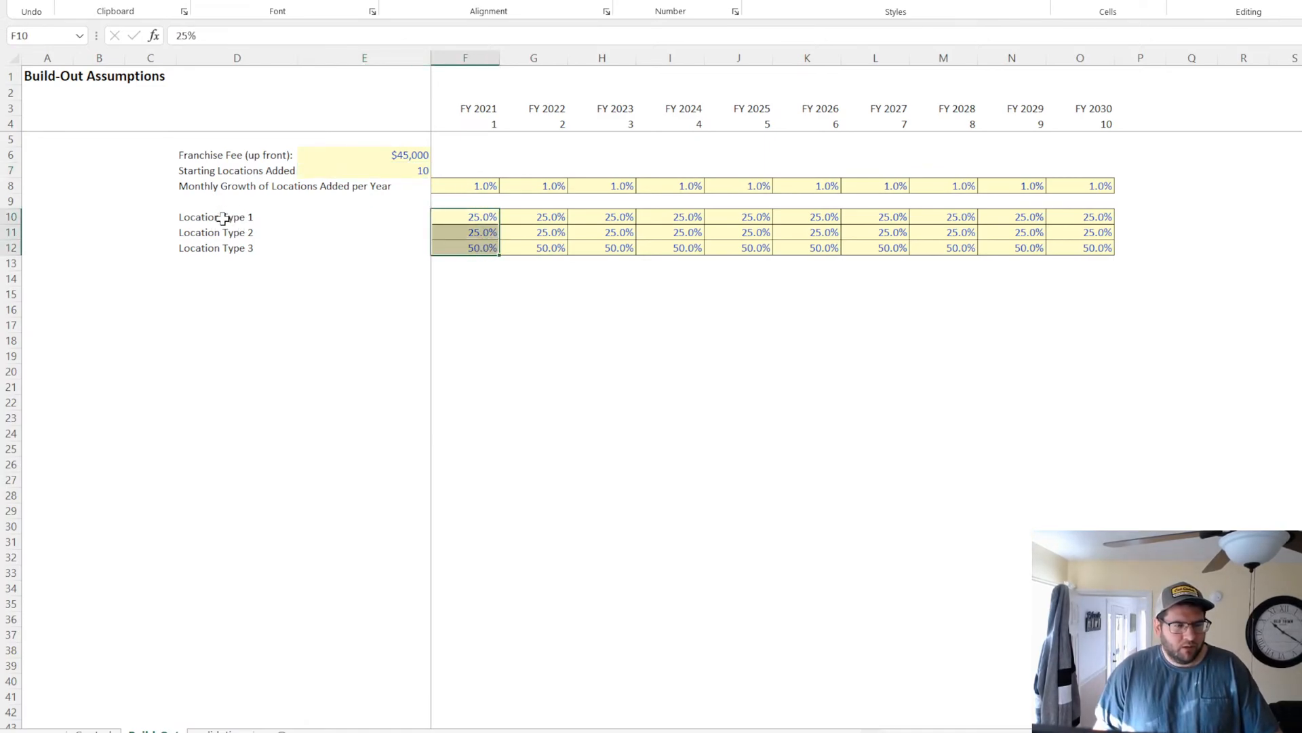
{"action": "left_click_drag", "start_coordinate": [213, 221], "coordinate": [1067, 239]}
{"action": "key", "text": "ctrl+c"}
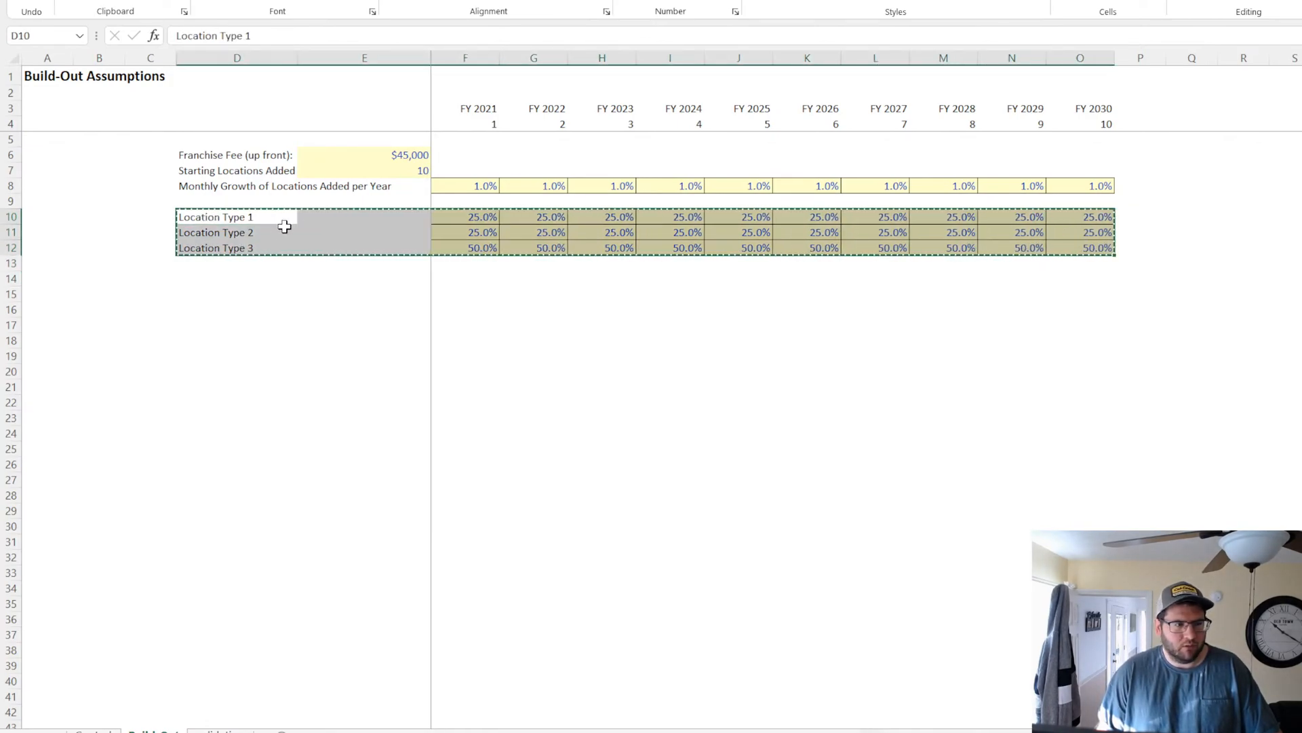
{"action": "left_click", "coordinate": [218, 268]}
{"action": "left_click", "coordinate": [210, 278]}
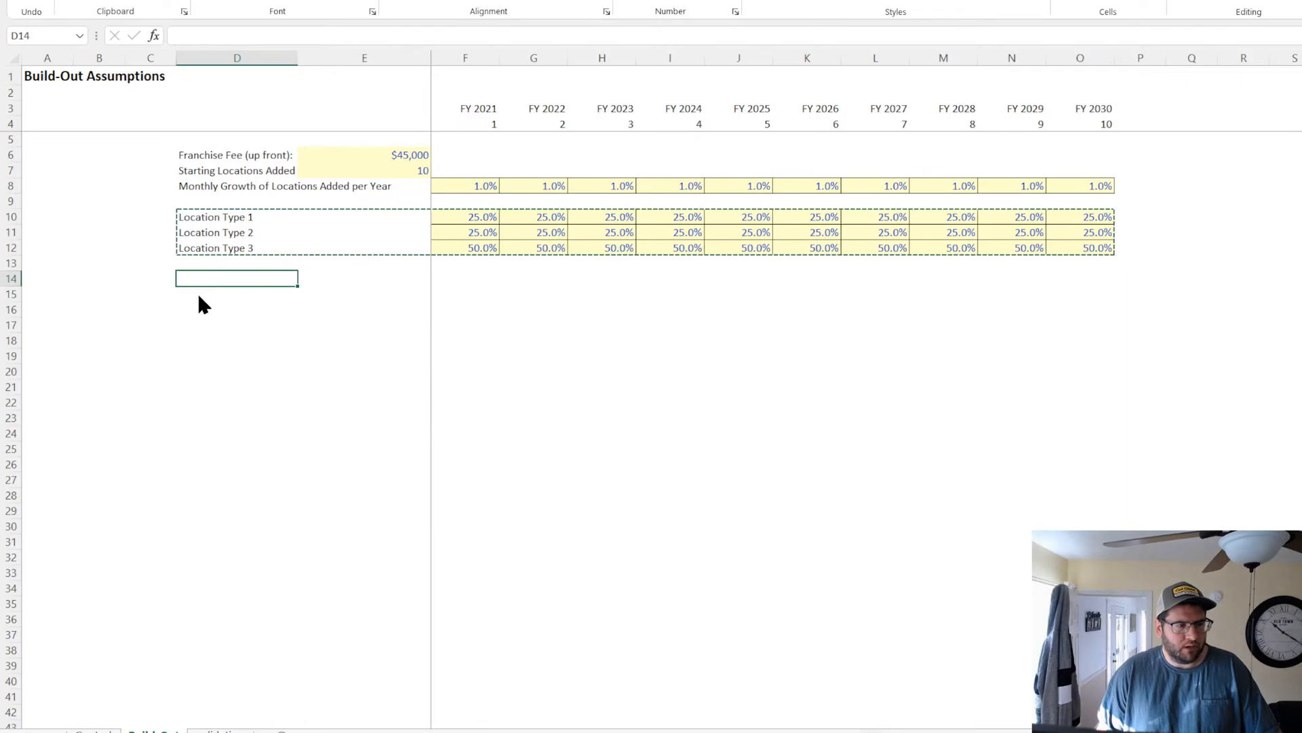
{"action": "left_click", "coordinate": [197, 292]}
{"action": "key", "text": "ctrl+v"}
Enter the heading "Average Starting Annual Revenue per Location Type" in D14 above the copied block
{"action": "left_click", "coordinate": [229, 275]}
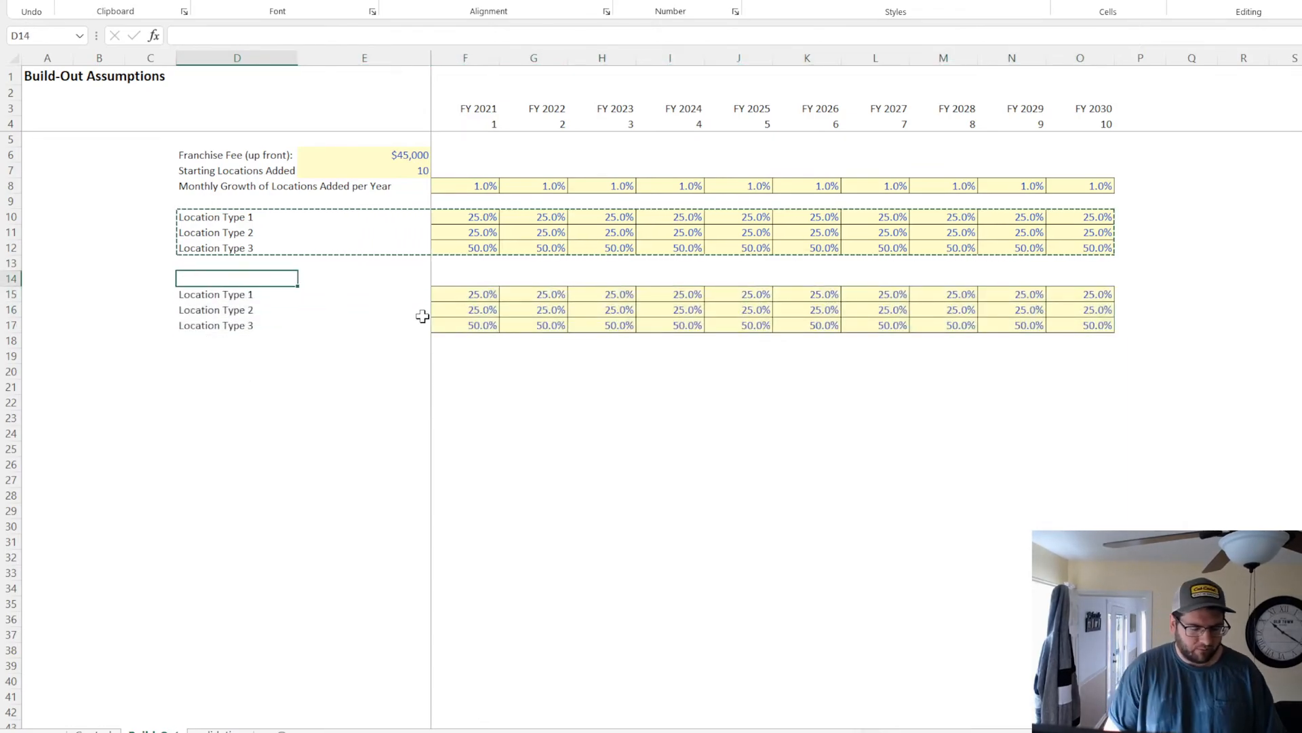
{"action": "type", "text": "Average"}
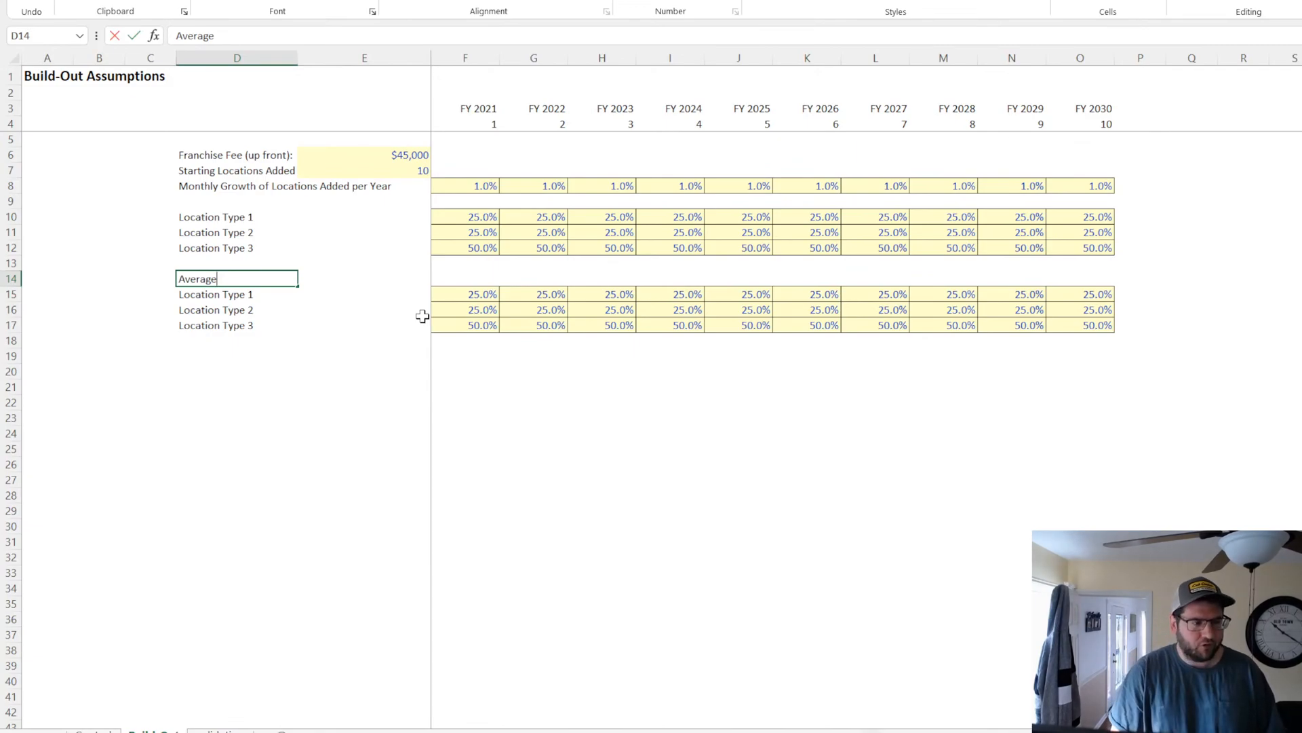
{"action": "type", "text": " Starting An"}
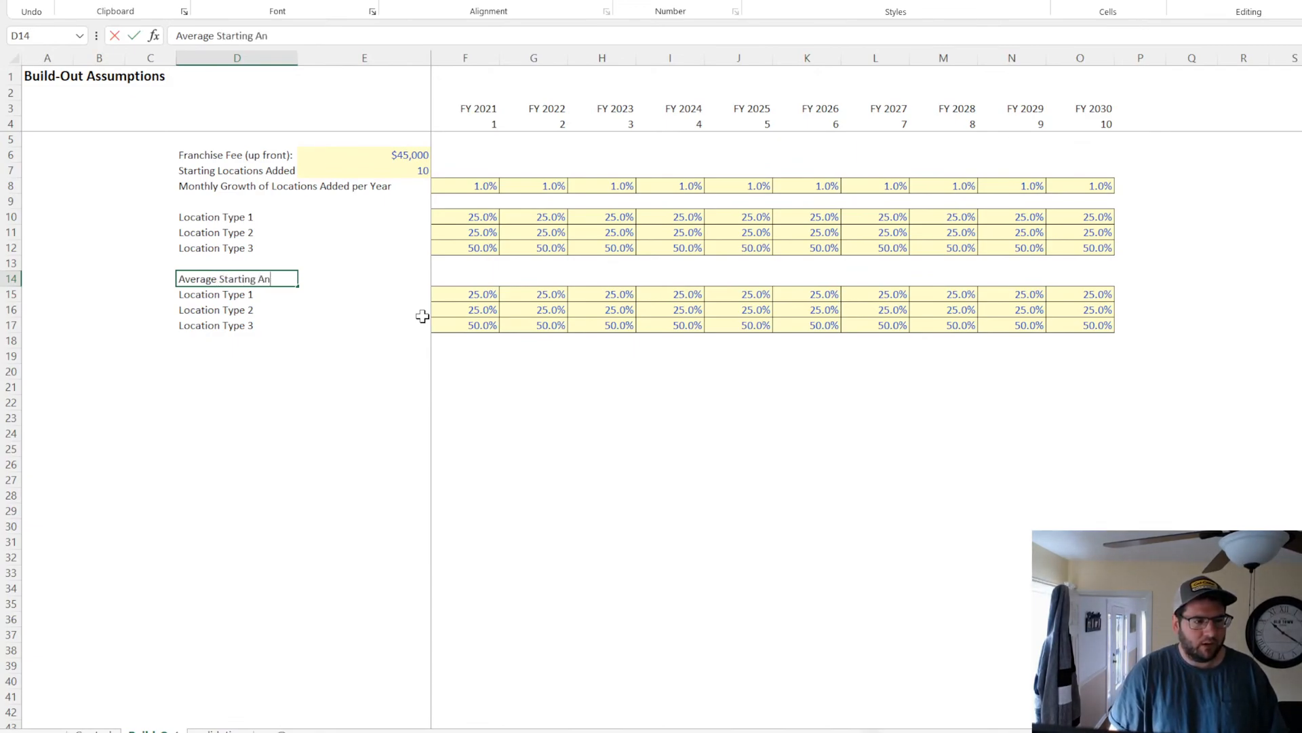
{"action": "type", "text": "nual Revenue"}
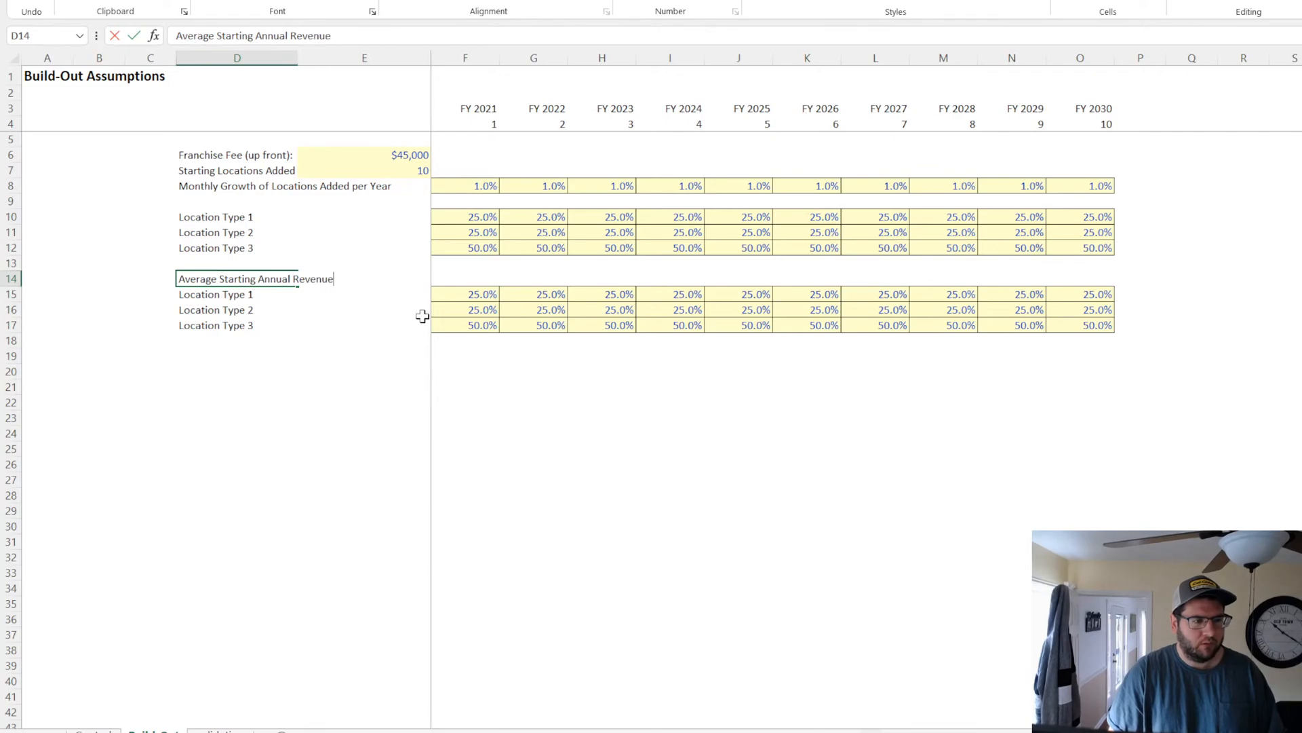
{"action": "type", "text": " per Location Type"}
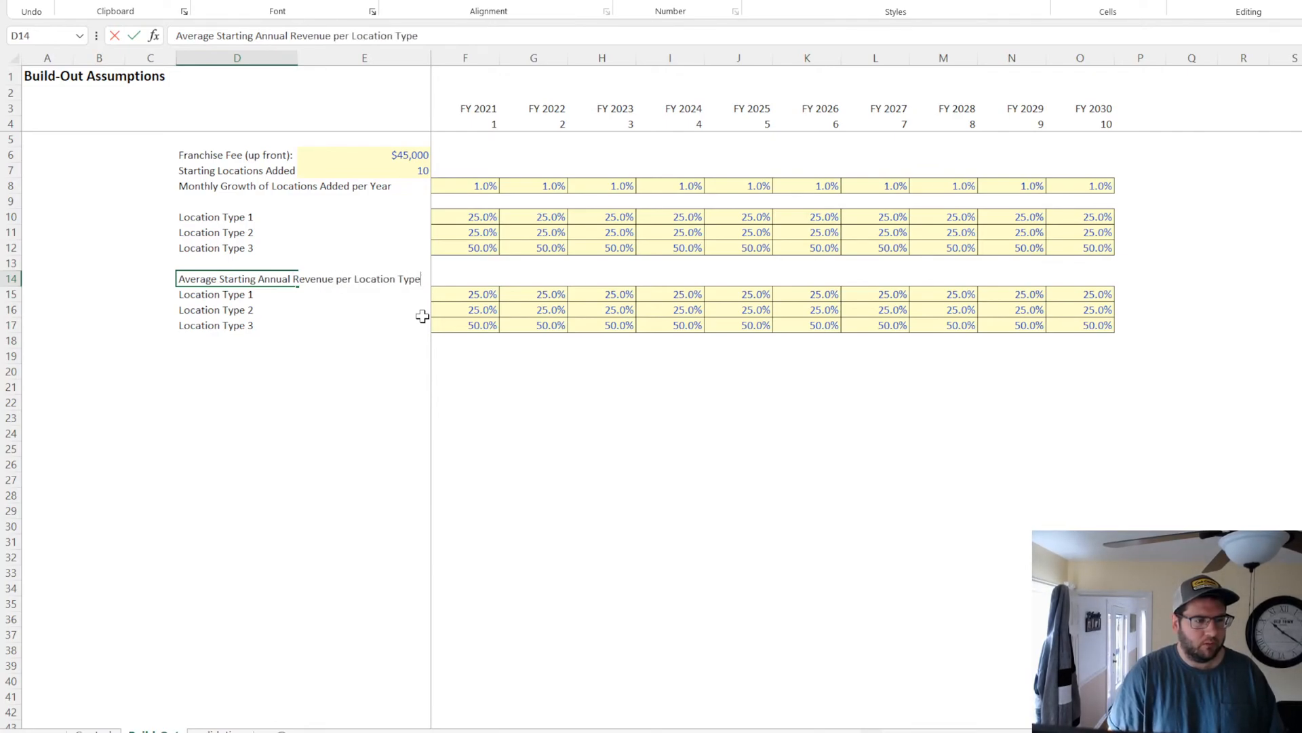
{"action": "key", "text": "Return"}
Format the copied yearly inputs F15:O17 as dollar currency
{"action": "left_click_drag", "start_coordinate": [461, 303], "coordinate": [1093, 325]}
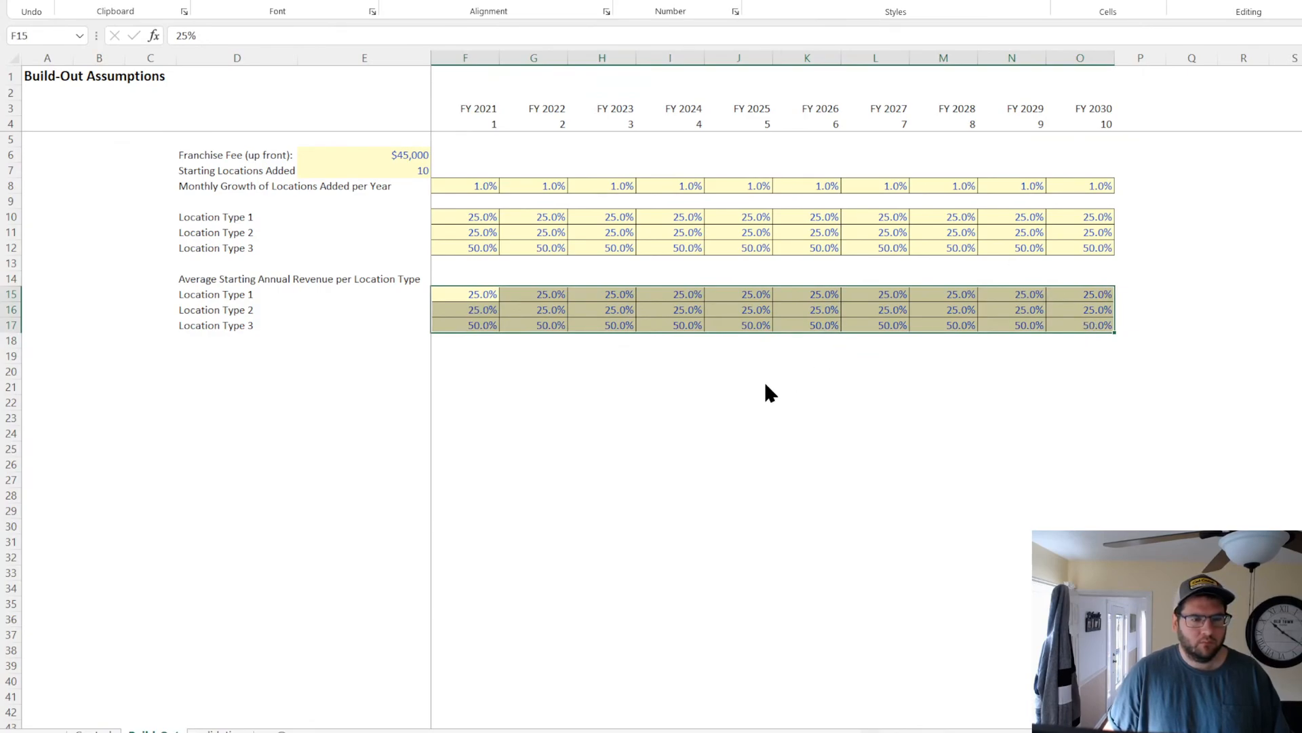
{"action": "key", "text": "ctrl+shift+4"}
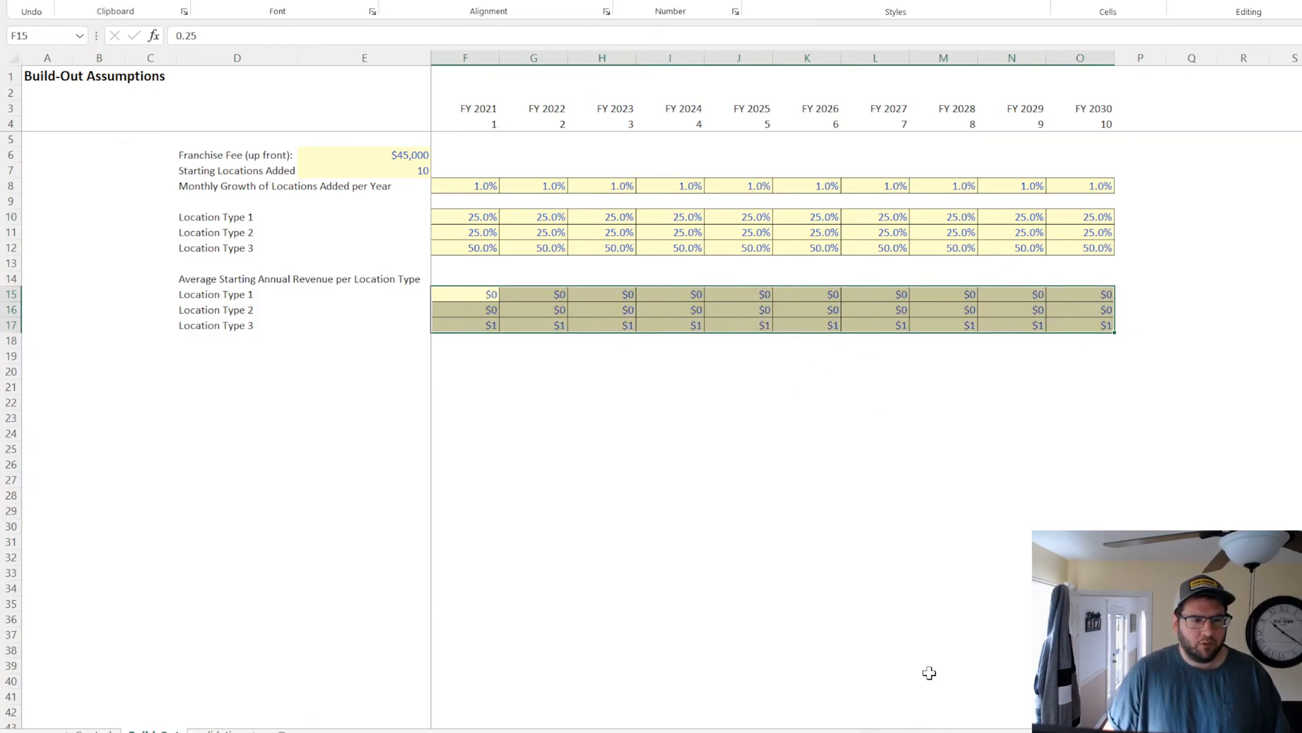
{"action": "left_click", "coordinate": [544, 479]}
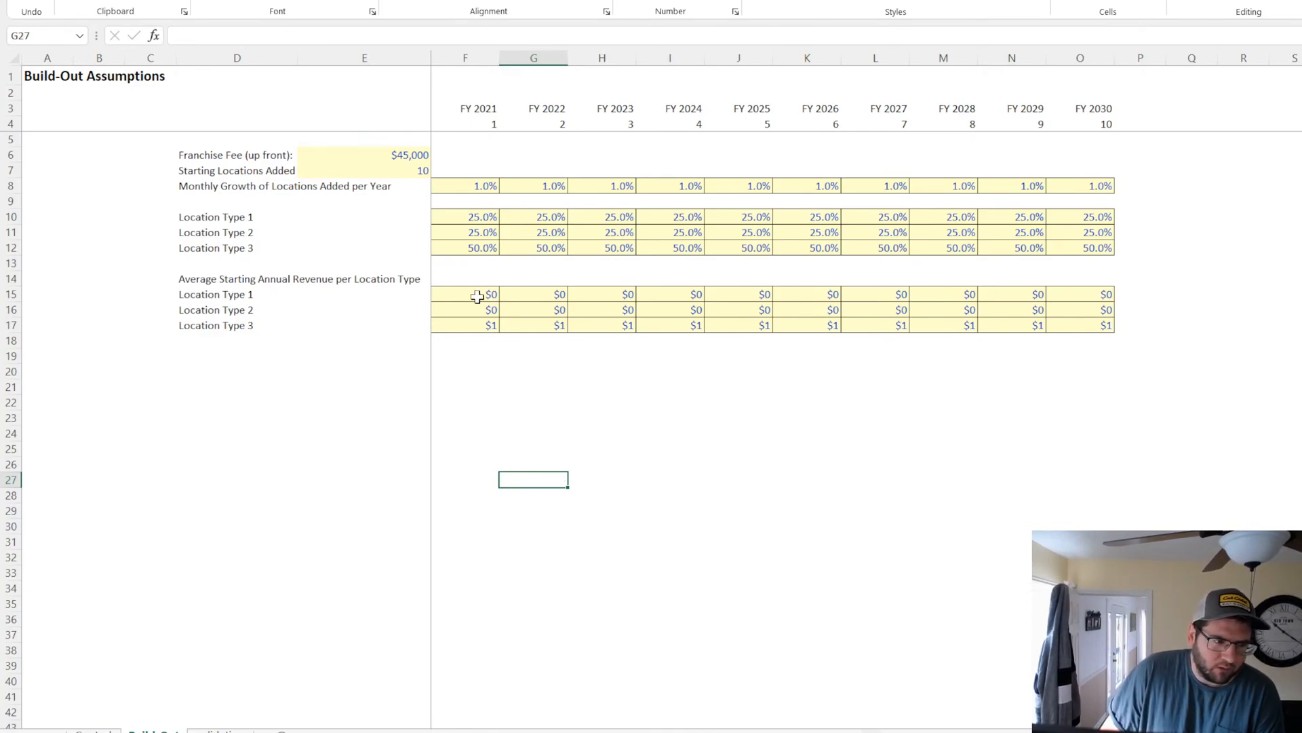
Set the FY 2021 starting revenue to 2,000,000 for Location Type 1, 8,000,000 for Type 2 and 550,000 for Type 3
{"action": "left_click", "coordinate": [479, 293]}
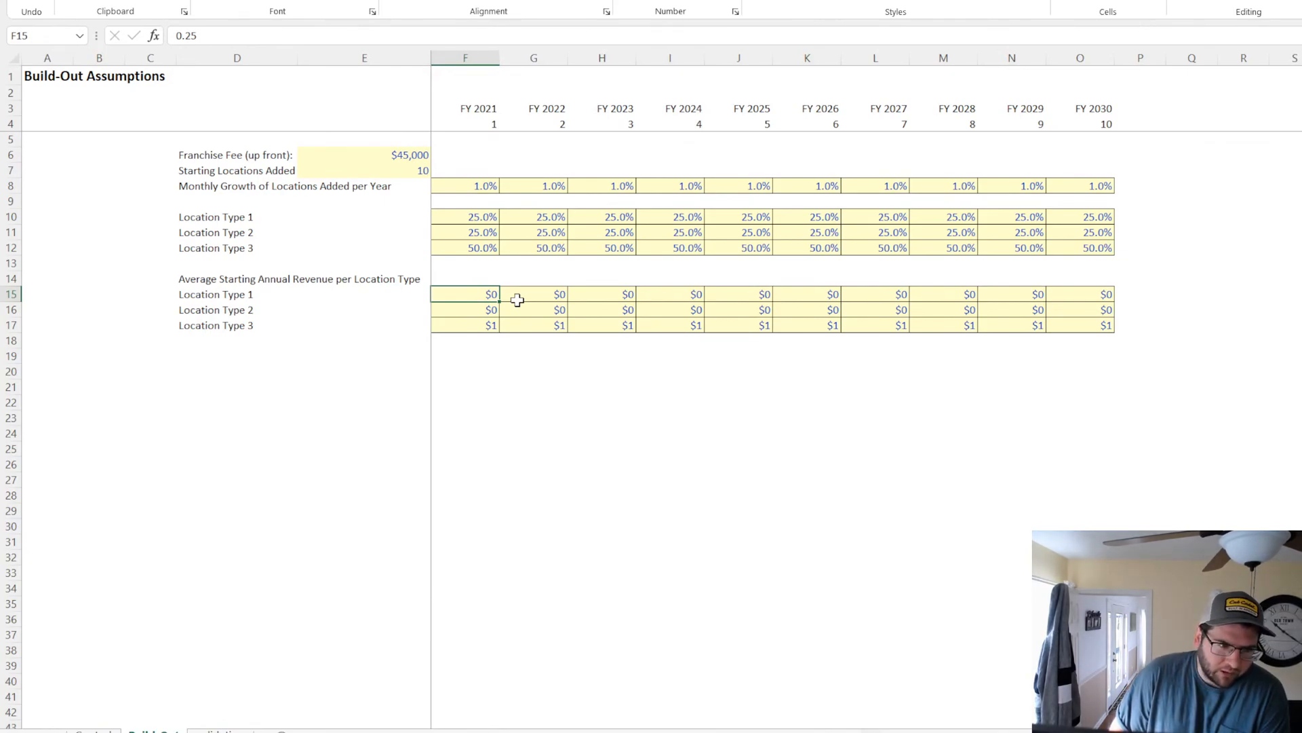
{"action": "type", "text": "2000000"}
{"action": "key", "text": "Return"}
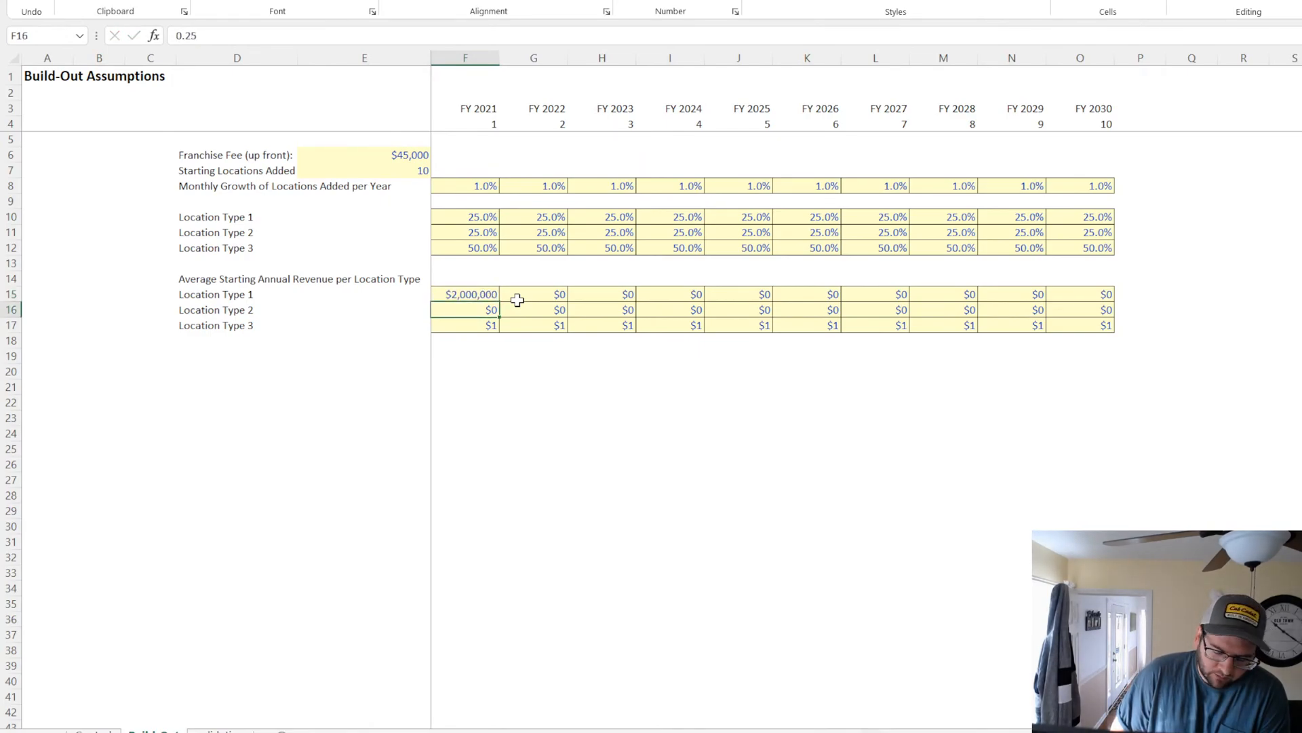
{"action": "type", "text": "8,00"}
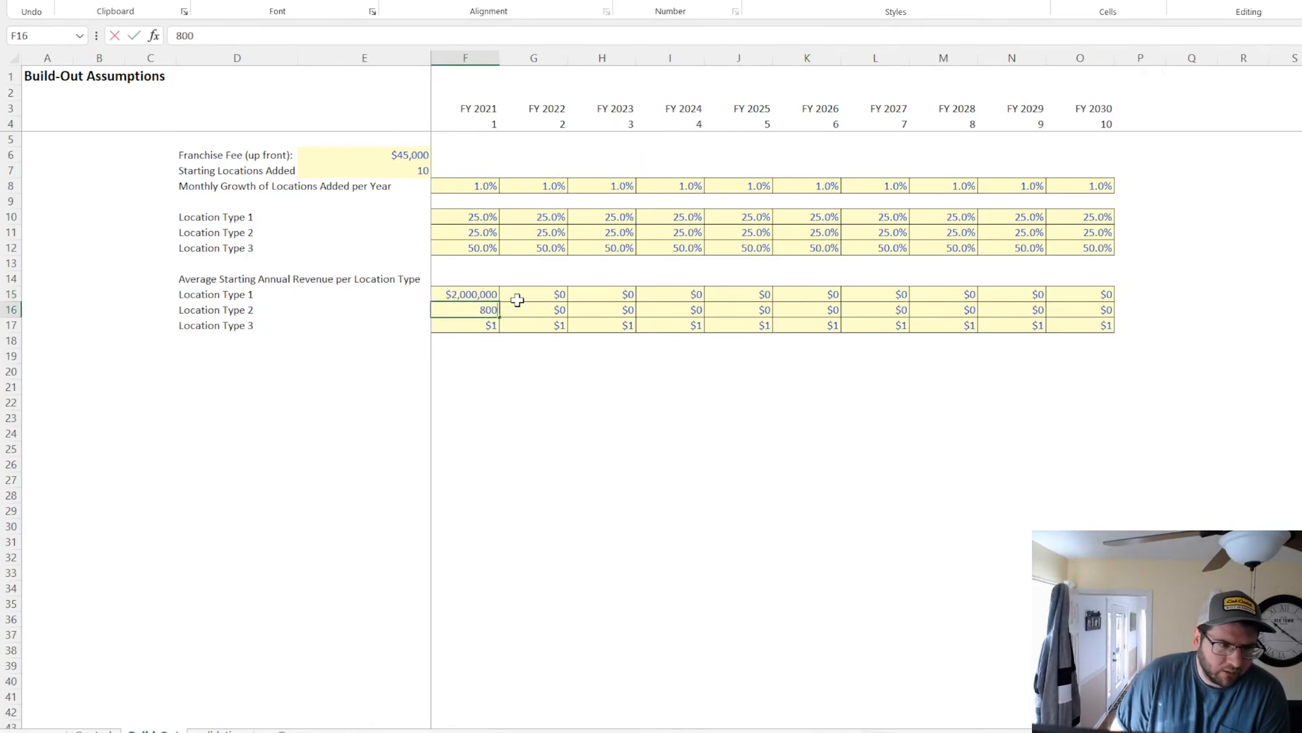
{"action": "type", "text": "0,000"}
{"action": "key", "text": "Return"}
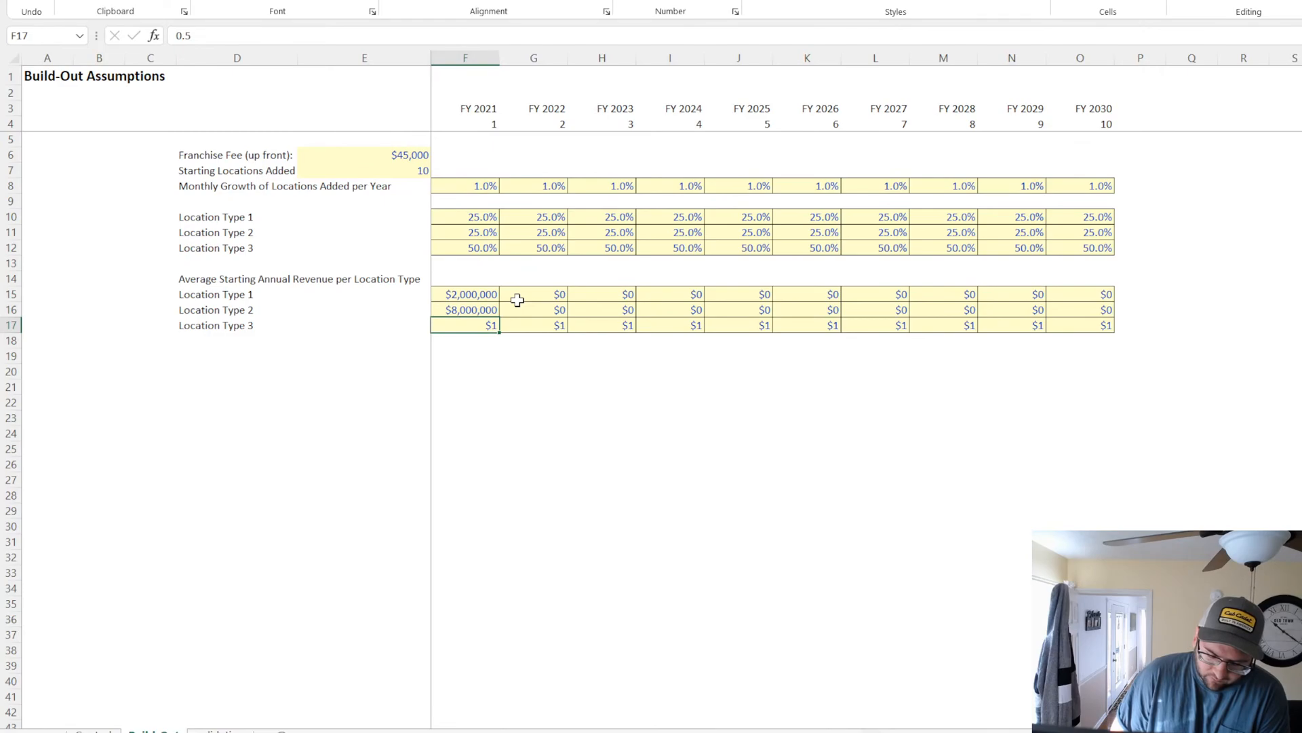
{"action": "type", "text": "550,000"}
{"action": "key", "text": "Return"}
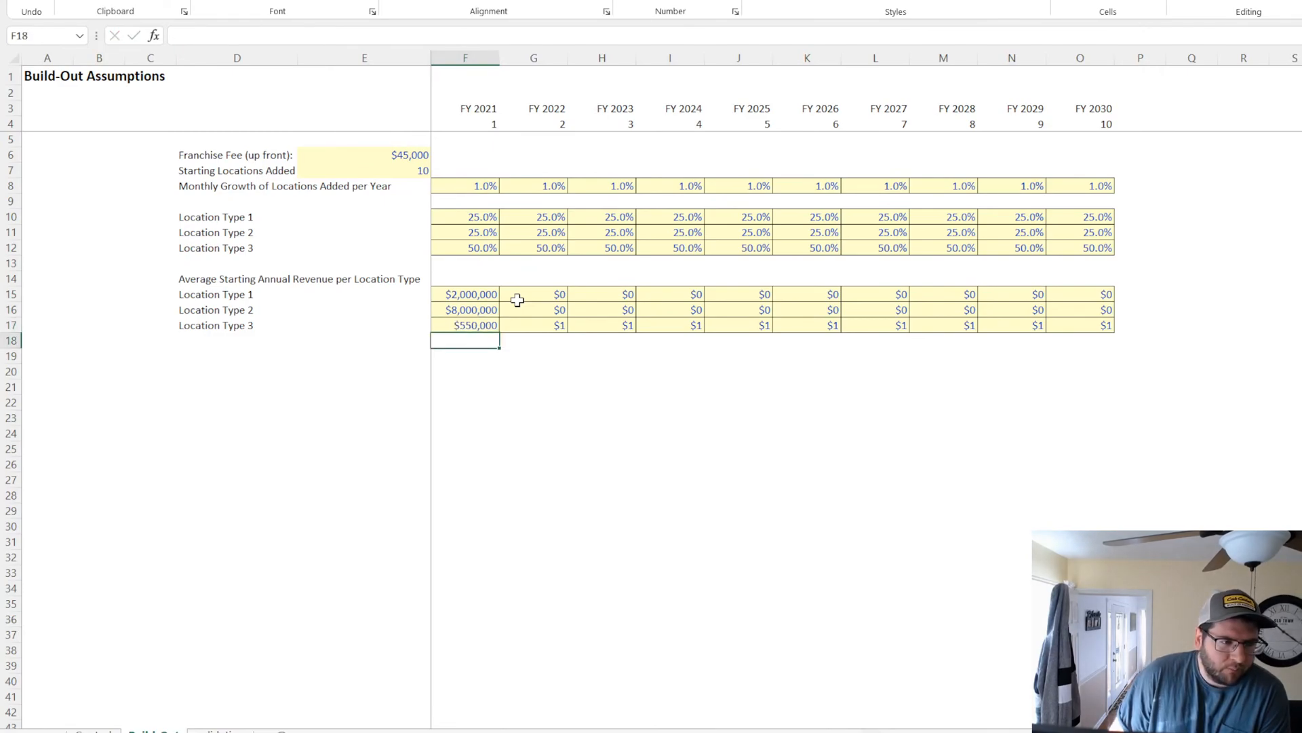
Fill the FY 2021 starting revenues in F15:F17 across to FY 2030 and underline the heading in D14
{"action": "left_click_drag", "start_coordinate": [485, 294], "coordinate": [1105, 325]}
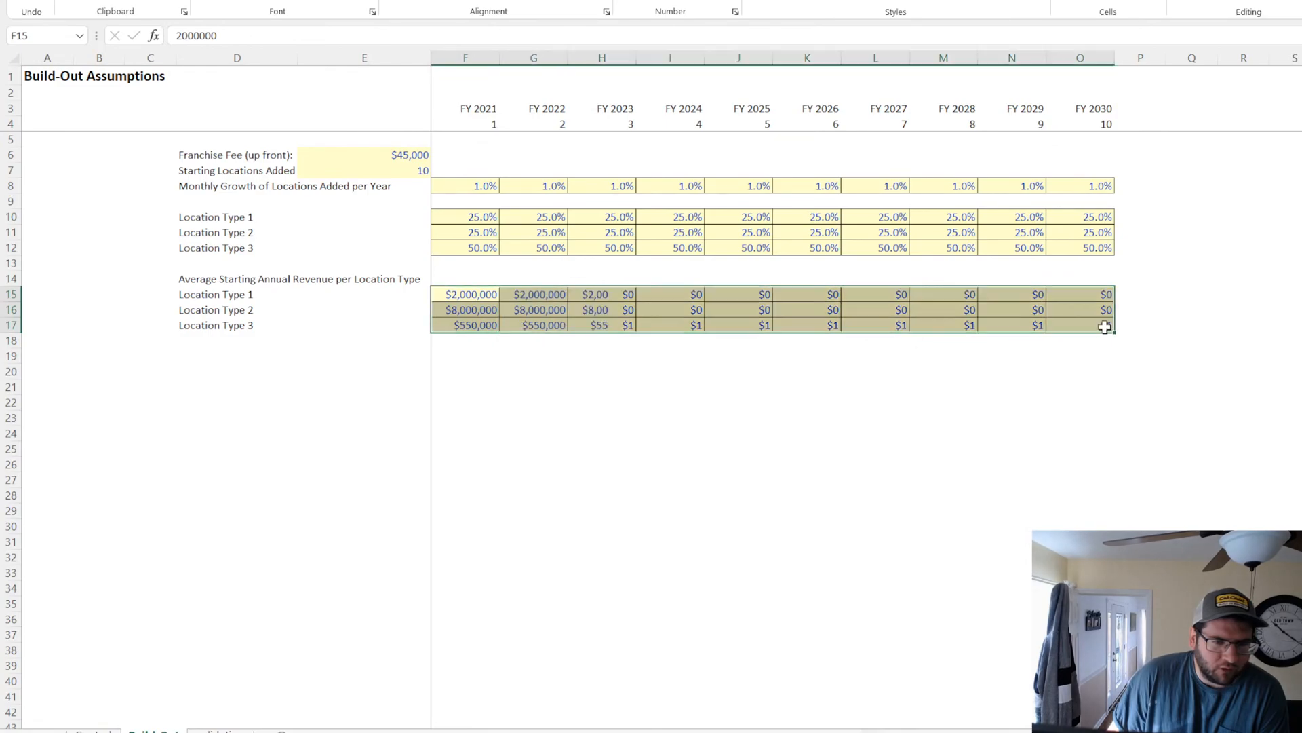
{"action": "left_click", "coordinate": [249, 279]}
{"action": "left_click", "coordinate": [251, 2]}
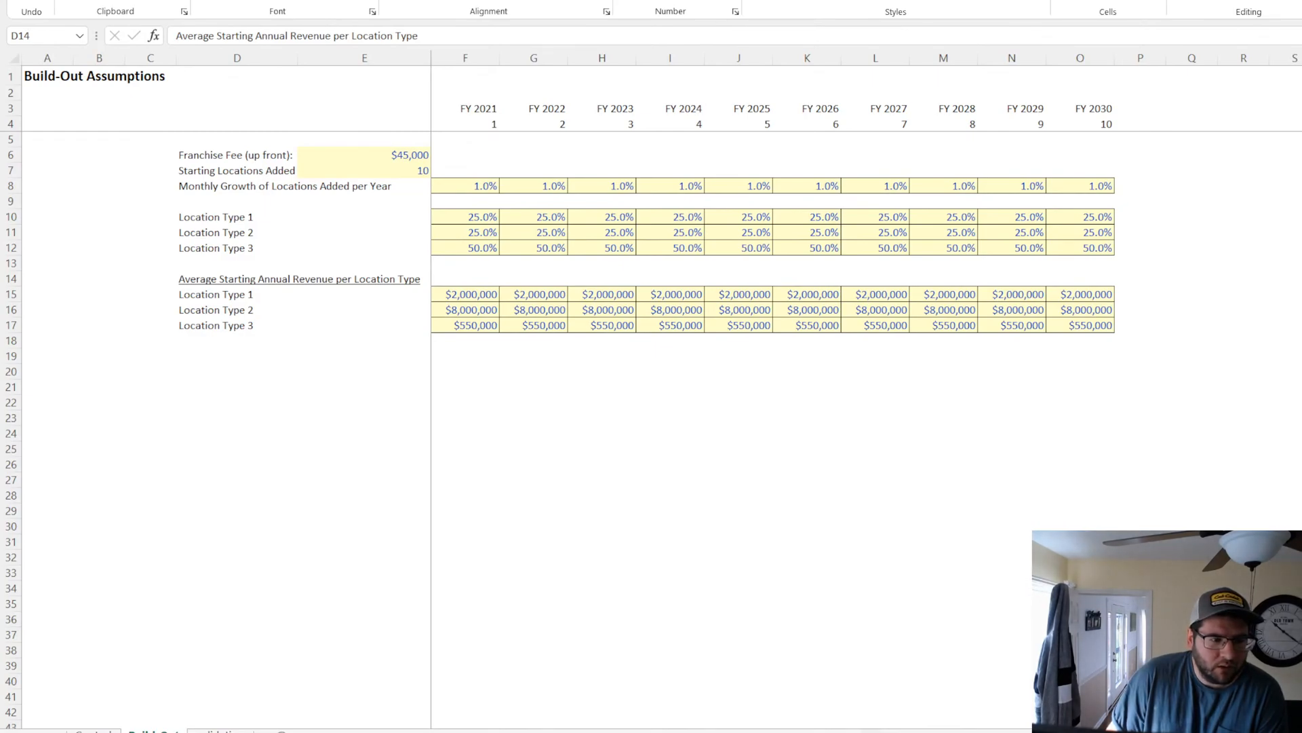
{"action": "key", "text": "alt+Tab"}
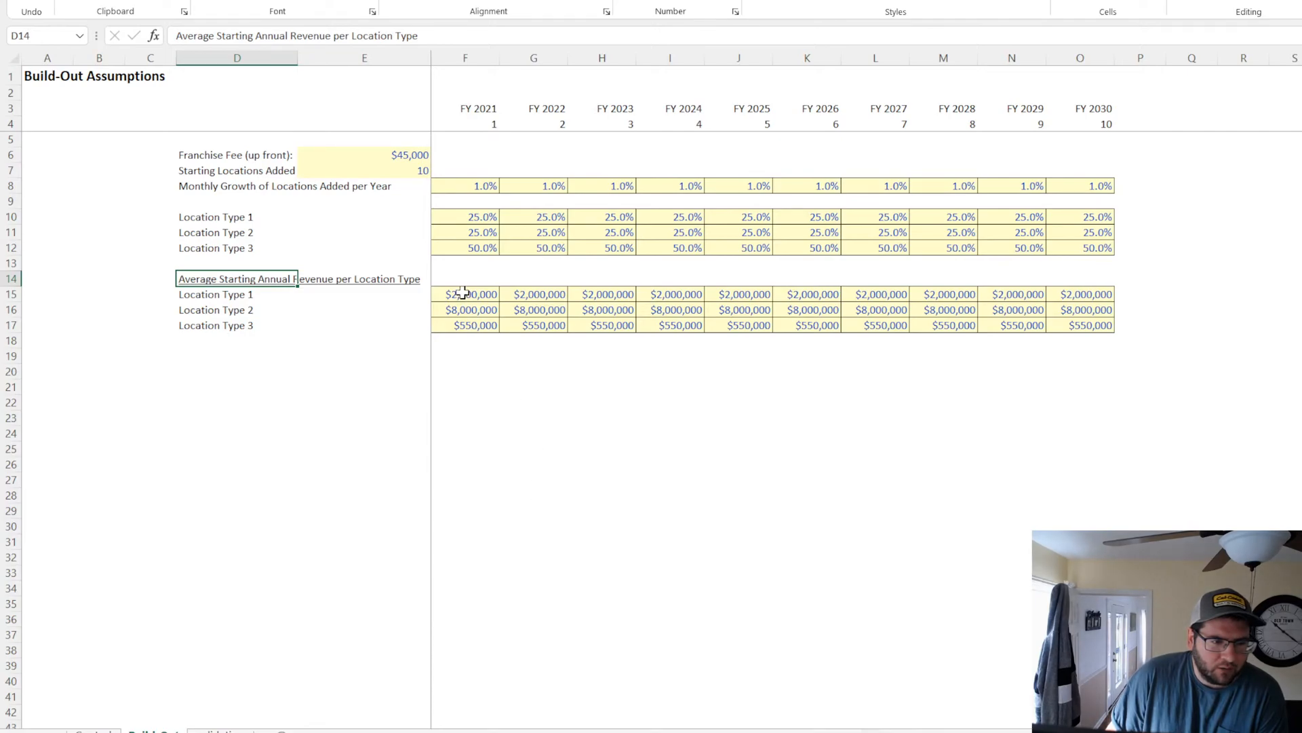
{"action": "left_click_drag", "start_coordinate": [462, 292], "coordinate": [458, 323]}
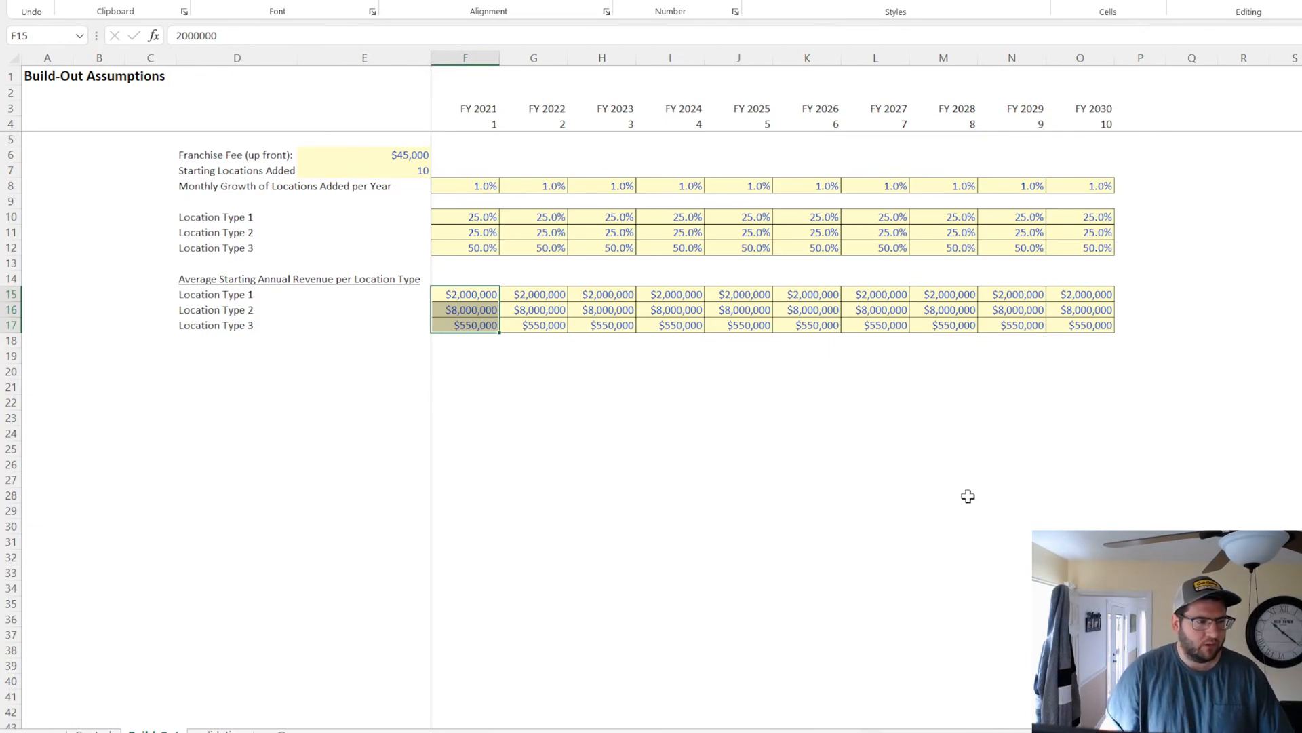
Copy the revenue heading, location labels and FY 2021 inputs in D14:F17 and paste them at D19
{"action": "left_click", "coordinate": [201, 341]}
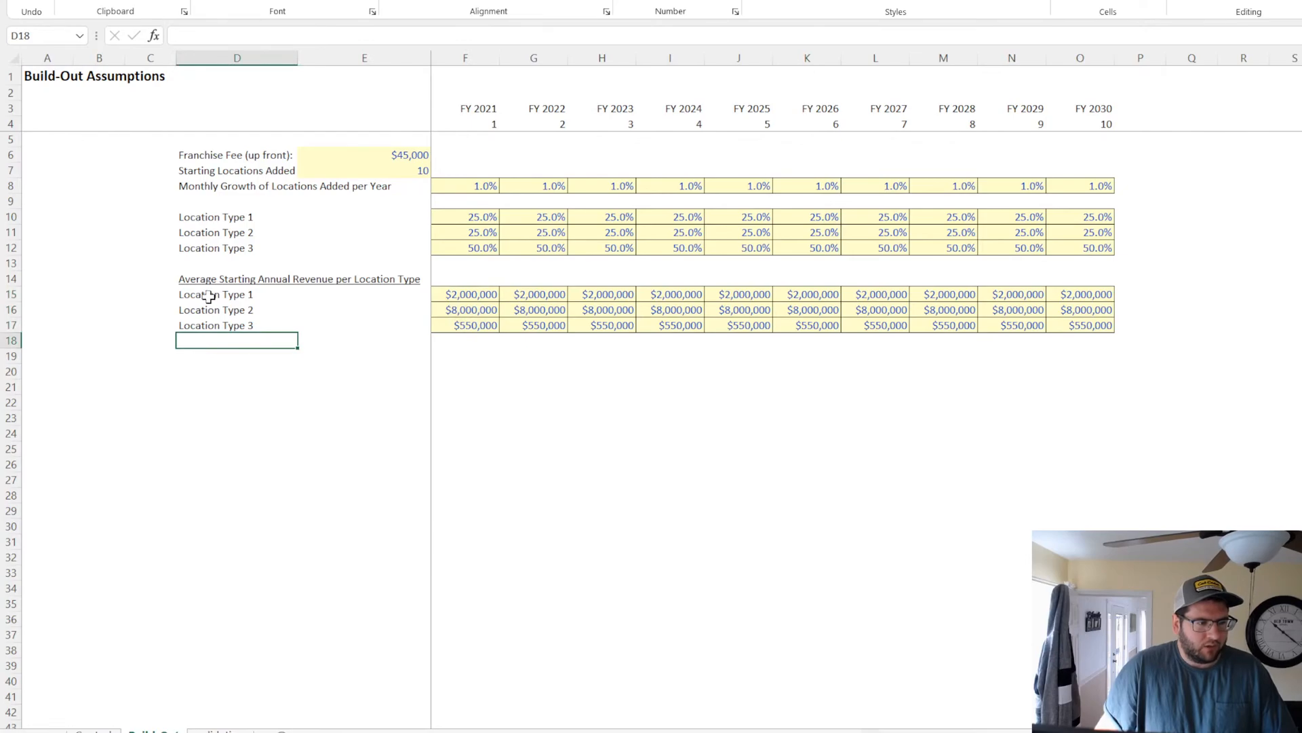
{"action": "left_click_drag", "start_coordinate": [208, 296], "coordinate": [216, 327]}
{"action": "key", "text": "ctrl+c"}
{"action": "left_click", "coordinate": [193, 346]}
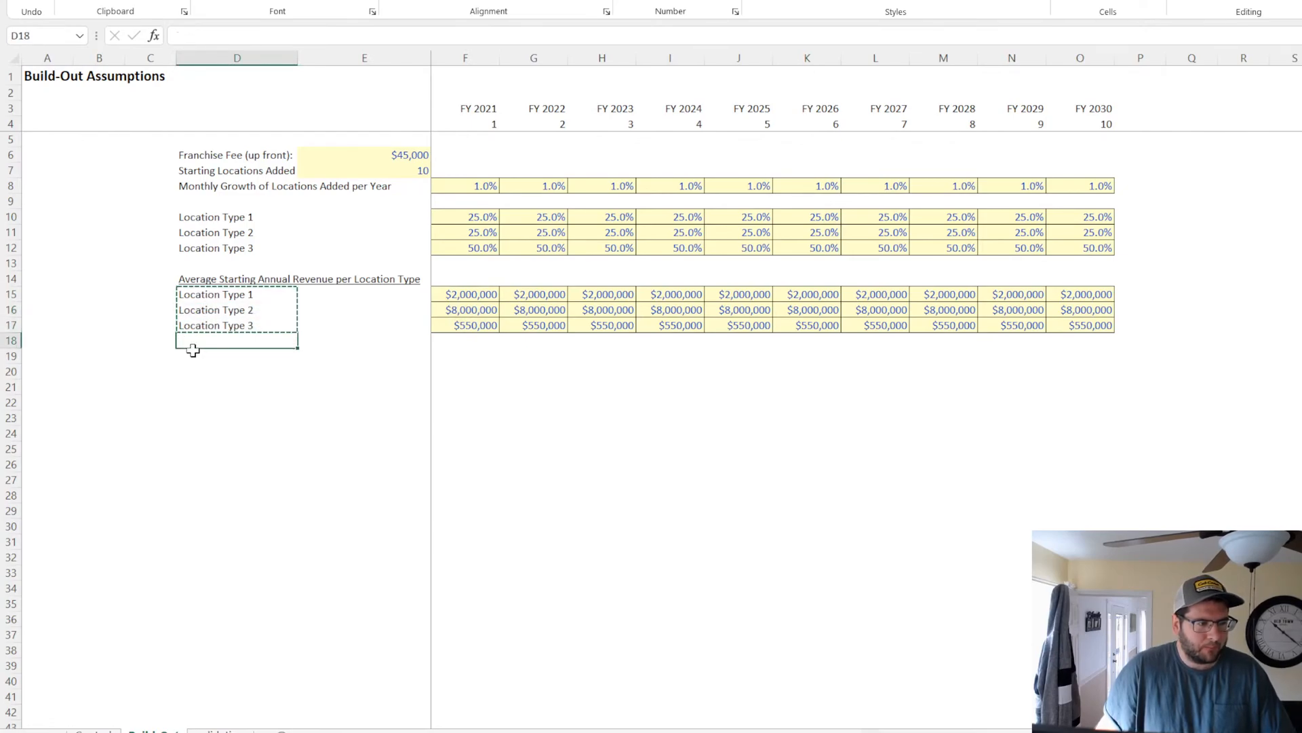
{"action": "left_click_drag", "start_coordinate": [204, 279], "coordinate": [467, 322]}
{"action": "key", "text": "ctrl+c"}
{"action": "left_click", "coordinate": [212, 354]}
{"action": "key", "text": "ctrl+v"}
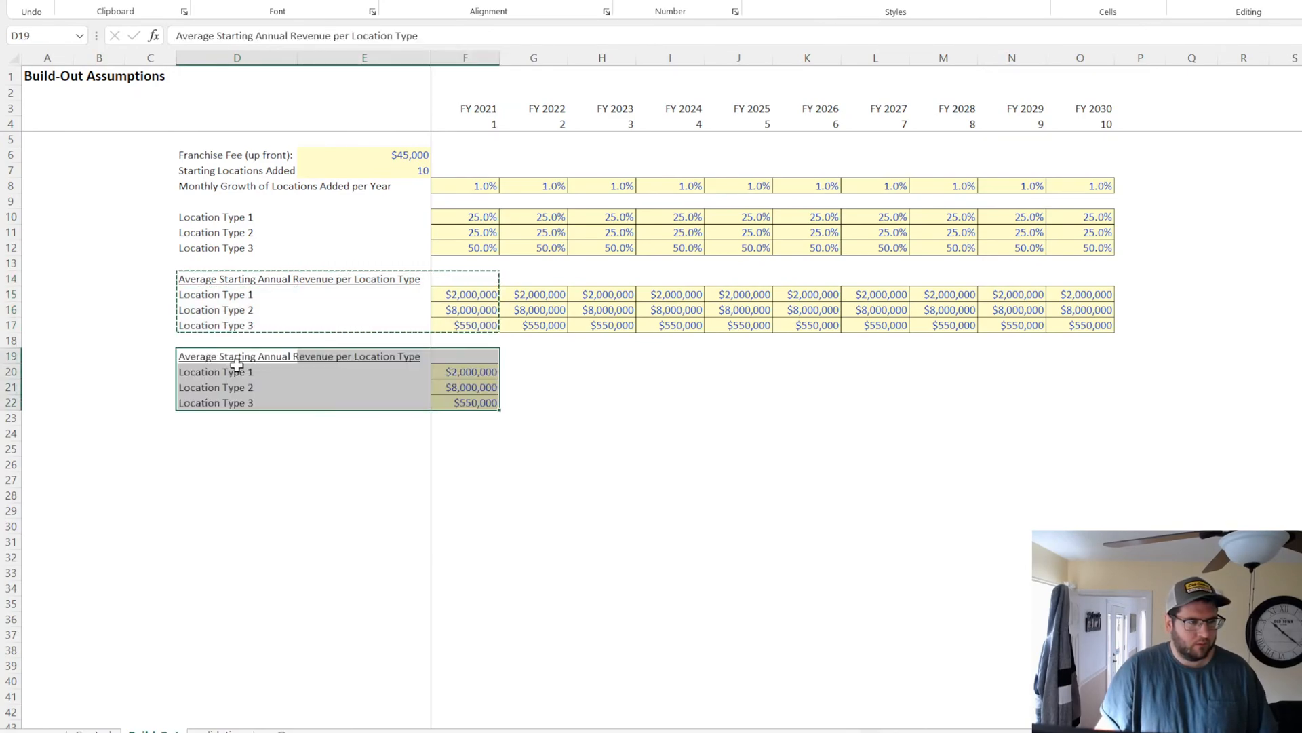
Copy the percentage input F10 into F20 and fill it down through F22
{"action": "left_click", "coordinate": [483, 217]}
{"action": "key", "text": "ctrl+c"}
{"action": "left_click", "coordinate": [461, 372]}
{"action": "key", "text": "ctrl+v"}
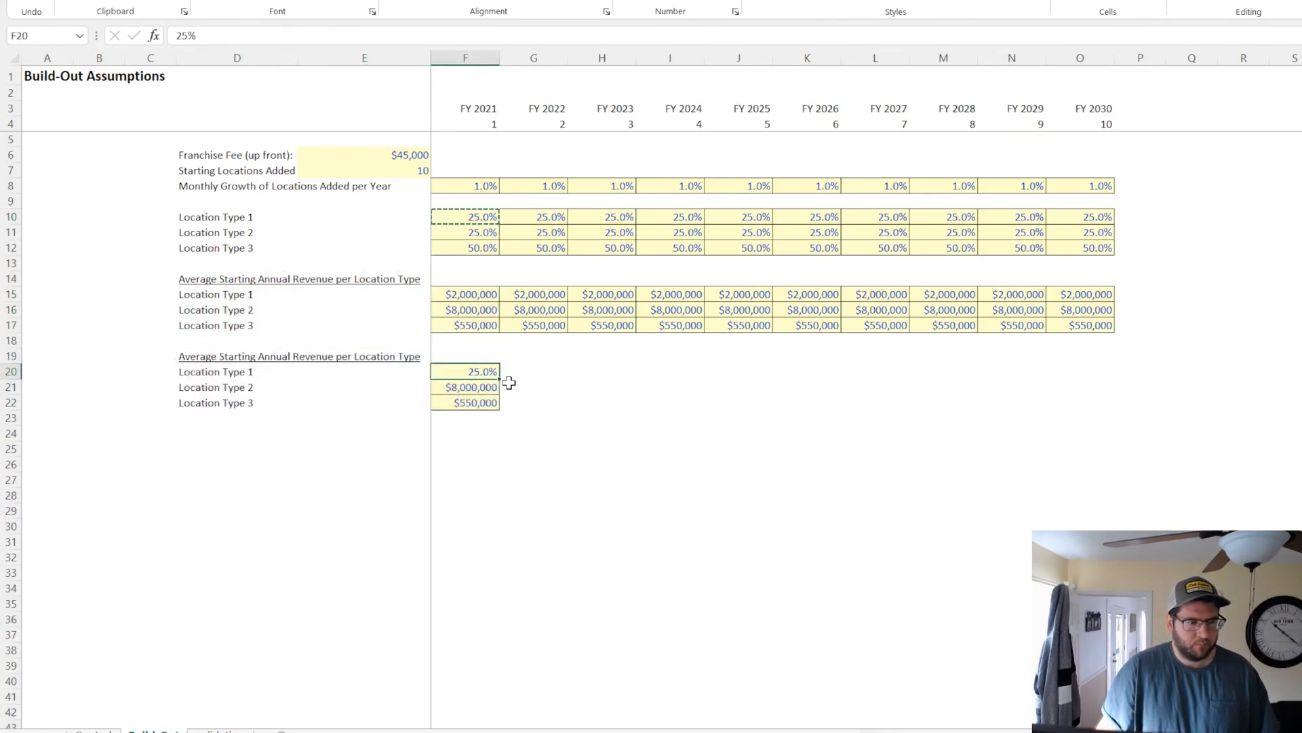
{"action": "left_click_drag", "start_coordinate": [500, 379], "coordinate": [491, 403]}
Replace the heading in D19 with "Annual Average Revenue Growth"
{"action": "left_click", "coordinate": [211, 356]}
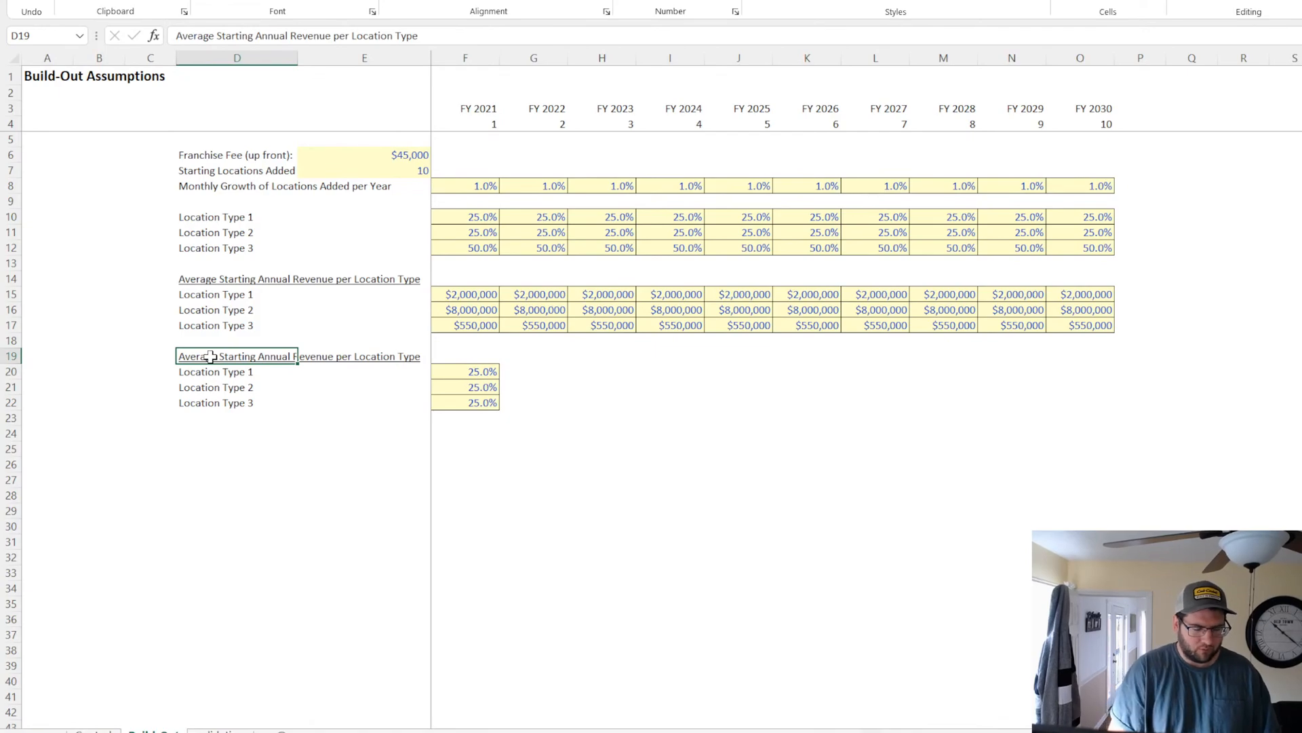
{"action": "type", "text": "Annual Growth R"}
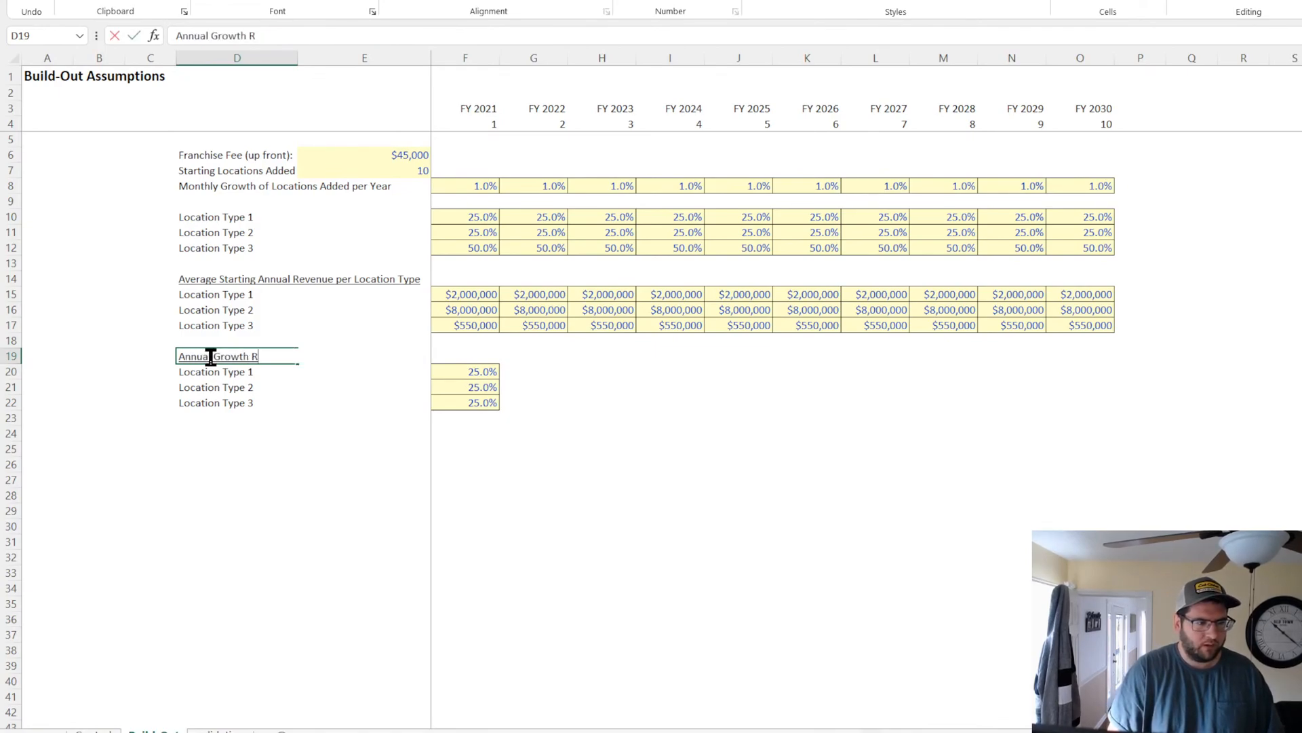
{"action": "key", "text": "BackSpace"}
{"action": "key", "text": "BackSpace"}
{"action": "key", "text": "BackSpace"}
{"action": "key", "text": "BackSpace"}
{"action": "key", "text": "BackSpace"}
{"action": "key", "text": "BackSpace"}
{"action": "key", "text": "BackSpace"}
{"action": "key", "text": "BackSpace"}
{"action": "type", "text": "Averag"}
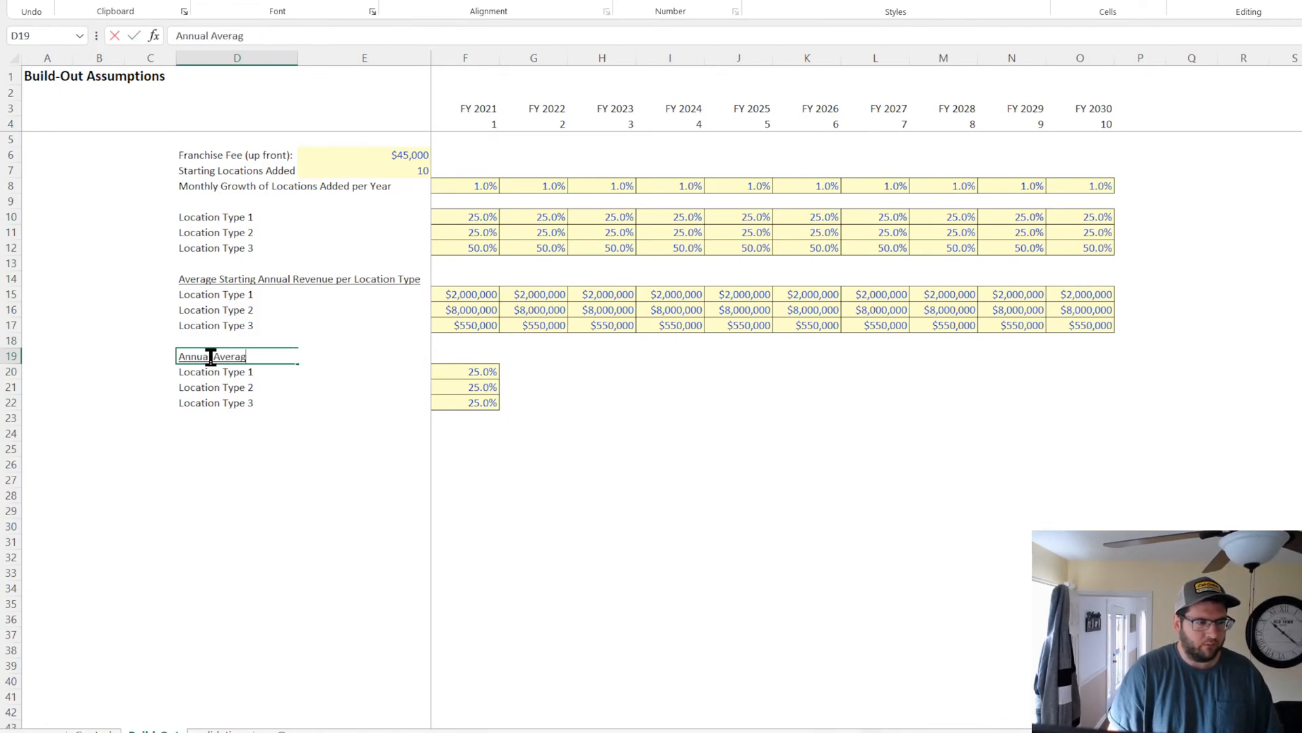
{"action": "type", "text": "e Revenue Growth"}
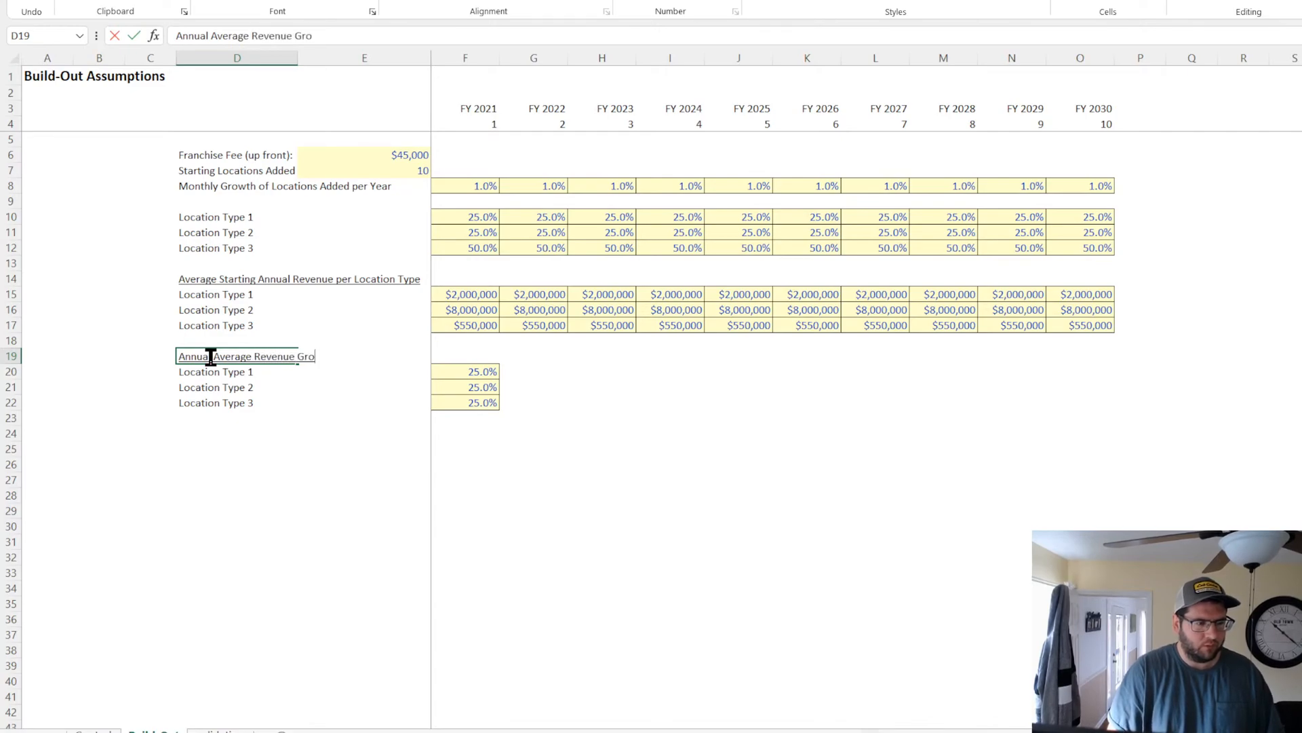
{"action": "key", "text": "Return"}
Set FY 2021 revenue growth to 10%, 5% and 15% for Location Types 1 to 3, and fill the rates across to FY 2030
{"action": "left_click", "coordinate": [453, 373]}
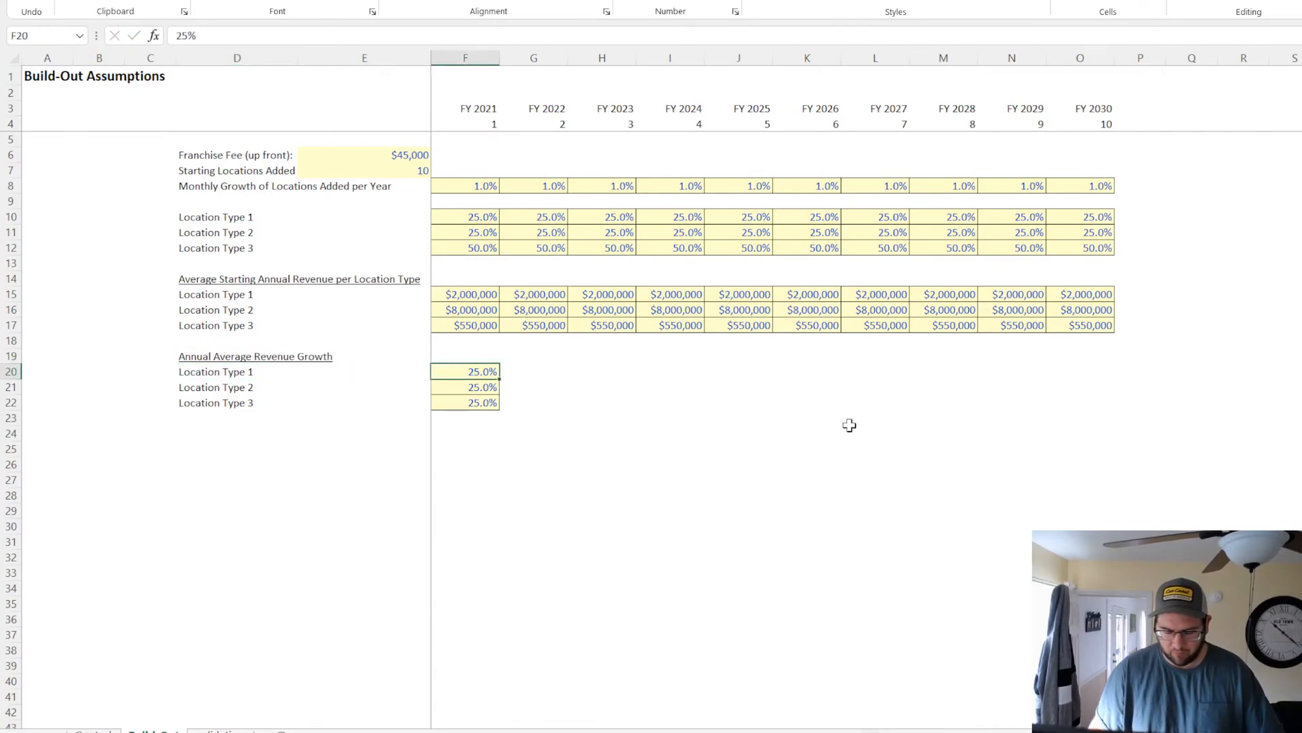
{"action": "type", "text": "10"}
{"action": "key", "text": "Return"}
{"action": "type", "text": "5"}
{"action": "key", "text": "Return"}
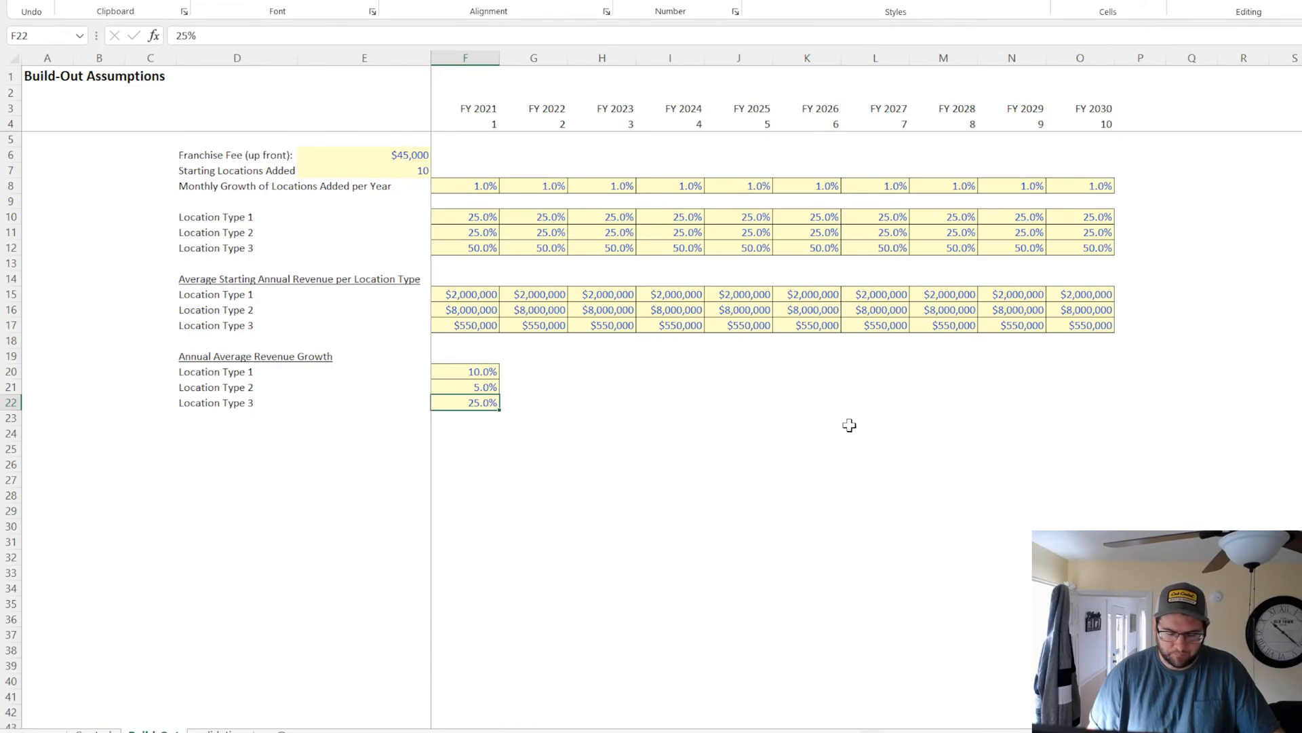
{"action": "type", "text": "15"}
{"action": "key", "text": "Return"}
{"action": "left_click_drag", "start_coordinate": [488, 372], "coordinate": [1112, 407]}
{"action": "left_click", "coordinate": [845, 556]}
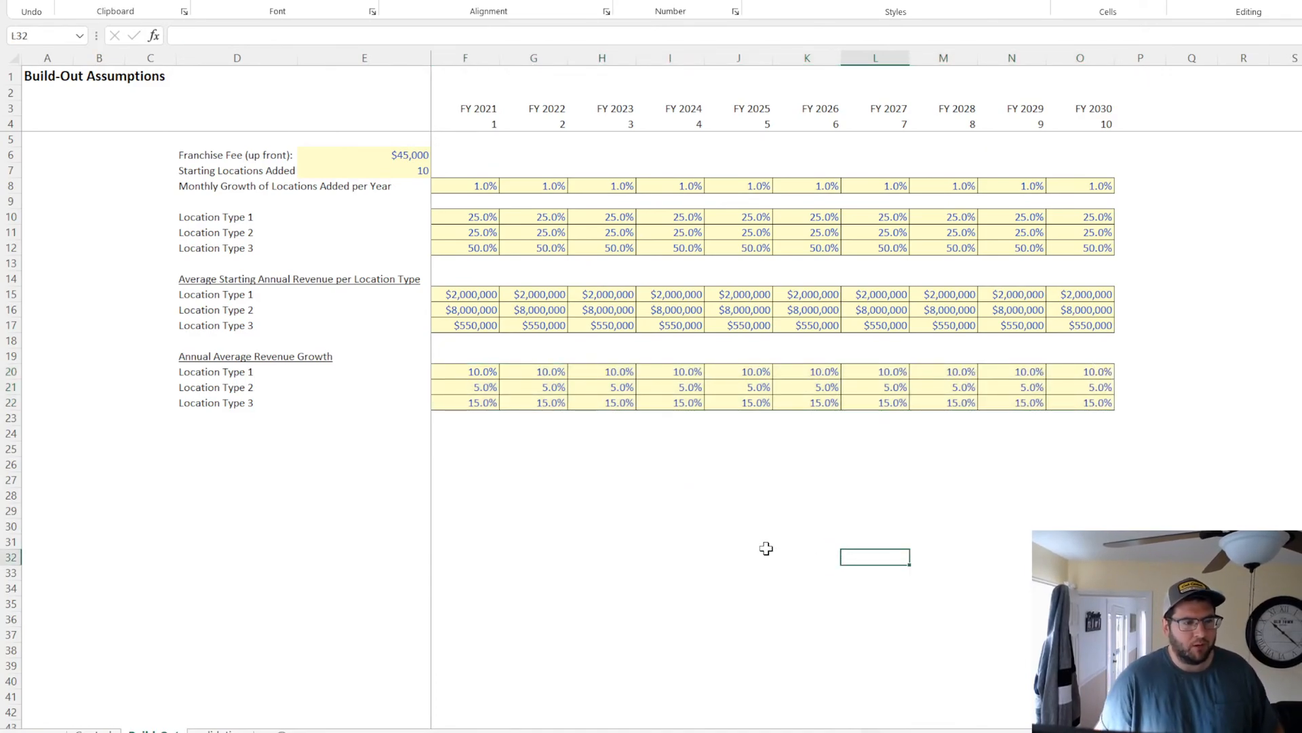
{"action": "left_click", "coordinate": [670, 299]}
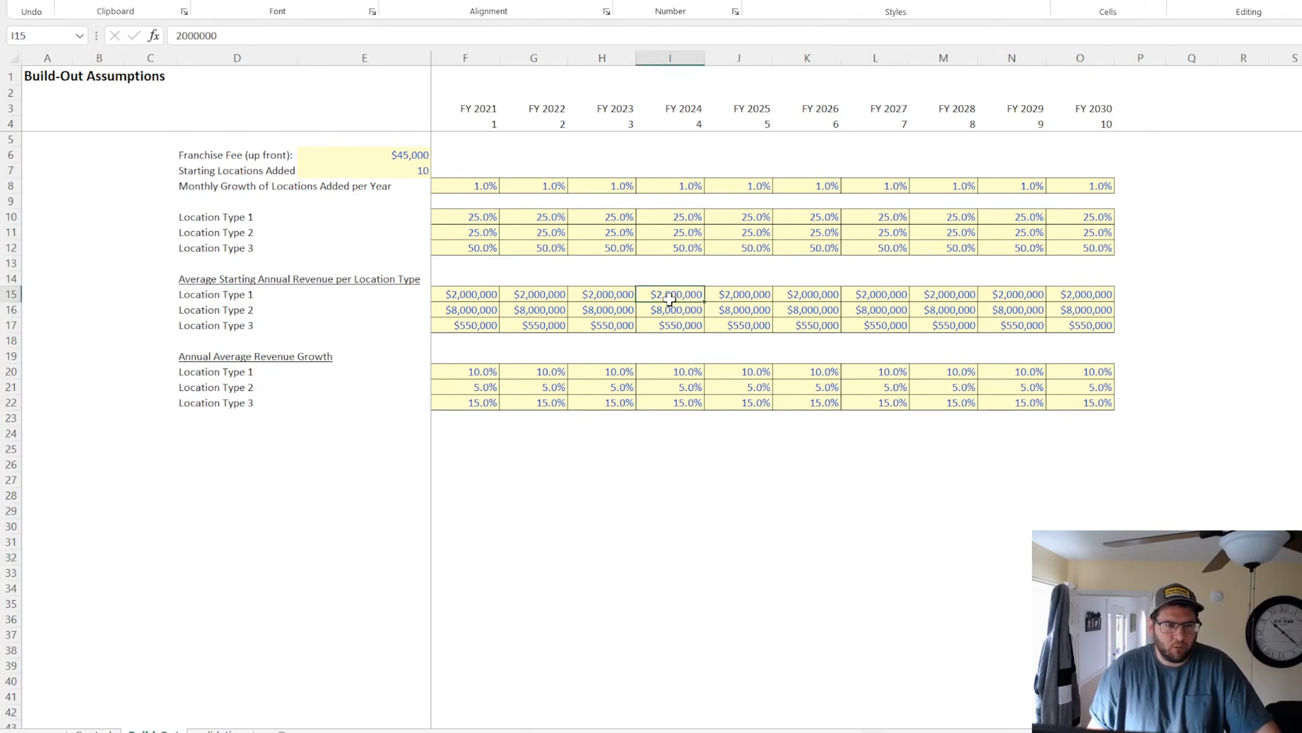
{"action": "left_click_drag", "start_coordinate": [670, 299], "coordinate": [672, 327]}
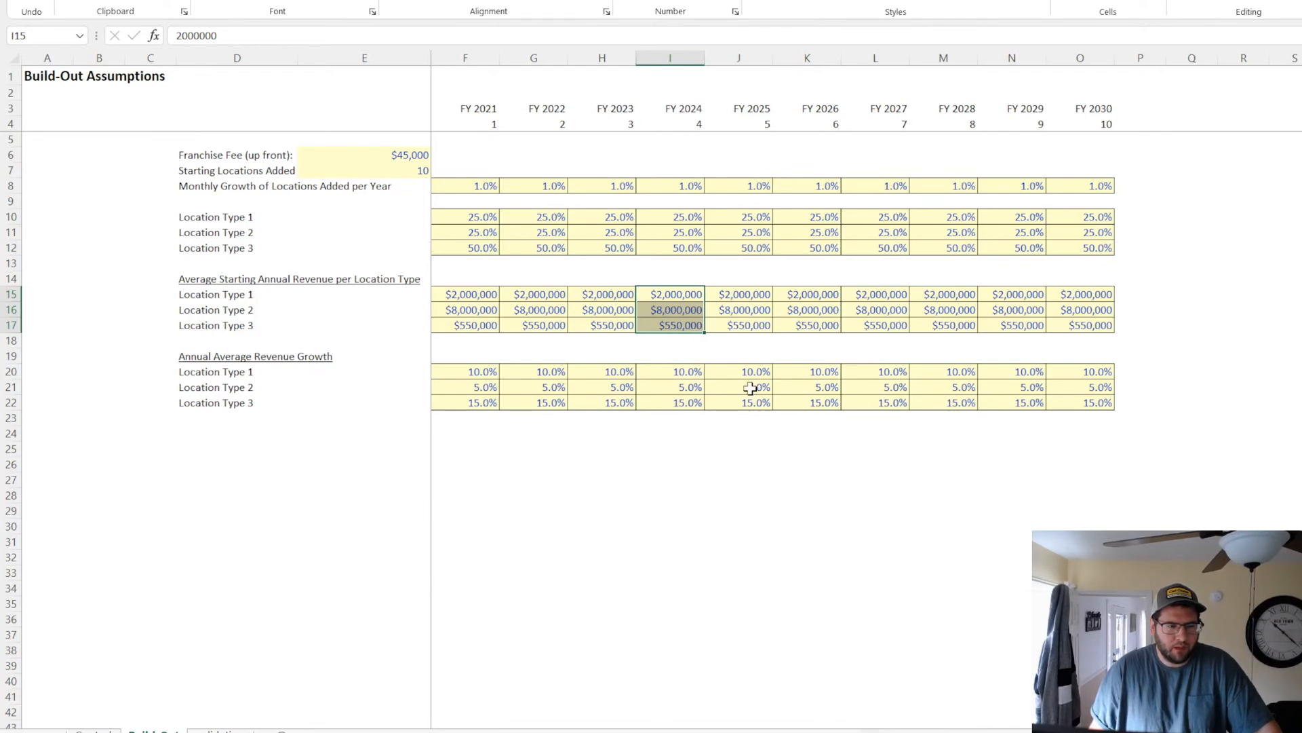
{"action": "left_click", "coordinate": [211, 415]}
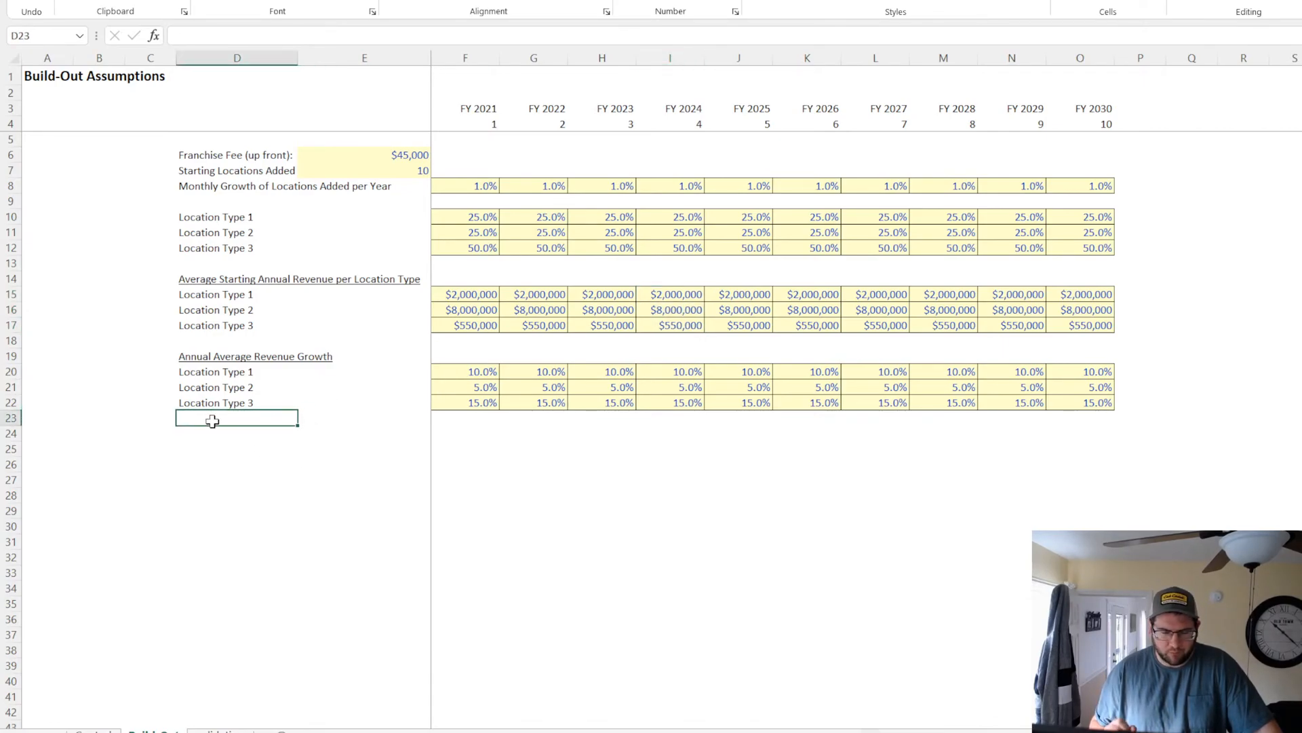
Enter the labels "Year of Growth" in D24 and "Stabilized Growth" in D25
{"action": "left_click", "coordinate": [230, 433]}
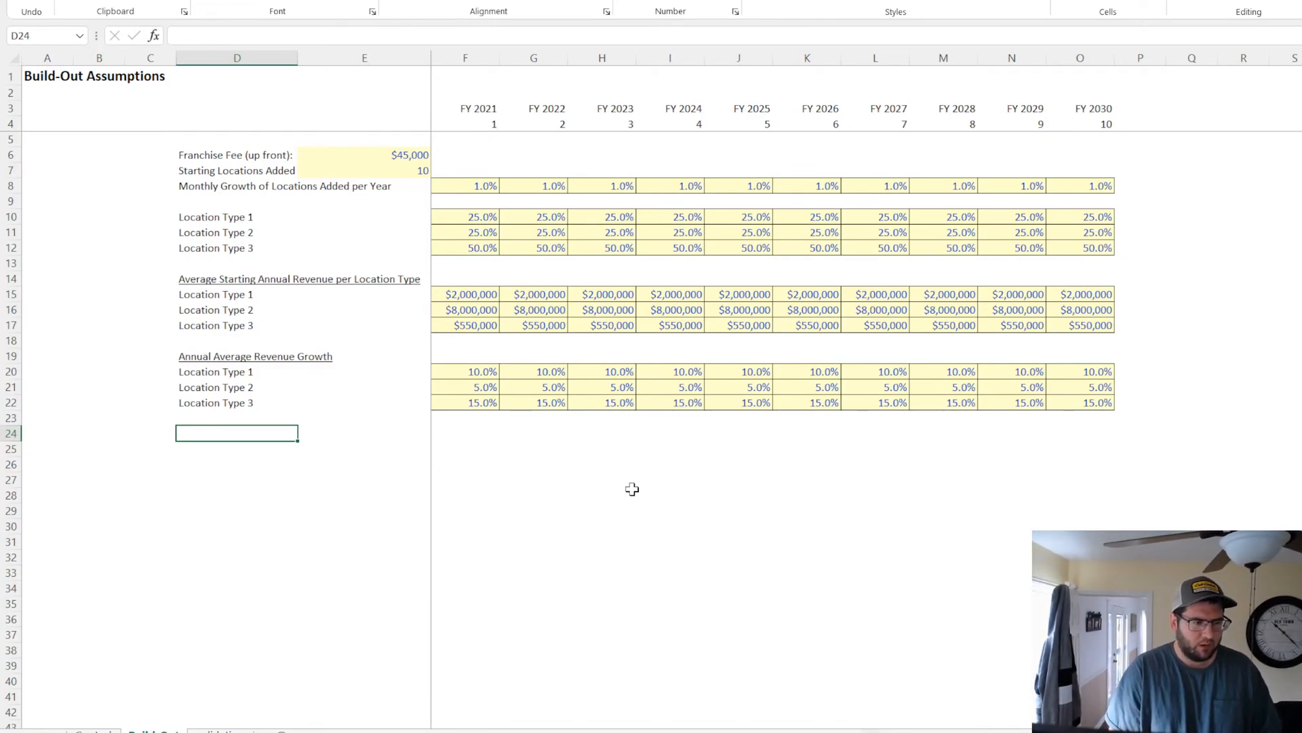
{"action": "type", "text": "Year of Growth"}
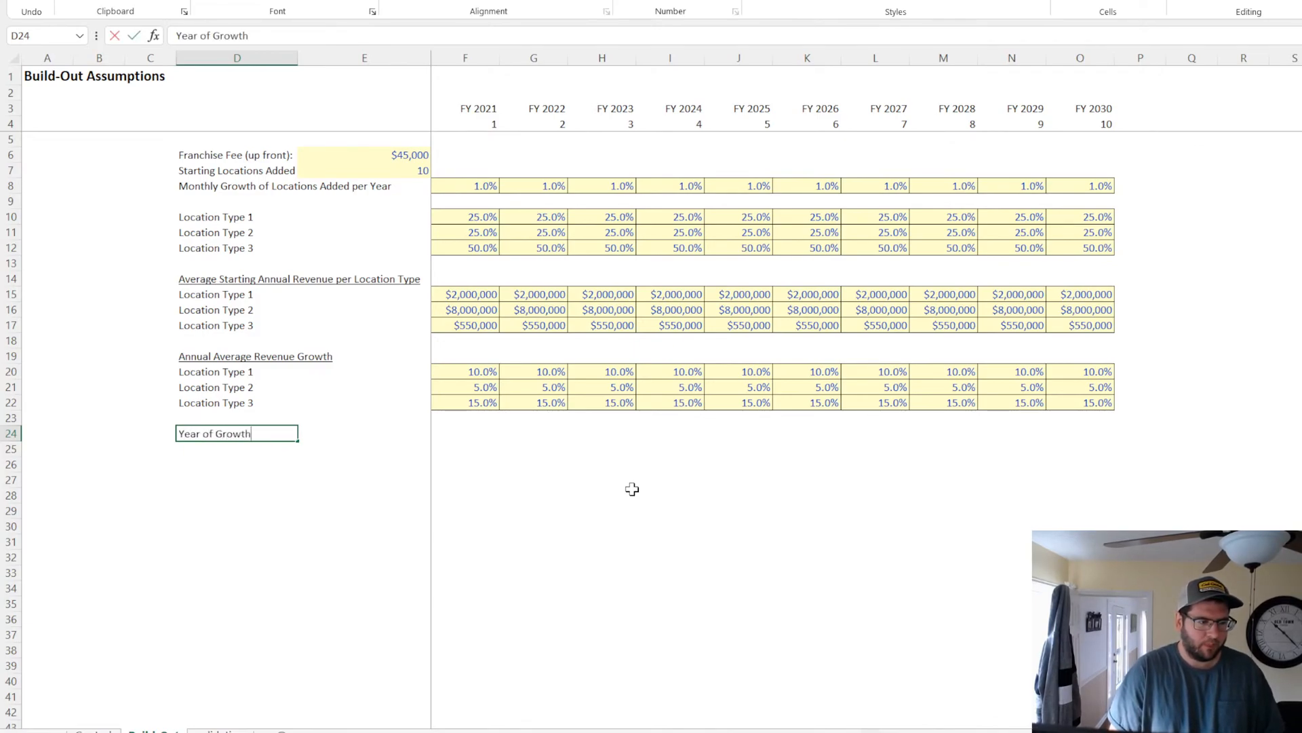
{"action": "key", "text": "Return"}
{"action": "type", "text": "S"}
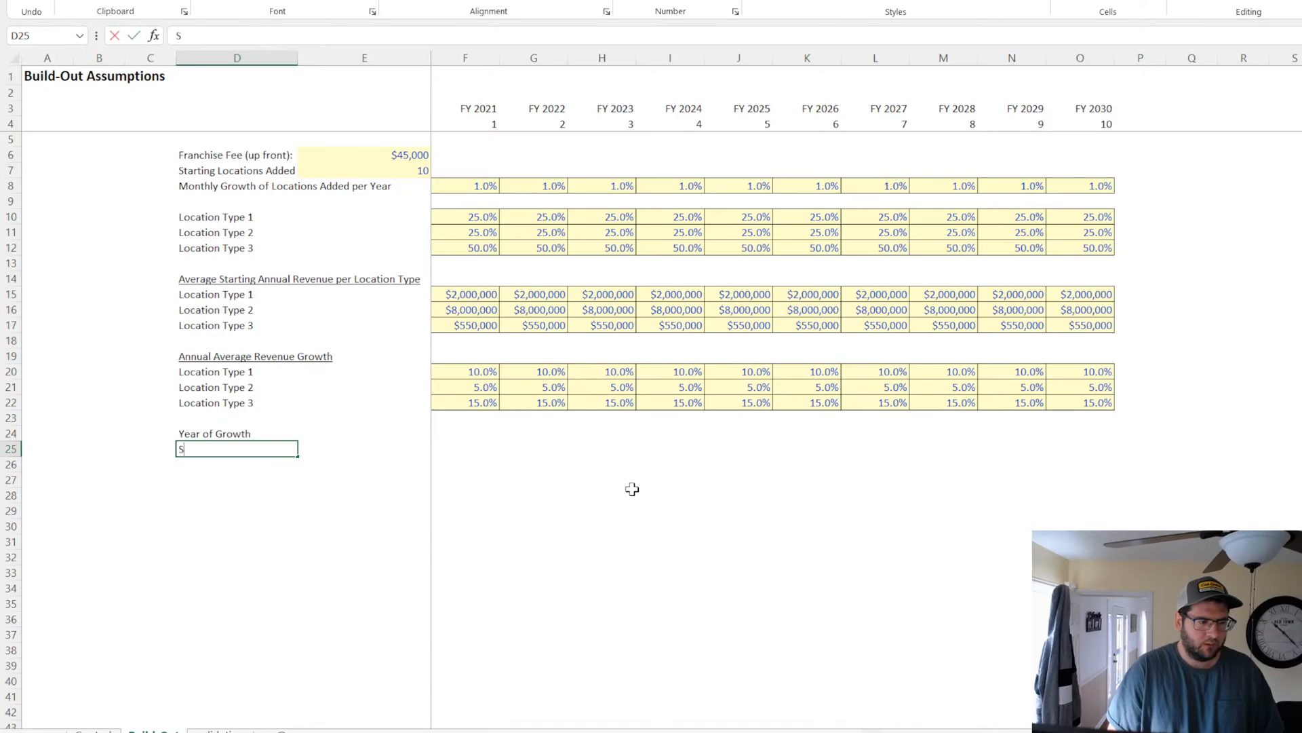
{"action": "type", "text": "tabilized grow"}
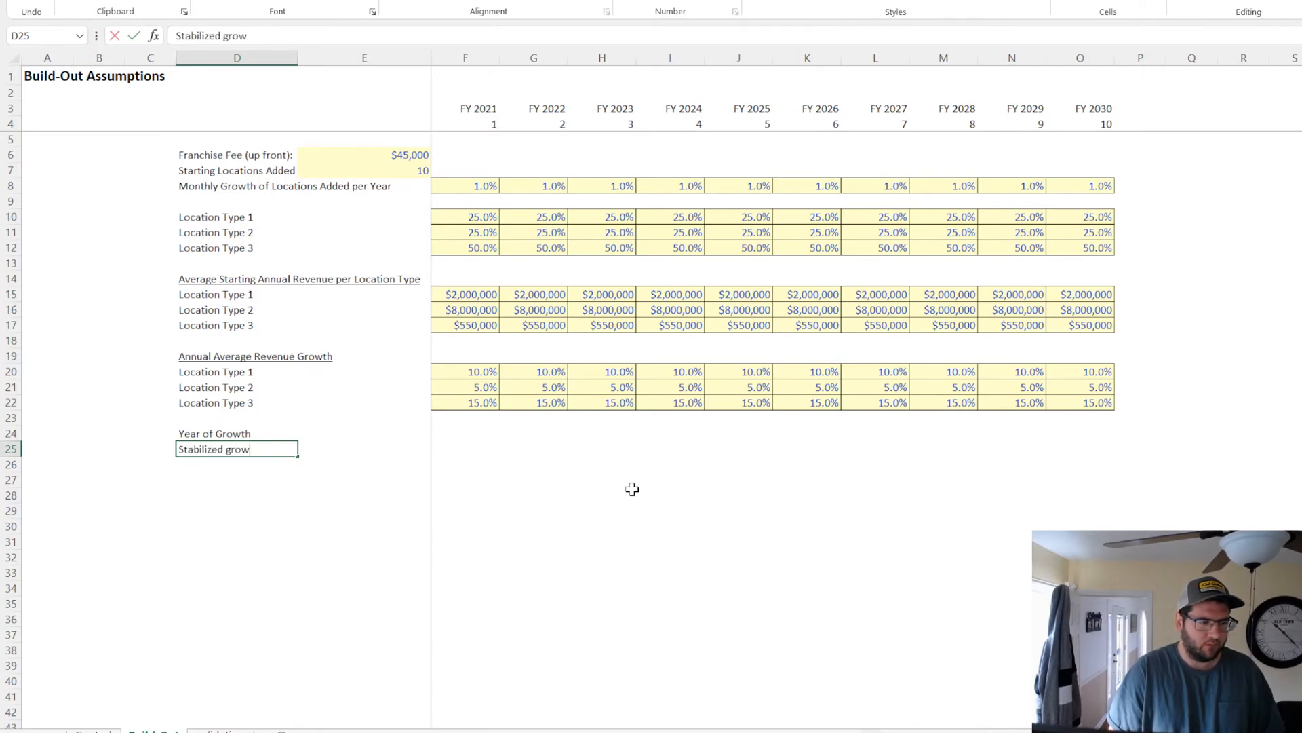
{"action": "type", "text": "rowth"}
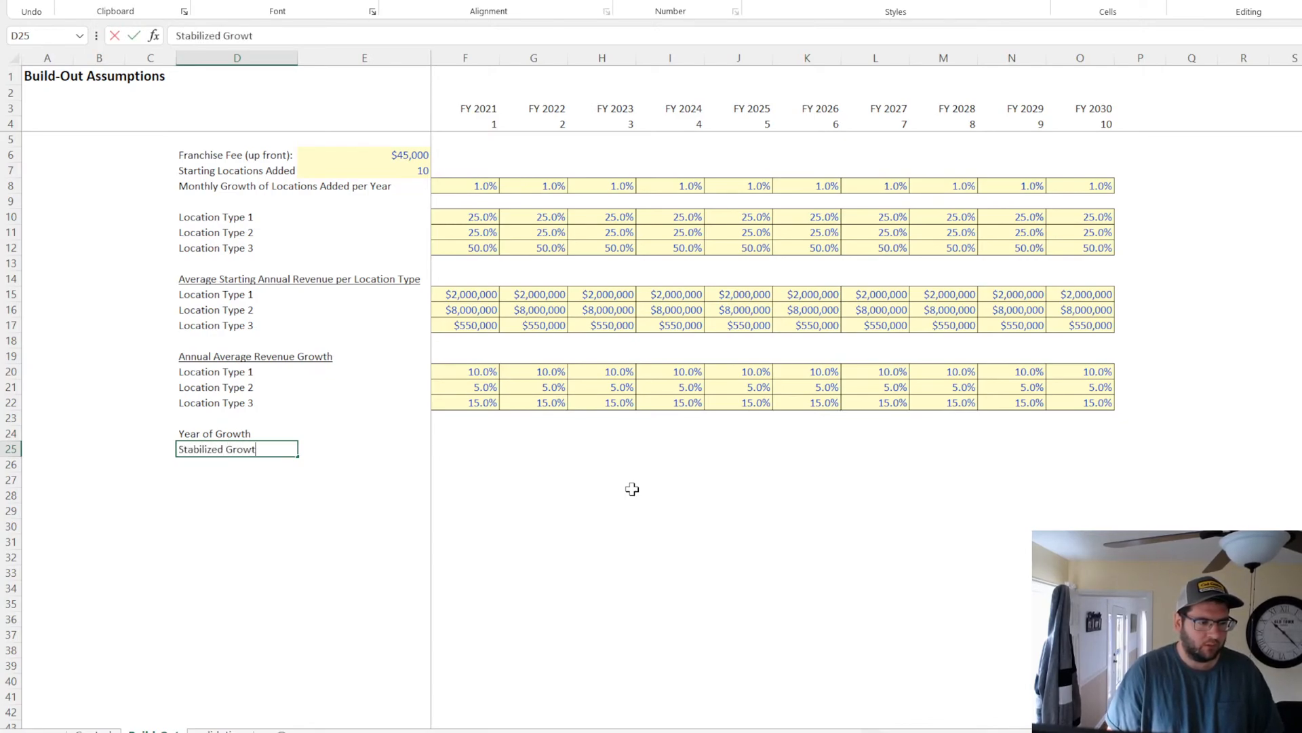
{"action": "key", "text": "Return"}
Copy the percentage input F22 into E25 and set the stabilized growth to 2%
{"action": "left_click_drag", "start_coordinate": [487, 372], "coordinate": [1104, 417]}
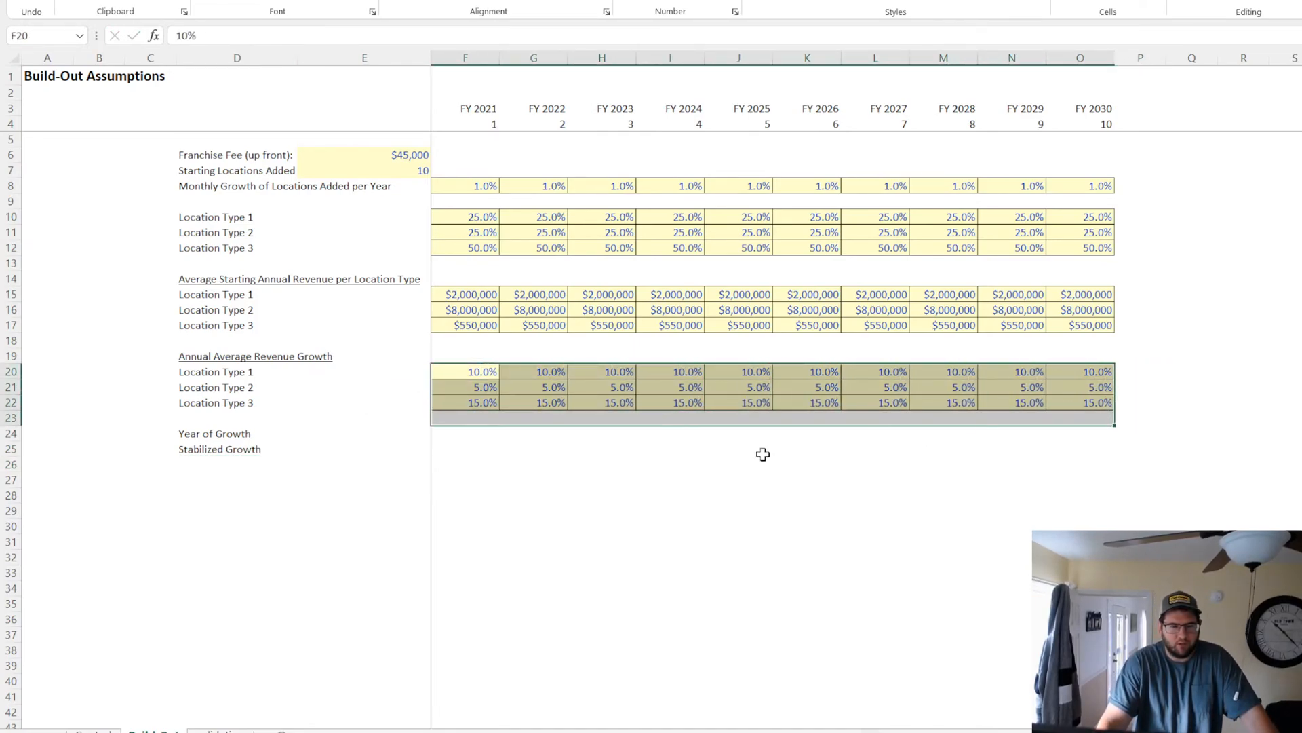
{"action": "left_click_drag", "start_coordinate": [755, 370], "coordinate": [1085, 399]}
{"action": "left_click", "coordinate": [486, 404]}
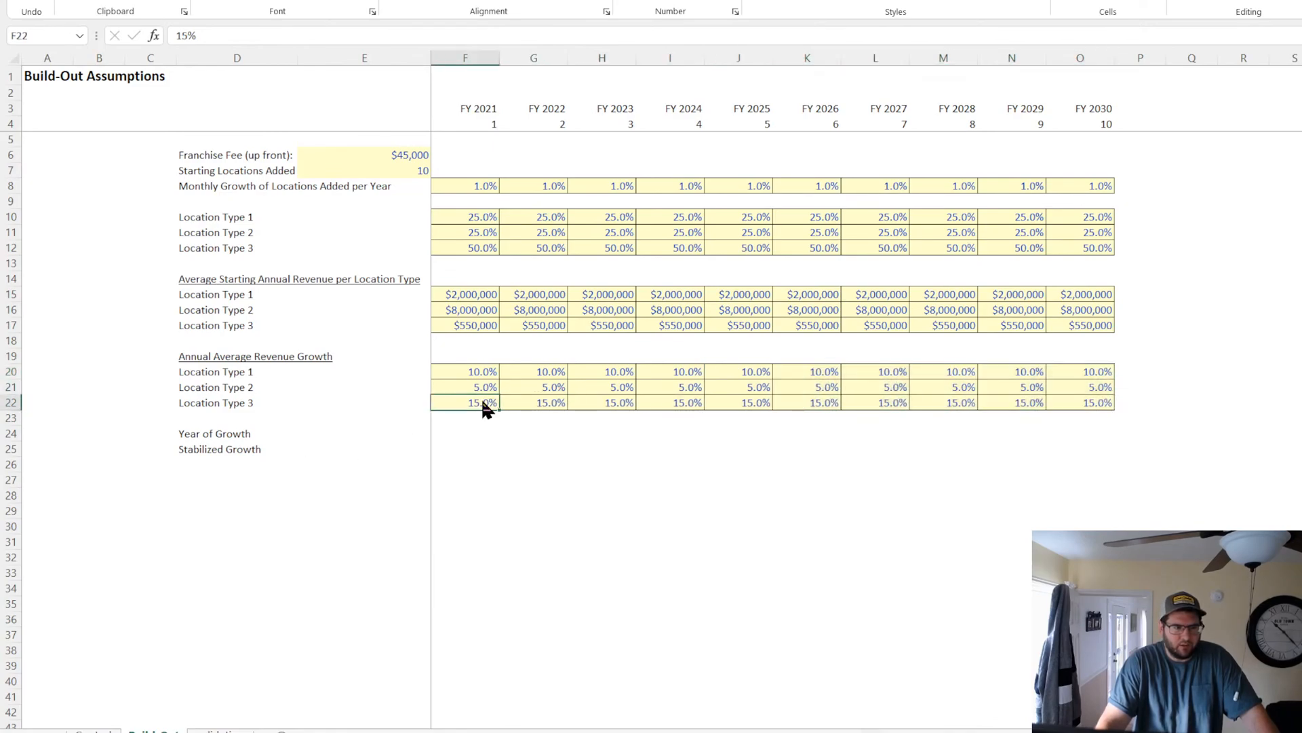
{"action": "key", "text": "ctrl+c"}
{"action": "left_click", "coordinate": [228, 450]}
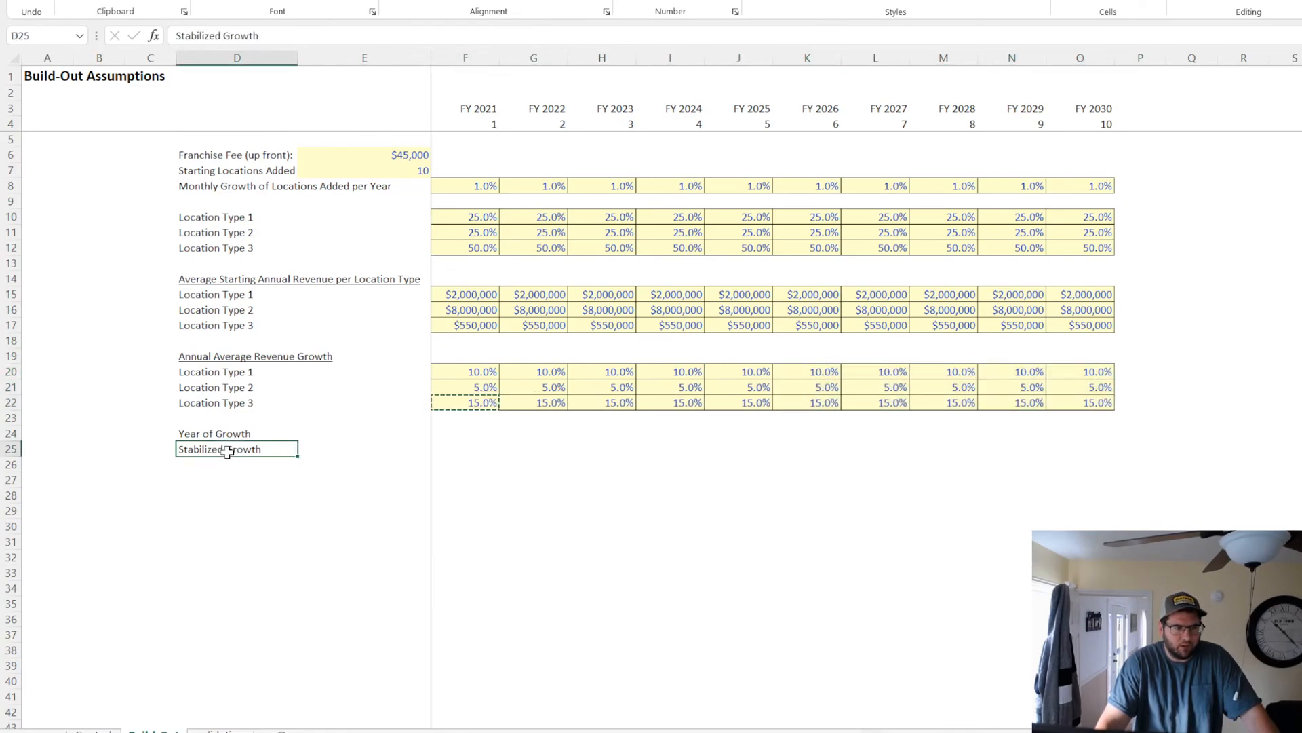
{"action": "left_click", "coordinate": [404, 449]}
{"action": "key", "text": "ctrl+v"}
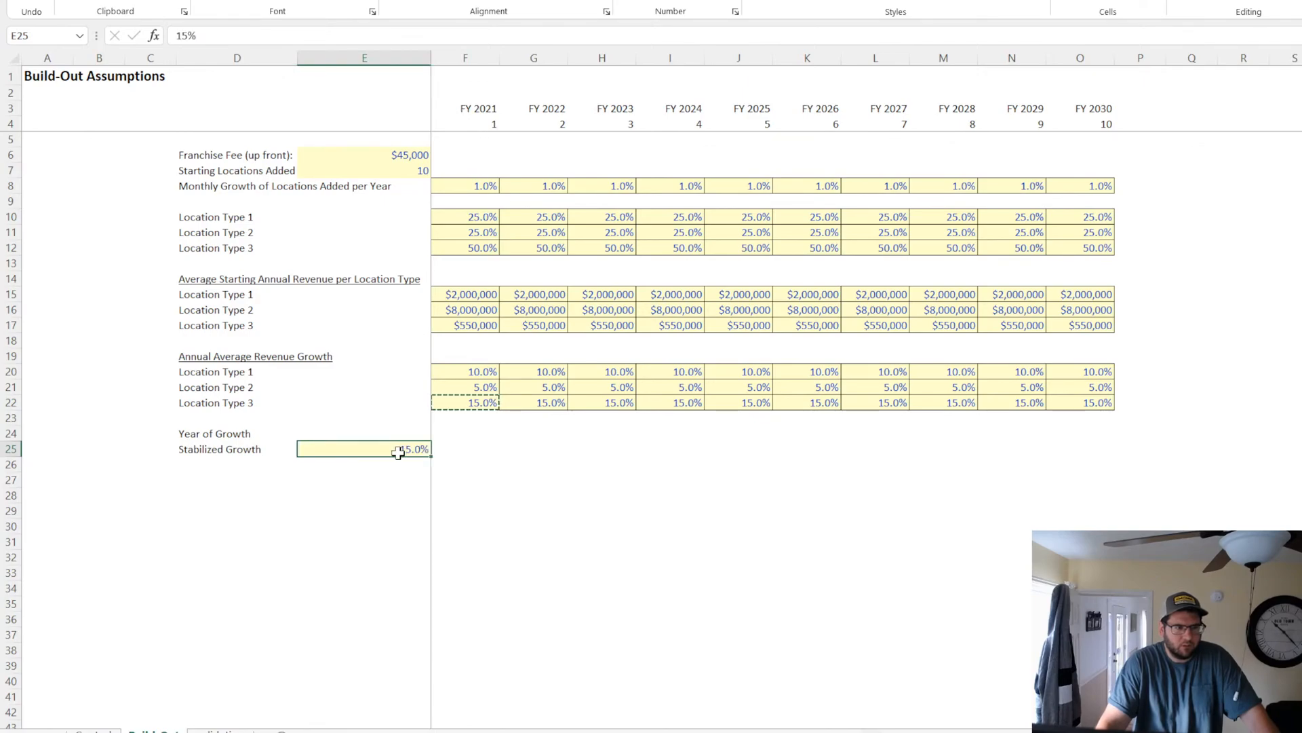
{"action": "type", "text": "2%"}
{"action": "key", "text": "Return"}
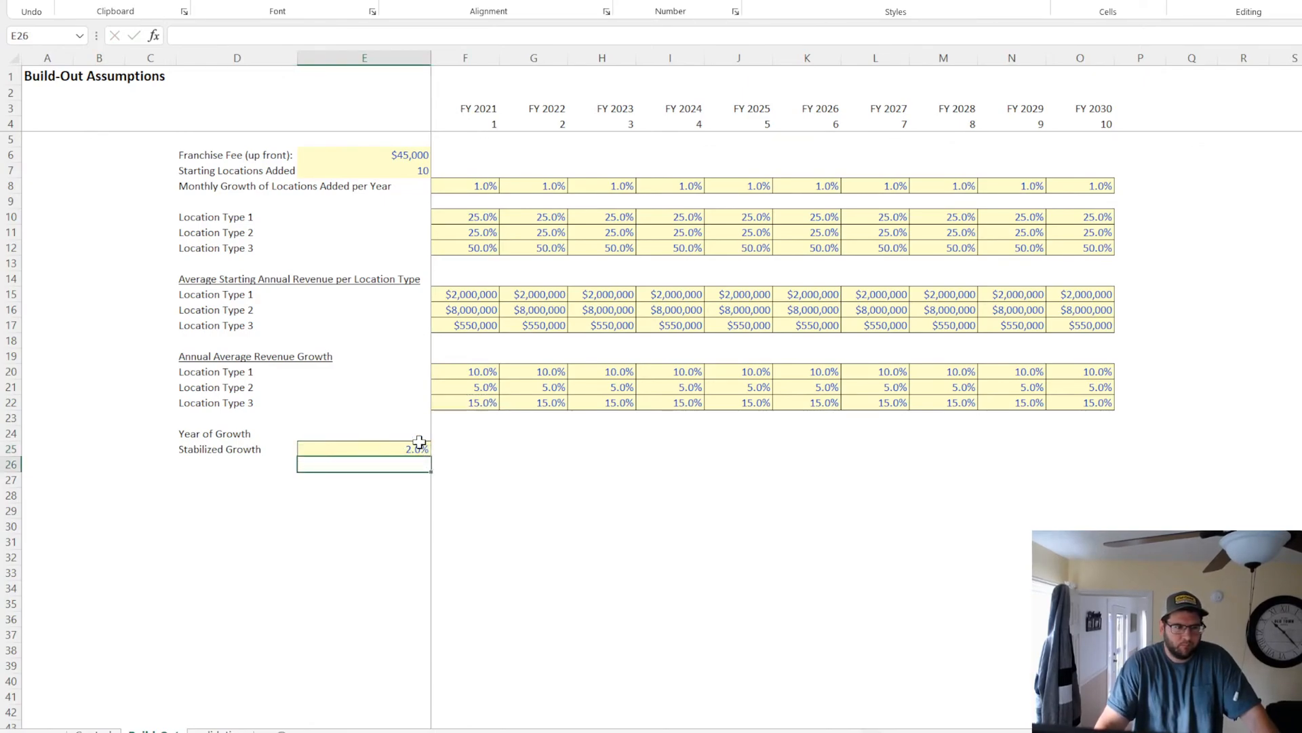
{"action": "left_click", "coordinate": [417, 450]}
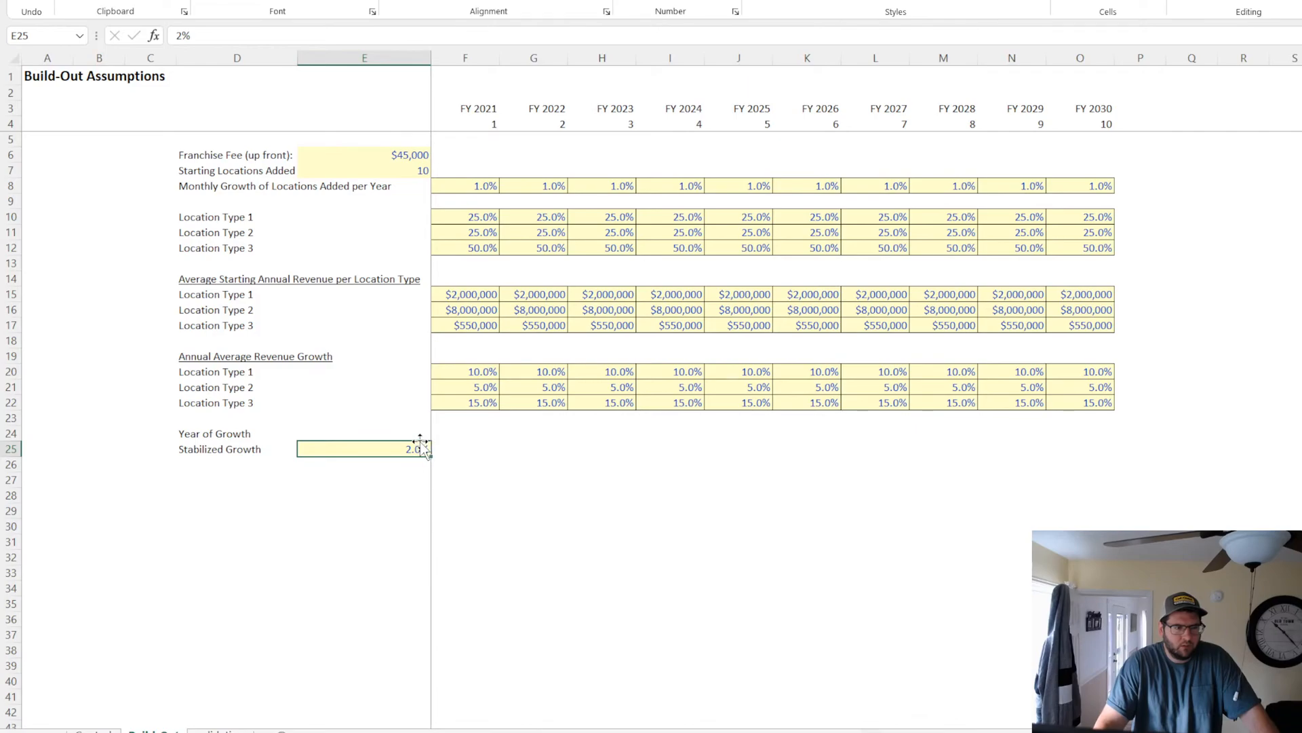
Reword the label in D24 as "Years of Initial Growth"
{"action": "left_click", "coordinate": [205, 433]}
{"action": "type", "text": "Years"}
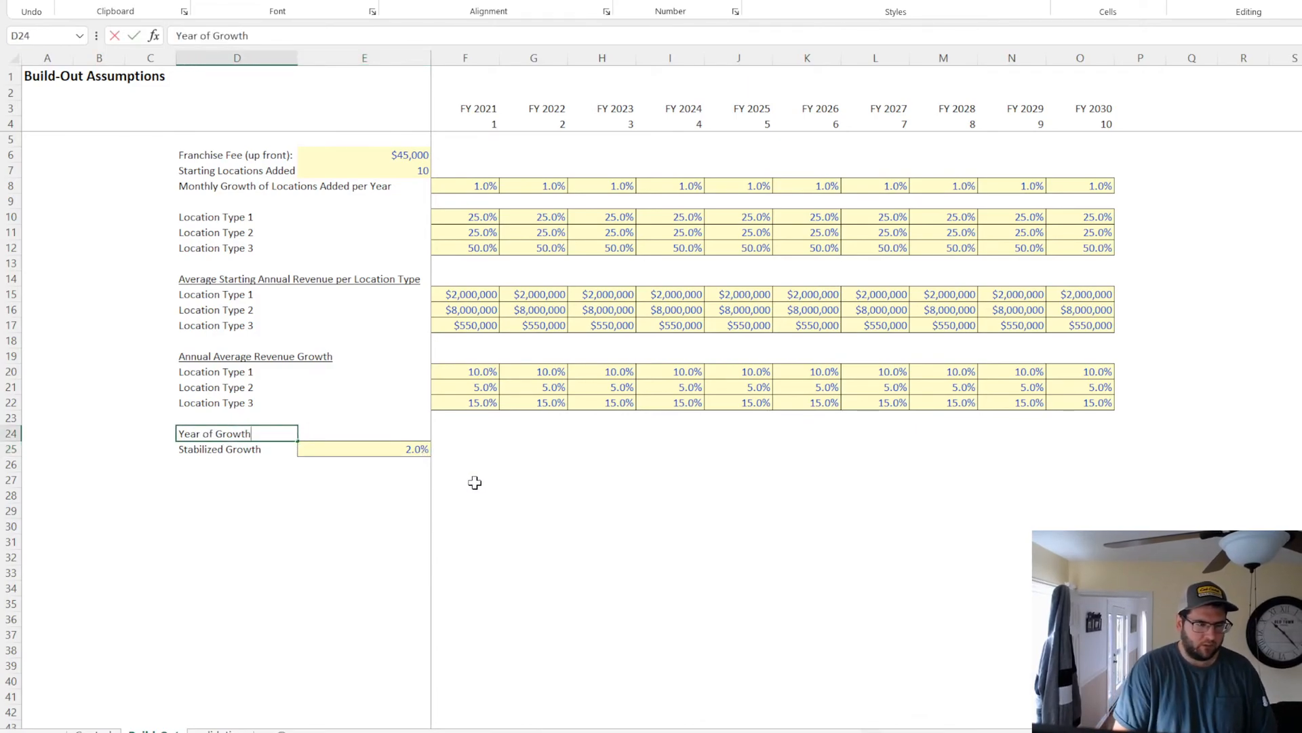
{"action": "type", "text": " of Initial growth"}
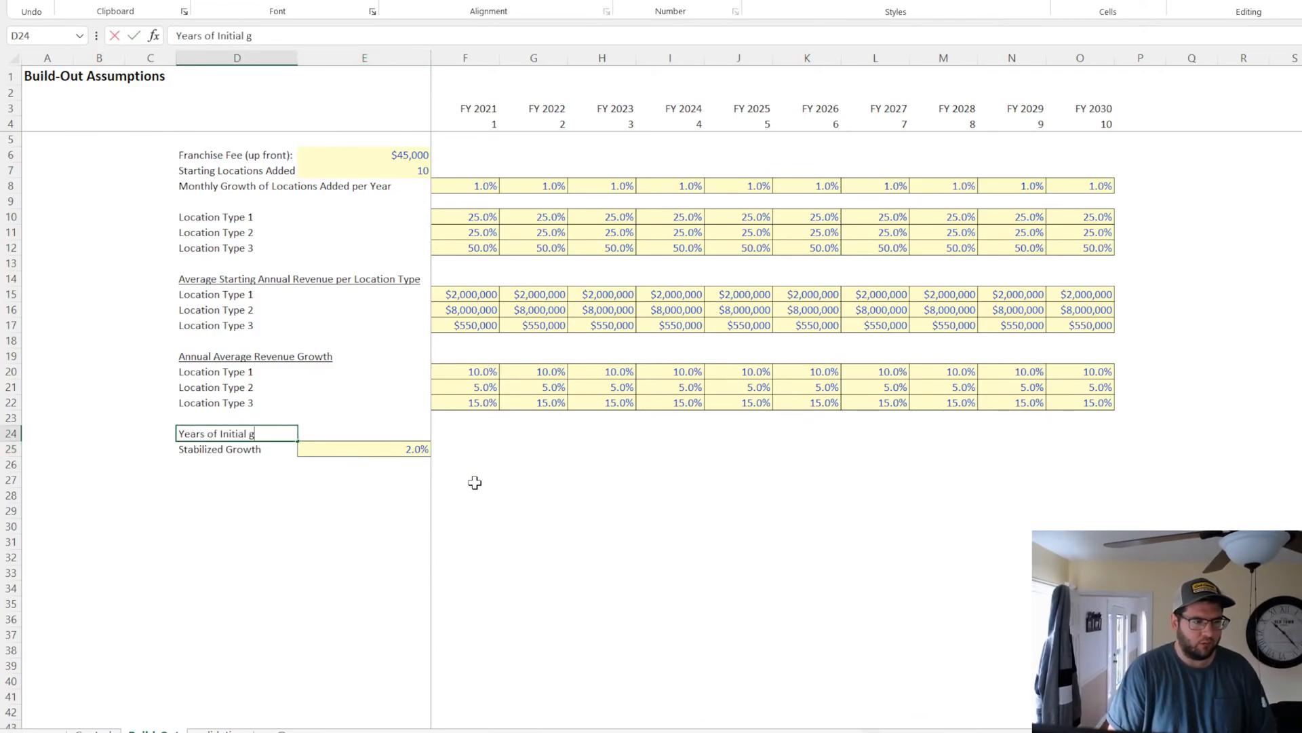
{"action": "key", "text": "BackSpace"}
{"action": "key", "text": "BackSpace"}
{"action": "key", "text": "BackSpace"}
{"action": "key", "text": "BackSpace"}
{"action": "key", "text": "BackSpace"}
{"action": "key", "text": "BackSpace"}
{"action": "type", "text": "Growth"}
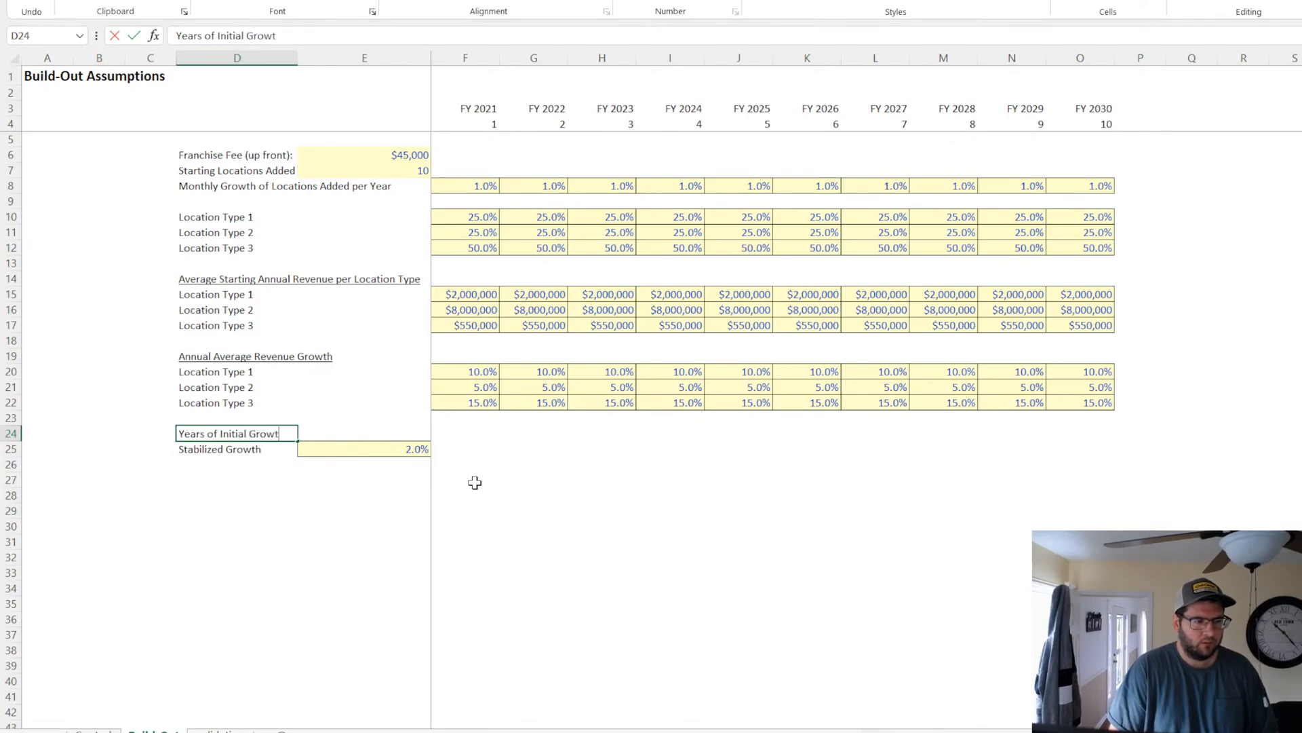
{"action": "key", "text": "Return"}
Copy the starting locations input E7 into E24 and set the years of initial growth to 3
{"action": "key", "text": "Up"}
{"action": "key", "text": "Right"}
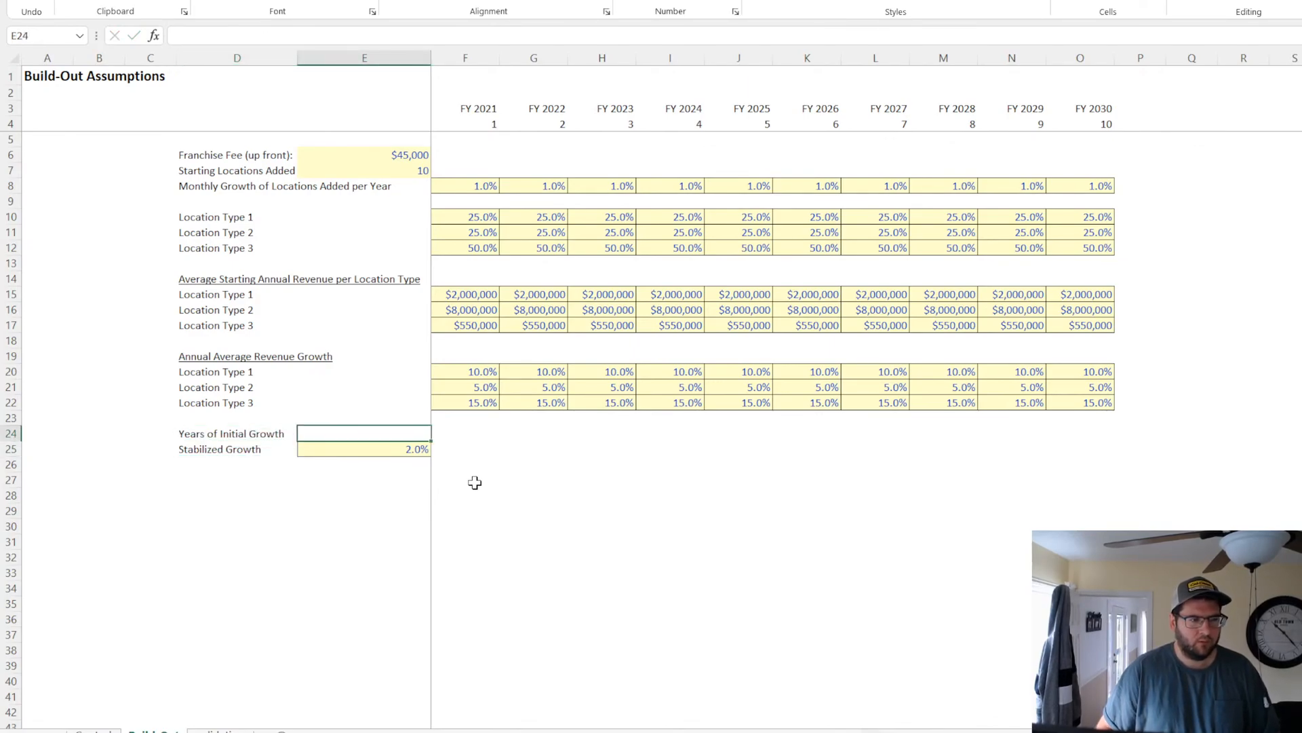
{"action": "left_click", "coordinate": [397, 169]}
{"action": "key", "text": "ctrl+c"}
{"action": "left_click", "coordinate": [376, 433]}
{"action": "key", "text": "ctrl+v"}
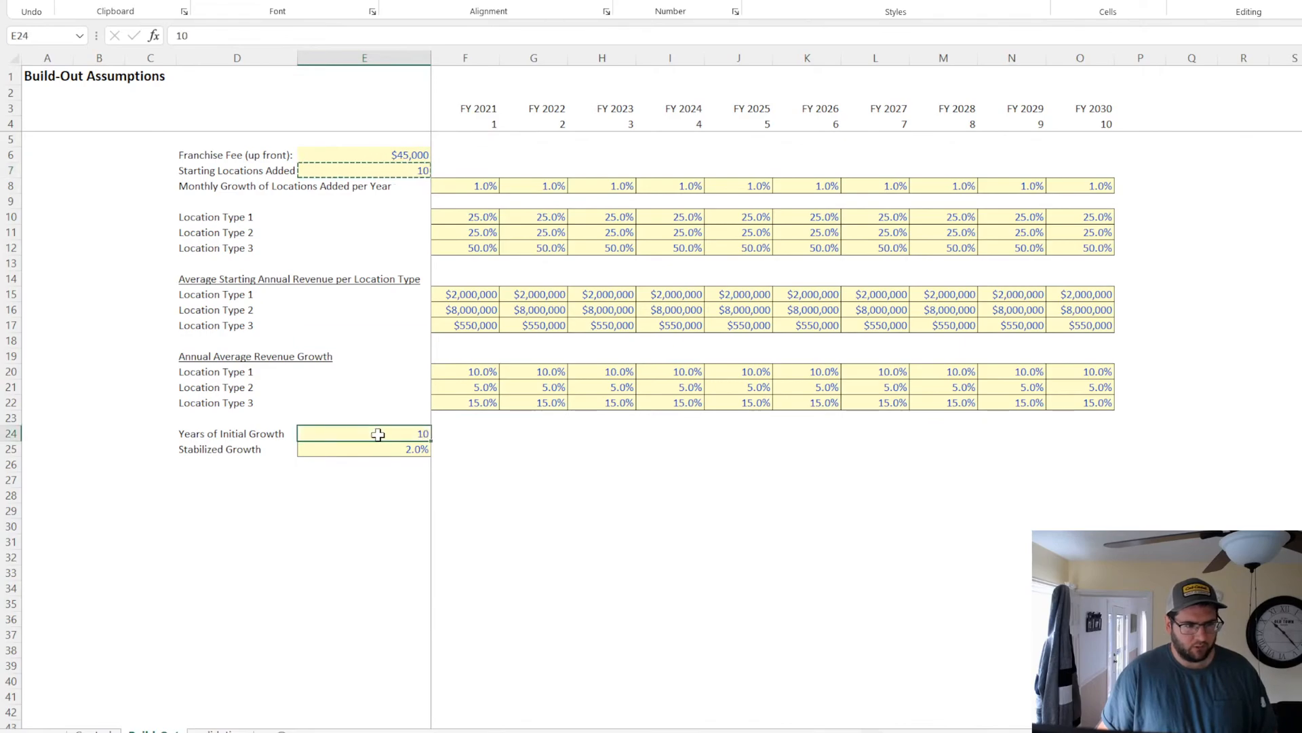
{"action": "type", "text": "3"}
{"action": "key", "text": "Return"}
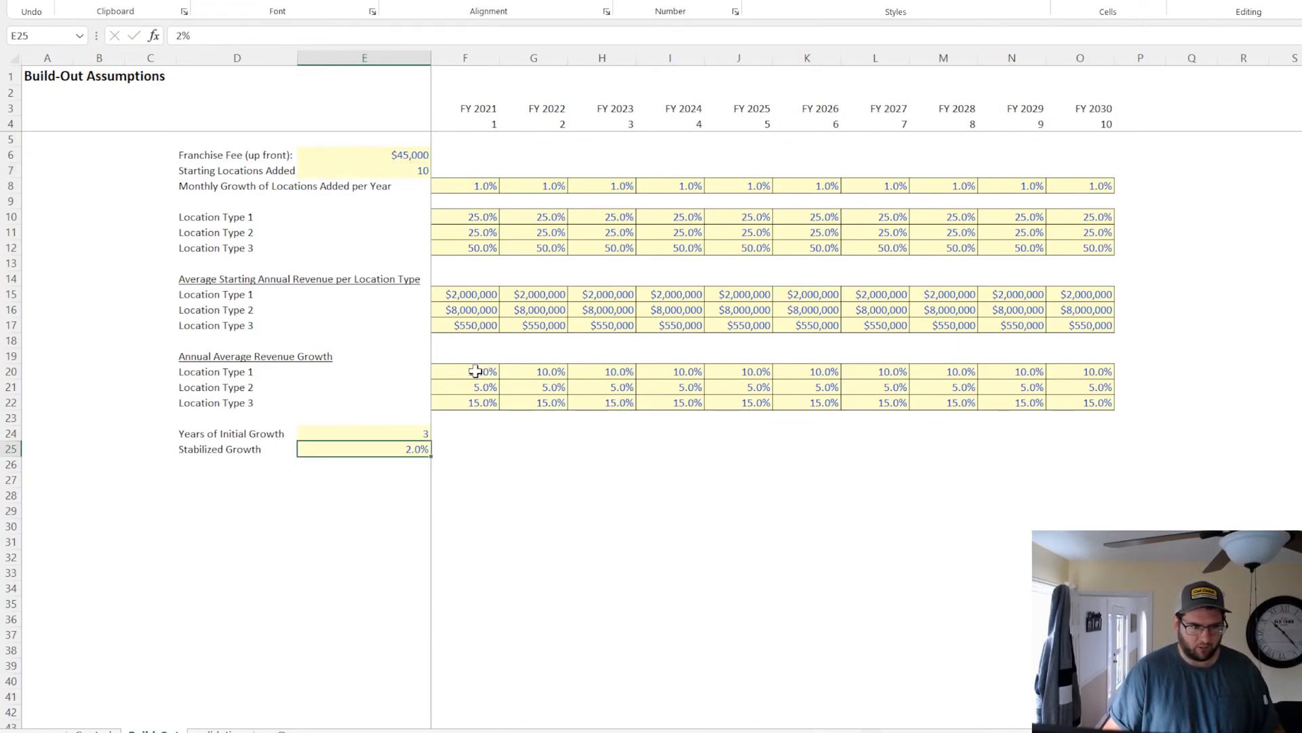
{"action": "left_click_drag", "start_coordinate": [474, 371], "coordinate": [1105, 407]}
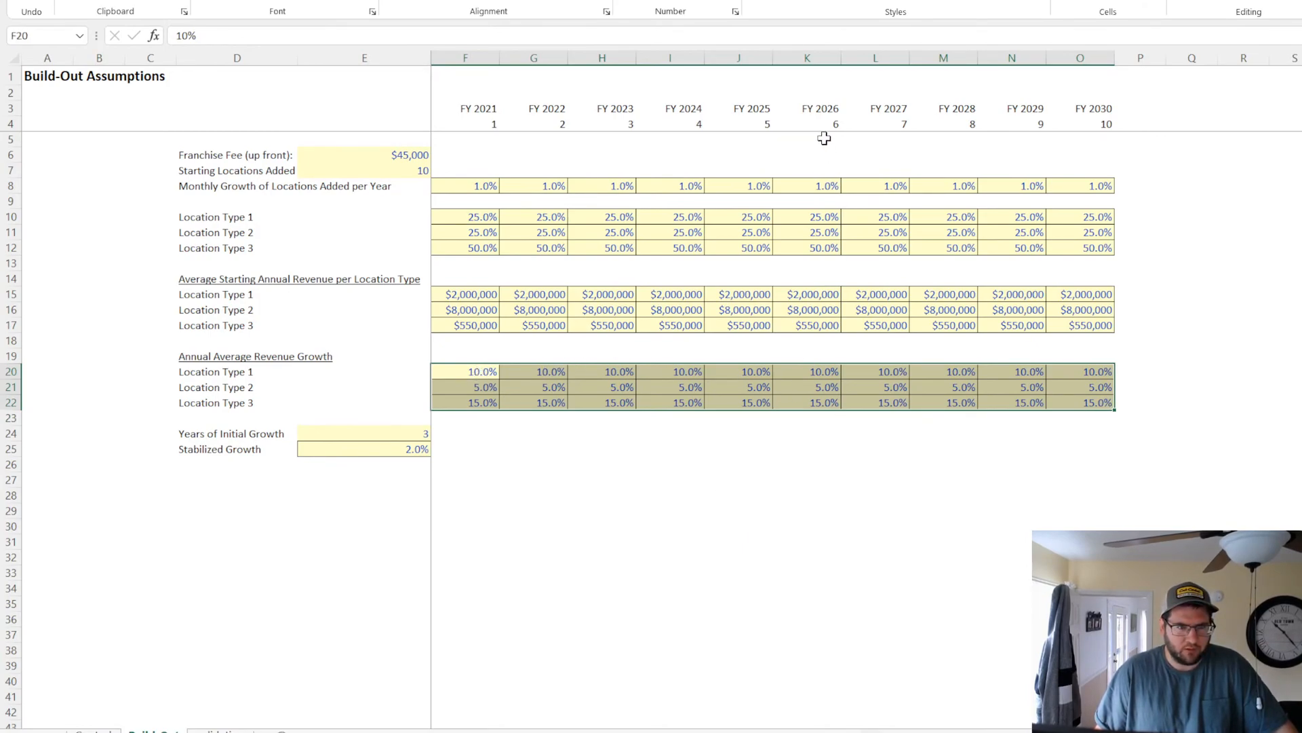
{"action": "left_click", "coordinate": [810, 372]}
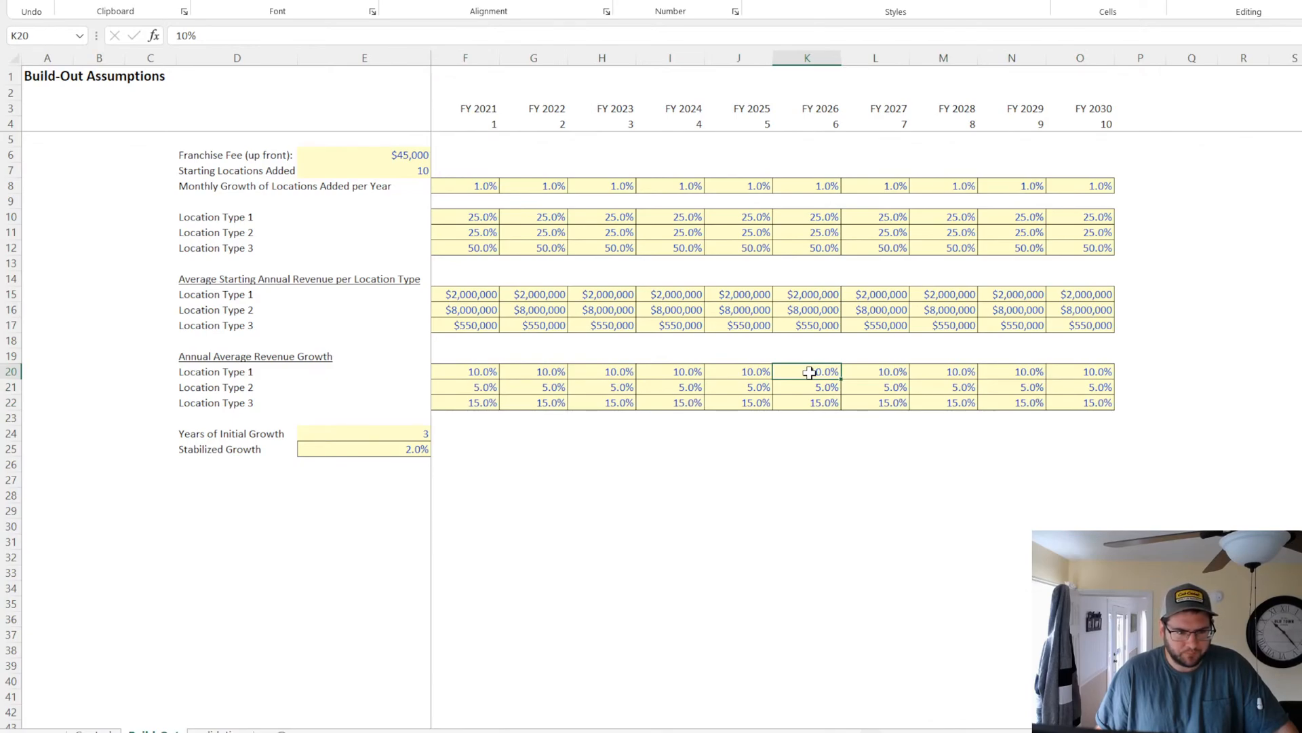
{"action": "left_click_drag", "start_coordinate": [810, 372], "coordinate": [809, 402]}
Apply light, thin borders to the input cells in E24:E25, E6:E7, F8:O8, F10:O12, F15:O17 and F20:O22
{"action": "left_click_drag", "start_coordinate": [401, 464], "coordinate": [360, 445]}
{"action": "left_click", "coordinate": [879, 368]}
{"action": "left_click", "coordinate": [851, 401]}
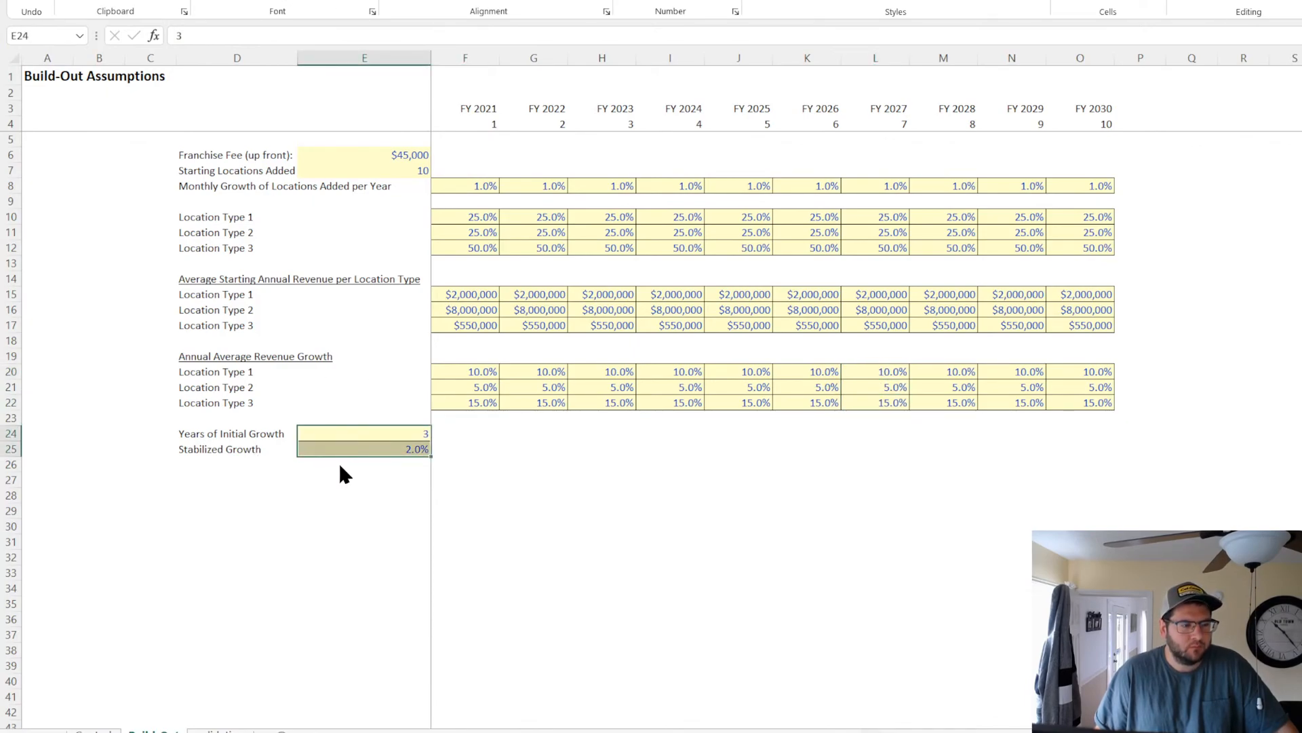
{"action": "left_click", "coordinate": [509, 496]}
{"action": "key", "text": "Escape"}
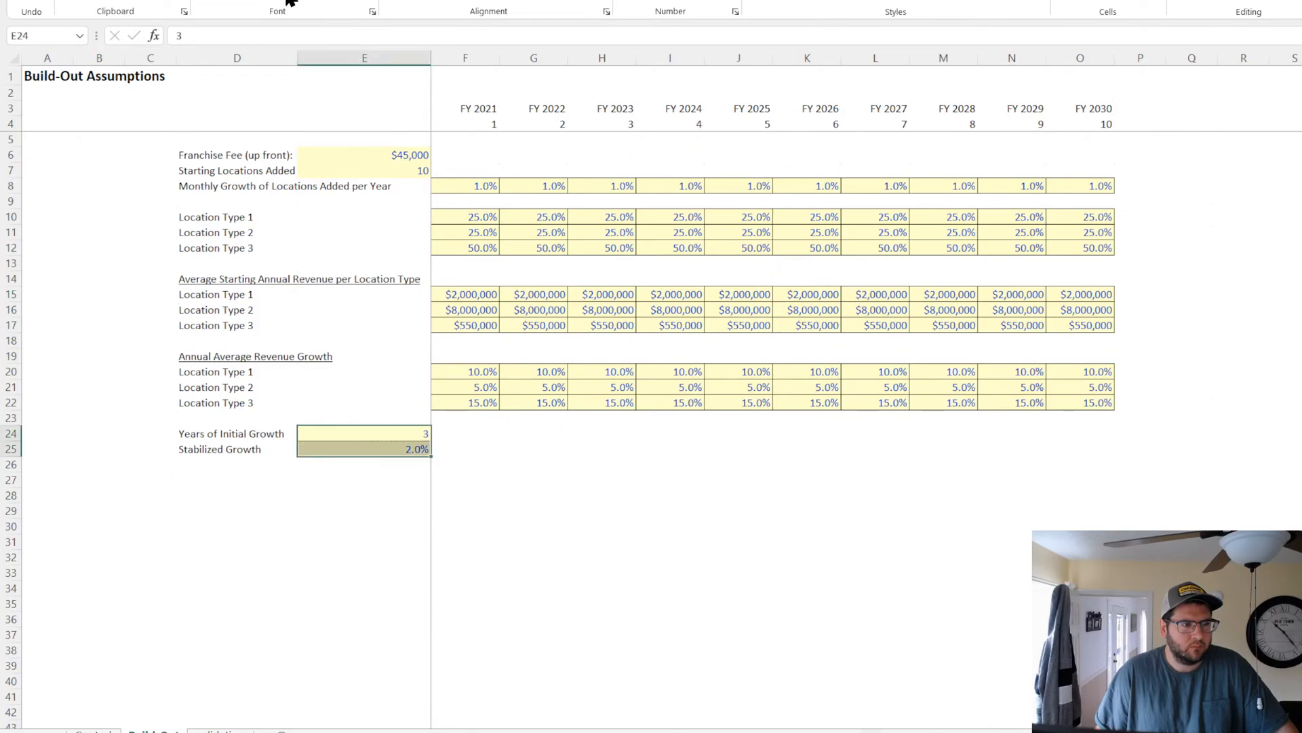
{"action": "mouse_move", "coordinate": [407, 156]}
{"action": "left_mouse_down"}
{"action": "mouse_move", "coordinate": [405, 173]}
{"action": "mouse_move", "coordinate": [1086, 186]}
{"action": "left_mouse_up"}
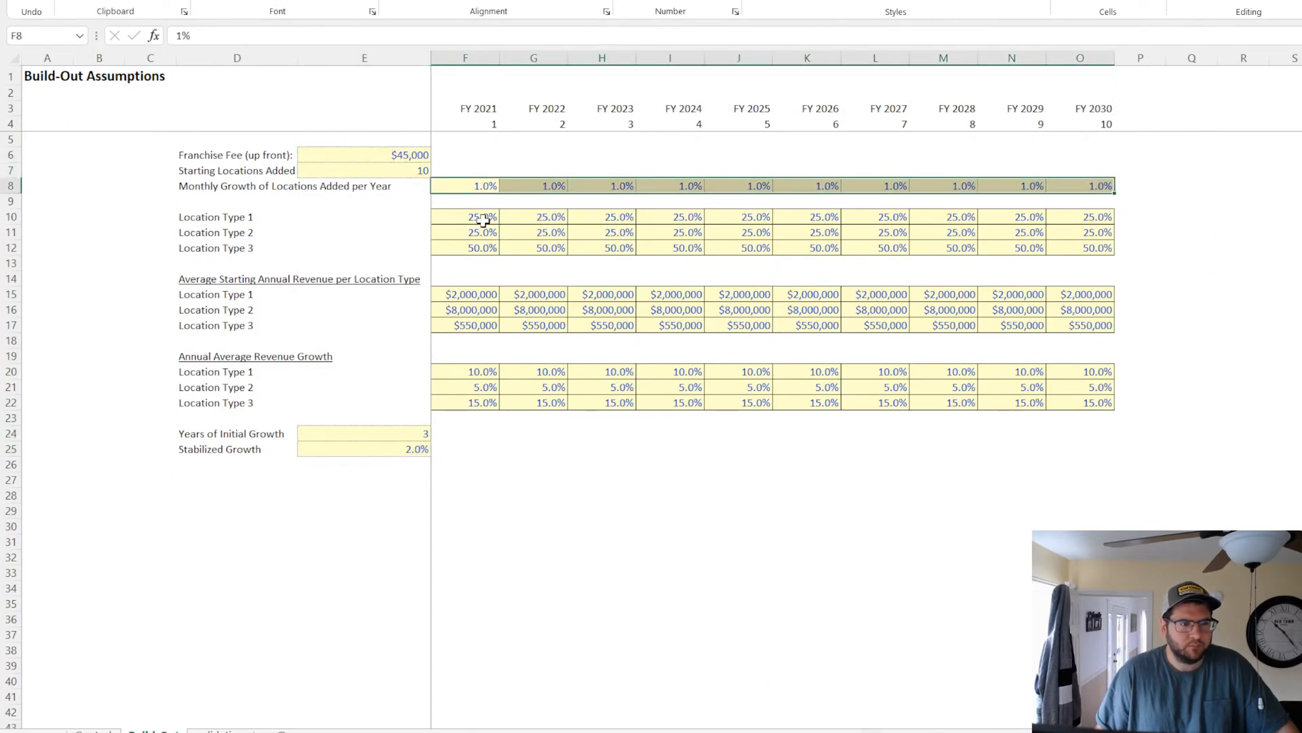
{"action": "left_click_drag", "start_coordinate": [482, 218], "coordinate": [1067, 247]}
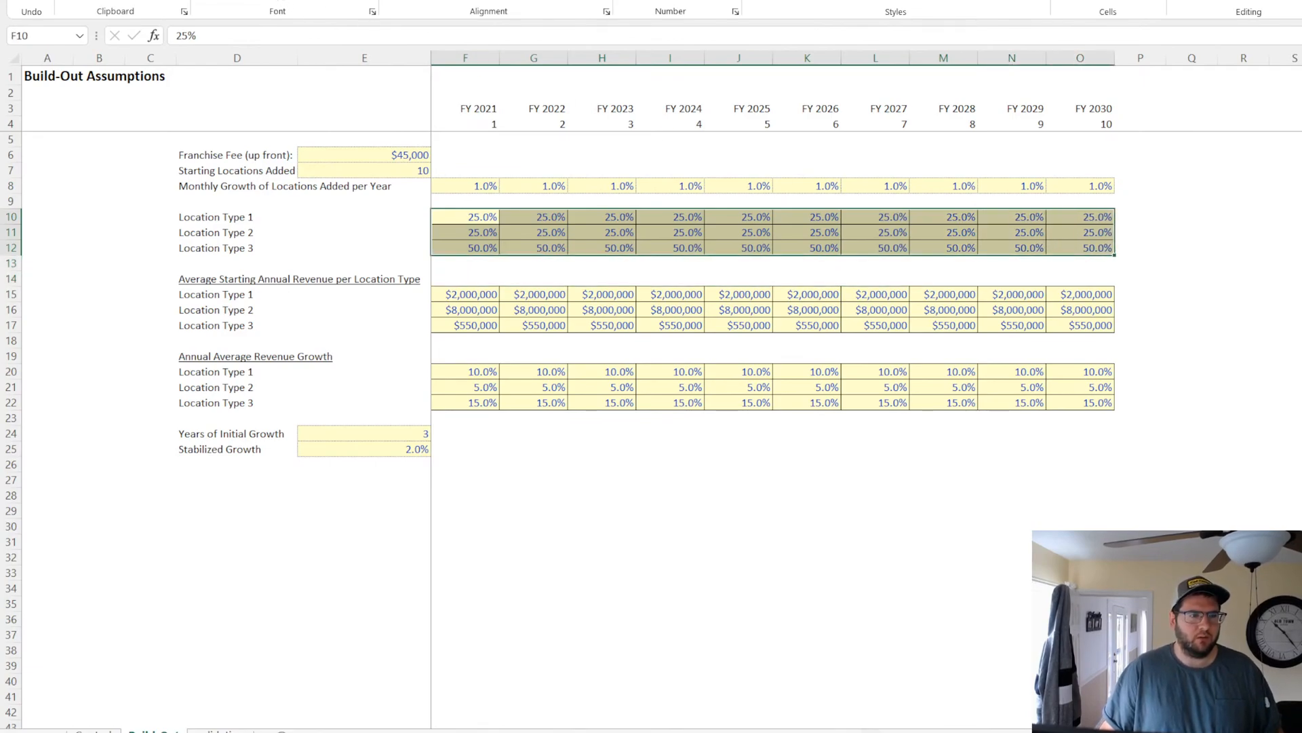
{"action": "left_click_drag", "start_coordinate": [442, 295], "coordinate": [1065, 317]}
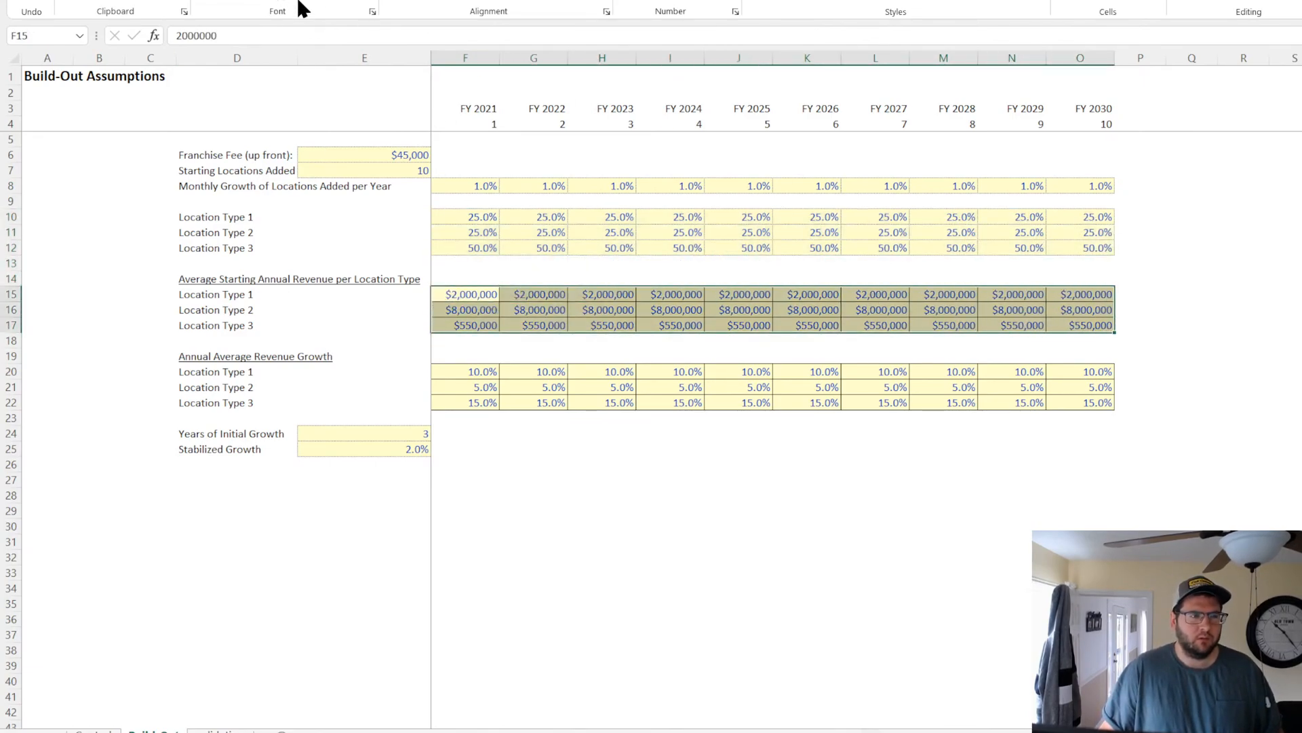
{"action": "left_click_drag", "start_coordinate": [483, 373], "coordinate": [1079, 401]}
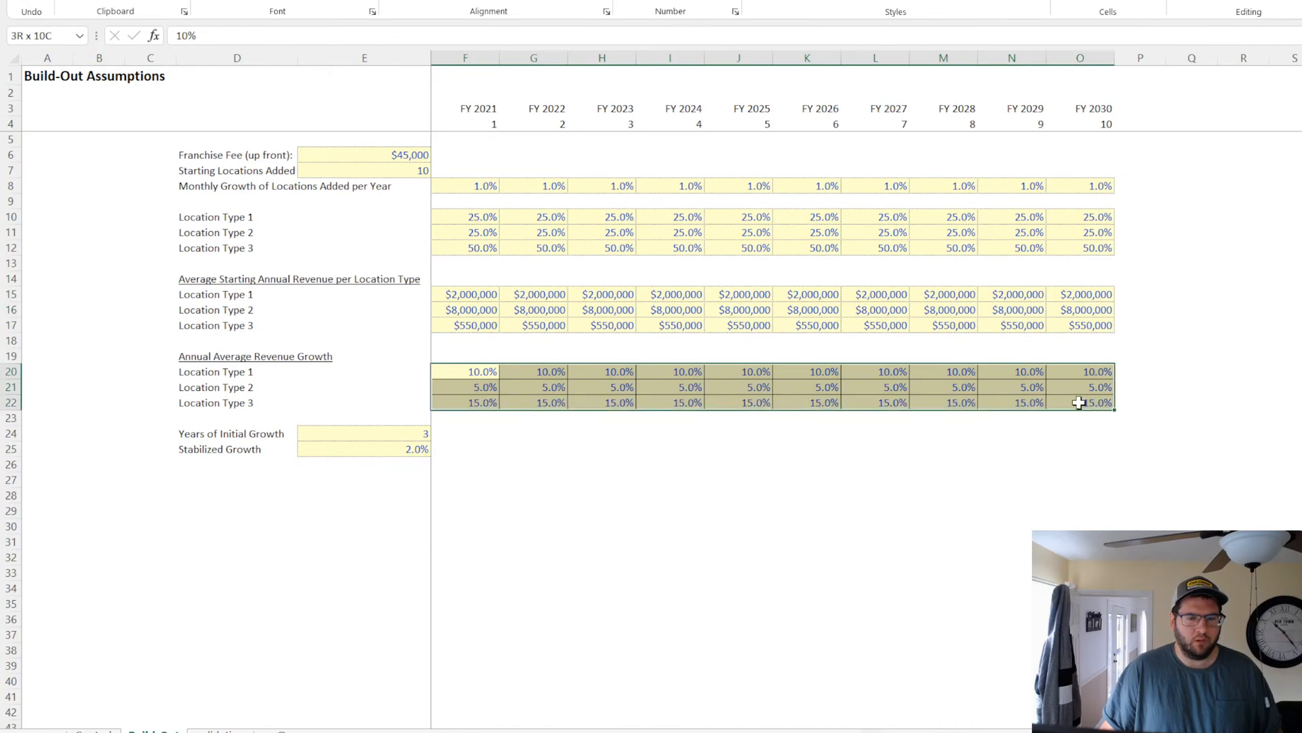
{"action": "left_click", "coordinate": [692, 540]}
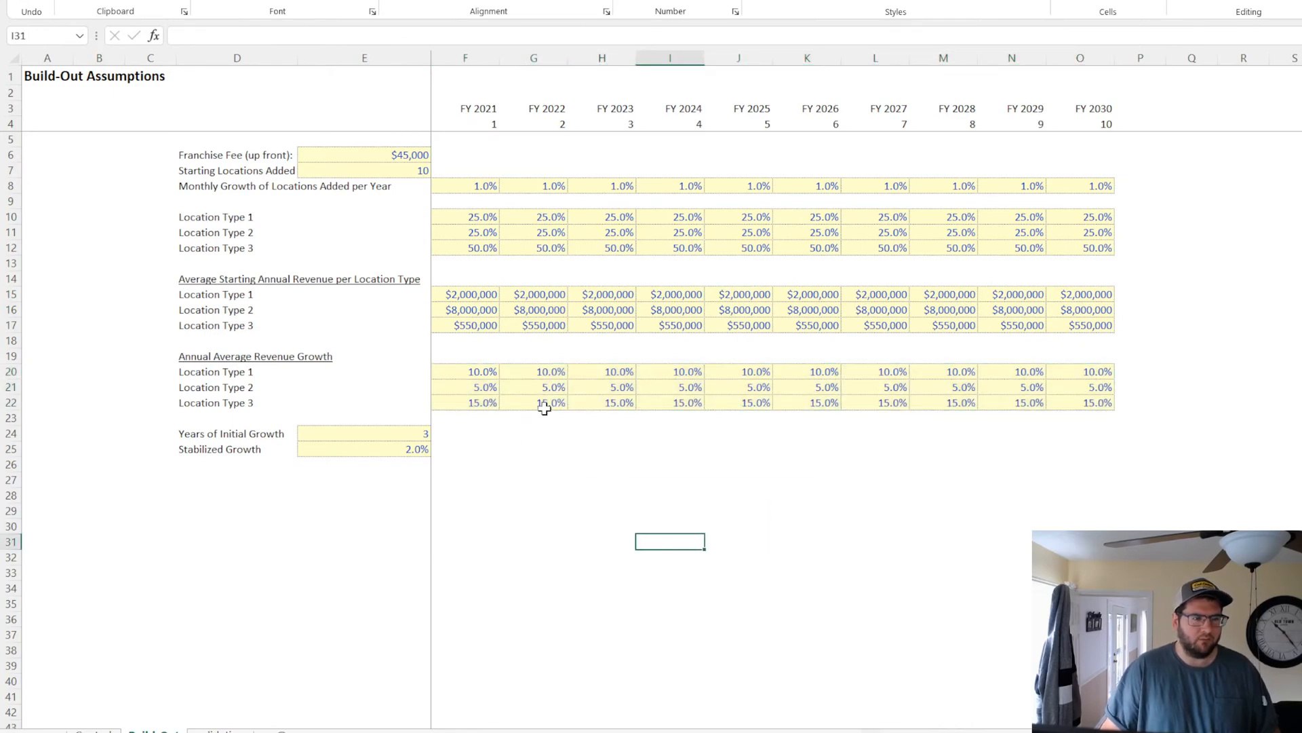
Copy the underlined revenue heading from D14 into D9 and insert a blank row above row 9
{"action": "left_click", "coordinate": [200, 201]}
{"action": "left_click", "coordinate": [212, 280]}
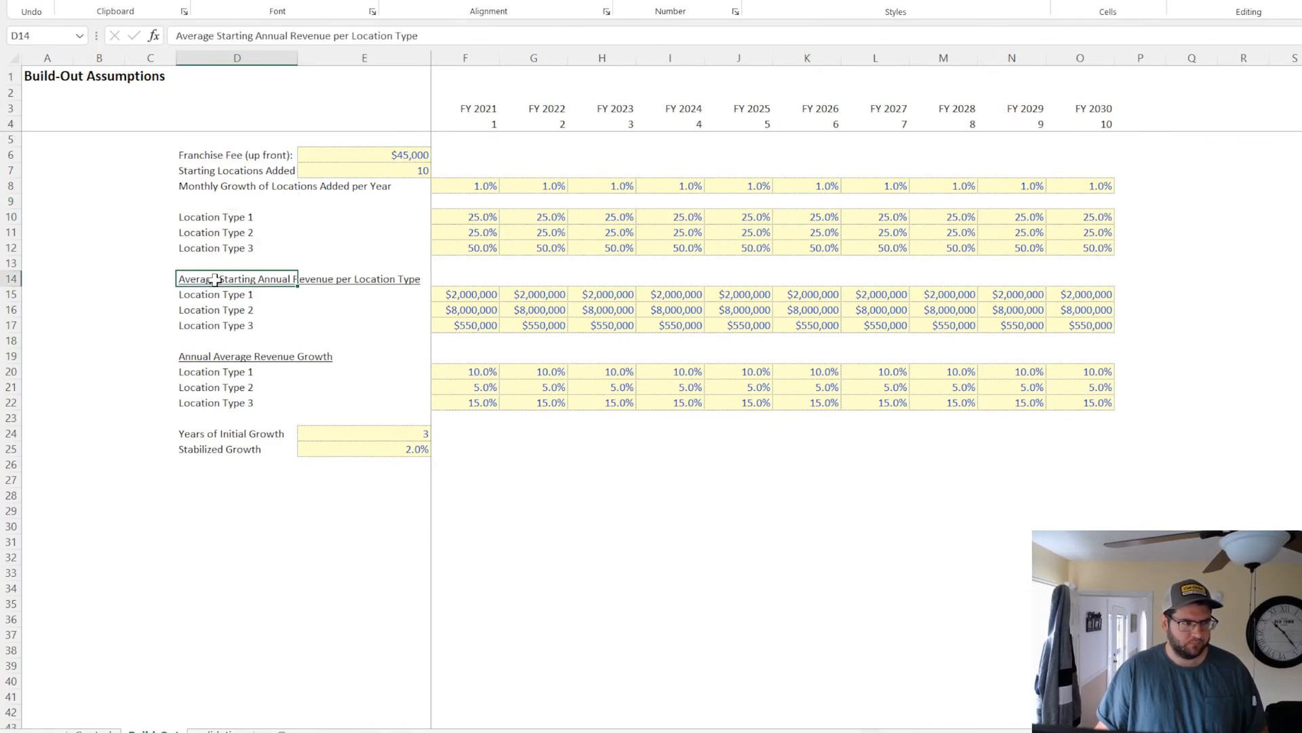
{"action": "key", "text": "ctrl+c"}
{"action": "left_click", "coordinate": [201, 204]}
{"action": "key", "text": "ctrl+v"}
{"action": "left_click", "coordinate": [12, 203]}
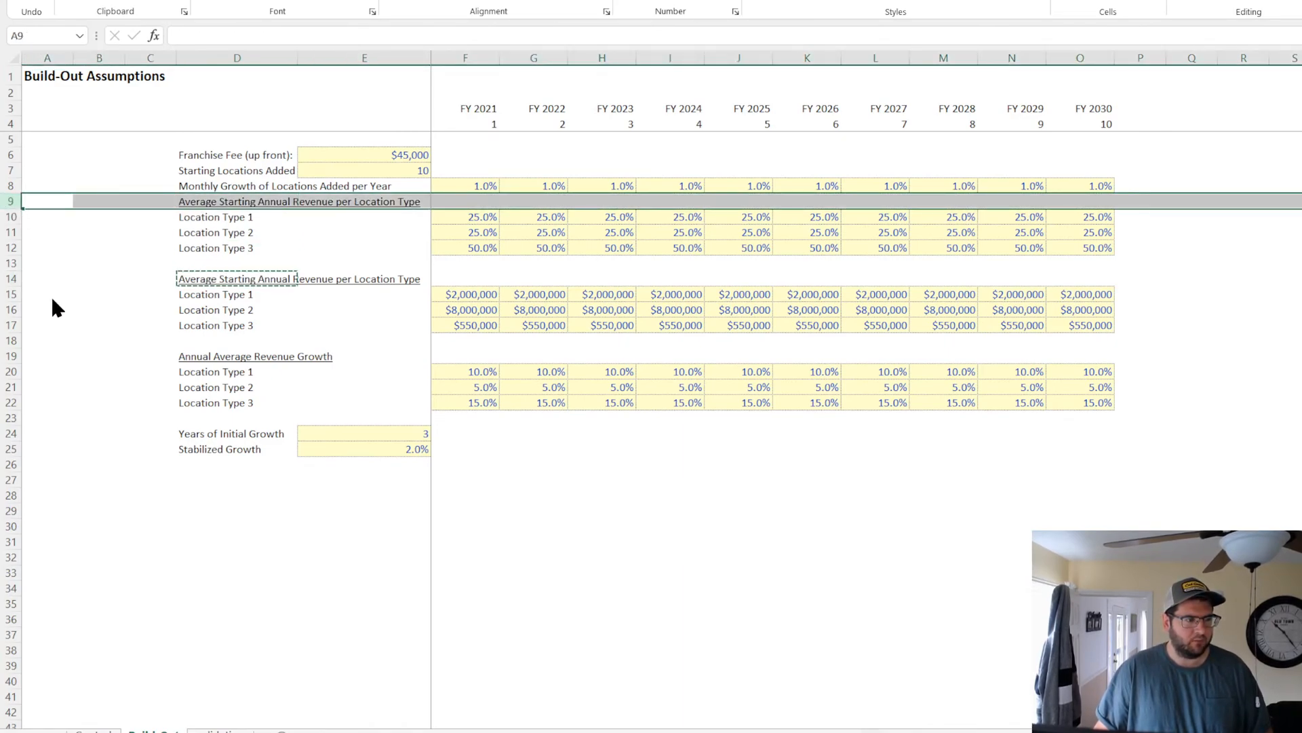
{"action": "key", "text": "Escape"}
{"action": "key", "text": "ctrl+plus"}
Replace the copied heading in D10 with "Percentage of Locations Added of Each Type"
{"action": "left_click", "coordinate": [204, 218]}
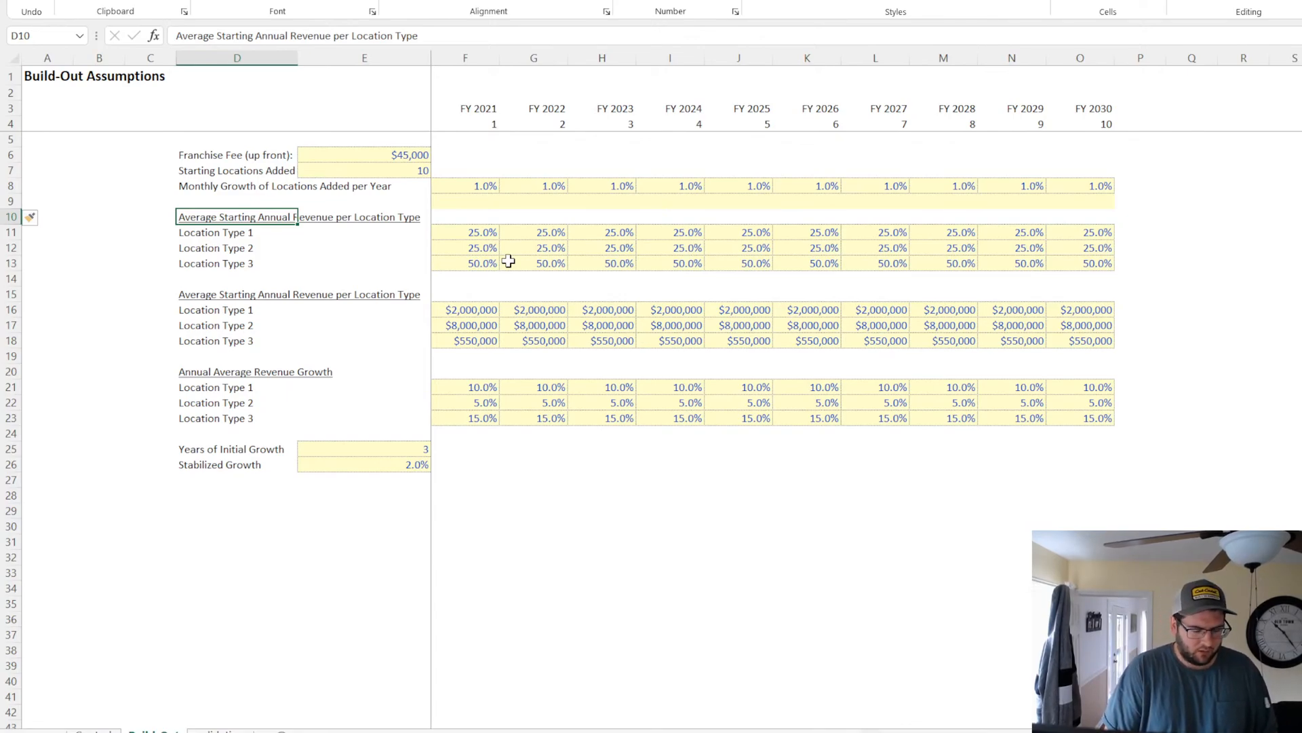
{"action": "type", "text": "Percentage of "}
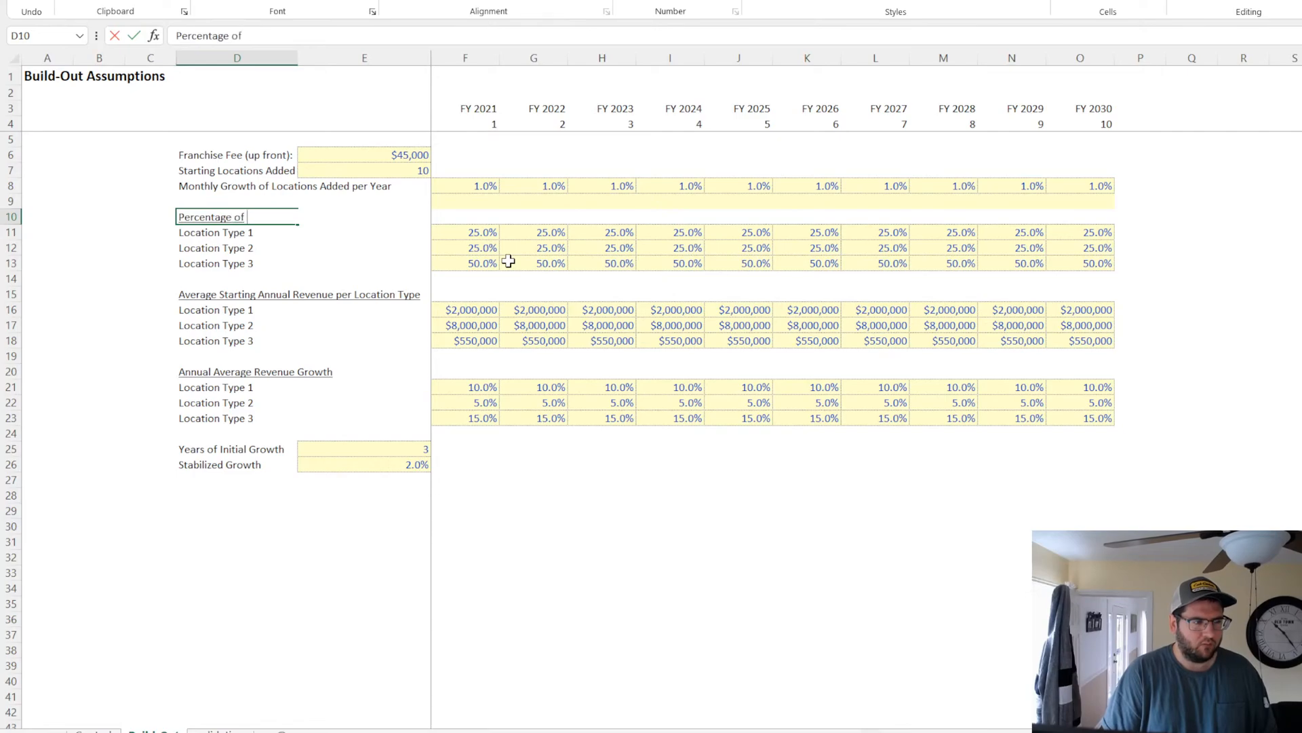
{"action": "type", "text": "Locations Added"}
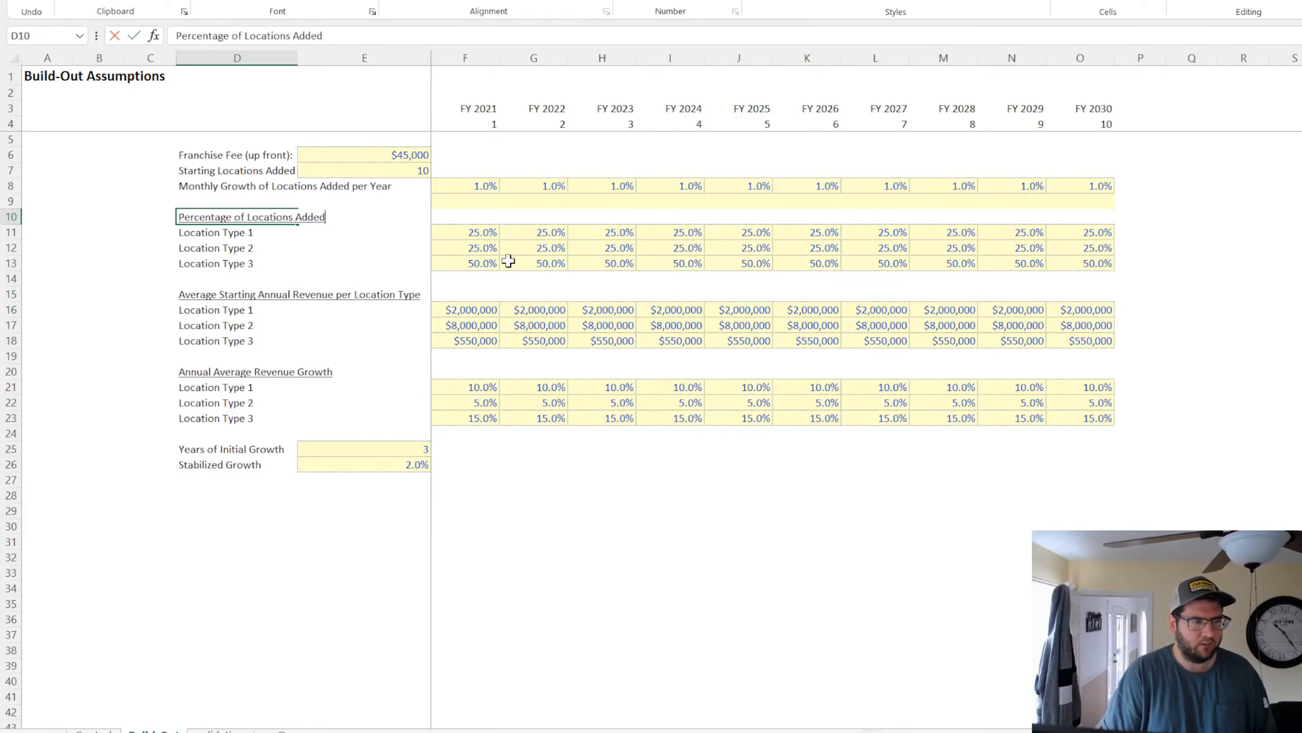
{"action": "type", "text": " of "}
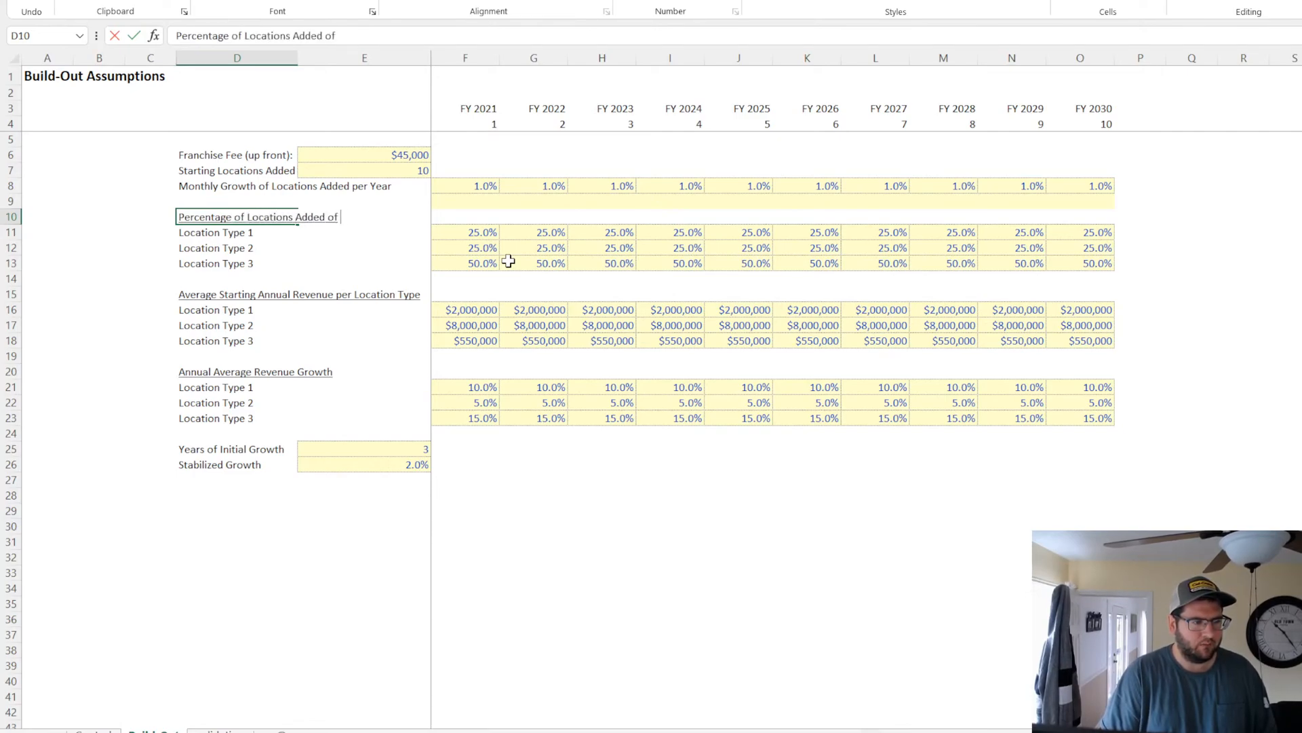
{"action": "type", "text": "Each Type"}
{"action": "key", "text": "Return"}
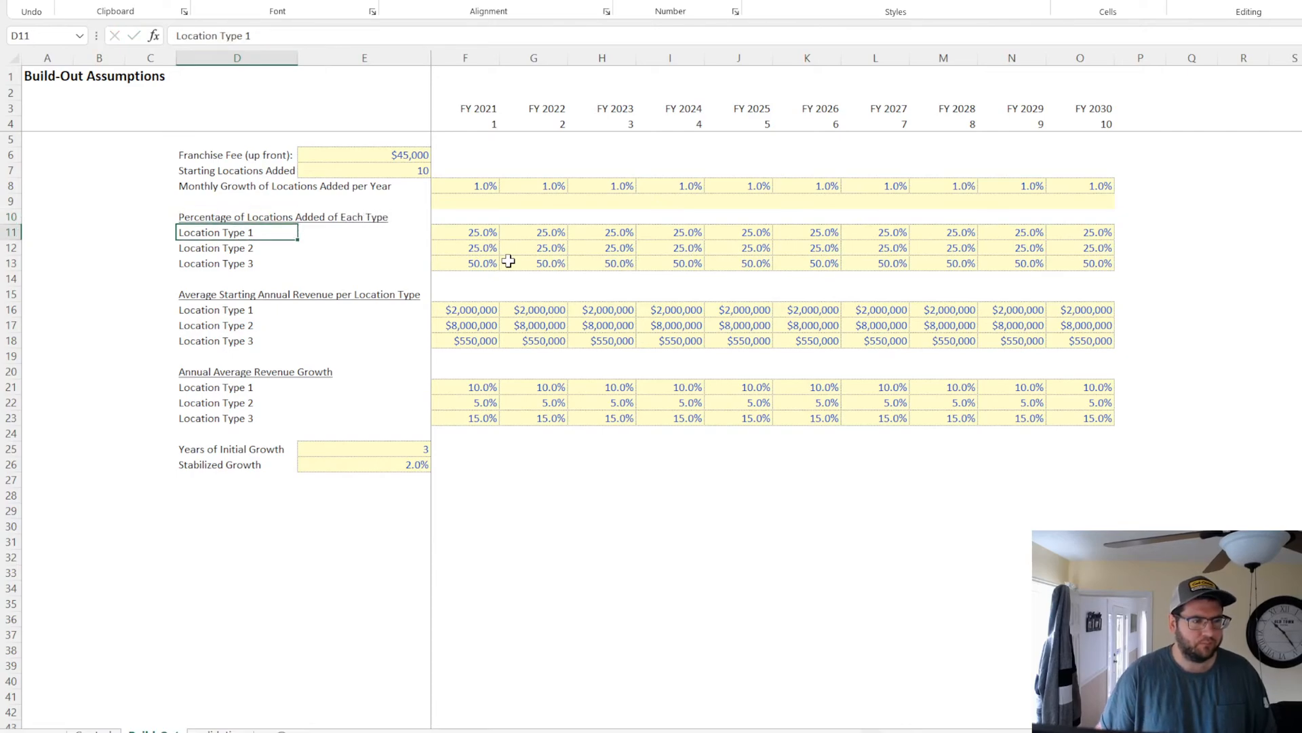
Fill the blank unformatted cell P9 back across row 9 to F9 to remove the yellow input formatting
{"action": "left_click", "coordinate": [1152, 198]}
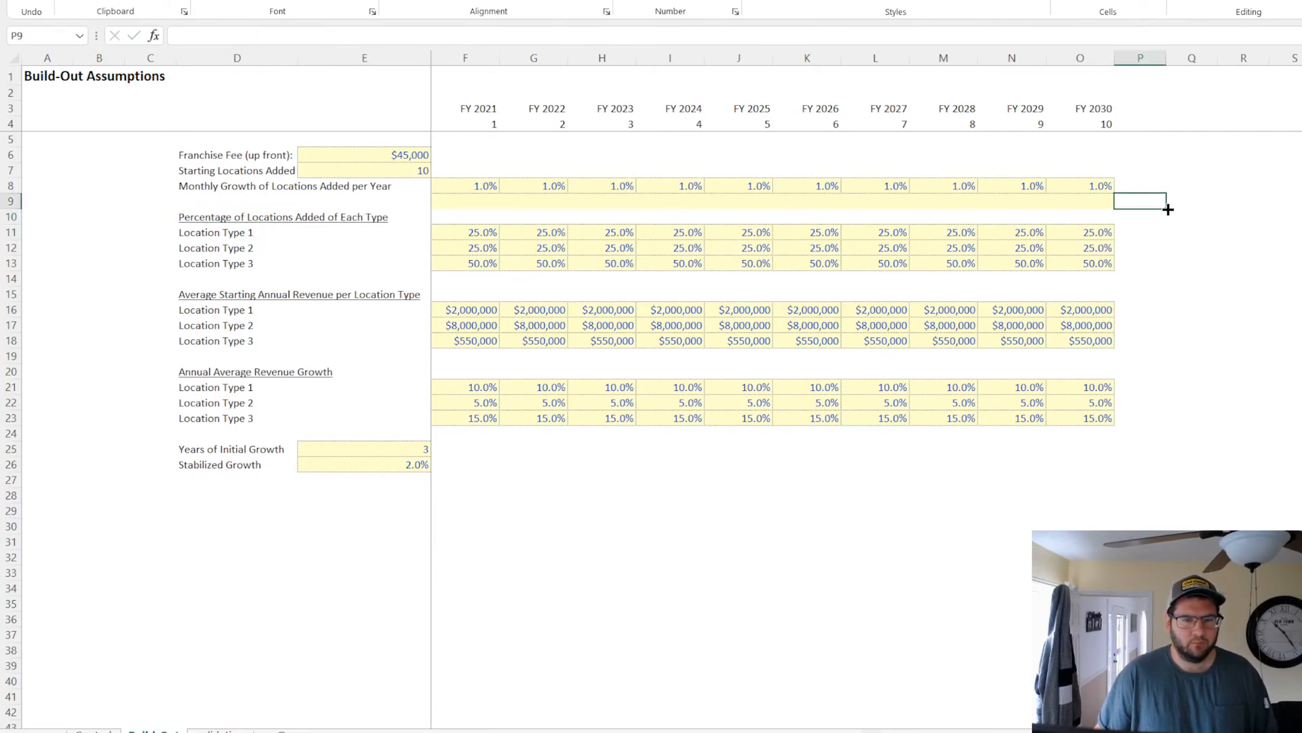
{"action": "left_click_drag", "start_coordinate": [1167, 208], "coordinate": [396, 245]}
{"action": "key", "text": "alt+Tab"}
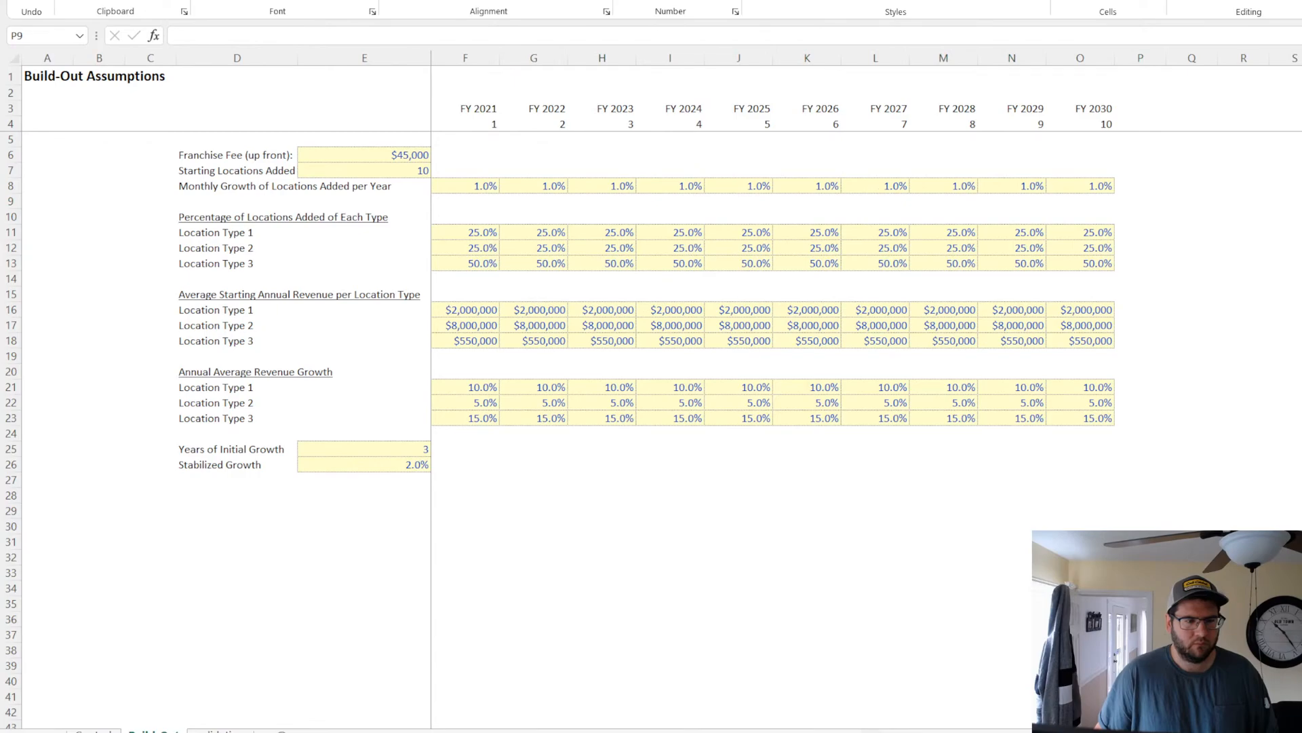
{"action": "key", "text": "alt+Tab"}
{"action": "left_click", "coordinate": [538, 528]}
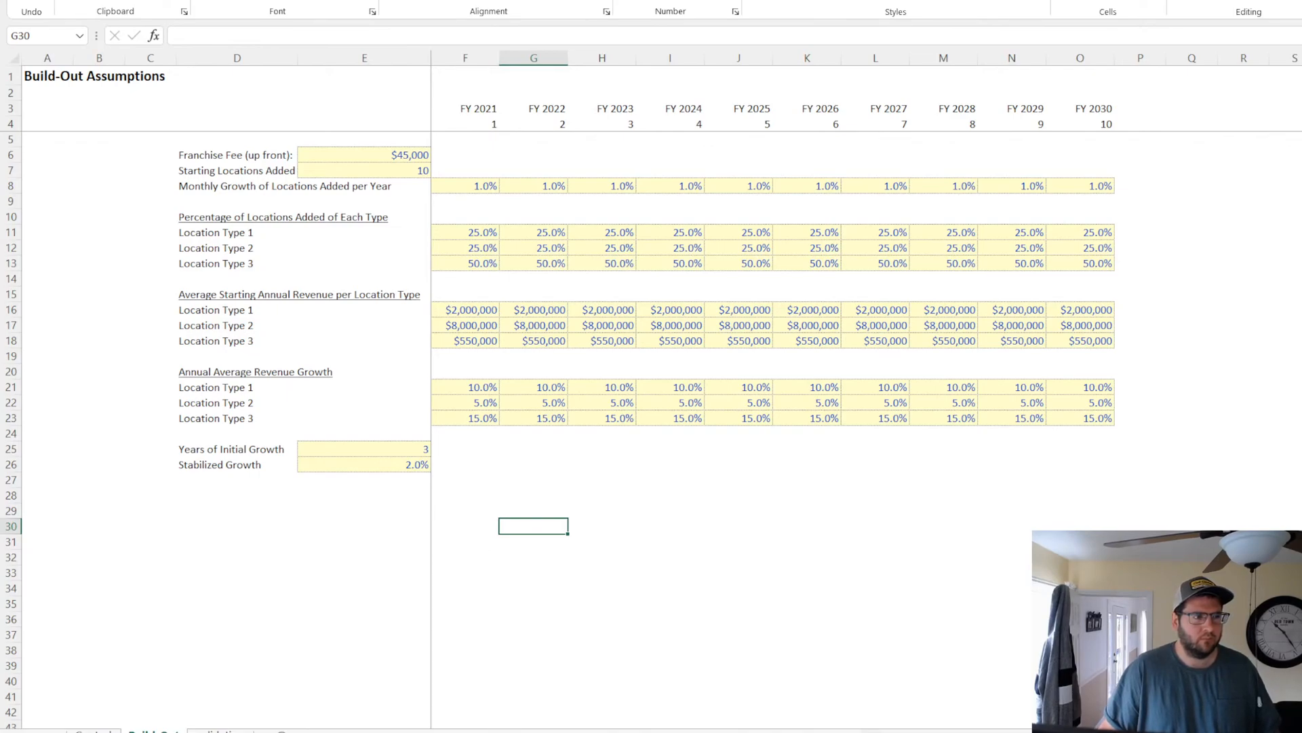
{"action": "left_click", "coordinate": [645, 527]}
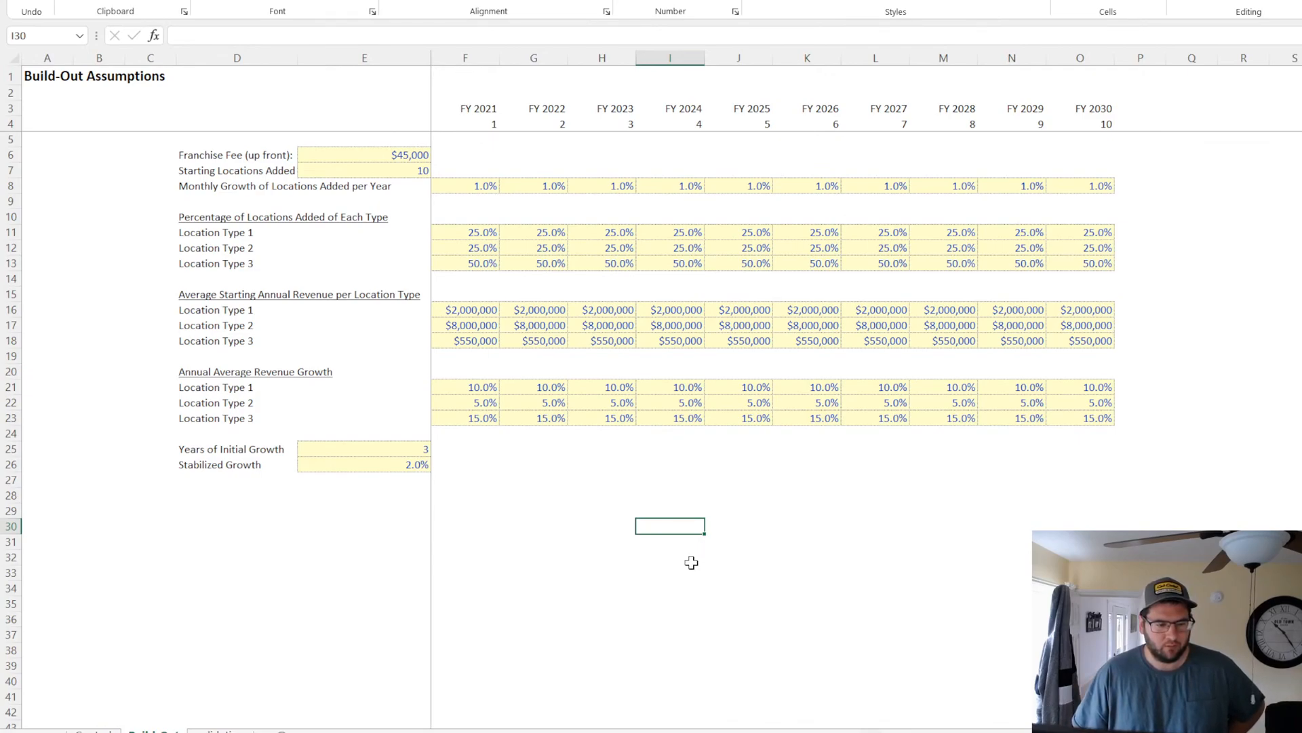
Merge and center G30:N38 and enter the placeholder note "BRB STRETCHING"
{"action": "left_click_drag", "start_coordinate": [501, 522], "coordinate": [1012, 650]}
{"action": "left_click", "coordinate": [562, 1]}
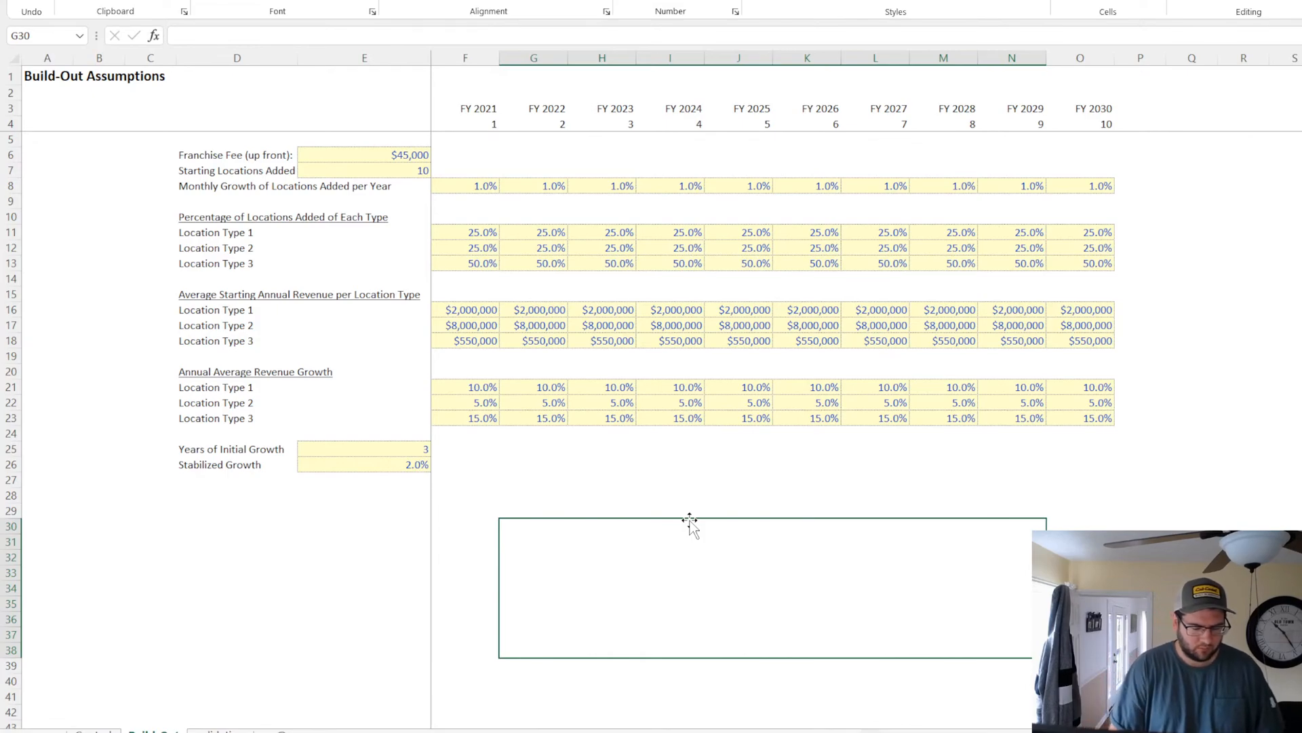
{"action": "type", "text": "BRB"}
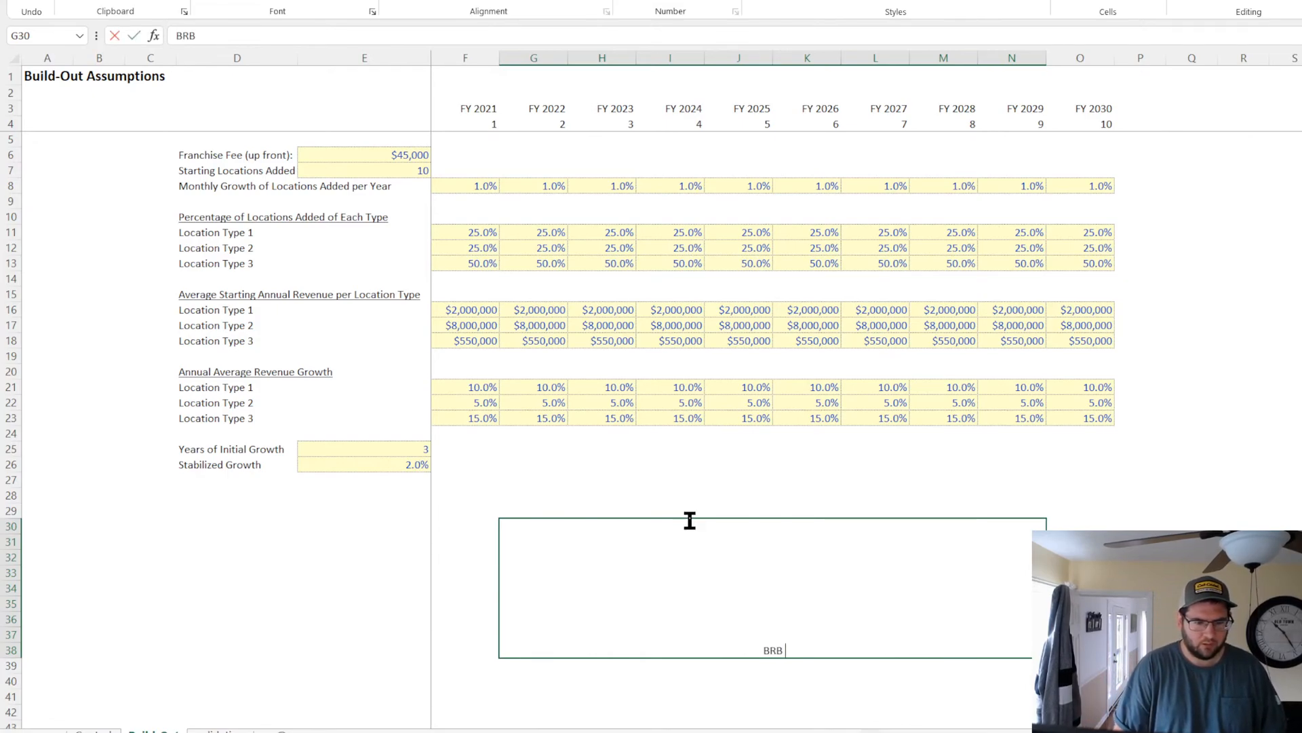
{"action": "type", "text": " STRETCHING"}
{"action": "key", "text": "Return"}
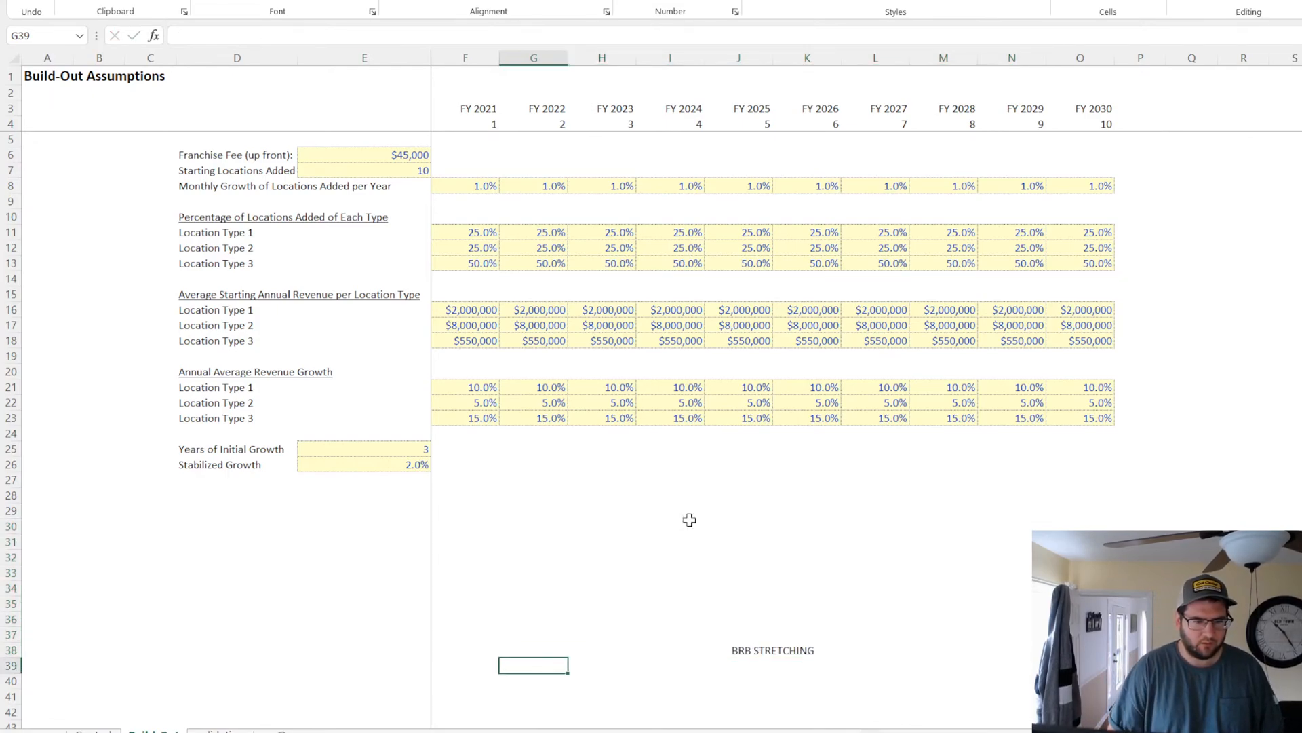
Vertically center, bold and enlarge the "BRB STRETCHING" note and fill its merged block with yellow
{"action": "left_click", "coordinate": [690, 555]}
{"action": "key", "text": "alt+h"}
{"action": "key", "text": "a"}
{"action": "key", "text": "m"}
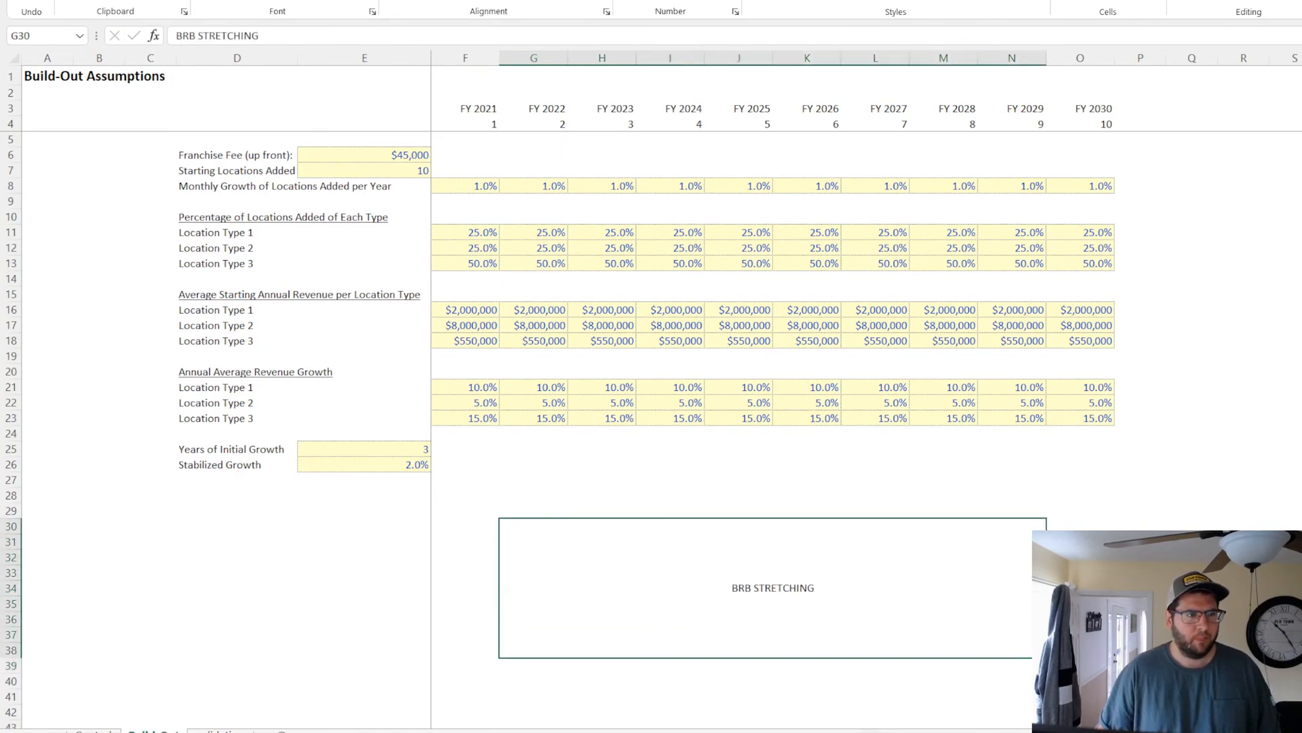
{"action": "key", "text": "ctrl+b"}
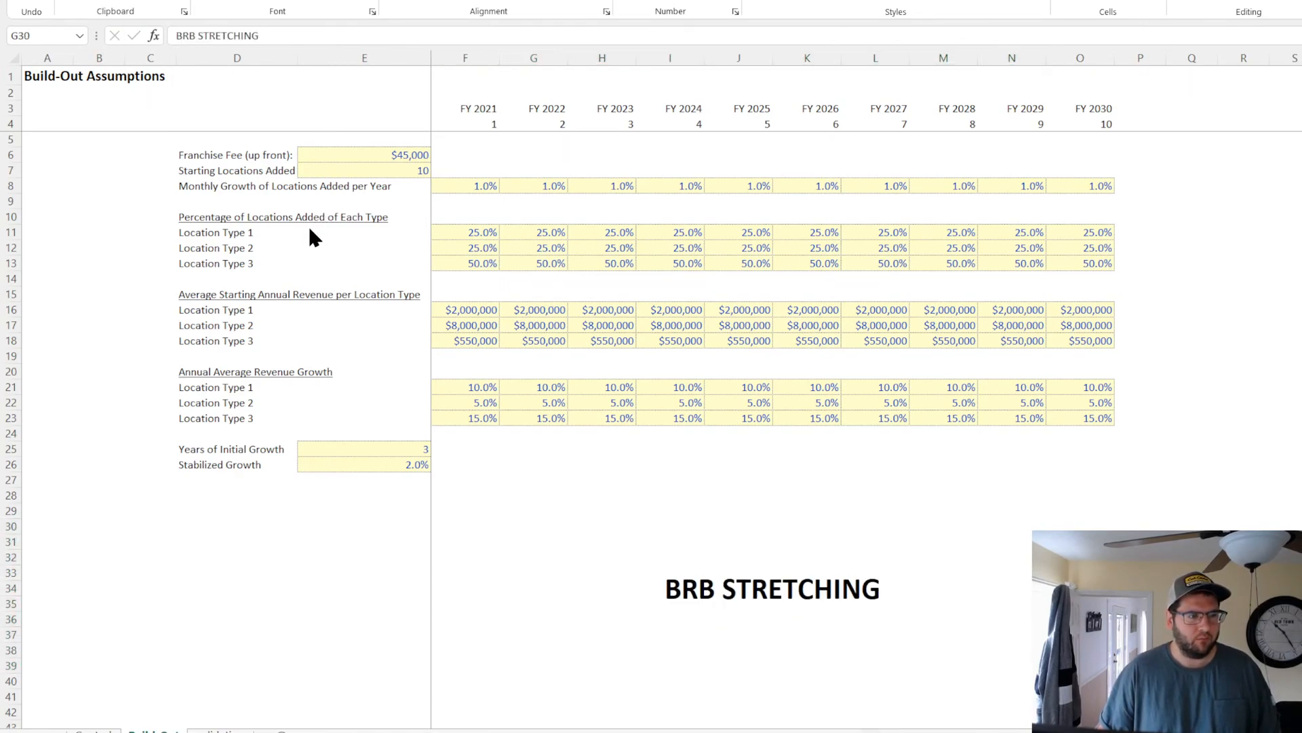
{"action": "left_click", "coordinate": [306, 255]}
{"action": "scroll", "coordinate": [304, 520], "scroll_direction": "down", "scroll_amount": 4}
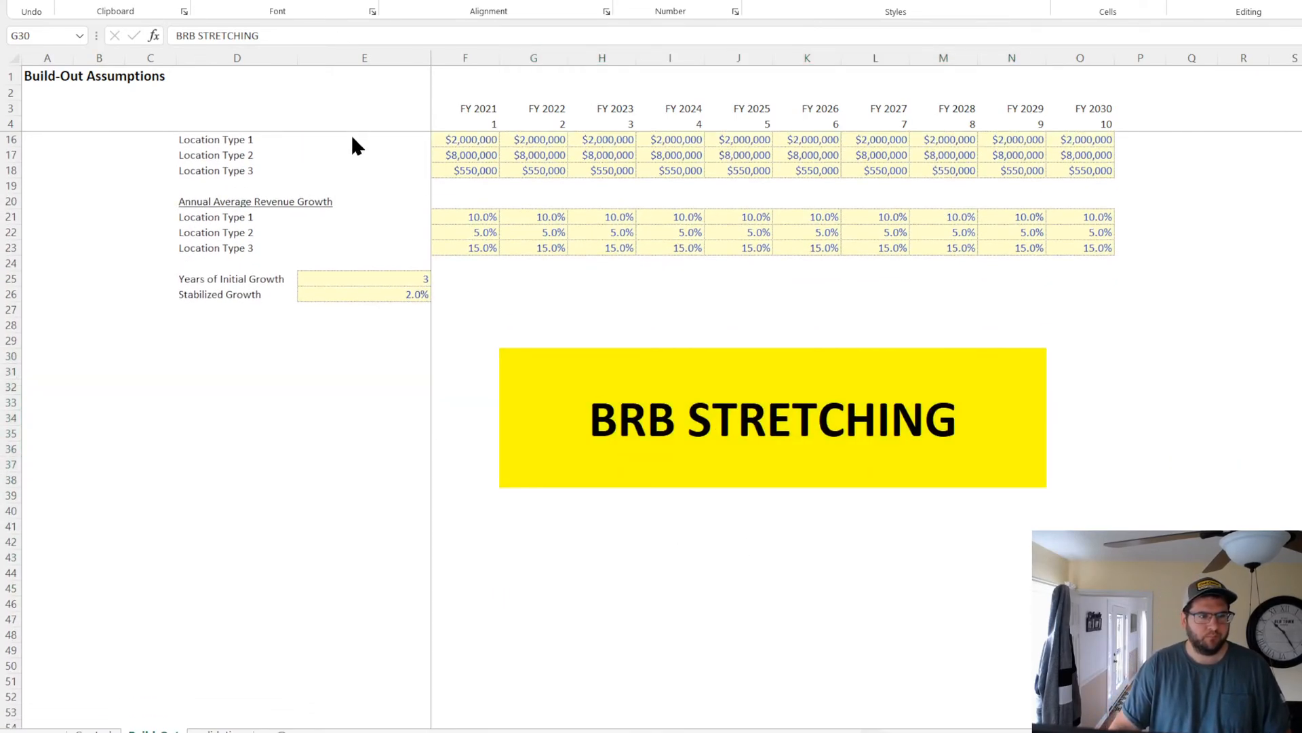
{"action": "left_click", "coordinate": [351, 133]}
{"action": "left_click", "coordinate": [322, 498]}
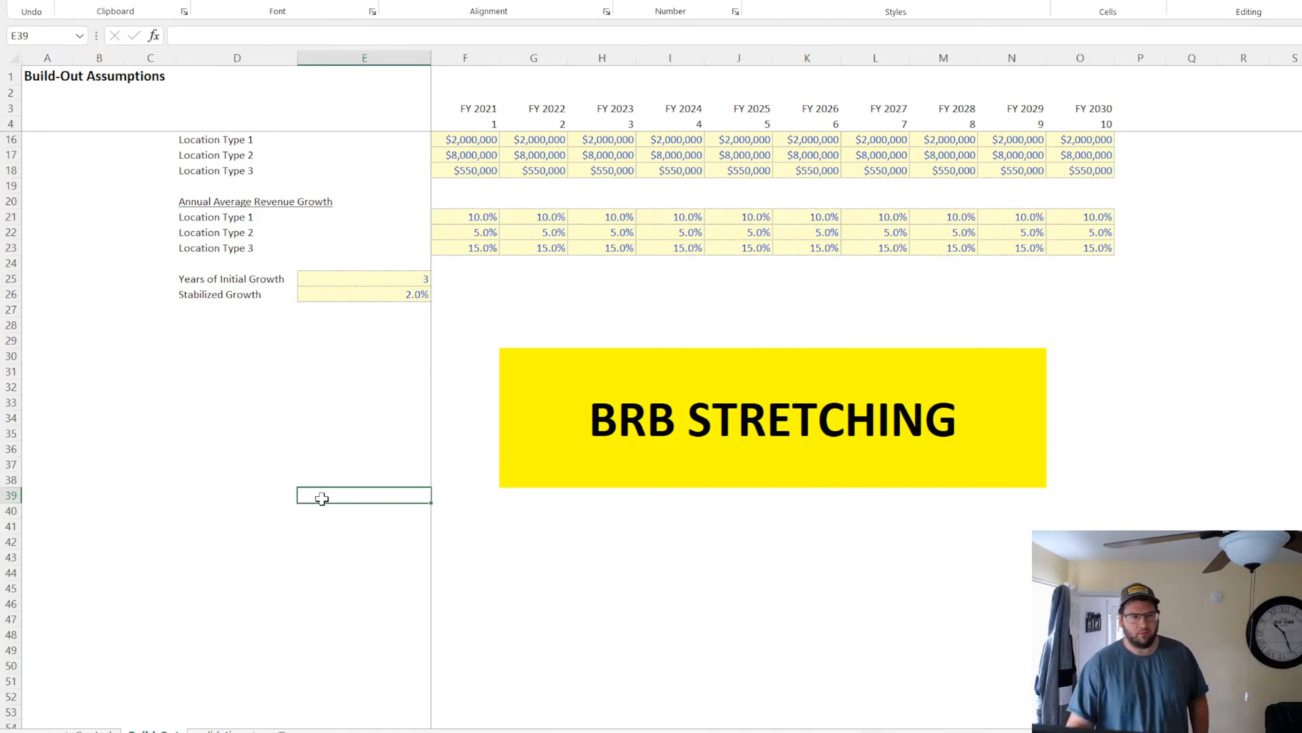
Clear the "BRB STRETCHING" note and its formatting across G29:N44 and save the workbook
{"action": "left_click", "coordinate": [683, 417]}
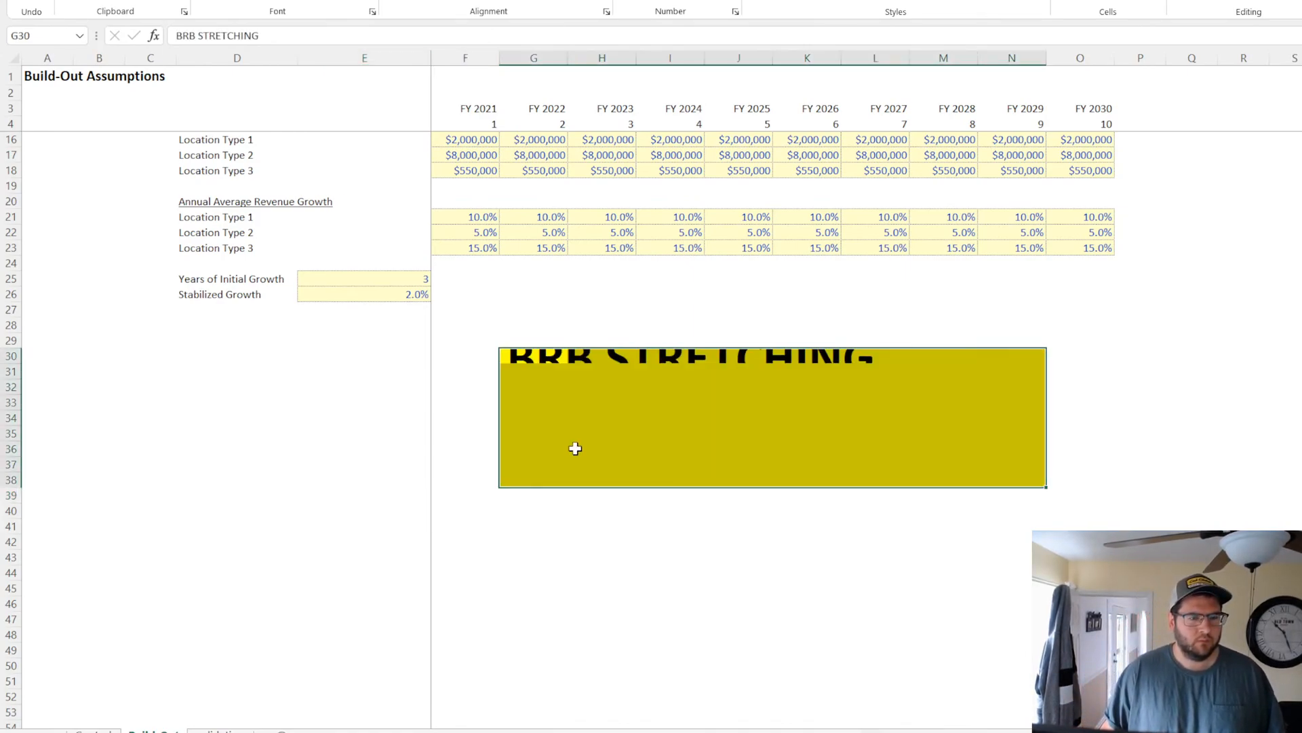
{"action": "mouse_move", "coordinate": [529, 333]}
{"action": "left_mouse_down"}
{"action": "mouse_move", "coordinate": [1038, 346]}
{"action": "mouse_move", "coordinate": [1018, 576]}
{"action": "left_mouse_up"}
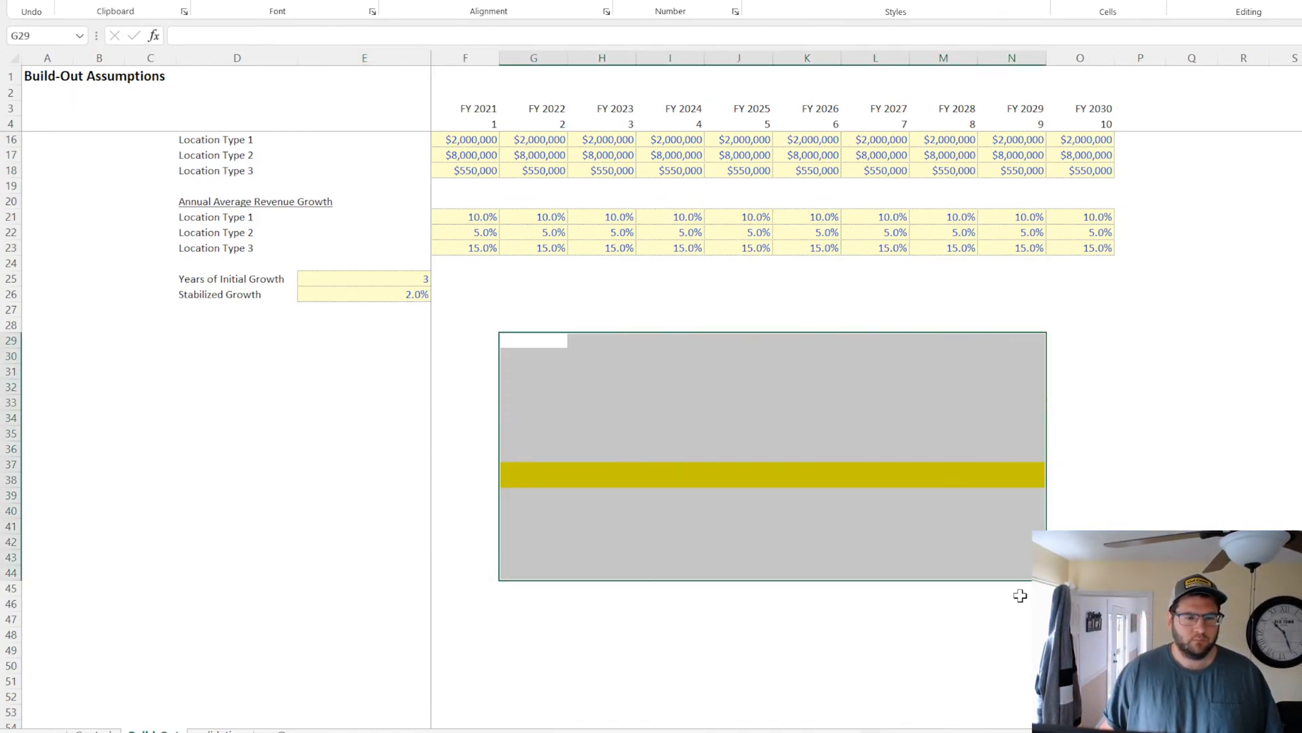
{"action": "key", "text": "ctrl+s"}
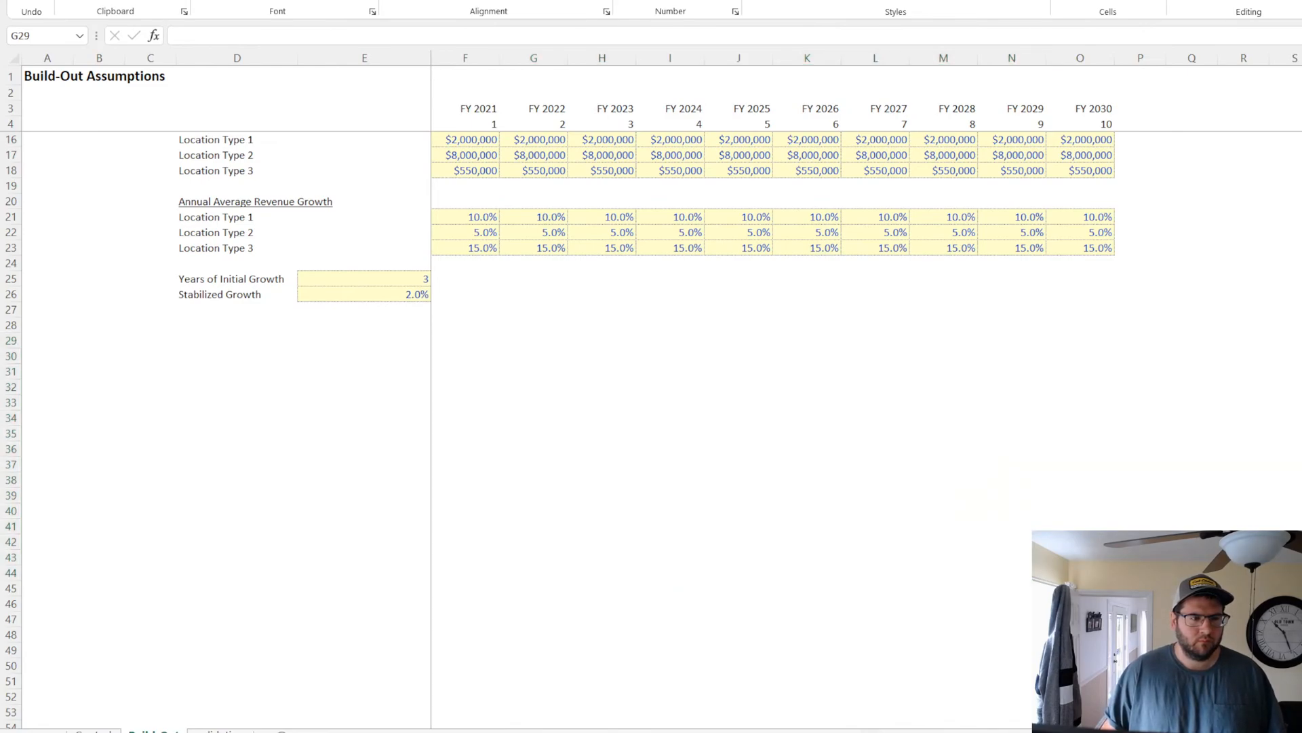
{"action": "left_click", "coordinate": [570, 387]}
{"action": "scroll", "coordinate": [520, 491], "scroll_direction": "up", "scroll_amount": 4}
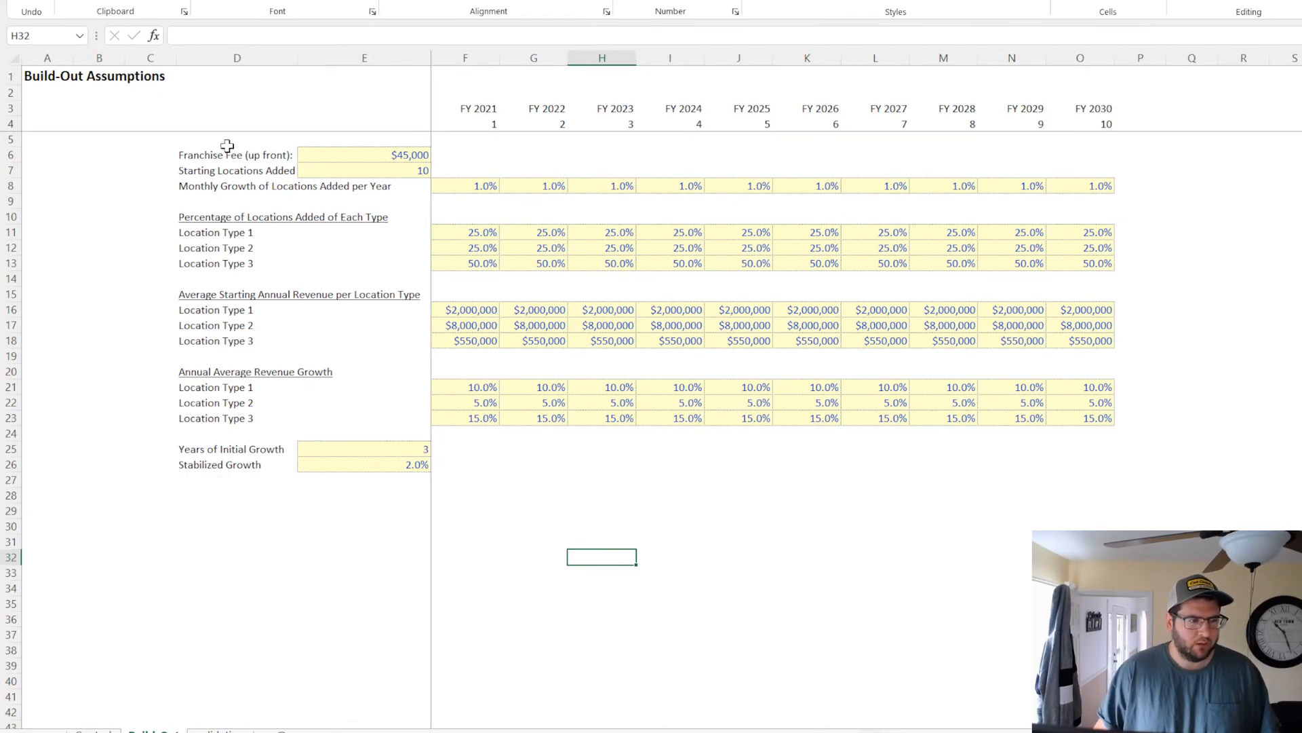
{"action": "left_click_drag", "start_coordinate": [197, 157], "coordinate": [1116, 505]}
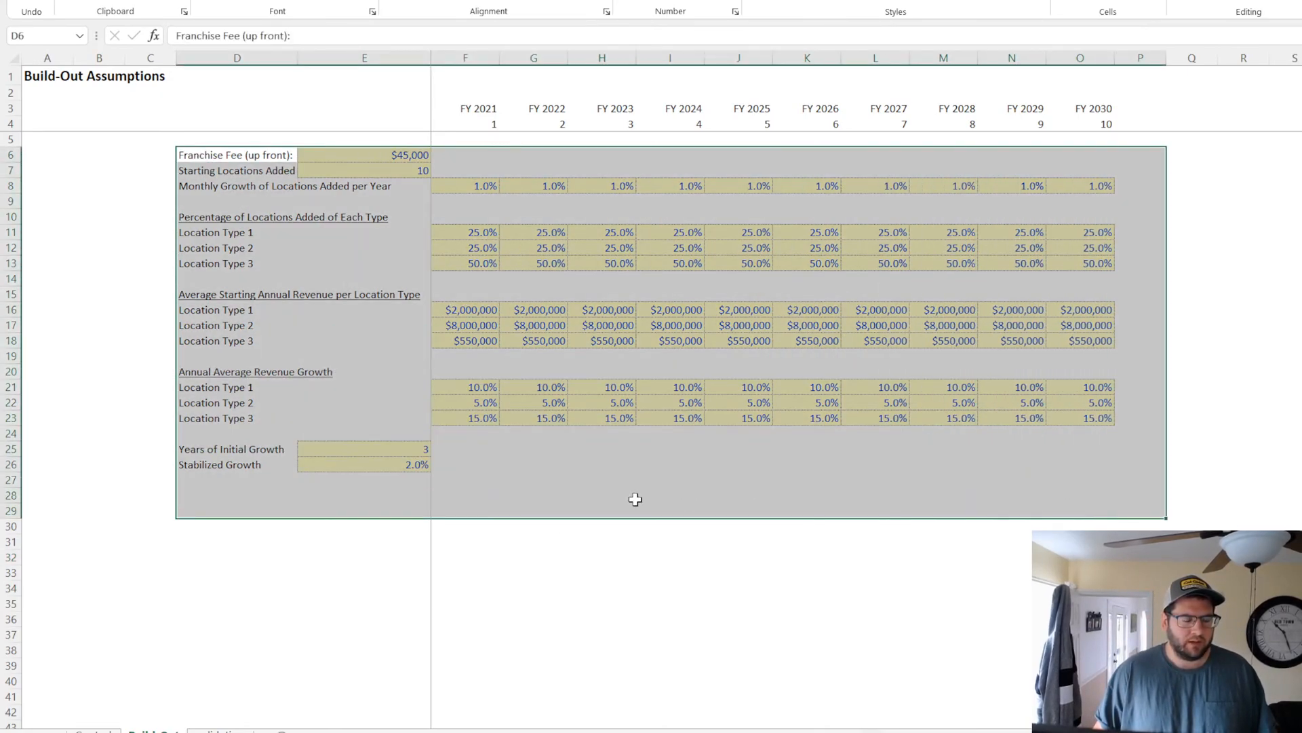
{"action": "left_click", "coordinate": [520, 494]}
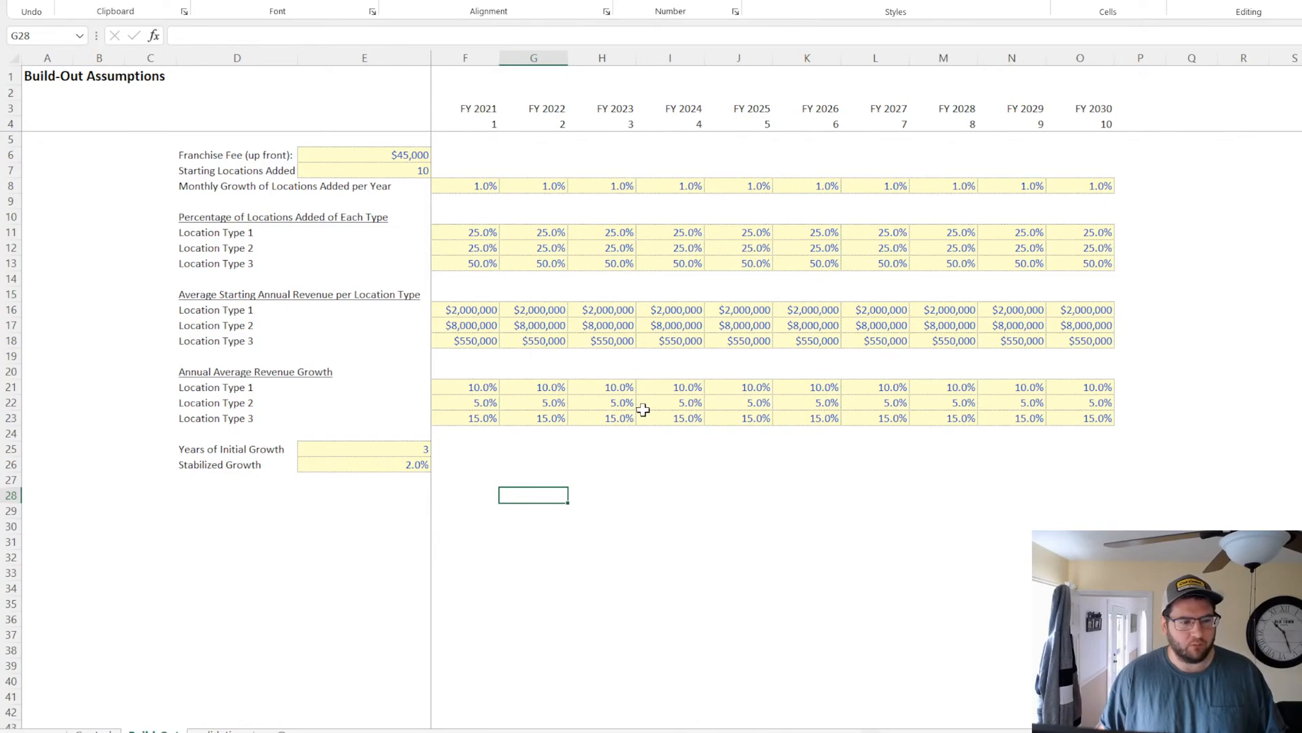
{"action": "left_click", "coordinate": [222, 524]}
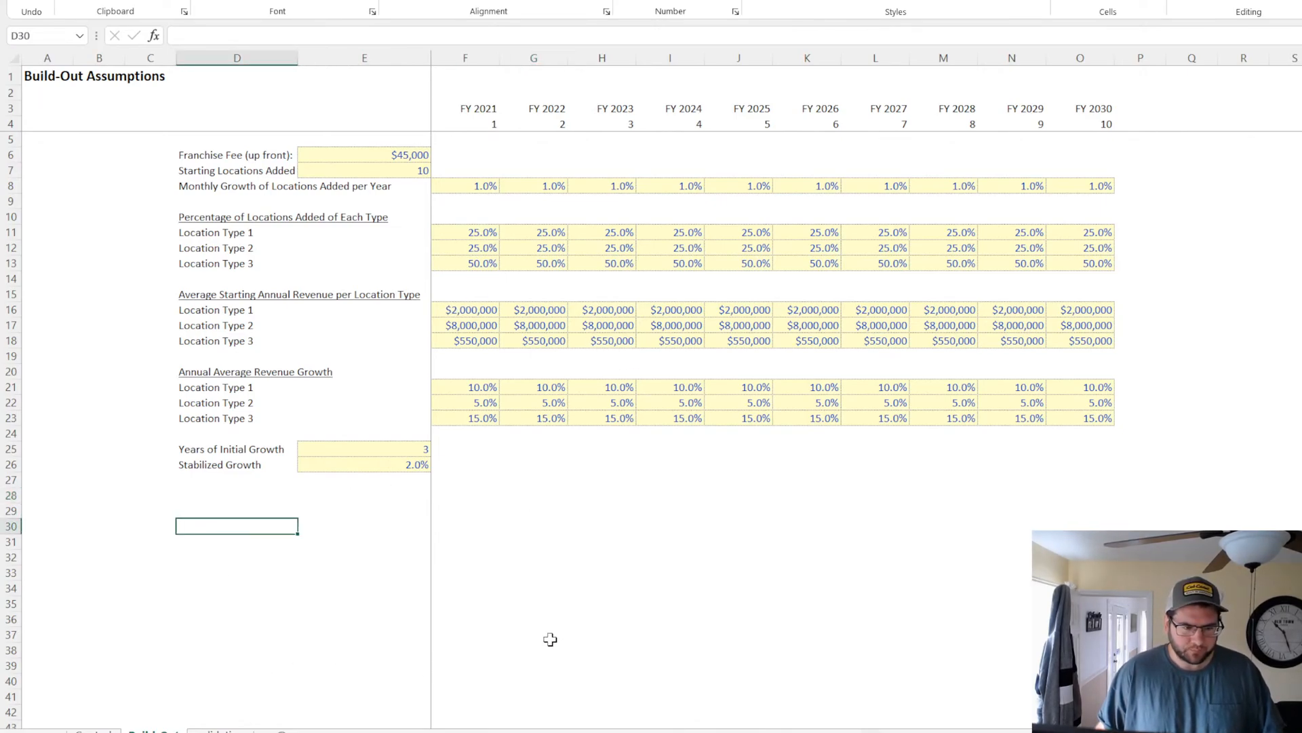
{"action": "left_click", "coordinate": [254, 510]}
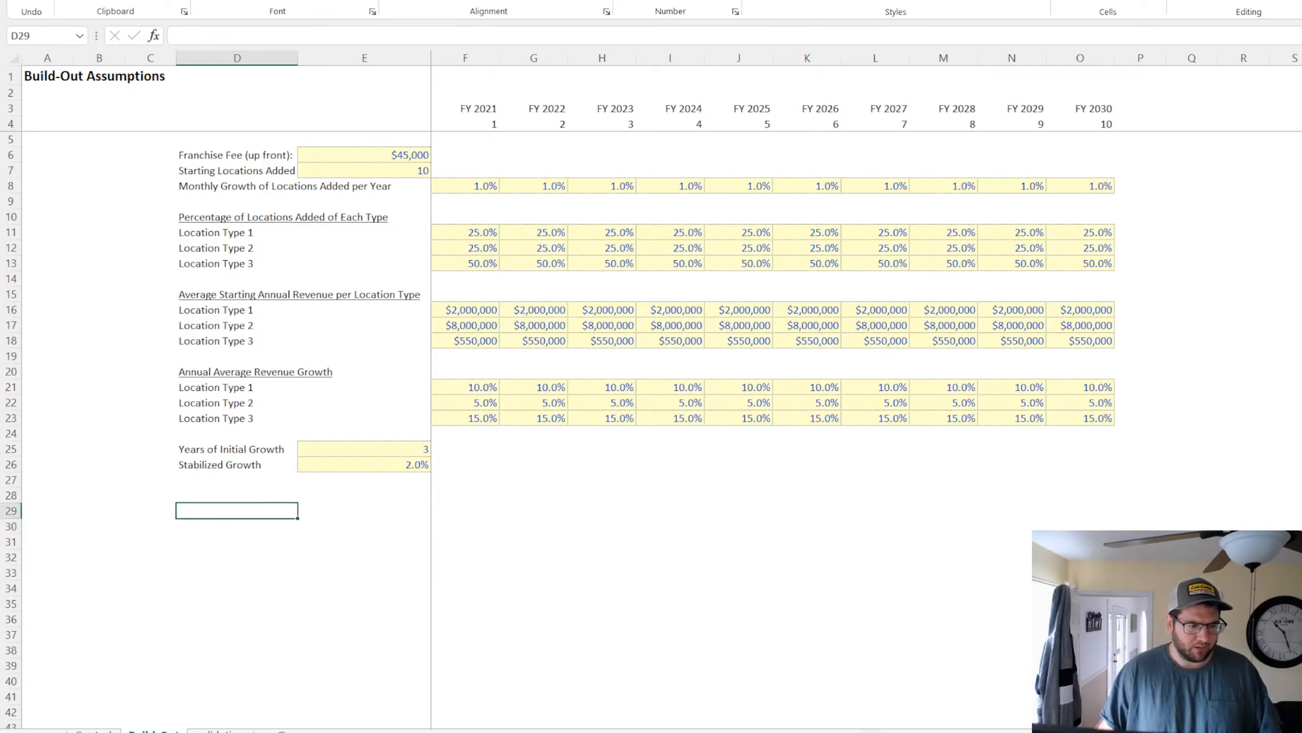
{"action": "left_click_drag", "start_coordinate": [234, 489], "coordinate": [1014, 567]}
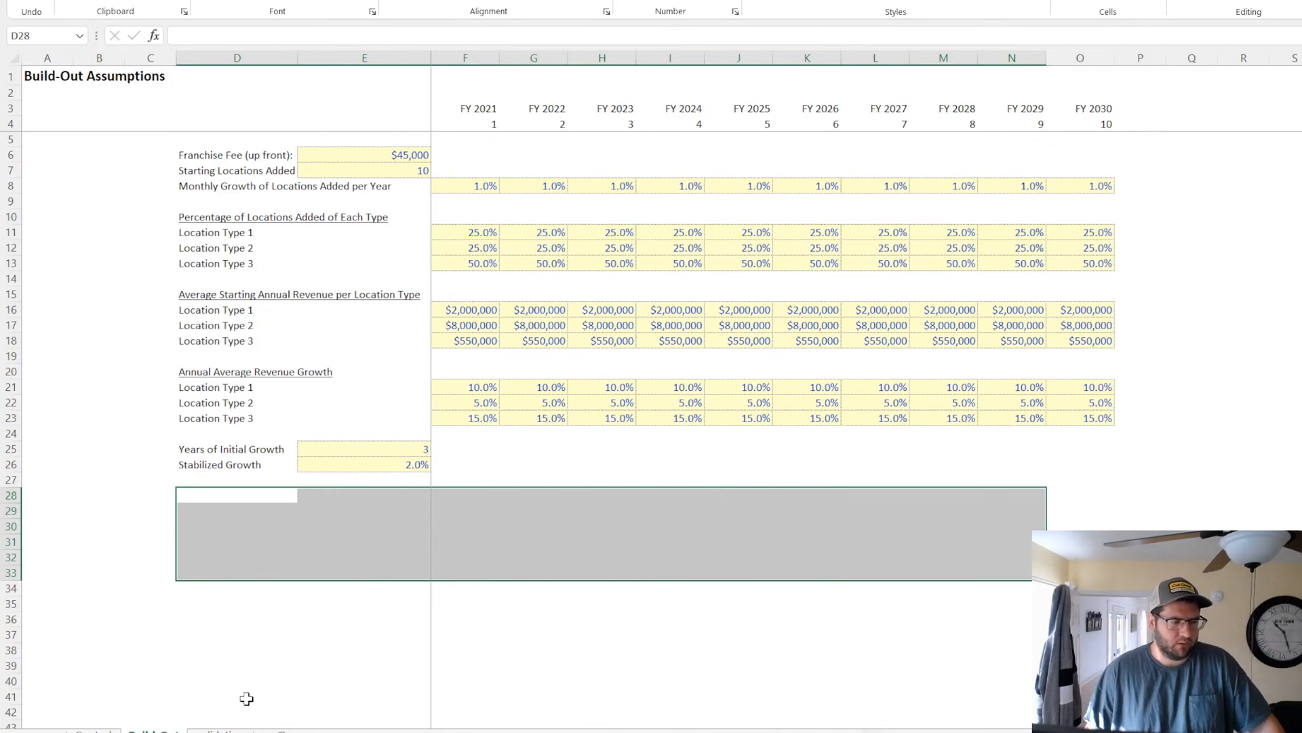
Add a new worksheet after Build-Out and name it Expenses
{"action": "left_click", "coordinate": [282, 731]}
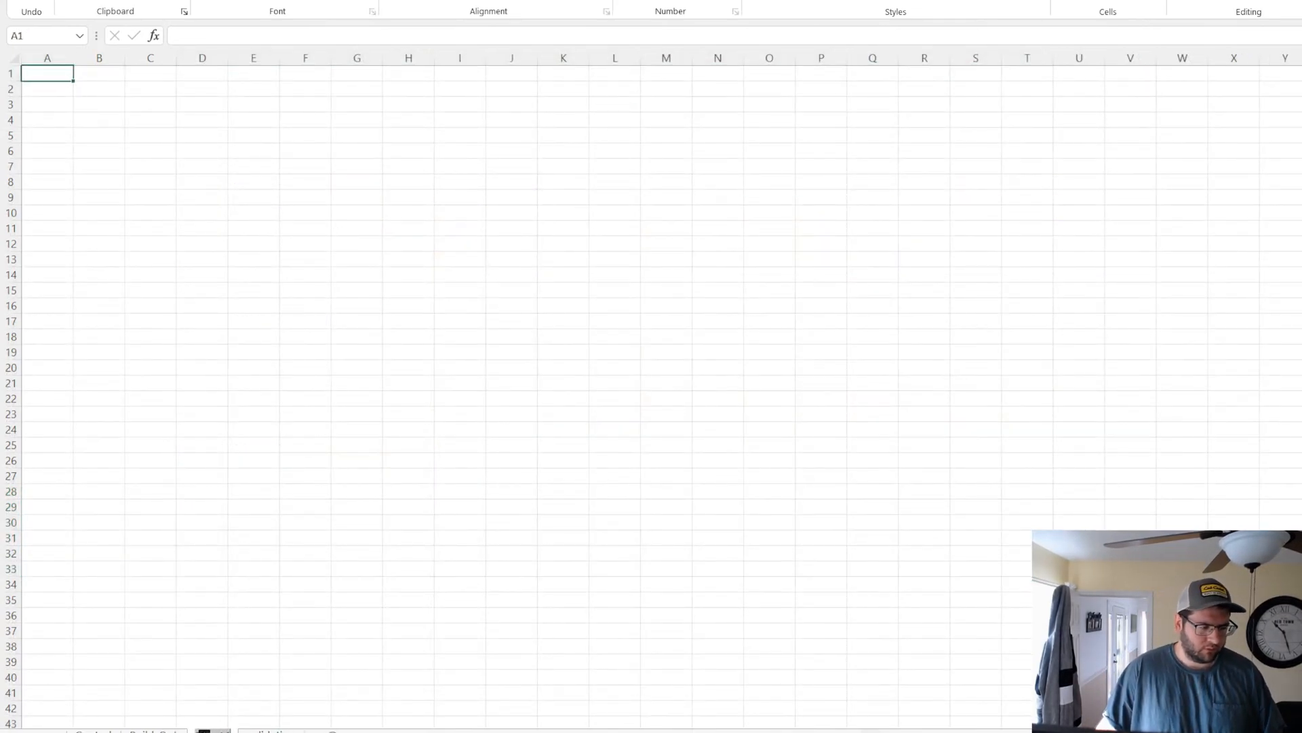
{"action": "type", "text": "Expenses"}
{"action": "key", "text": "Return"}
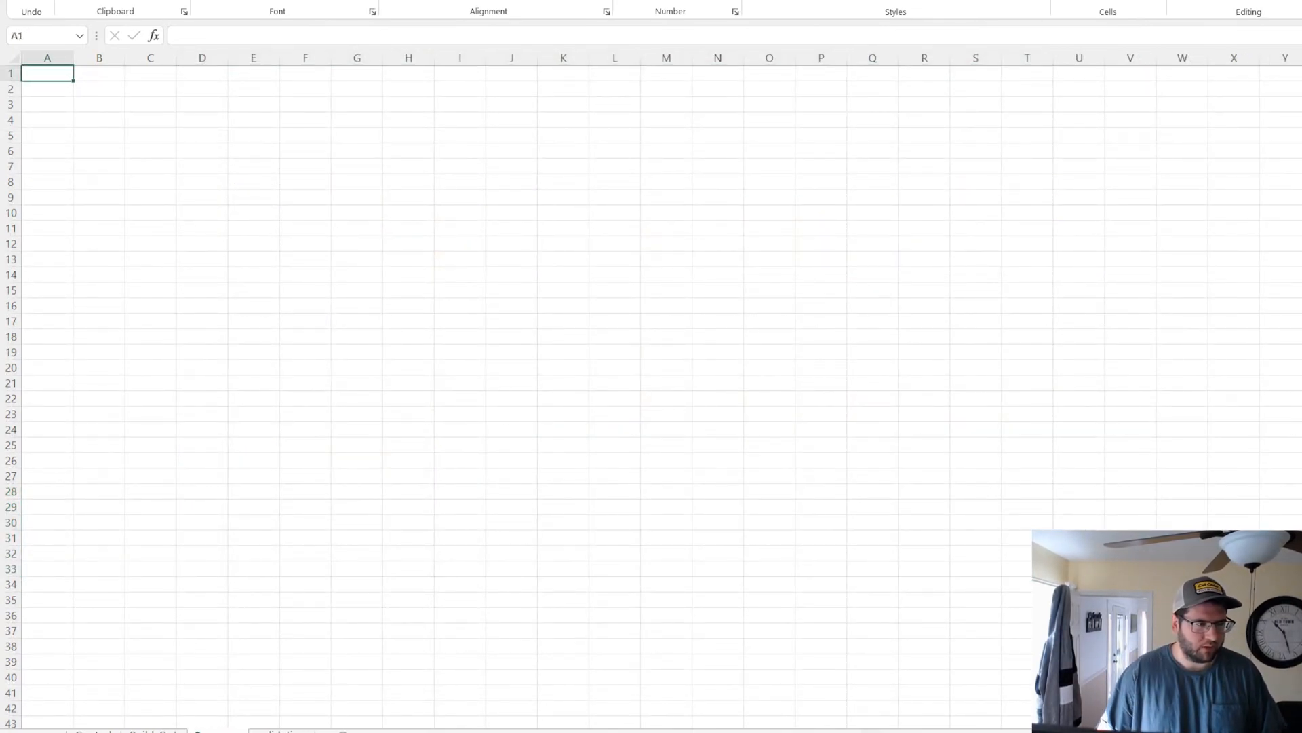
Enter the reminder "add ad spend" in C4 of the Expenses sheet and widen column C to fit it
{"action": "left_click", "coordinate": [154, 104]}
{"action": "left_click", "coordinate": [160, 116]}
{"action": "type", "text": "add"}
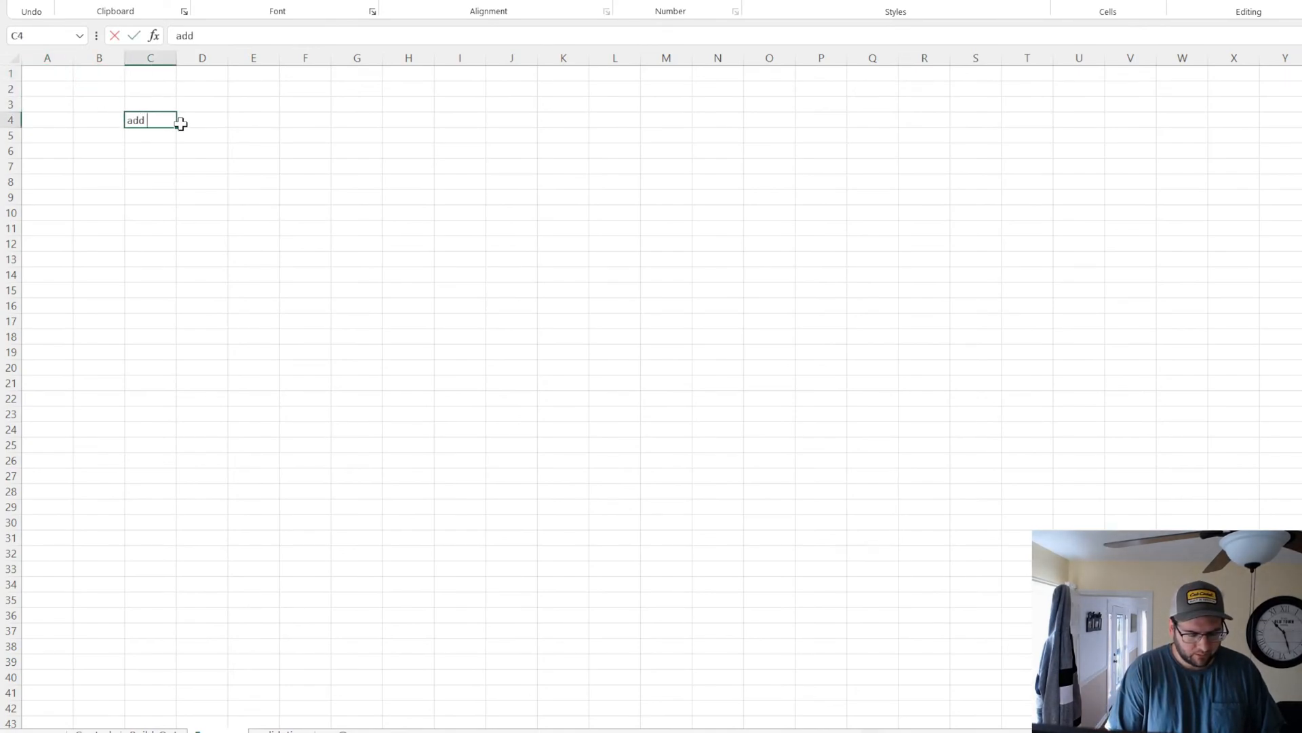
{"action": "type", "text": " ad spend"}
{"action": "key", "text": "Return"}
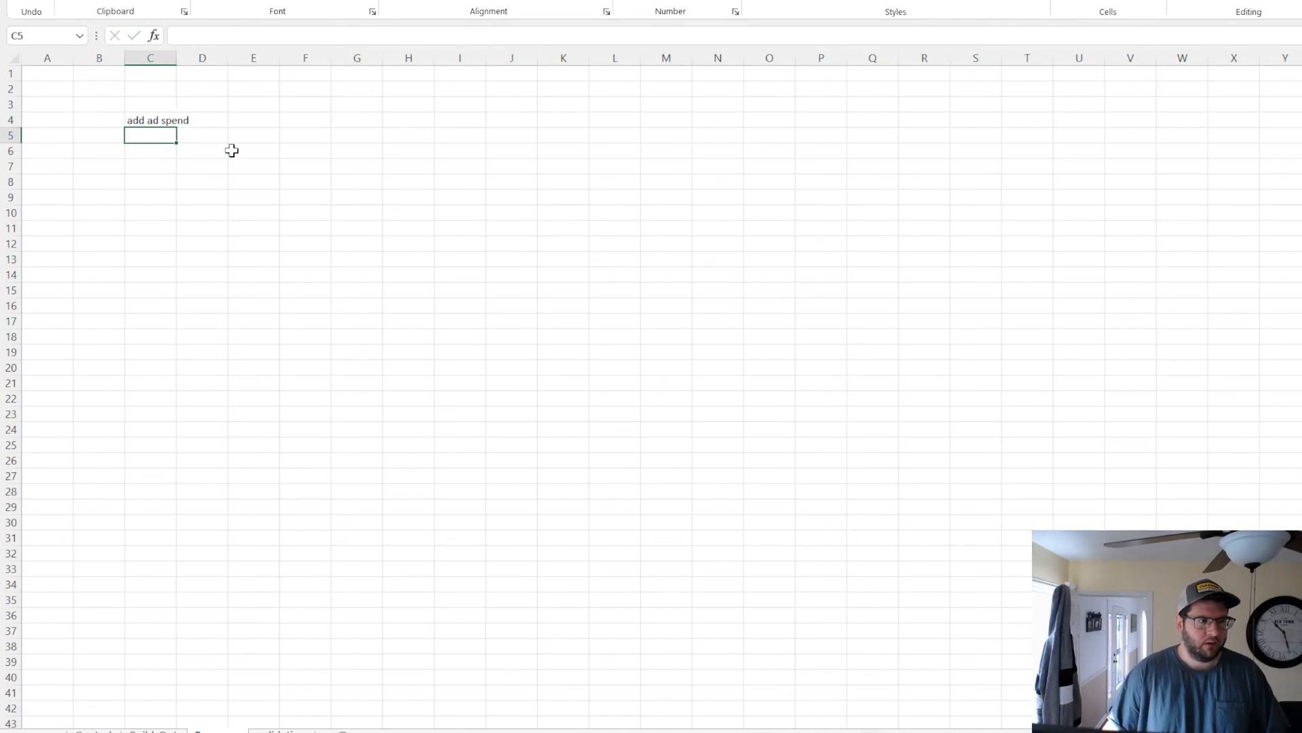
{"action": "left_click_drag", "start_coordinate": [177, 57], "coordinate": [207, 58]}
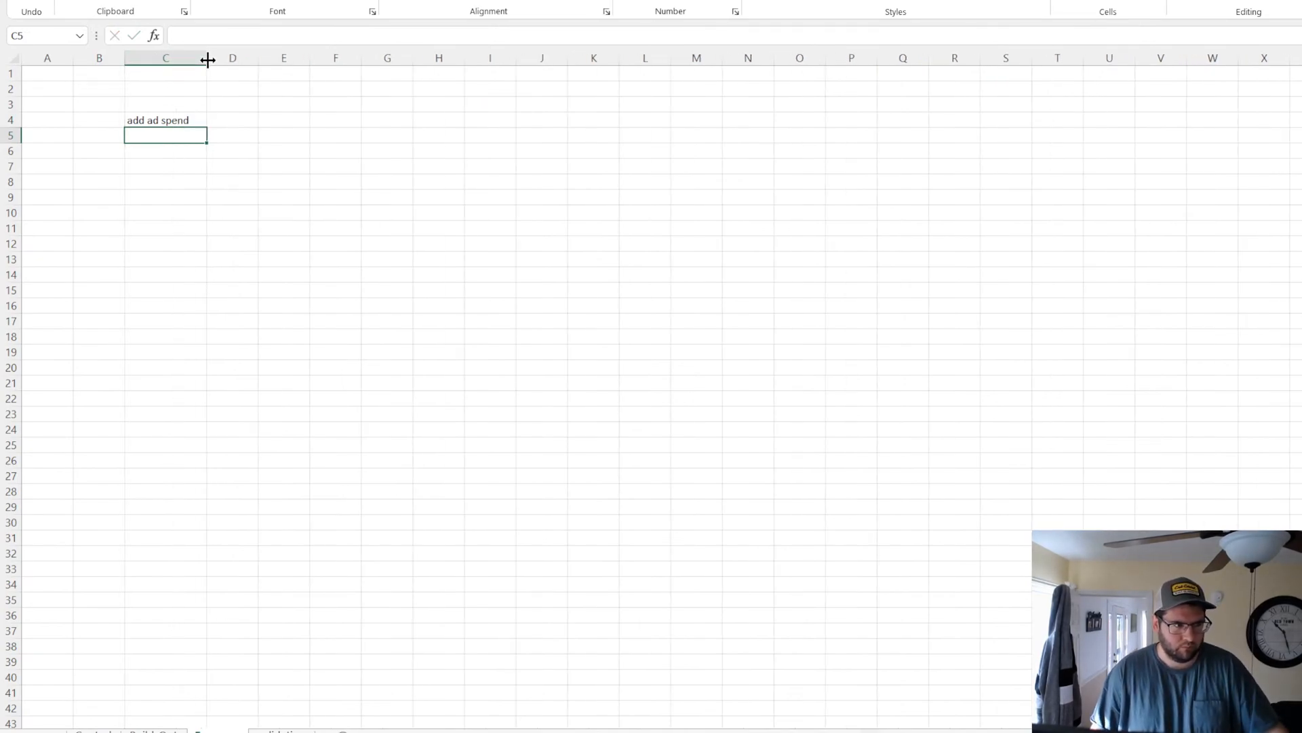
{"action": "left_click", "coordinate": [170, 119]}
Return to the Build-Out sheet
{"action": "left_click", "coordinate": [154, 731]}
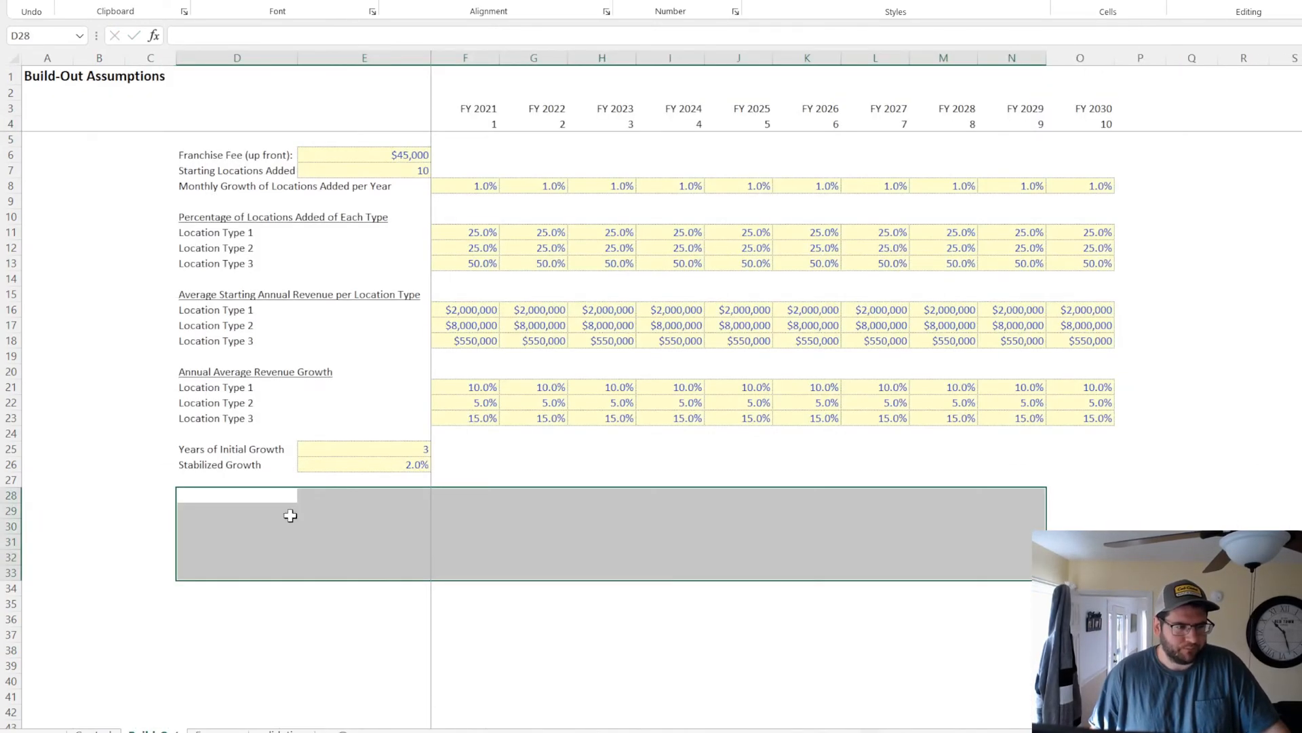
{"action": "left_click", "coordinate": [290, 516]}
{"action": "left_click", "coordinate": [235, 186]}
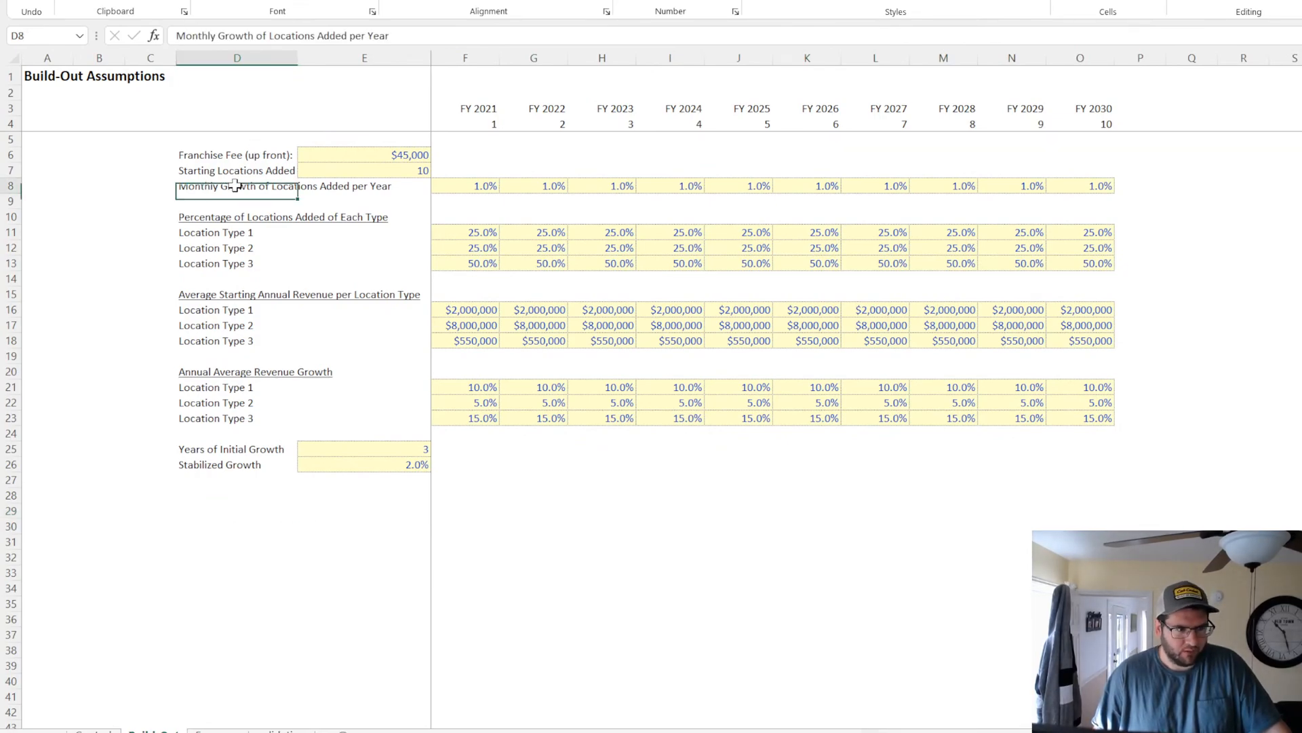
{"action": "left_click_drag", "start_coordinate": [235, 186], "coordinate": [461, 186]}
{"action": "key", "text": "ctrl+c"}
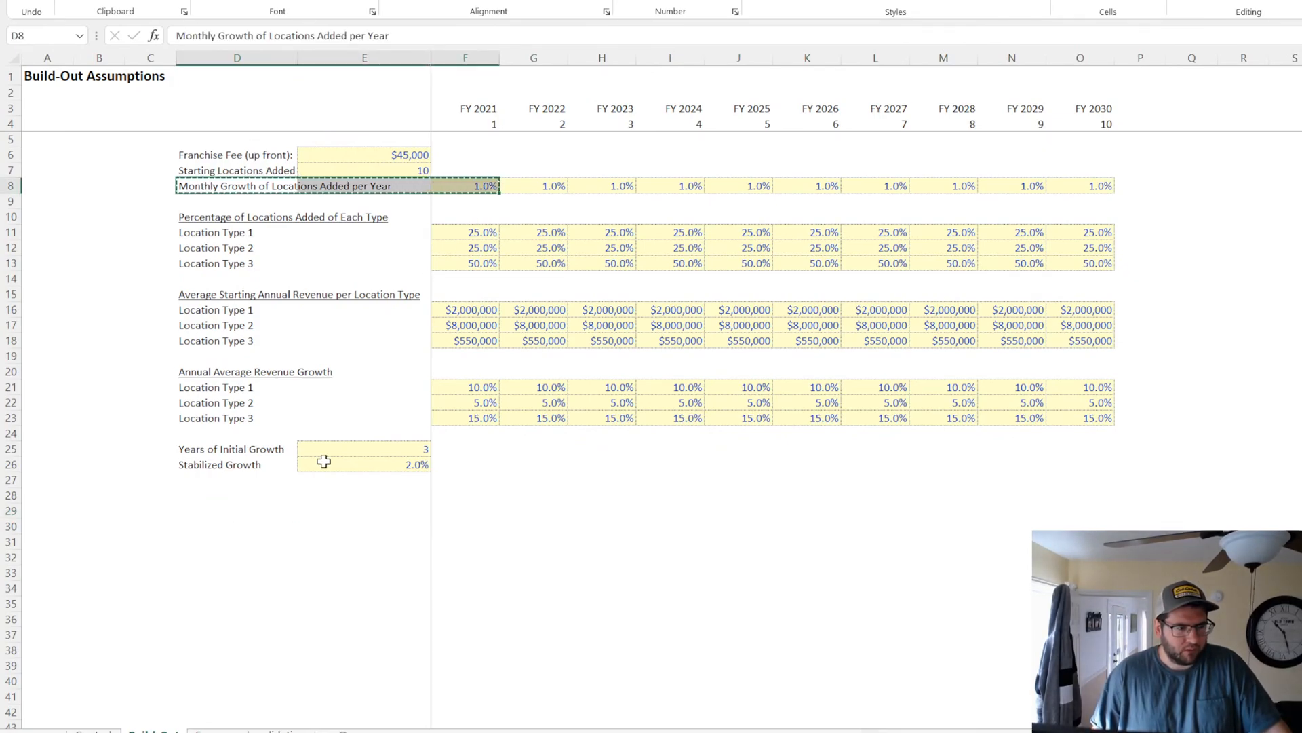
{"action": "left_click_drag", "start_coordinate": [9, 154], "coordinate": [8, 200]}
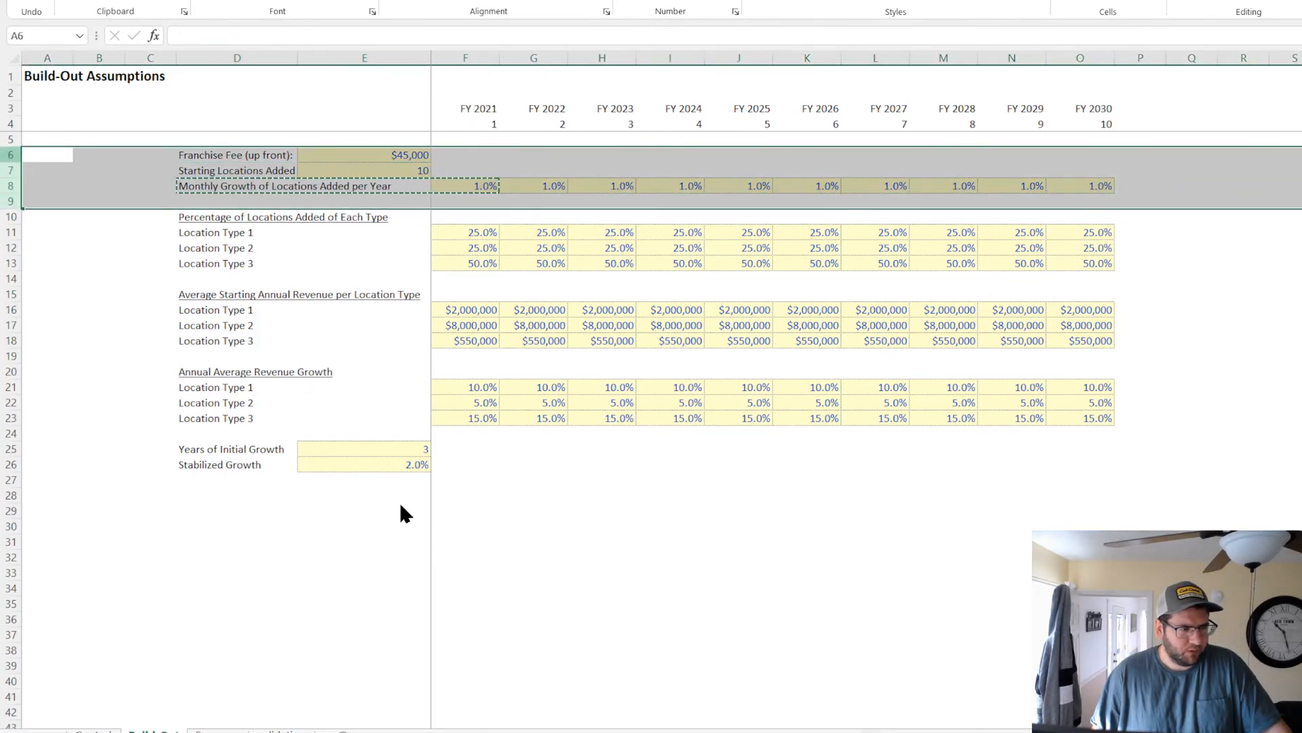
{"action": "left_click", "coordinate": [381, 540]}
{"action": "key", "text": "Escape"}
{"action": "key", "text": "Down"}
{"action": "key", "text": "Down"}
{"action": "key", "text": "Down"}
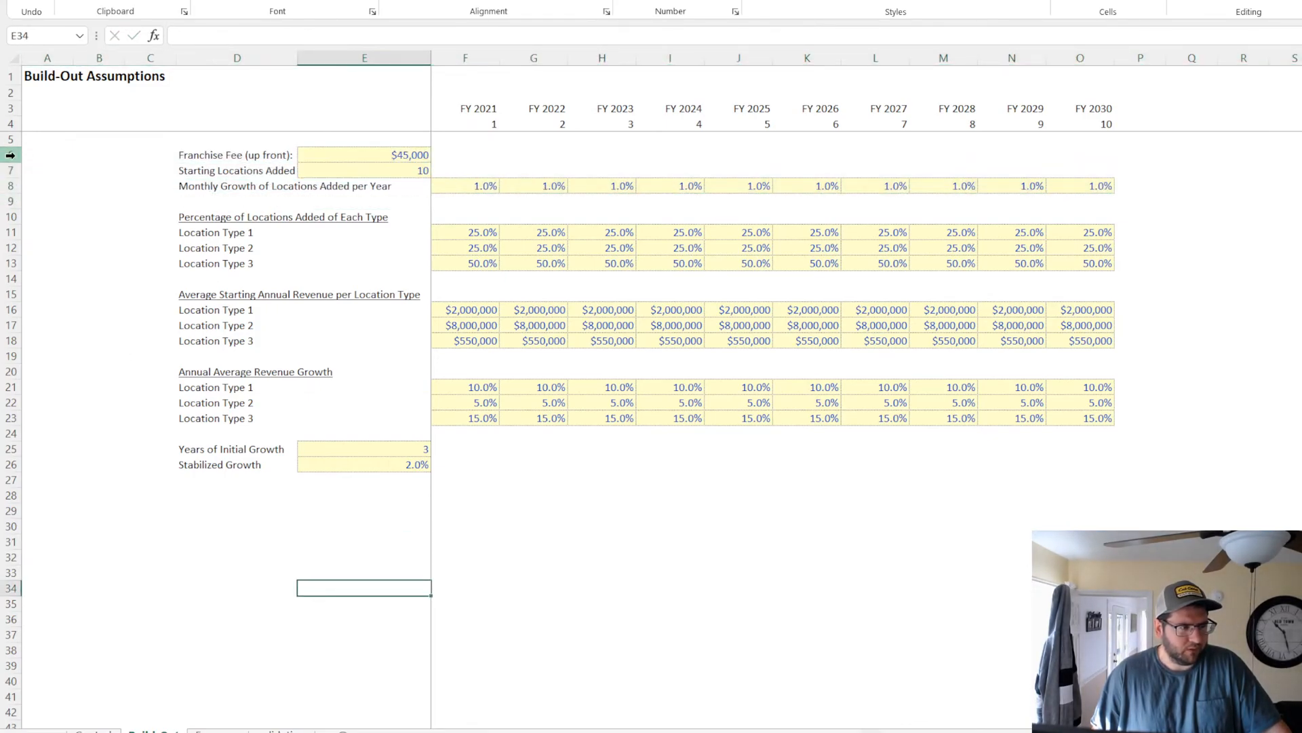
Insert four blank rows above the Franchise Fee row on the Build-Out sheet
{"action": "left_click_drag", "start_coordinate": [10, 154], "coordinate": [8, 201]}
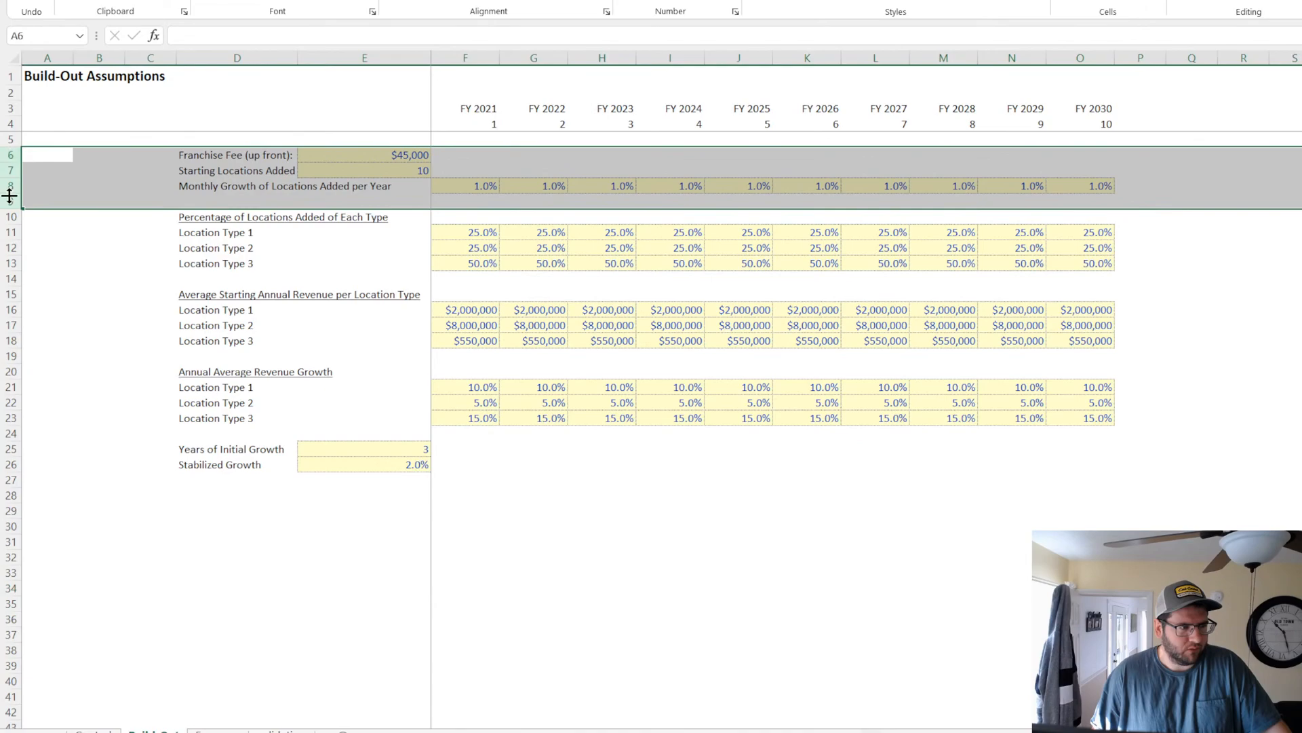
{"action": "left_click", "coordinate": [57, 292]}
{"action": "left_click", "coordinate": [206, 299]}
{"action": "left_click", "coordinate": [240, 217]}
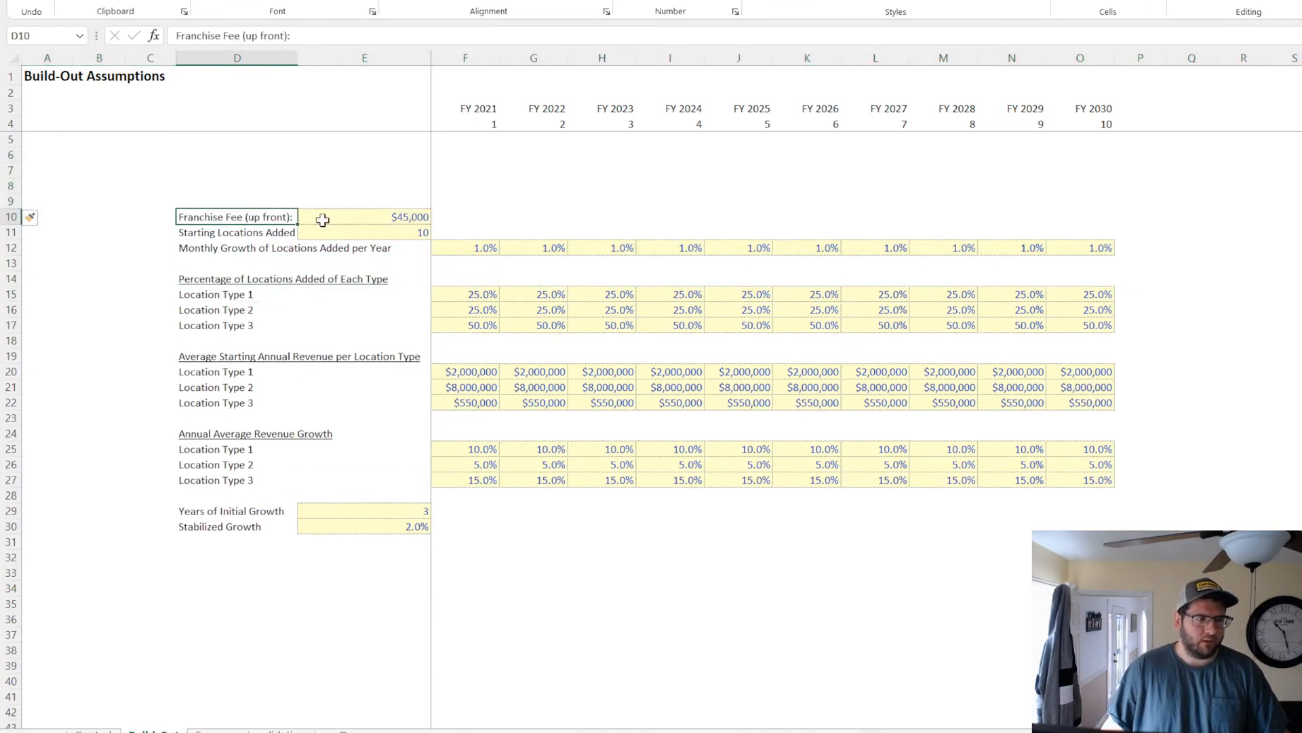
Copy the monthly growth label and its FY 2021 input from D12:F12 into row 6 and fill them down to row 7
{"action": "left_click_drag", "start_coordinate": [449, 249], "coordinate": [405, 249]}
{"action": "left_click", "coordinate": [363, 249]}
{"action": "left_click_drag", "start_coordinate": [191, 247], "coordinate": [451, 250]}
{"action": "key", "text": "ctrl+c"}
{"action": "left_click", "coordinate": [231, 155]}
{"action": "key", "text": "ctrl+v"}
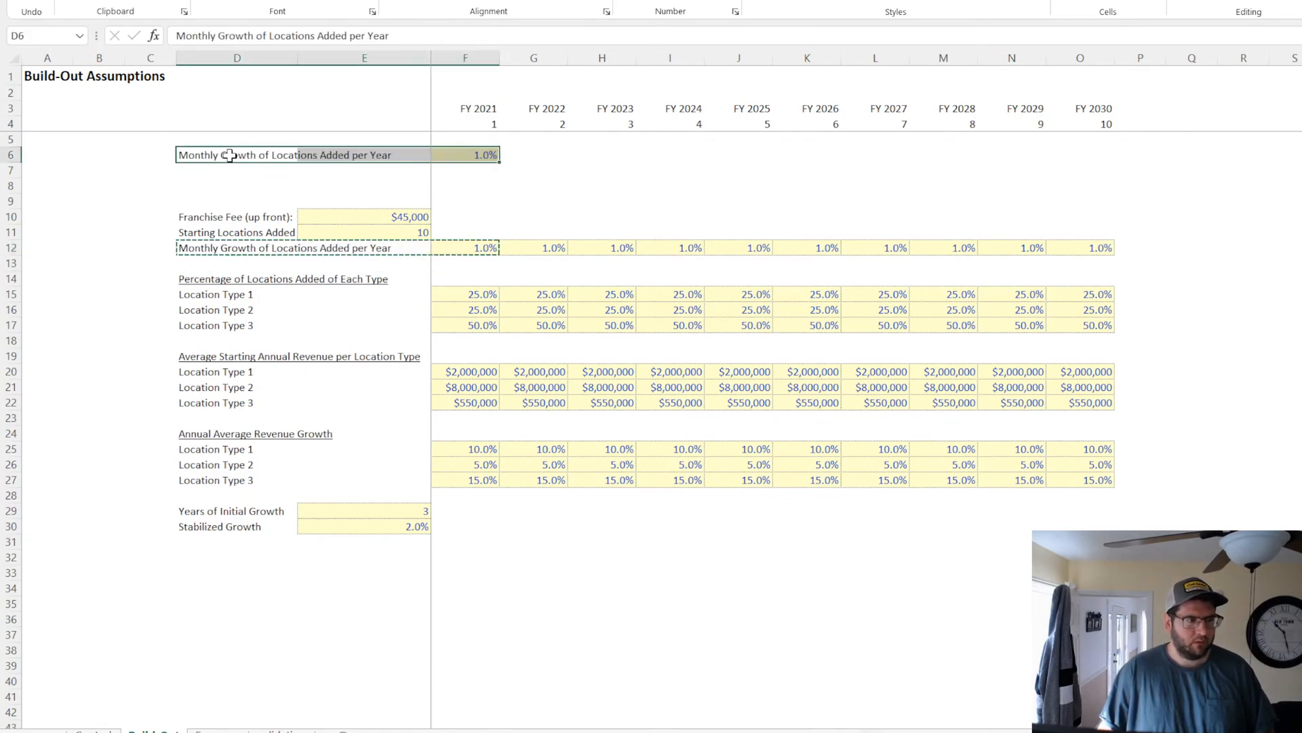
{"action": "left_click_drag", "start_coordinate": [500, 163], "coordinate": [500, 176]}
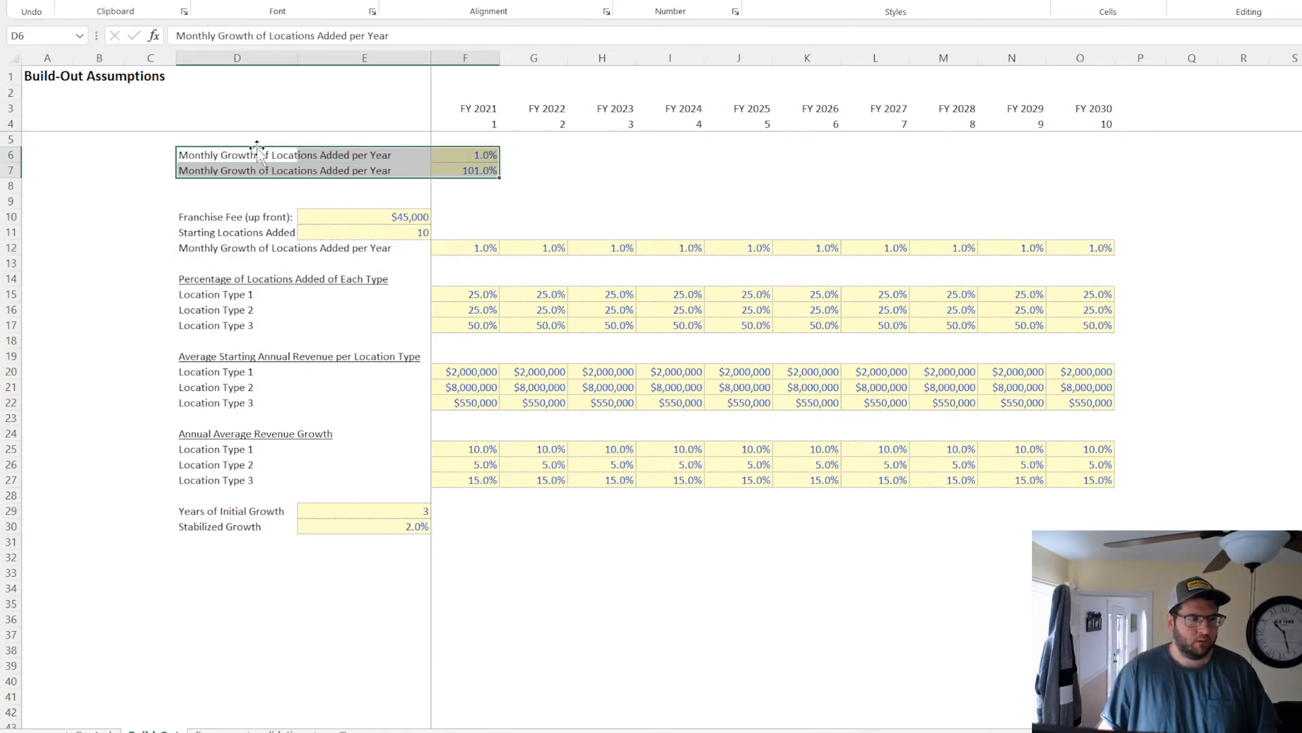
Replace the label in D6 with "Licensing Fee (royalty on total revenue)"
{"action": "left_click", "coordinate": [258, 152]}
{"action": "type", "text": "Licen"}
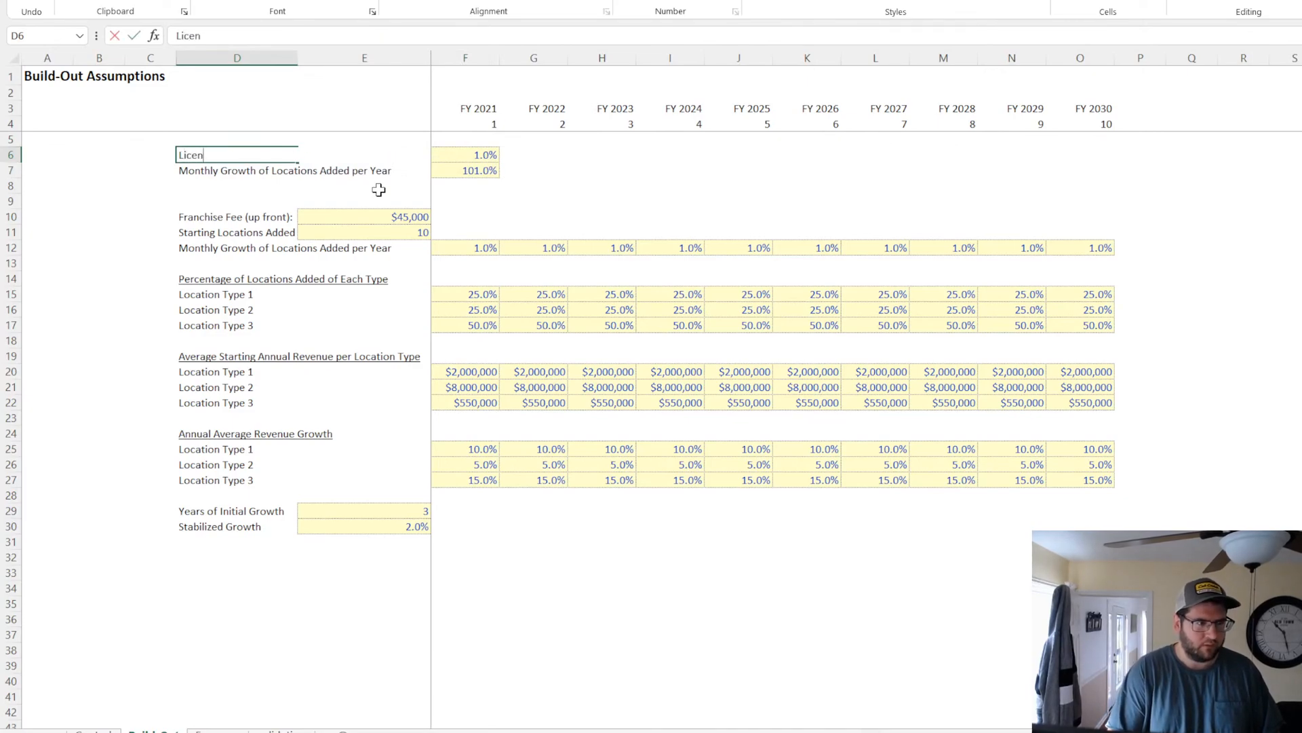
{"action": "type", "text": "sing Fee (roya"}
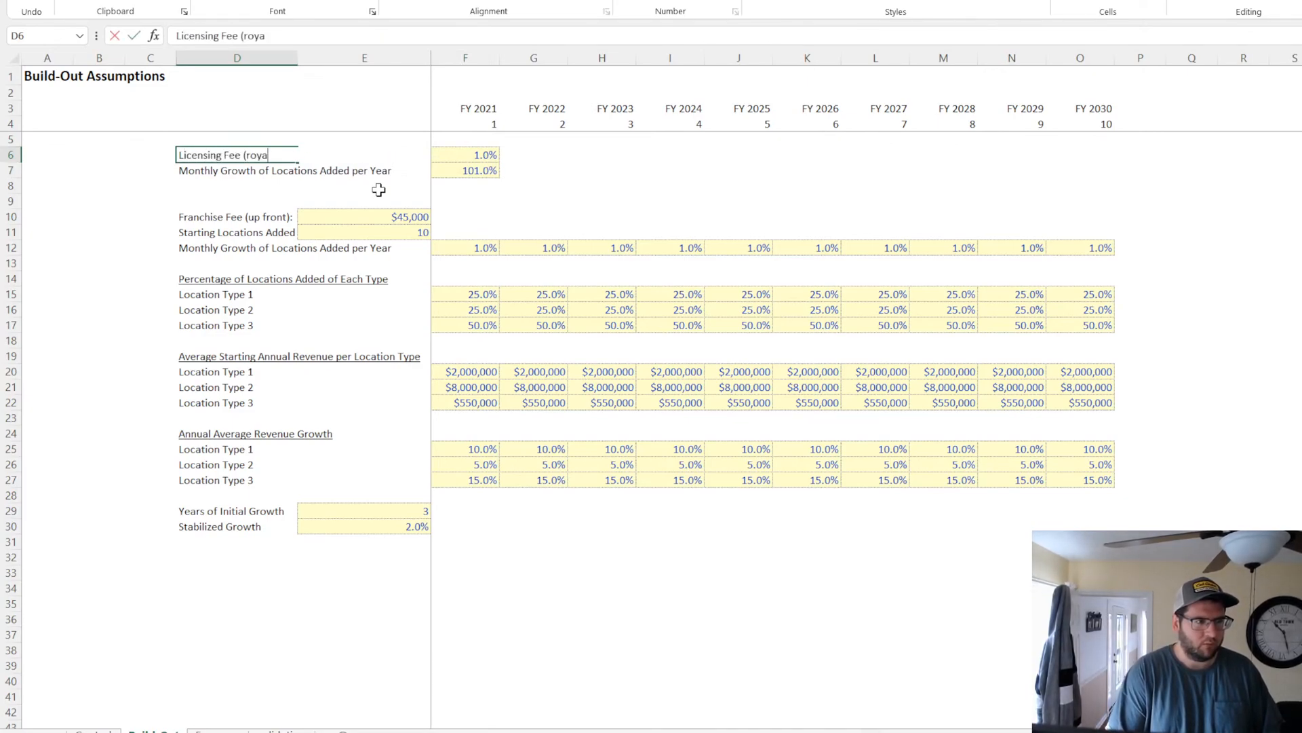
{"action": "type", "text": "lty on"}
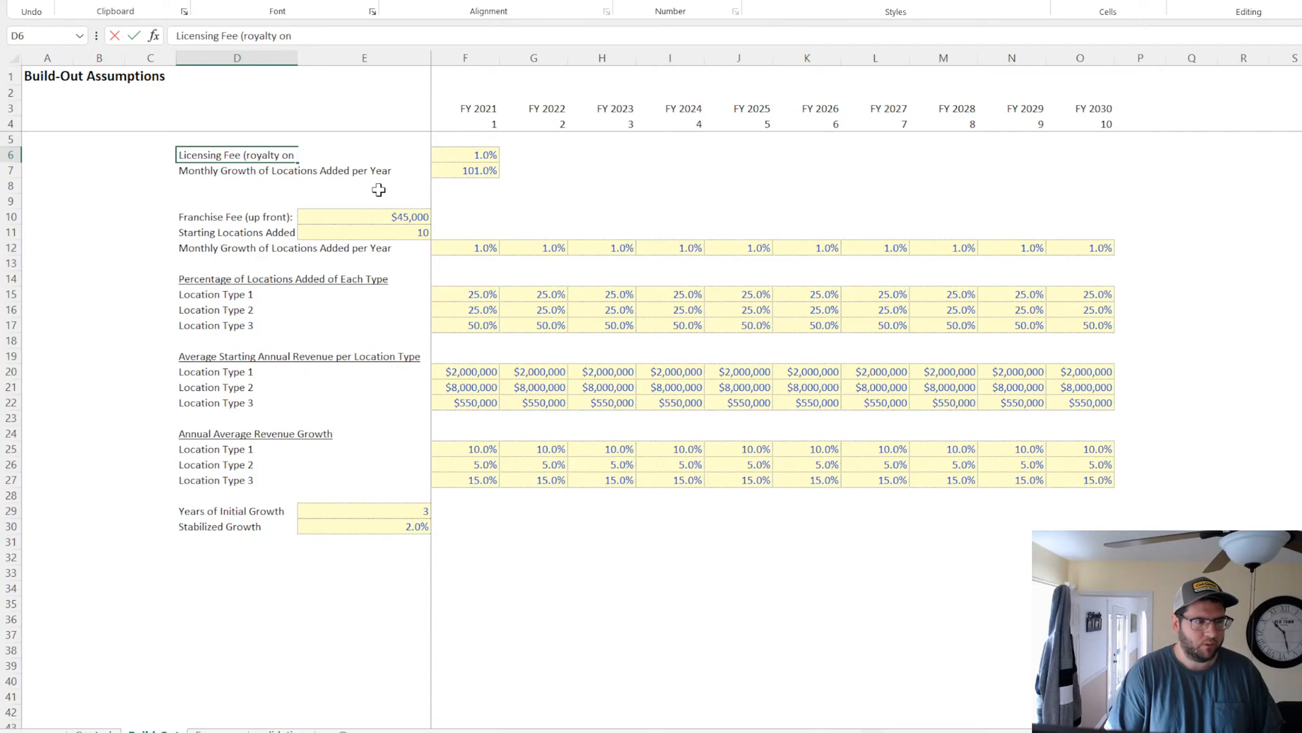
{"action": "type", "text": " total revenue"}
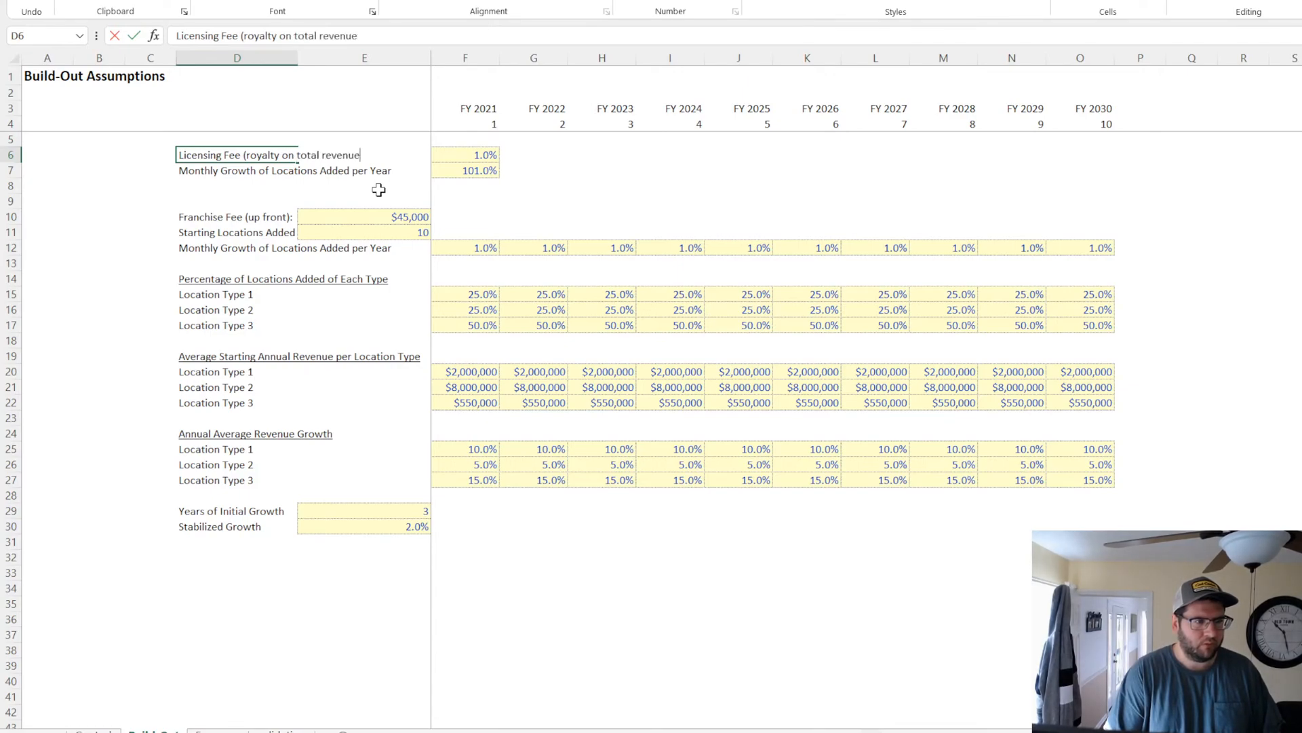
{"action": "type", "text": ")"}
{"action": "key", "text": "Return"}
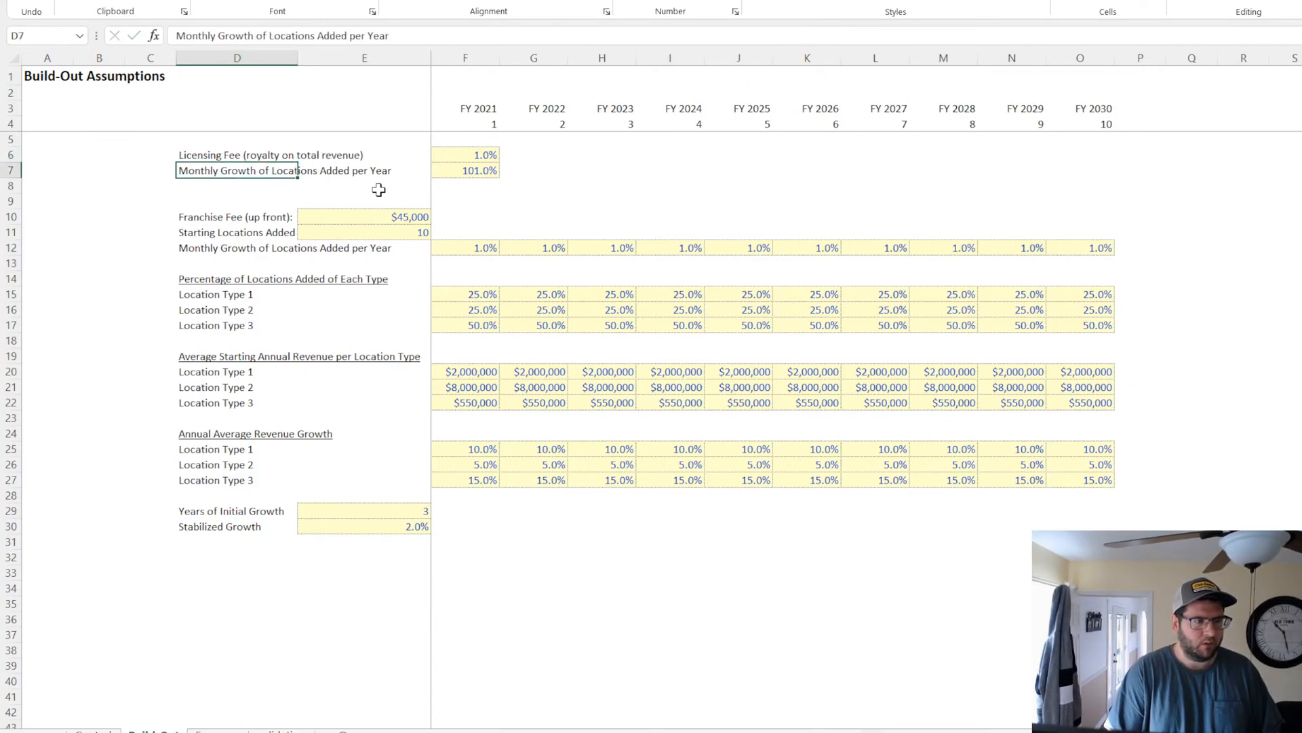
Replace the label in D7 with "Ad Fee (if applicable)"
{"action": "type", "text": "Ad "}
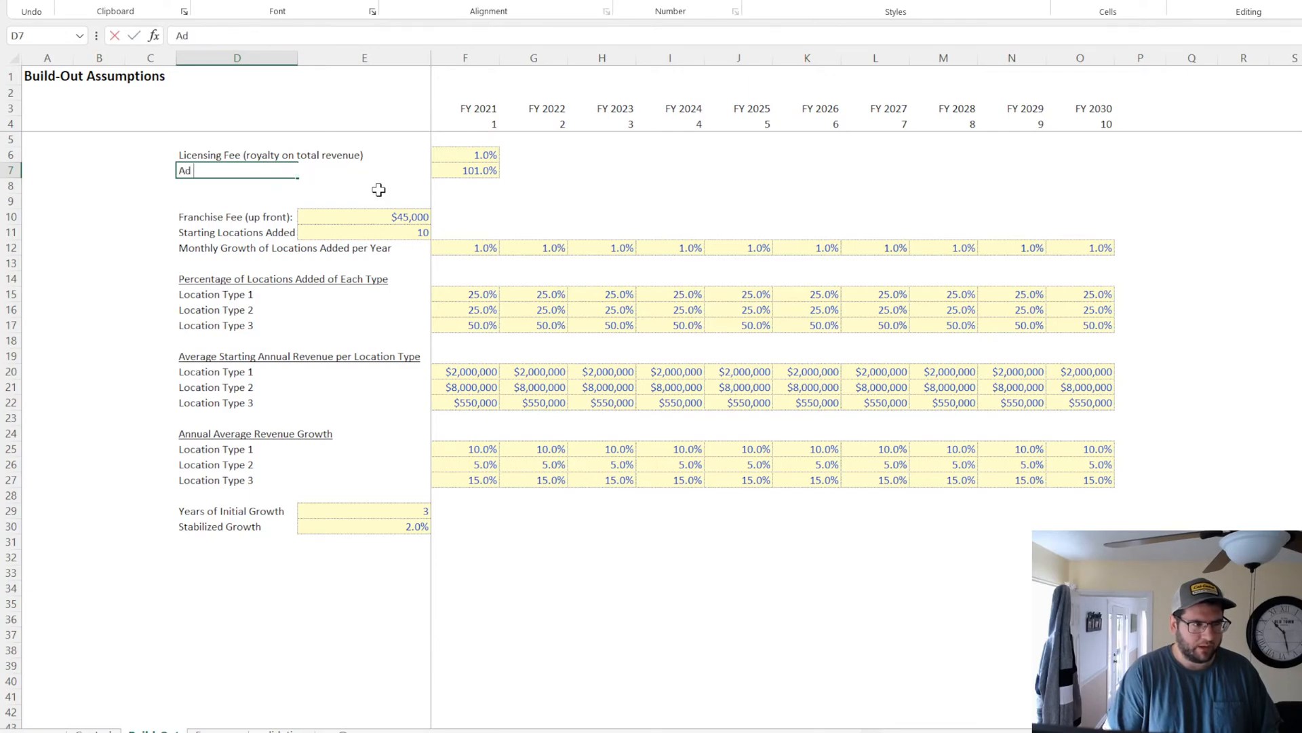
{"action": "type", "text": "Fee (if applicable)"}
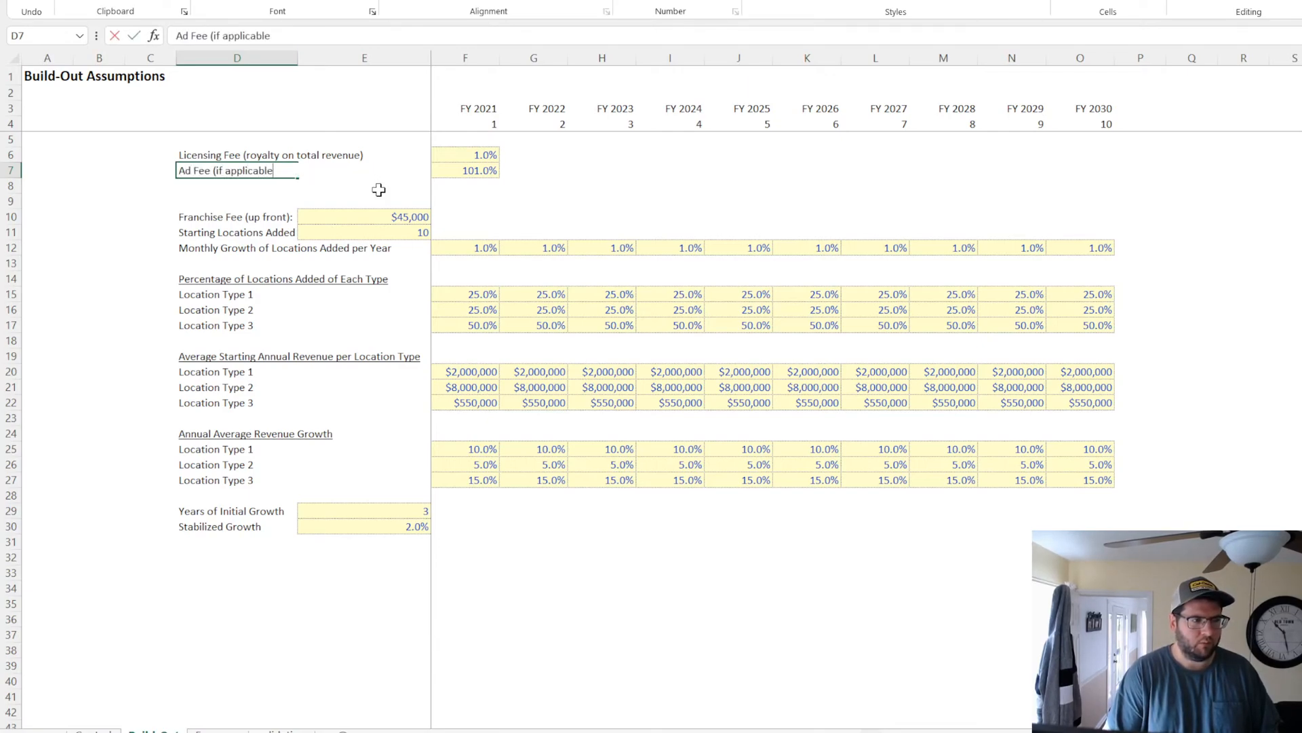
{"action": "key", "text": "Return"}
{"action": "key", "text": "Up"}
{"action": "key", "text": "Right"}
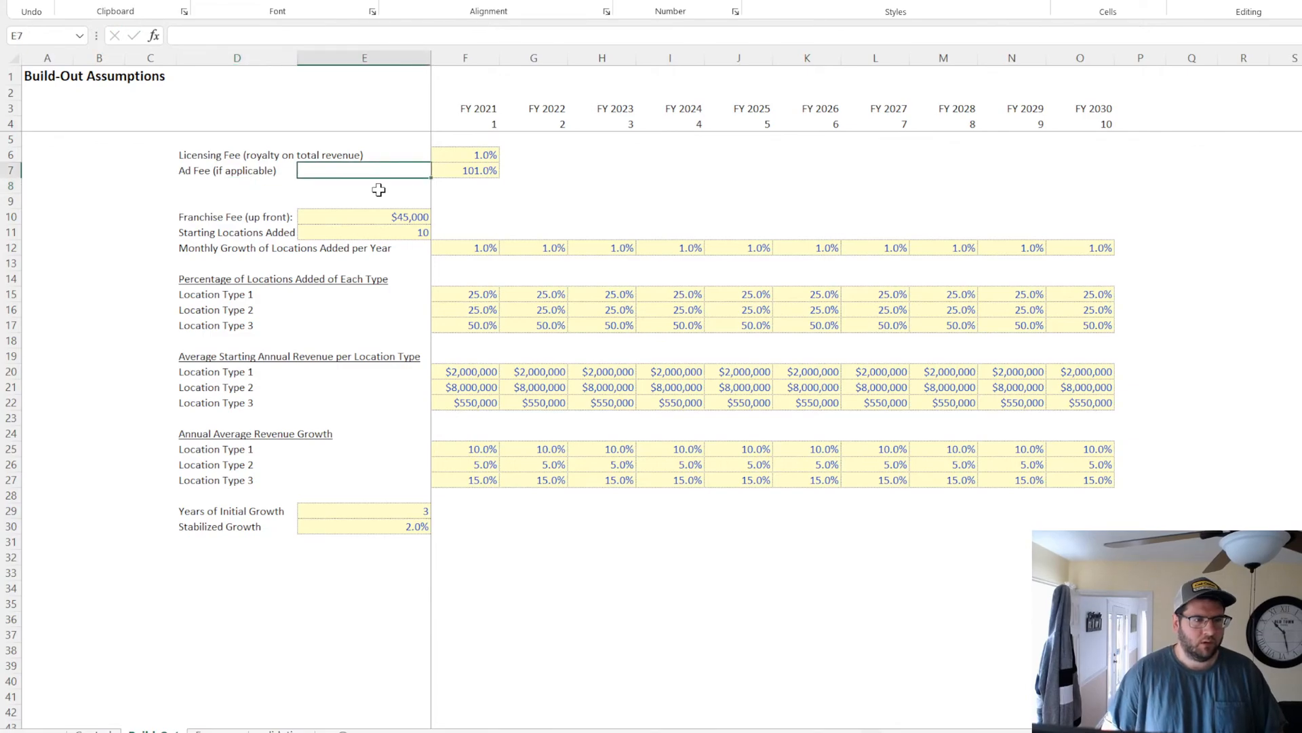
Set the FY 2021 licensing fee in F6 to 7%
{"action": "key", "text": "Right"}
{"action": "key", "text": "Up"}
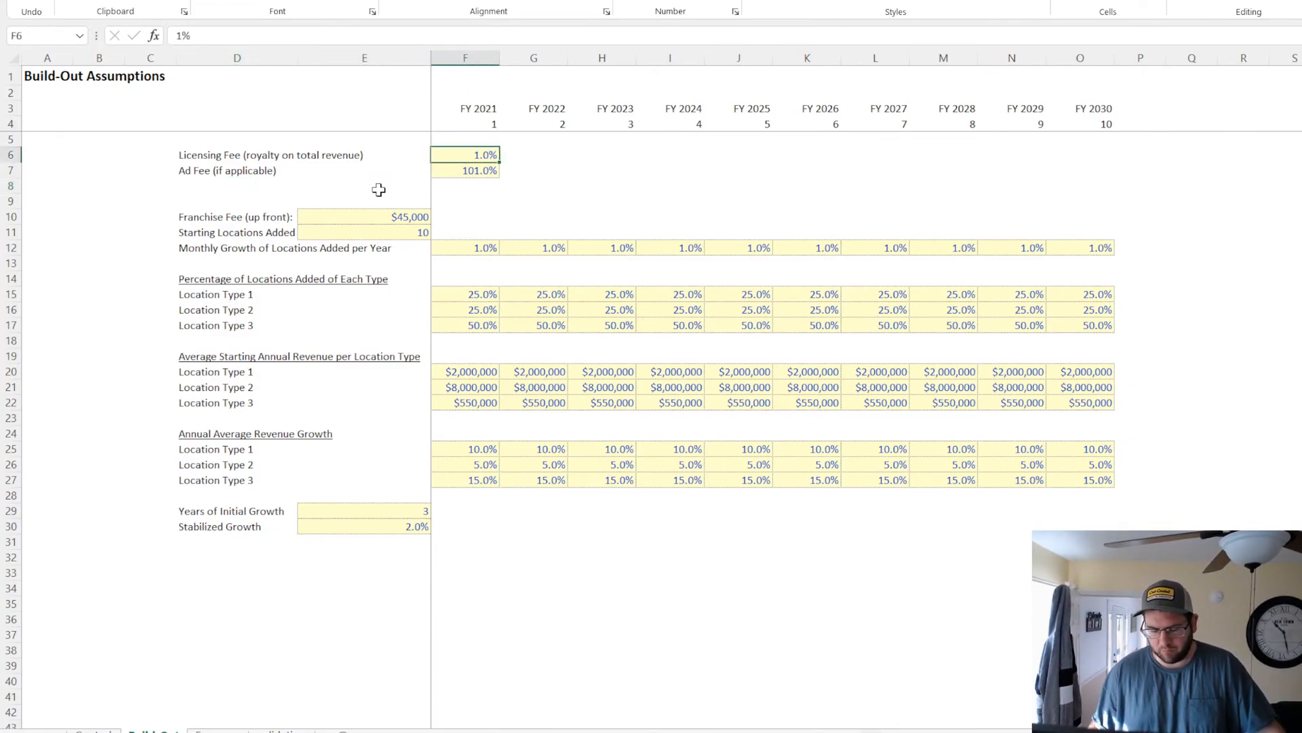
{"action": "type", "text": "7"}
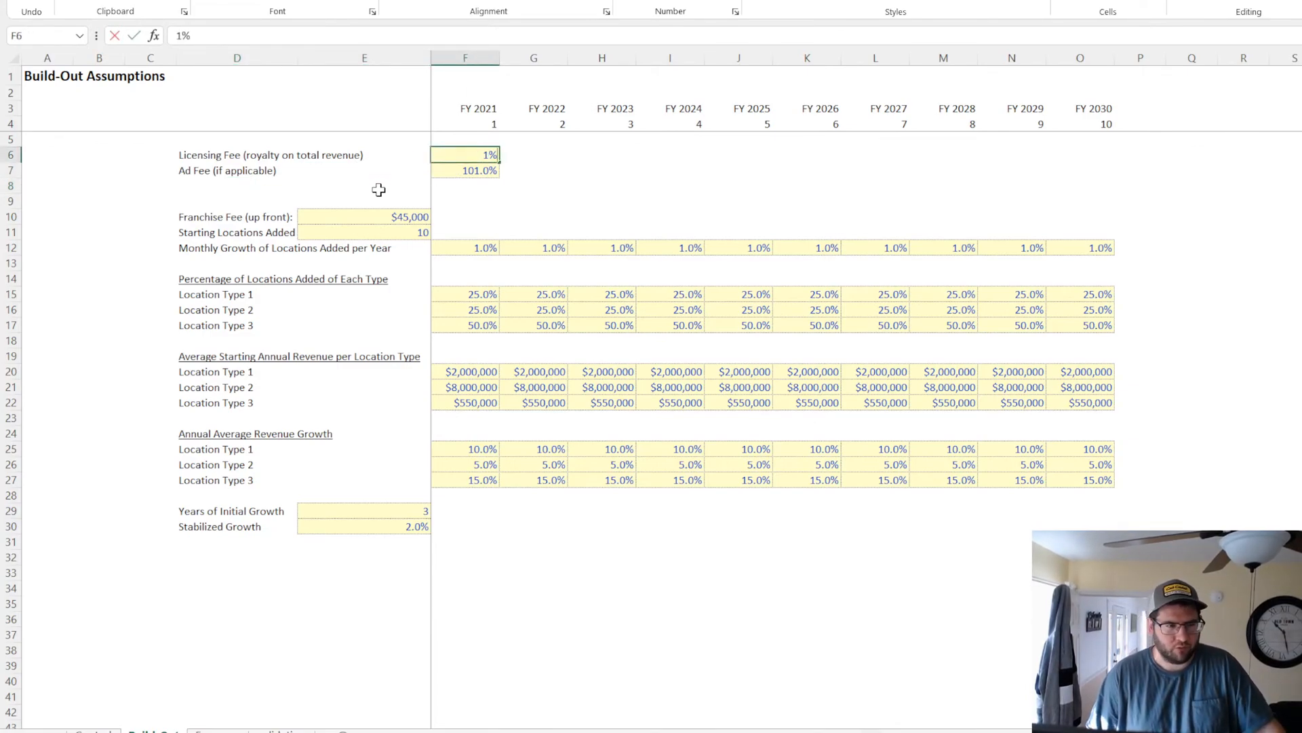
{"action": "key", "text": "Return"}
{"action": "key", "text": "Up"}
{"action": "key", "text": "Left"}
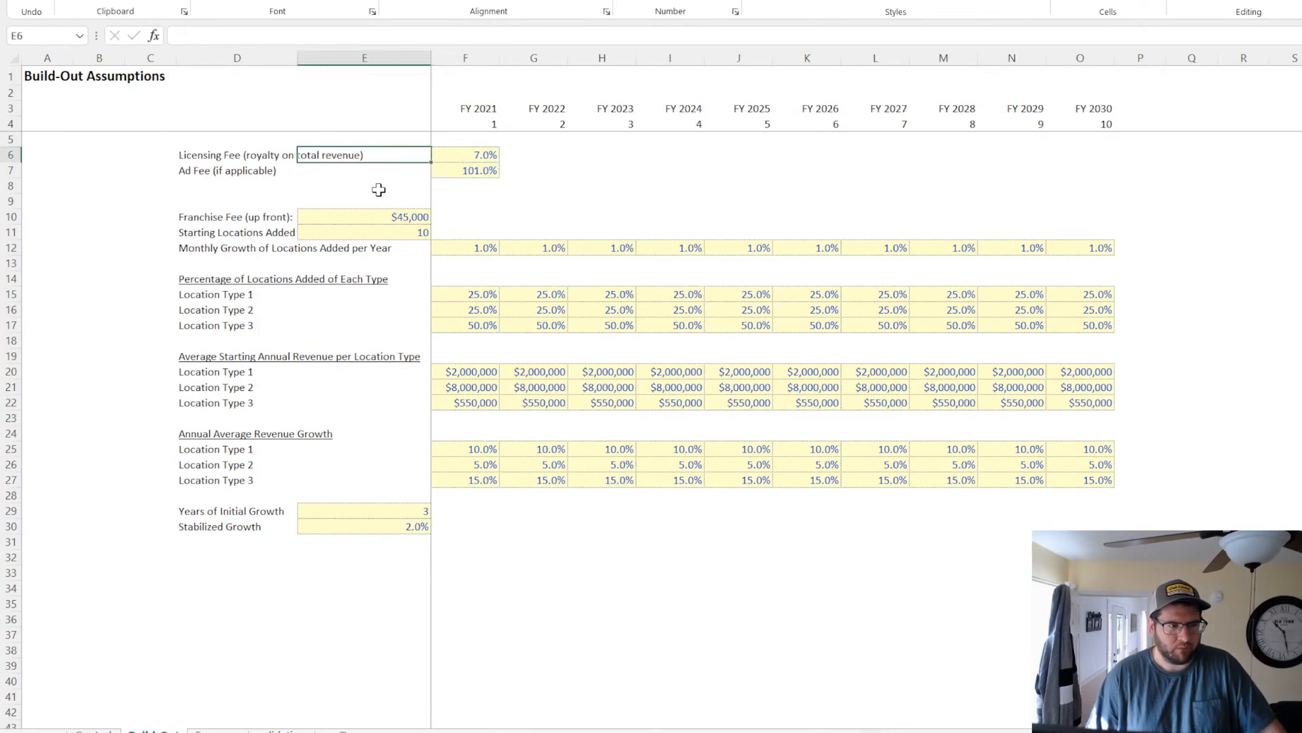
{"action": "key", "text": "Right"}
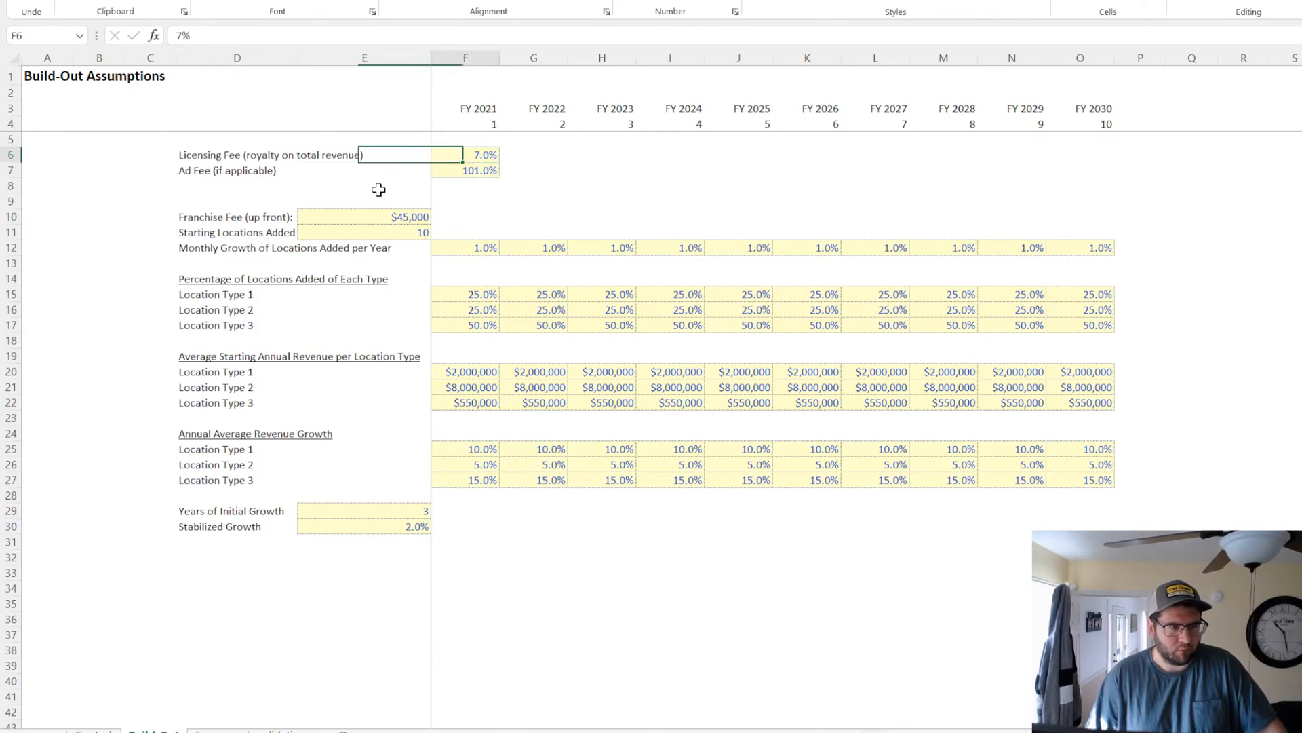
Set the FY 2021 licensing fee to 4% and the ad fee below it to 1%
{"action": "key", "text": "Down"}
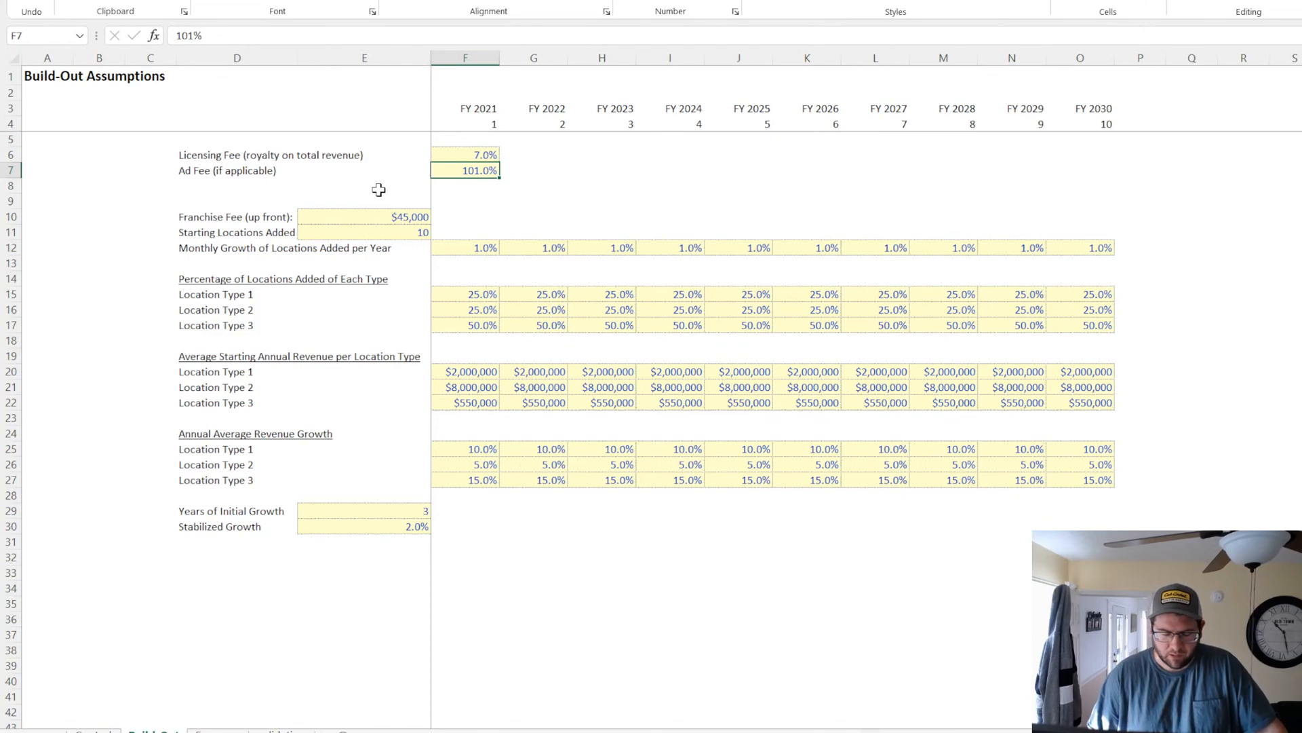
{"action": "key", "text": "Up"}
{"action": "type", "text": "4"}
{"action": "key", "text": "Return"}
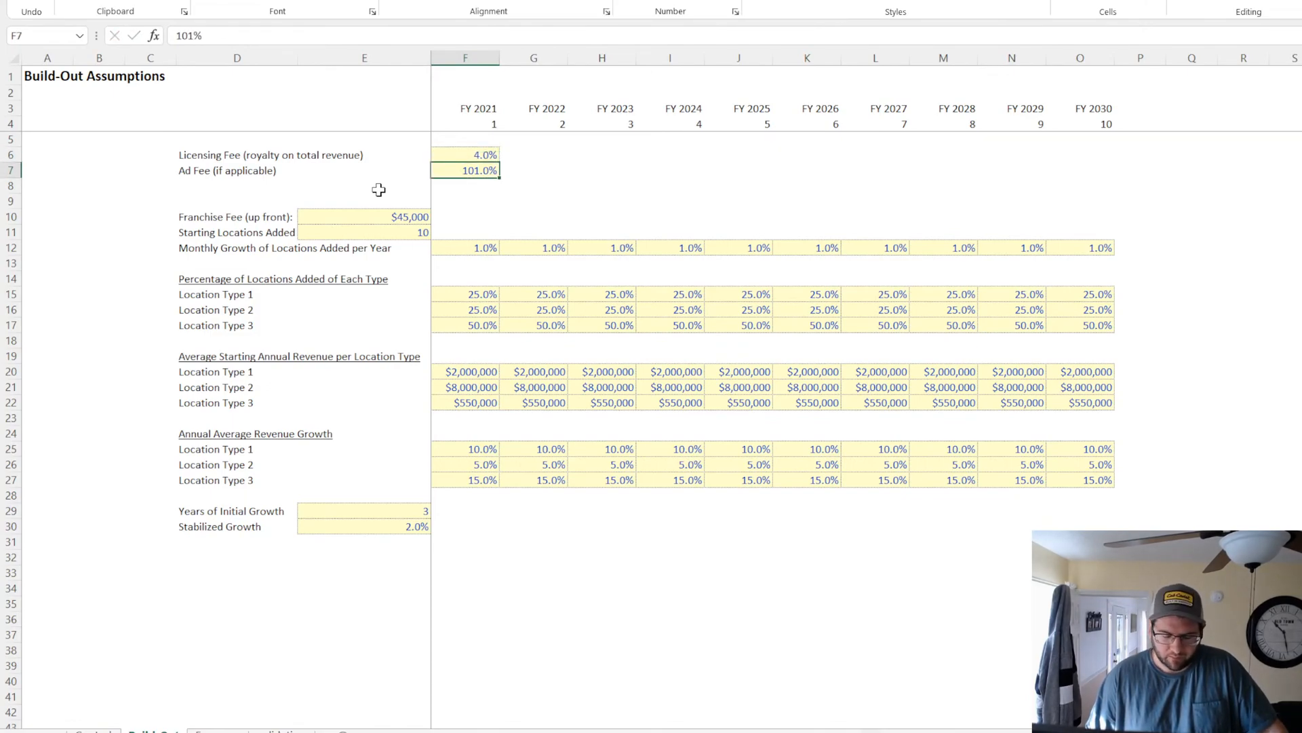
{"action": "type", "text": "1"}
{"action": "key", "text": "Return"}
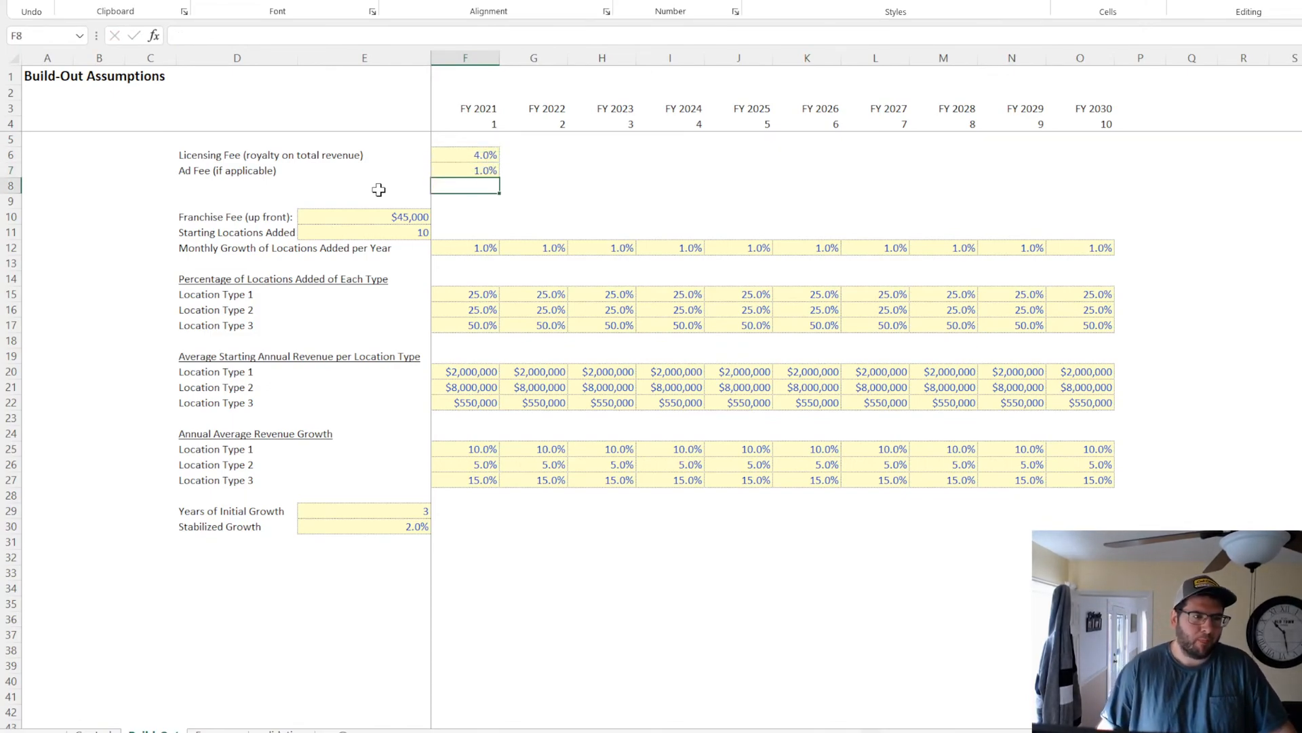
Fill the FY 2021 licensing fee and ad fee percentages across rows 6 and 7 through FY 2030
{"action": "left_click", "coordinate": [233, 171]}
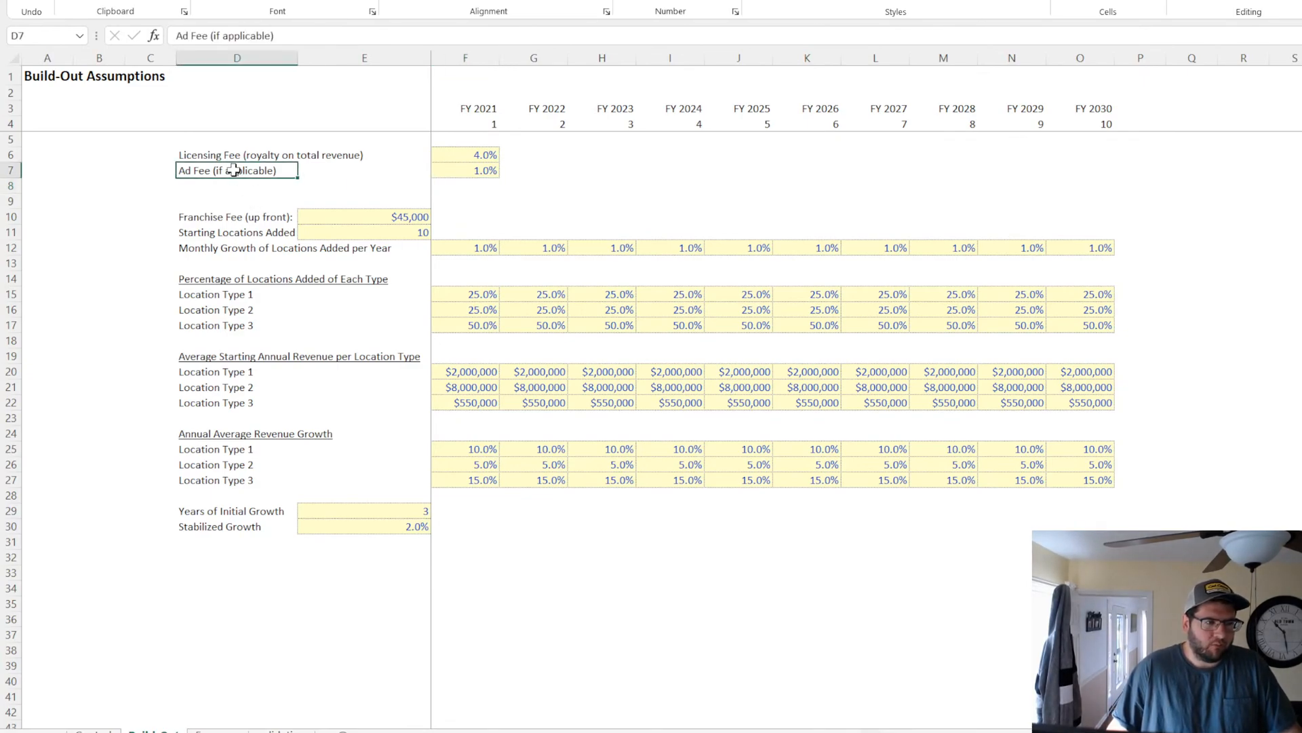
{"action": "left_click_drag", "start_coordinate": [482, 157], "coordinate": [1104, 183]}
{"action": "left_click_drag", "start_coordinate": [466, 155], "coordinate": [1101, 170]}
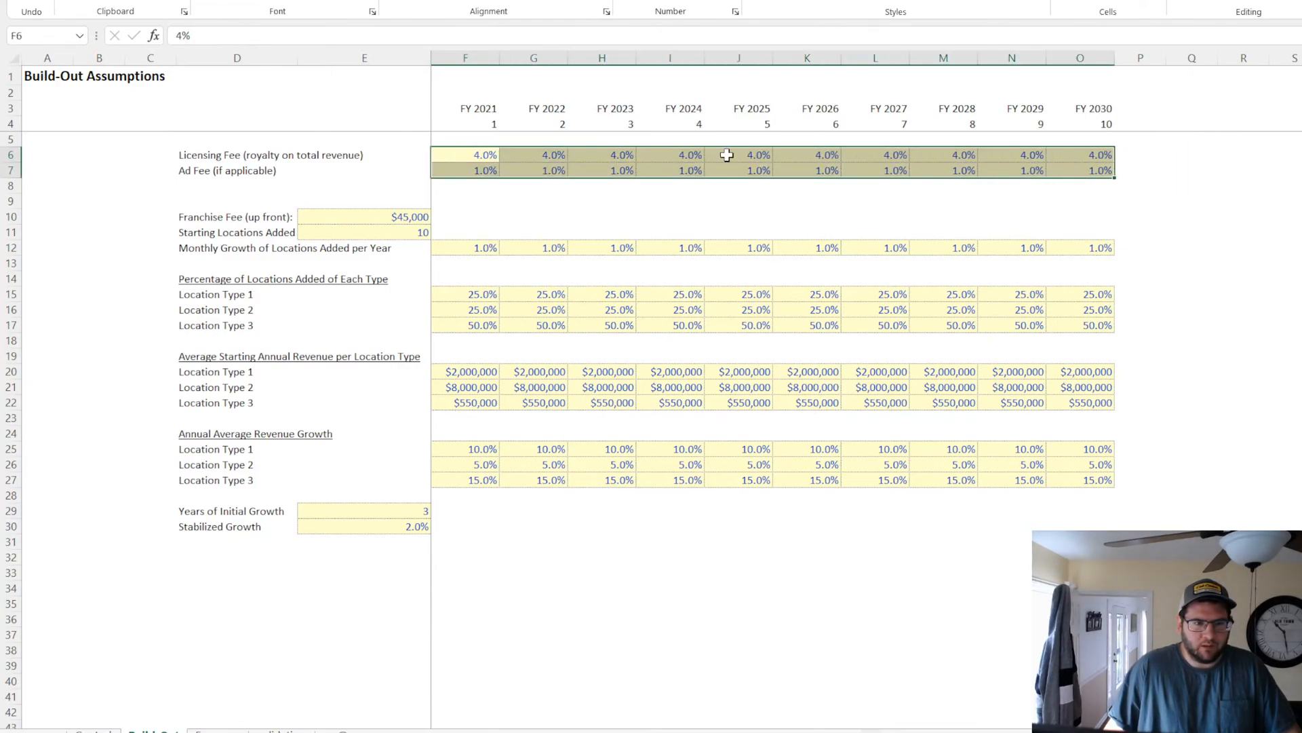
{"action": "left_click", "coordinate": [220, 155]}
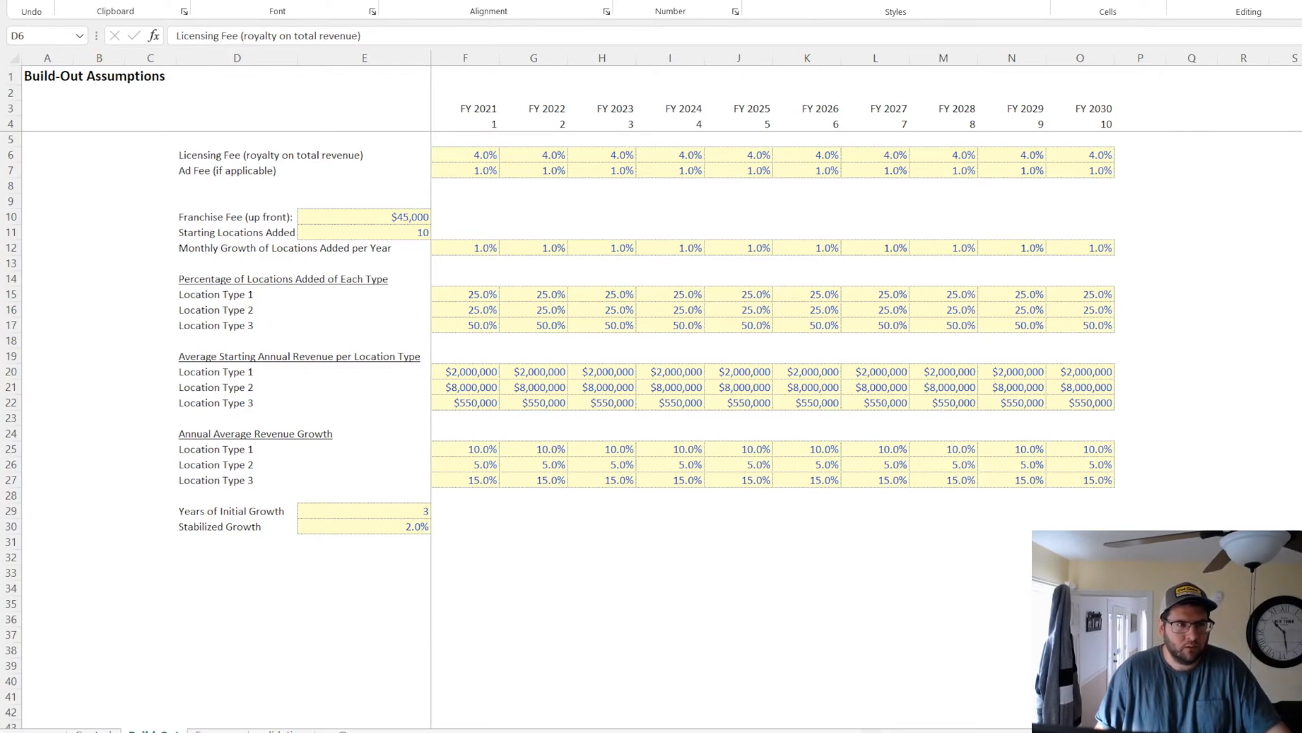
{"action": "key", "text": "alt+Tab"}
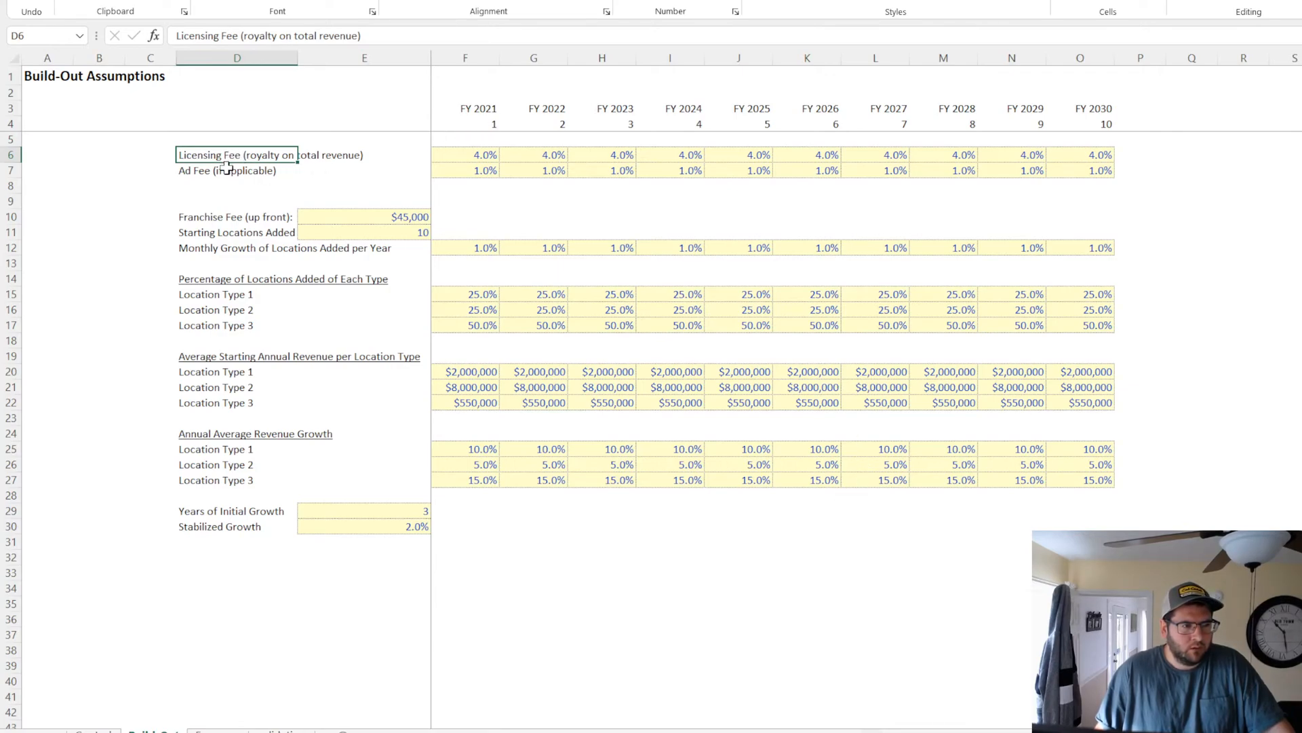
{"action": "left_click_drag", "start_coordinate": [225, 168], "coordinate": [1082, 160]}
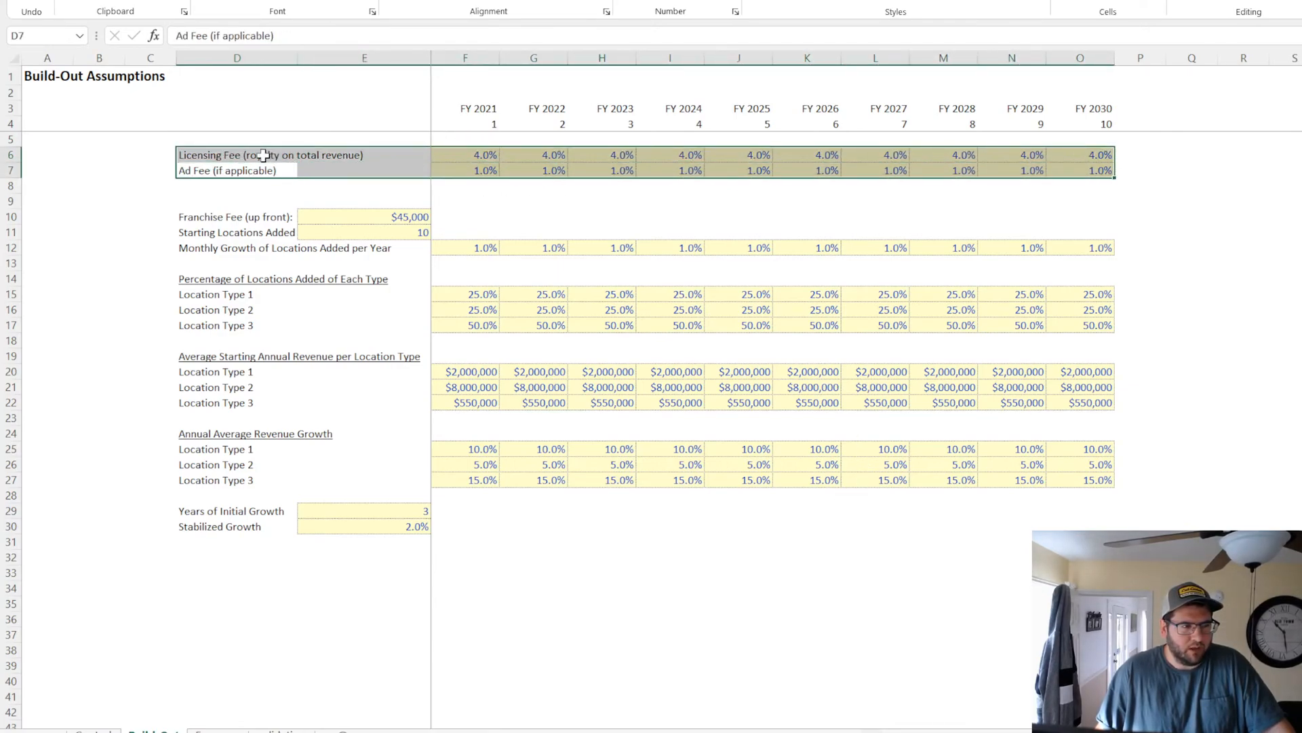
{"action": "left_click_drag", "start_coordinate": [258, 155], "coordinate": [604, 159]}
Delete the extra blank row 9 above the Franchise Fee row
{"action": "left_click", "coordinate": [5, 201]}
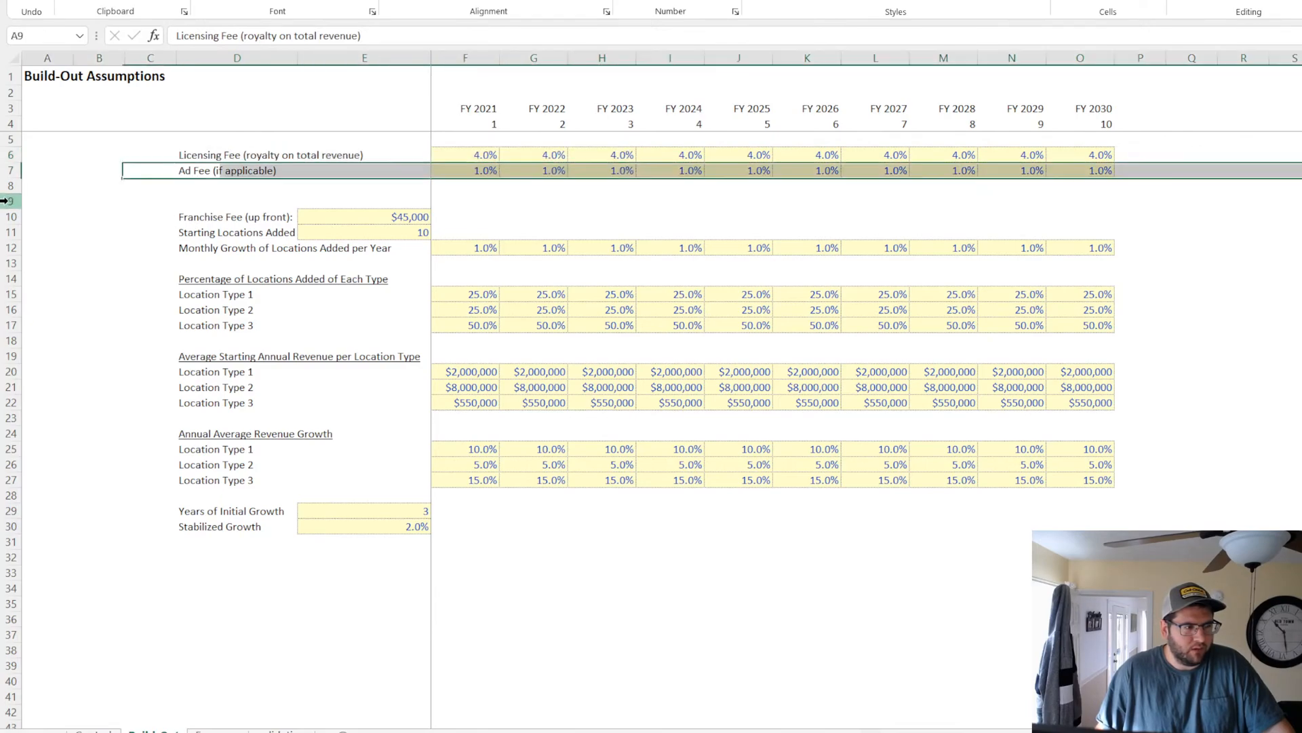
{"action": "key", "text": "ctrl+minus"}
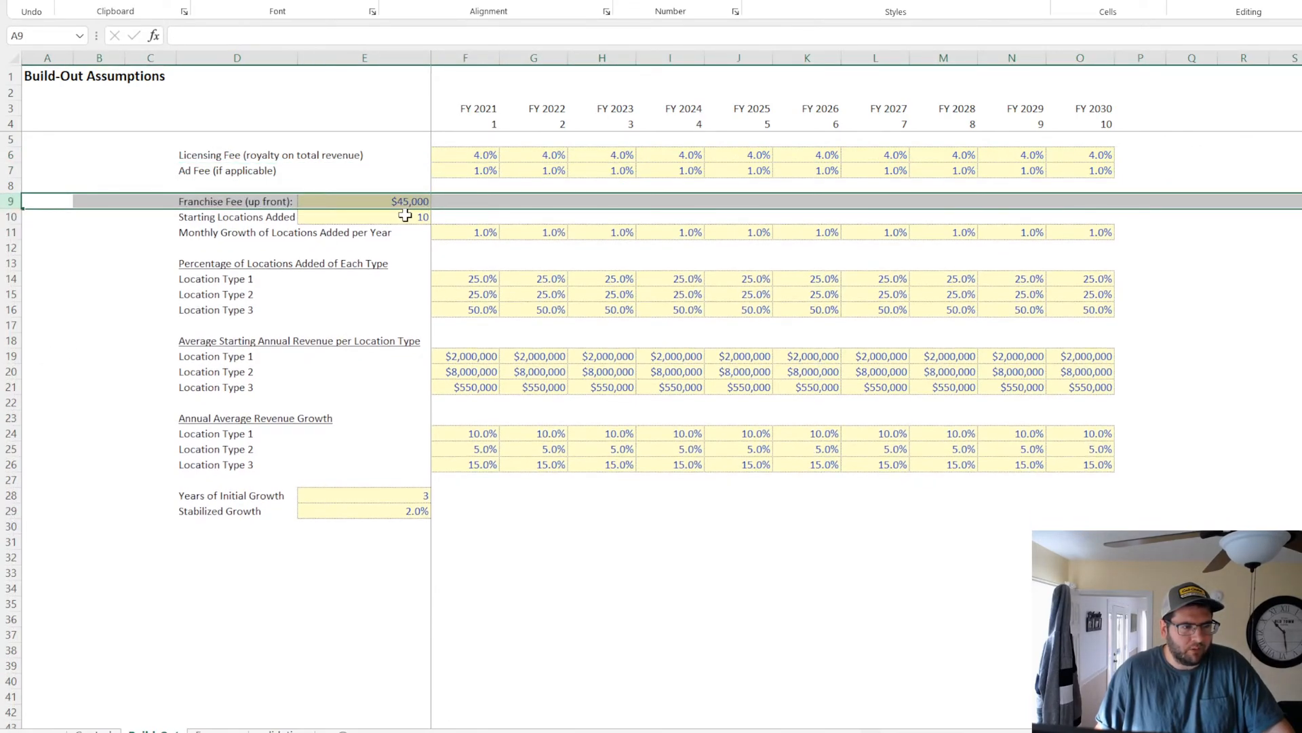
Review the Build-Out inputs for fees, starting locations and revenue growth, and check the Expenses sheet
{"action": "left_click_drag", "start_coordinate": [409, 216], "coordinate": [580, 244]}
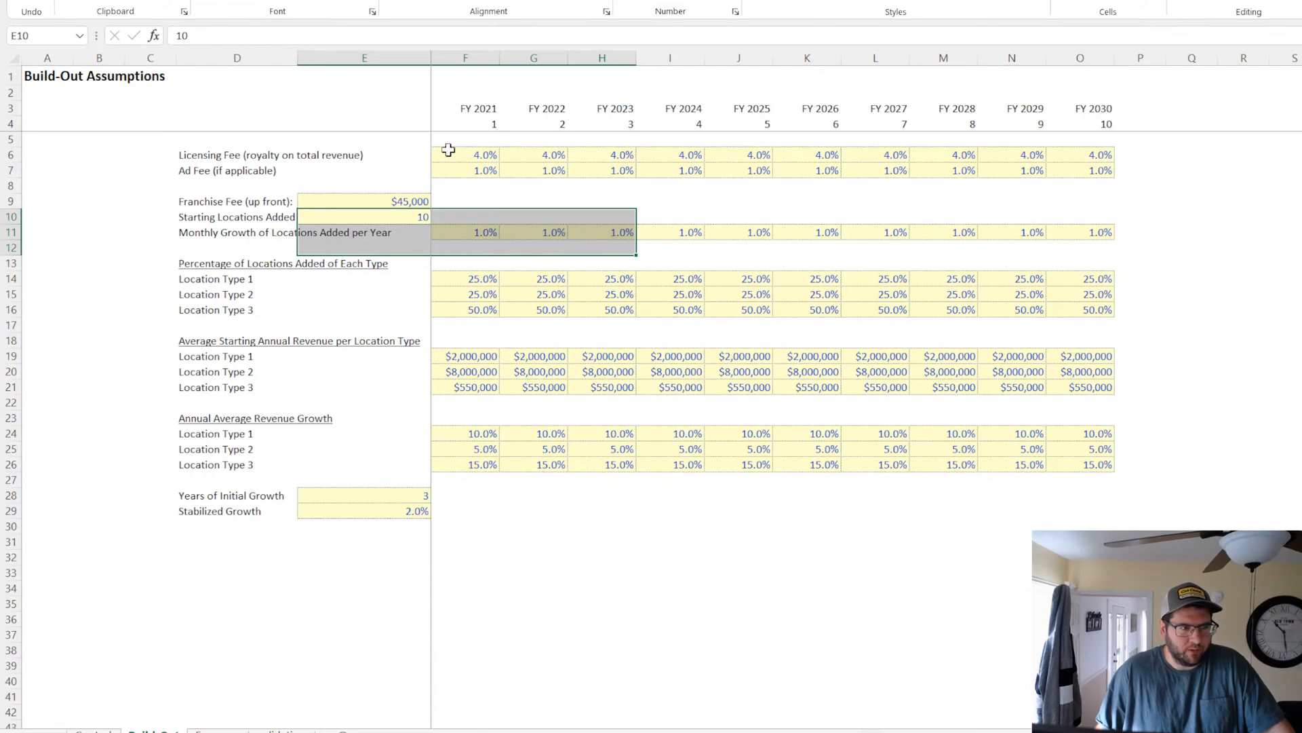
{"action": "left_click_drag", "start_coordinate": [445, 155], "coordinate": [1110, 167]}
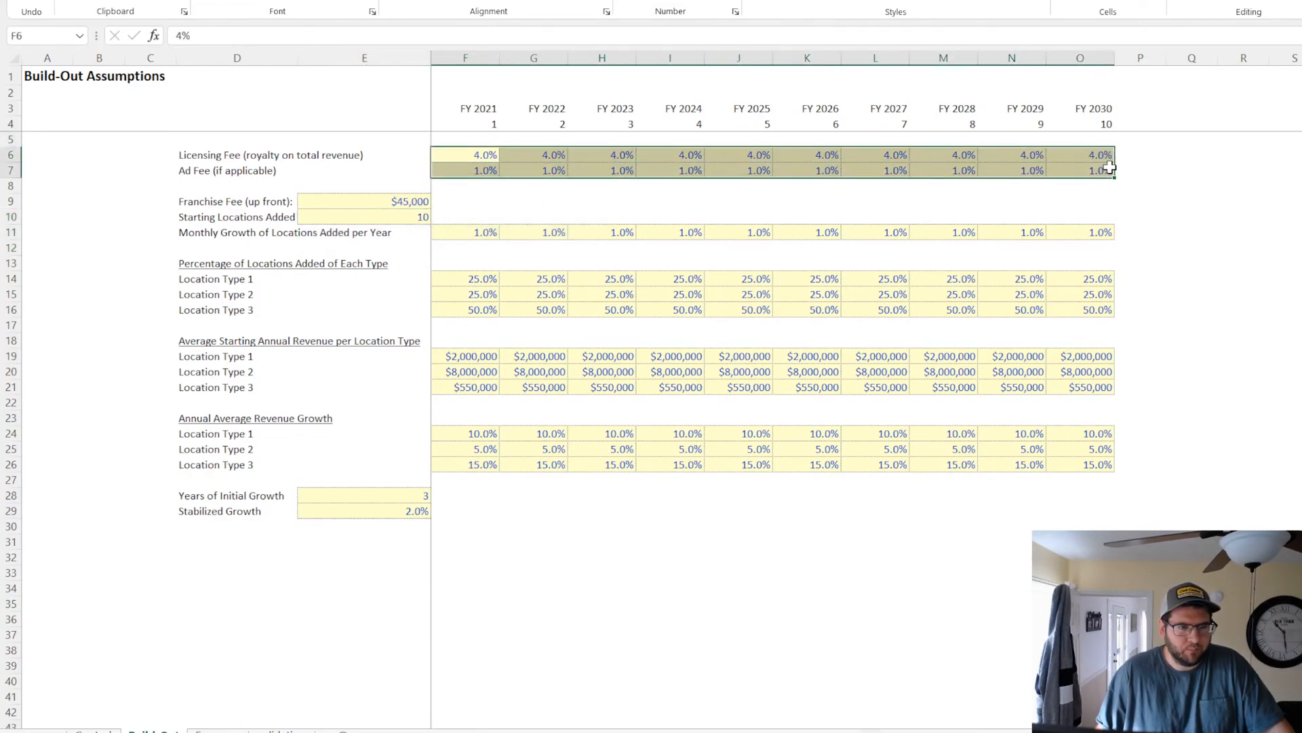
{"action": "left_click", "coordinate": [319, 556]}
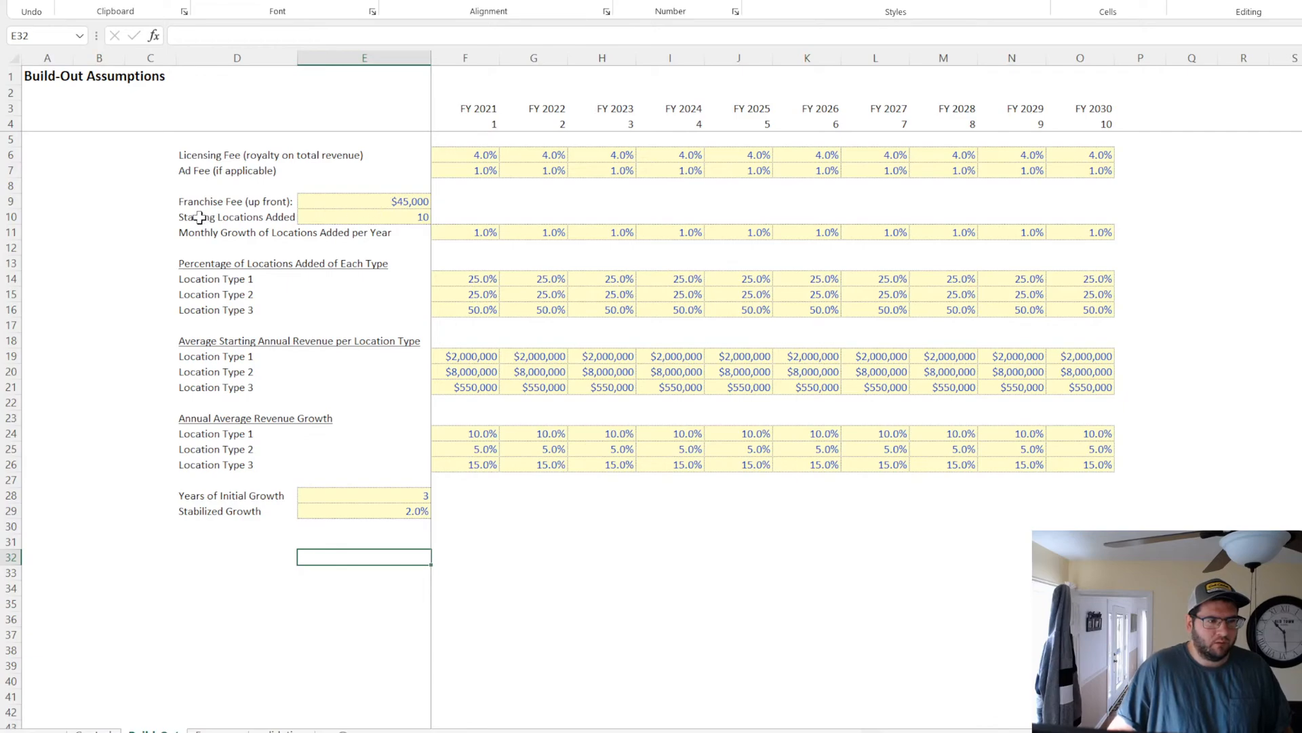
{"action": "left_click_drag", "start_coordinate": [201, 215], "coordinate": [1085, 231]}
{"action": "left_click", "coordinate": [362, 215]}
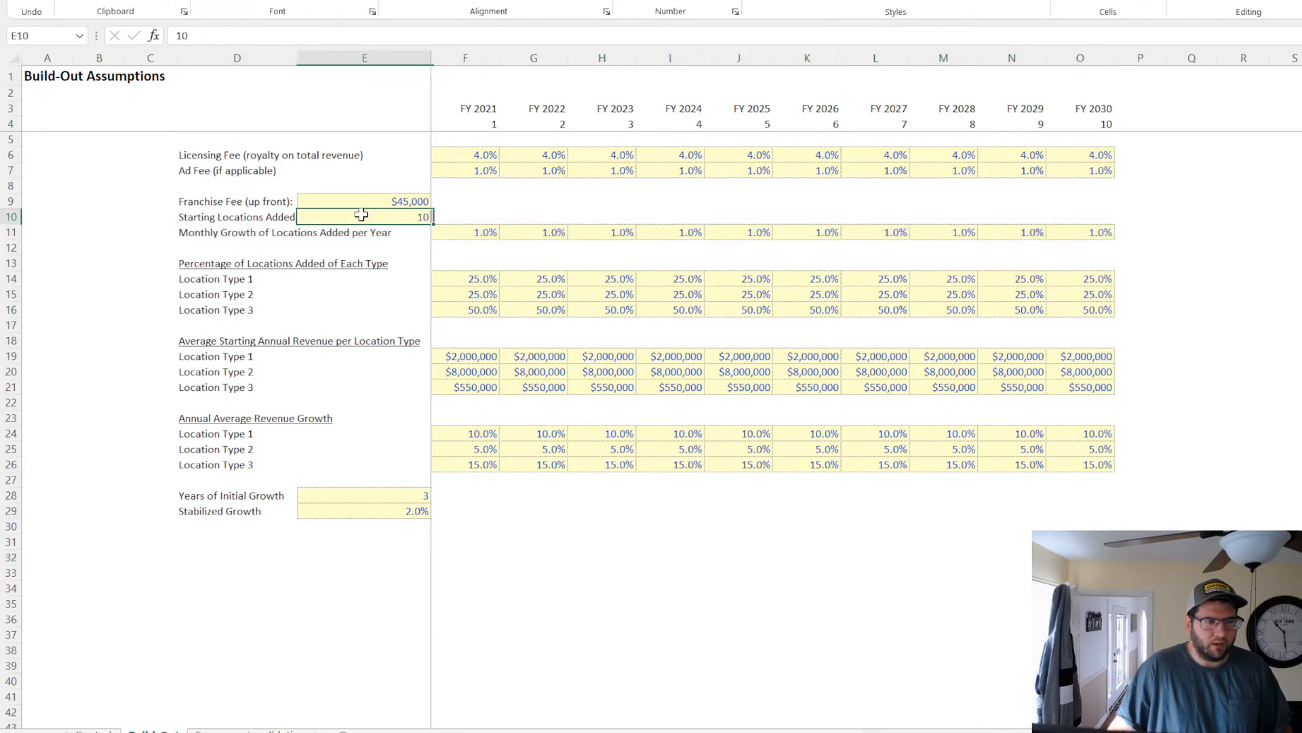
{"action": "left_click_drag", "start_coordinate": [556, 602], "coordinate": [771, 614]}
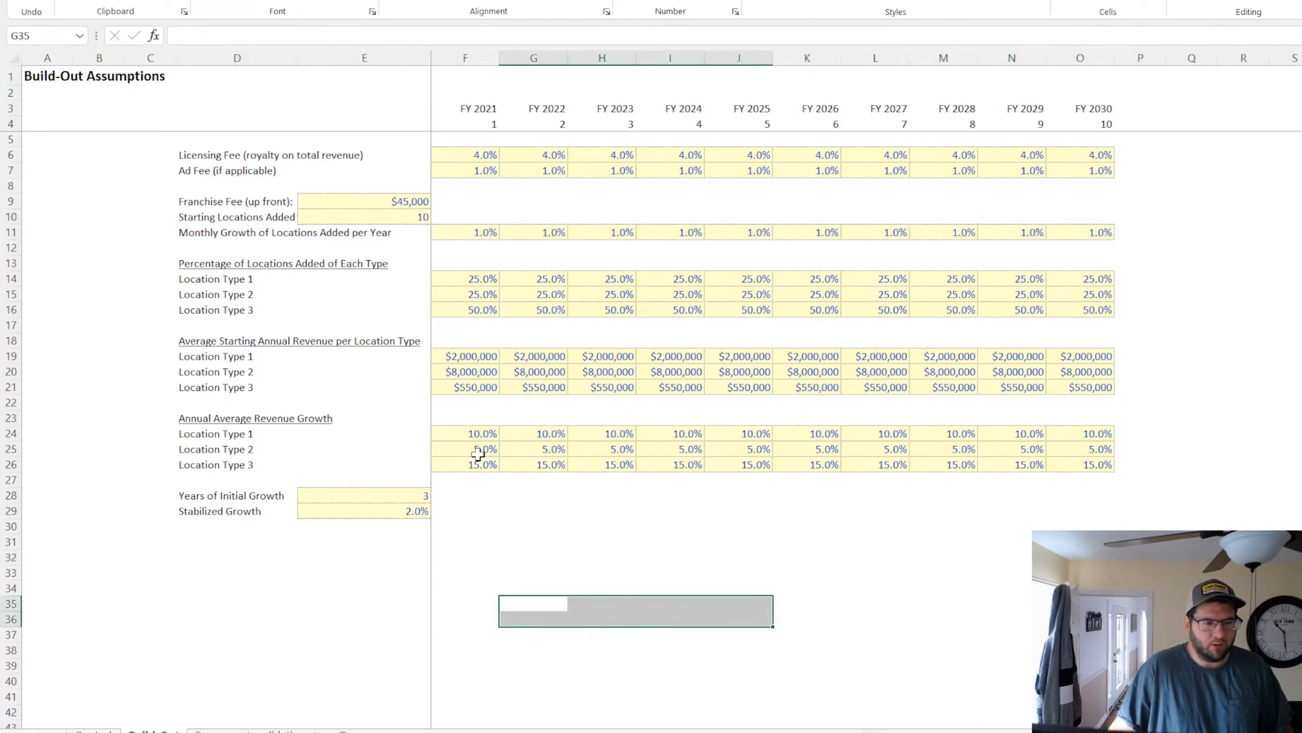
{"action": "left_click_drag", "start_coordinate": [479, 449], "coordinate": [803, 444]}
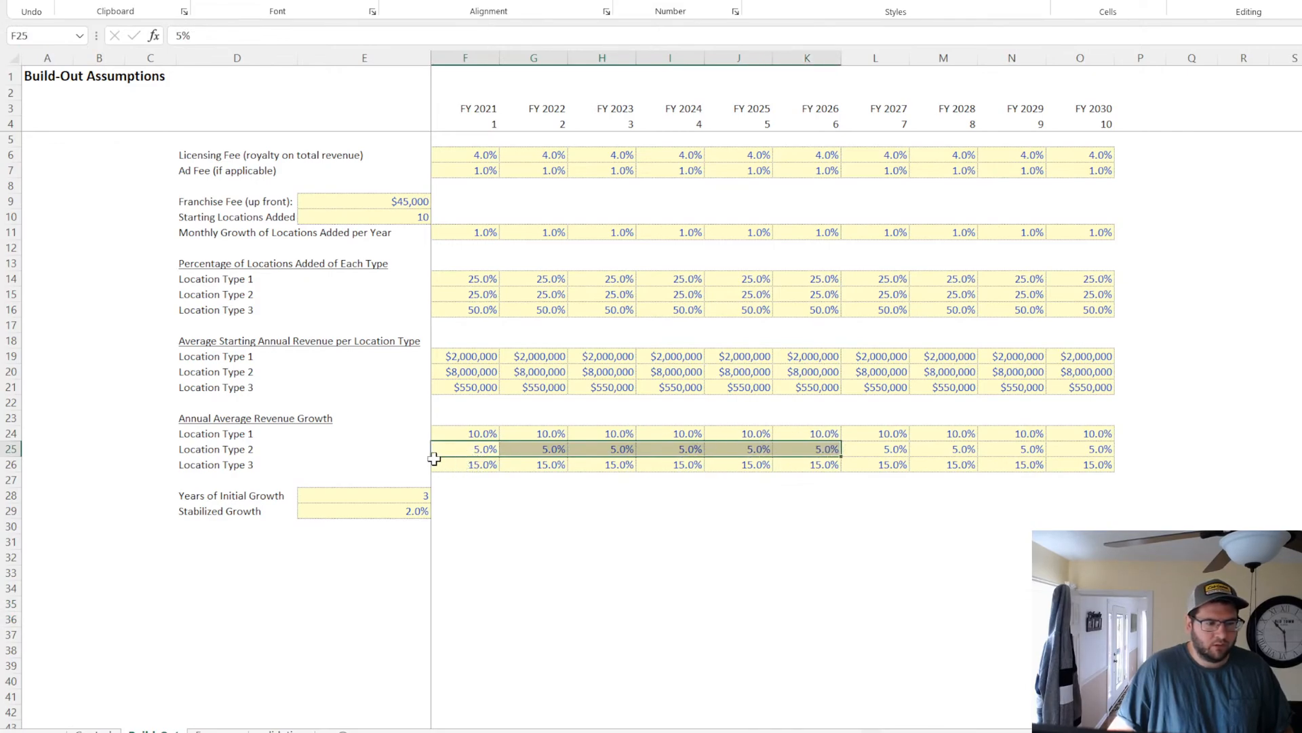
{"action": "left_click_drag", "start_coordinate": [415, 496], "coordinate": [378, 510]}
{"action": "left_click", "coordinate": [246, 512]}
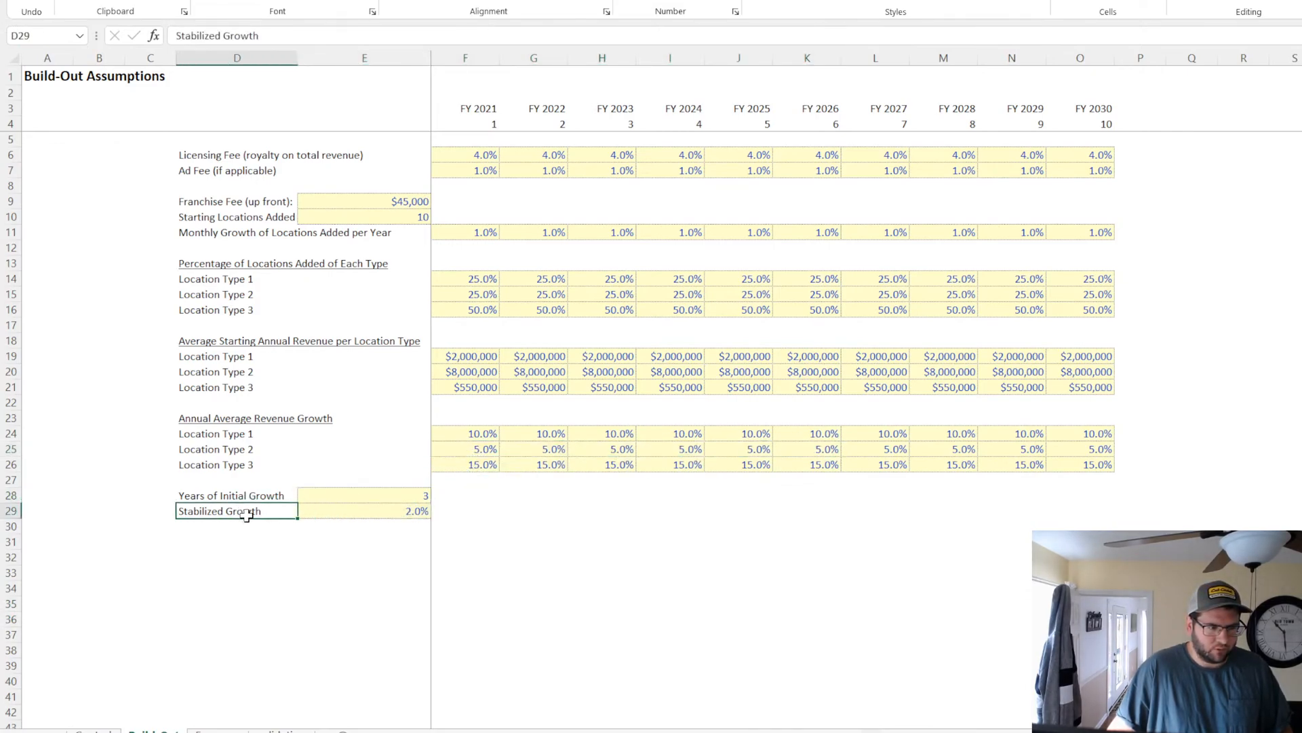
{"action": "left_click", "coordinate": [790, 603]}
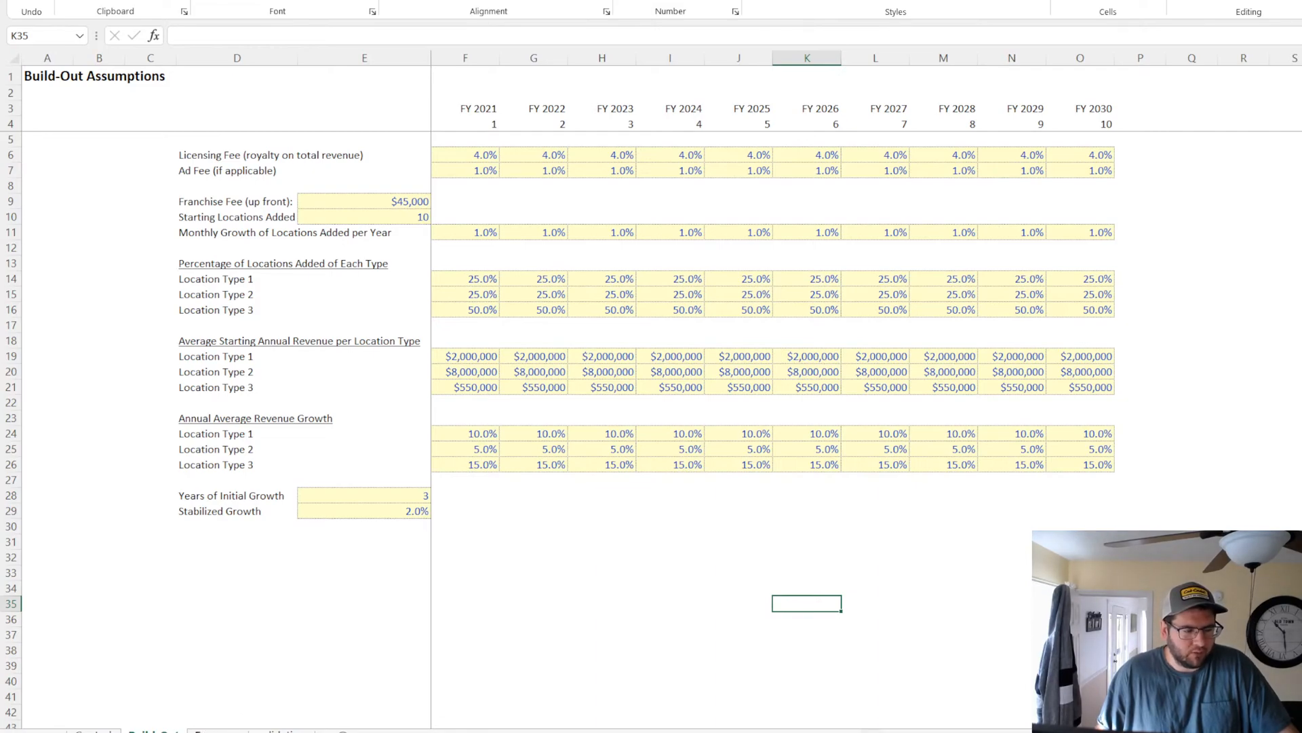
{"action": "left_click", "coordinate": [217, 731]}
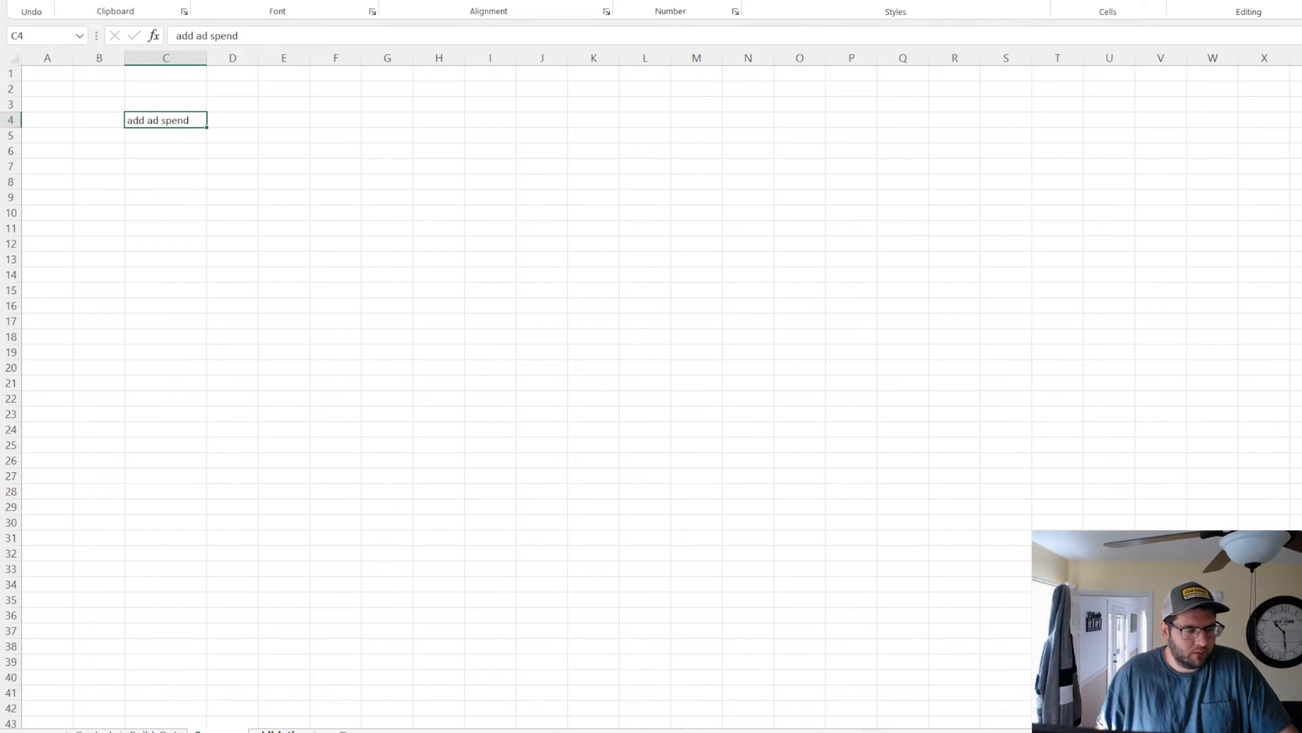
{"action": "left_click", "coordinate": [152, 731]}
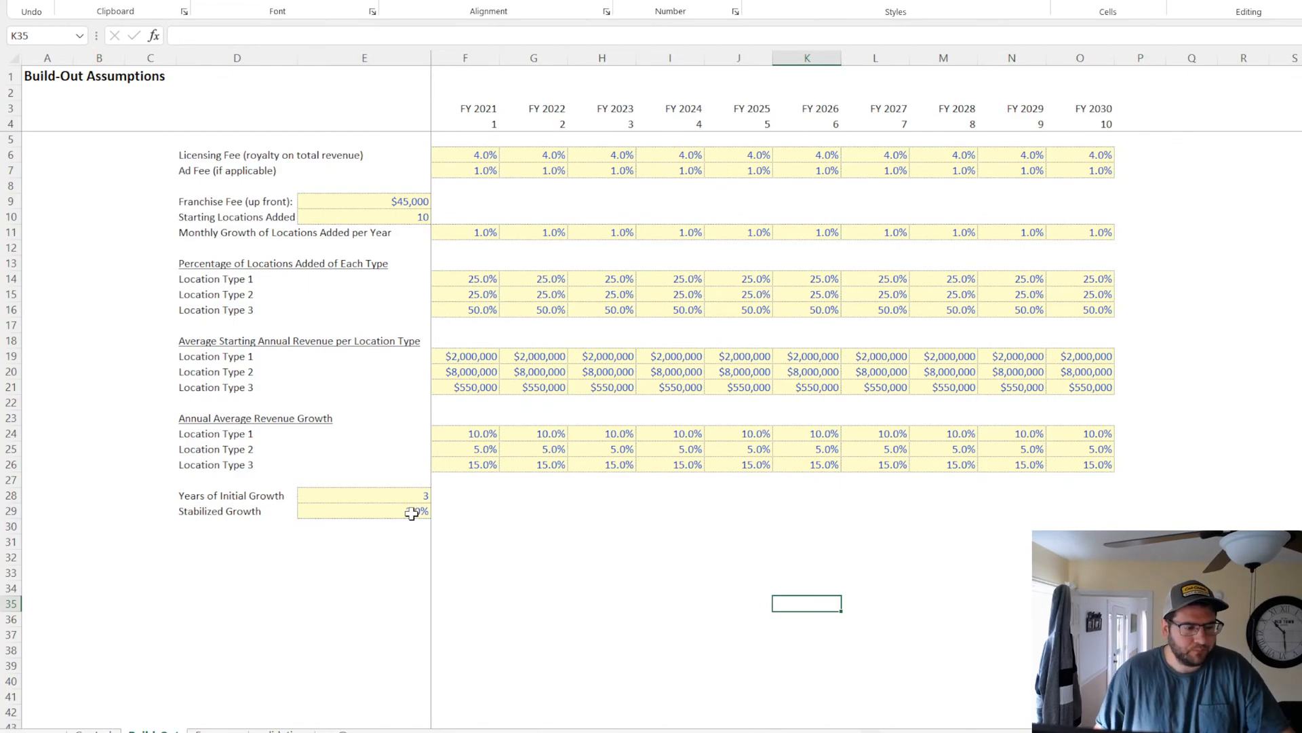
On the Control sheet, clear the Exit Valuation and Remaining Equity Required formulas and widen columns B and C
{"action": "left_click", "coordinate": [94, 731]}
{"action": "left_click", "coordinate": [337, 170]}
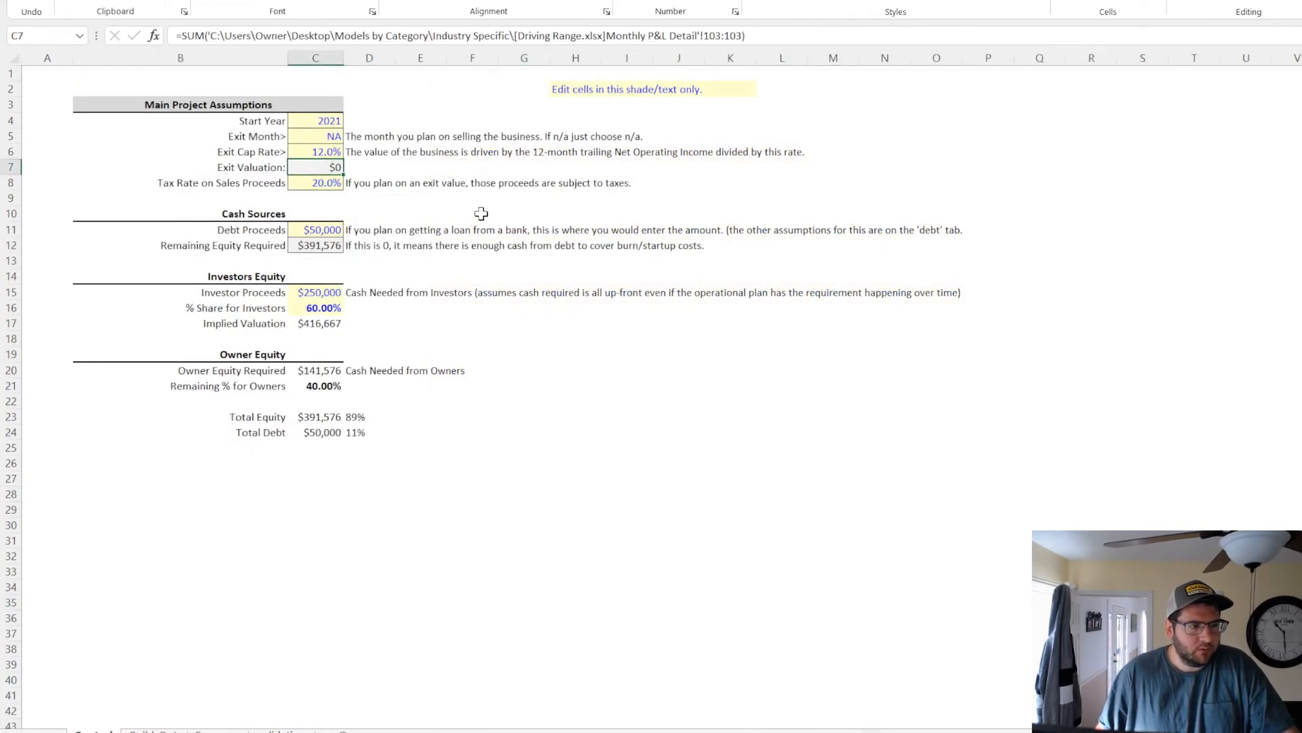
{"action": "left_click", "coordinate": [319, 183]}
{"action": "left_click", "coordinate": [302, 246]}
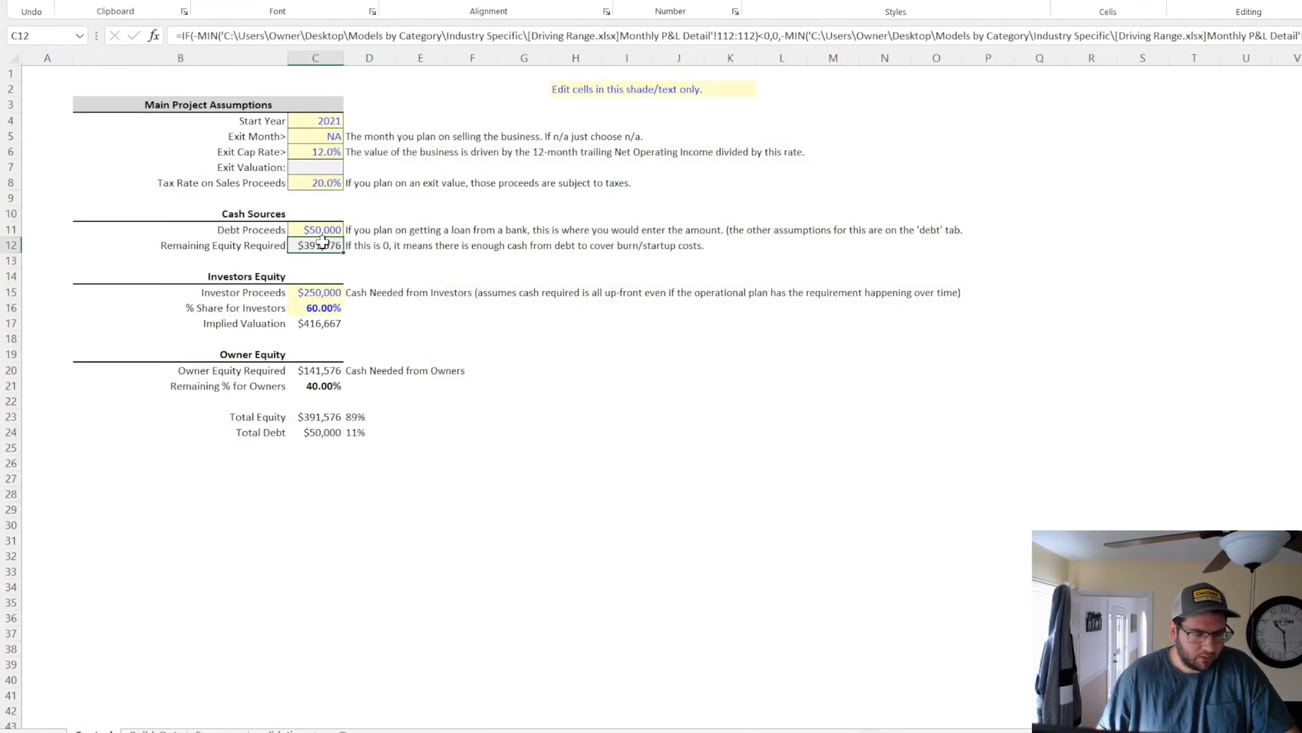
{"action": "key", "text": "Delete"}
{"action": "key", "text": "Return"}
{"action": "left_click_drag", "start_coordinate": [286, 59], "coordinate": [395, 59]}
{"action": "left_click", "coordinate": [421, 132]}
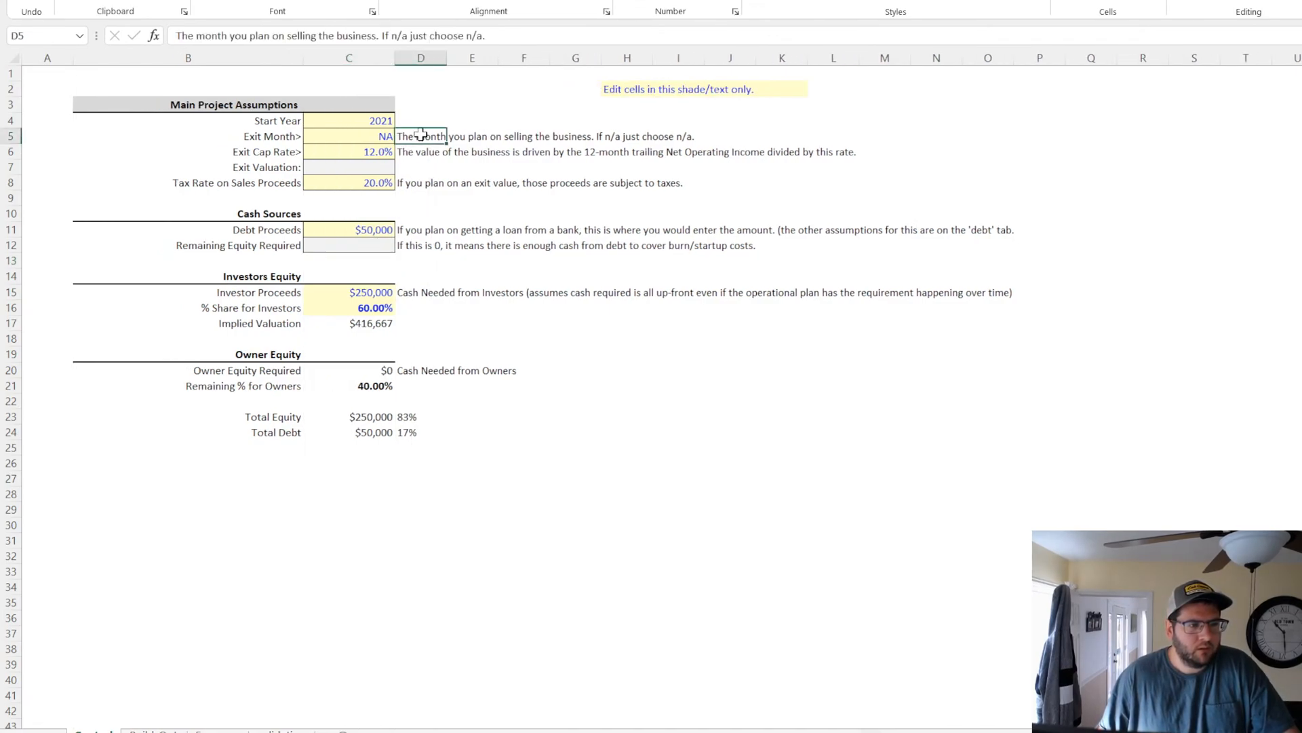
Restrict the Exit Month cell C5 on the Control sheet to a list drawn from the dates on the validation sheet
{"action": "left_click", "coordinate": [380, 135]}
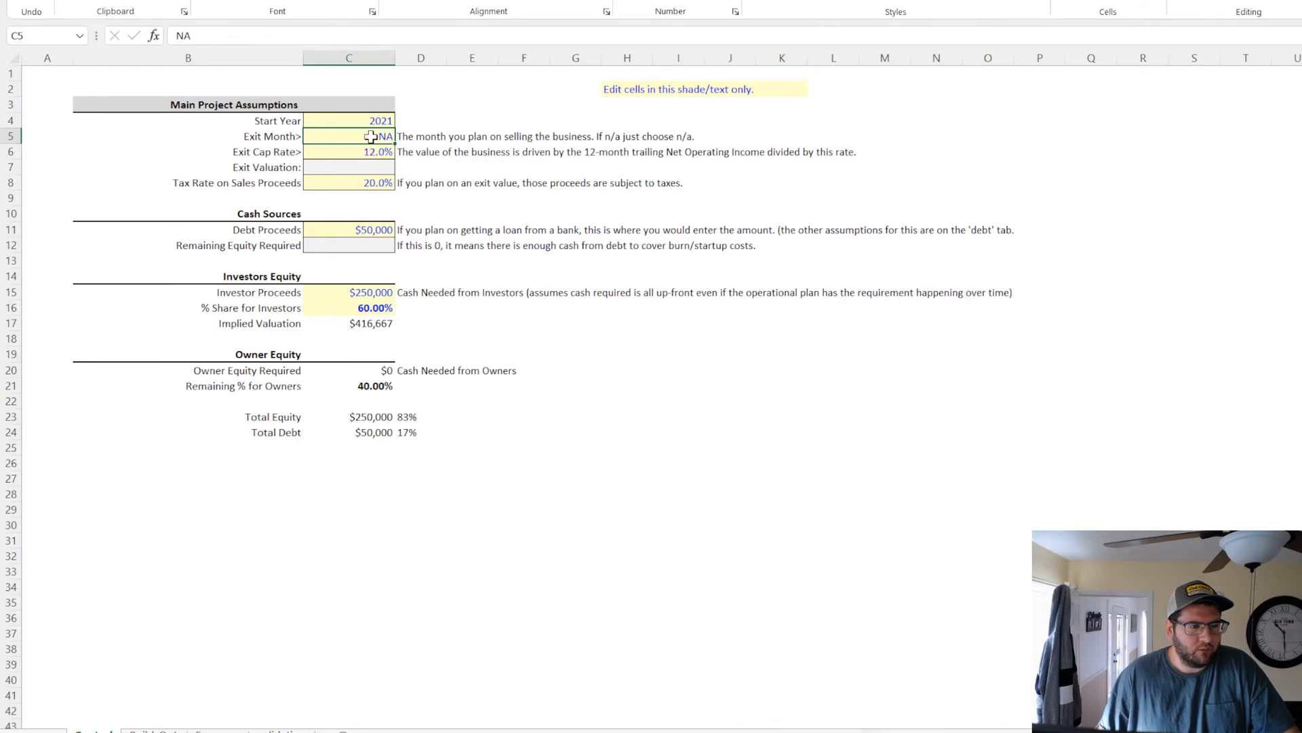
{"action": "left_click", "coordinate": [339, 2]}
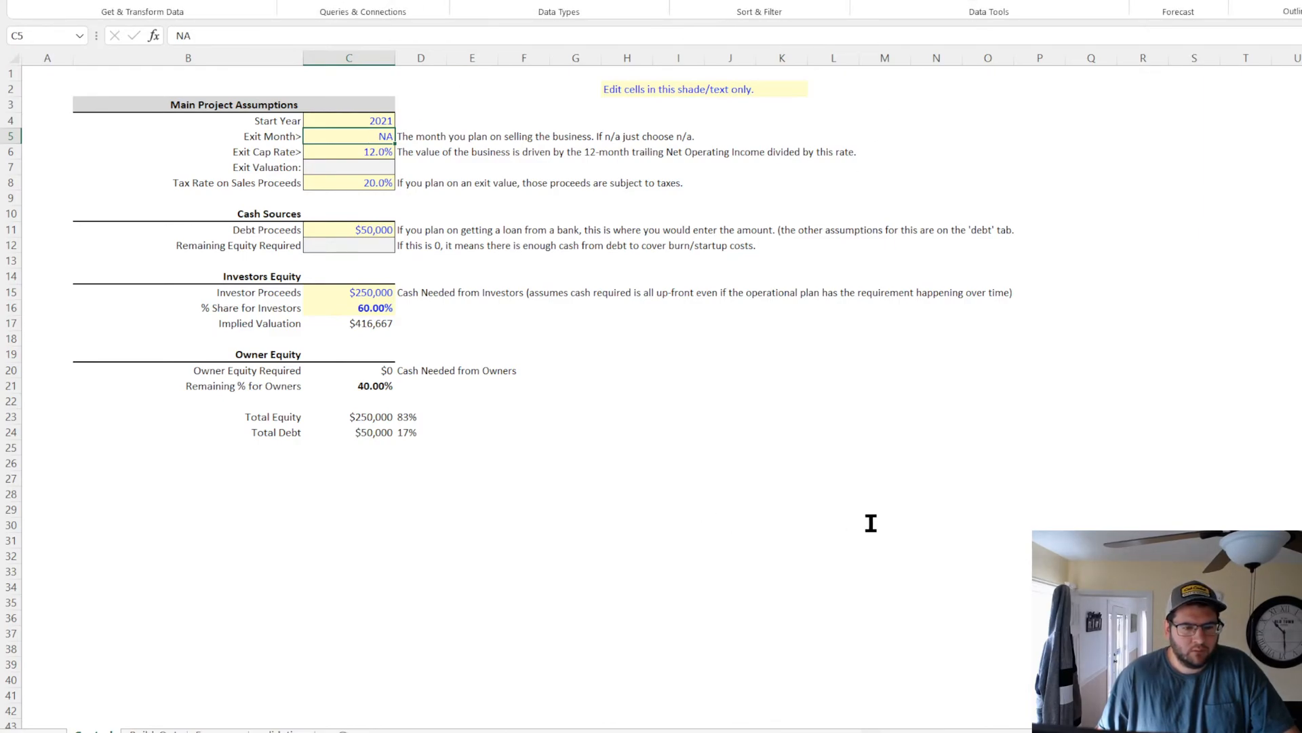
{"action": "left_click", "coordinate": [281, 731]}
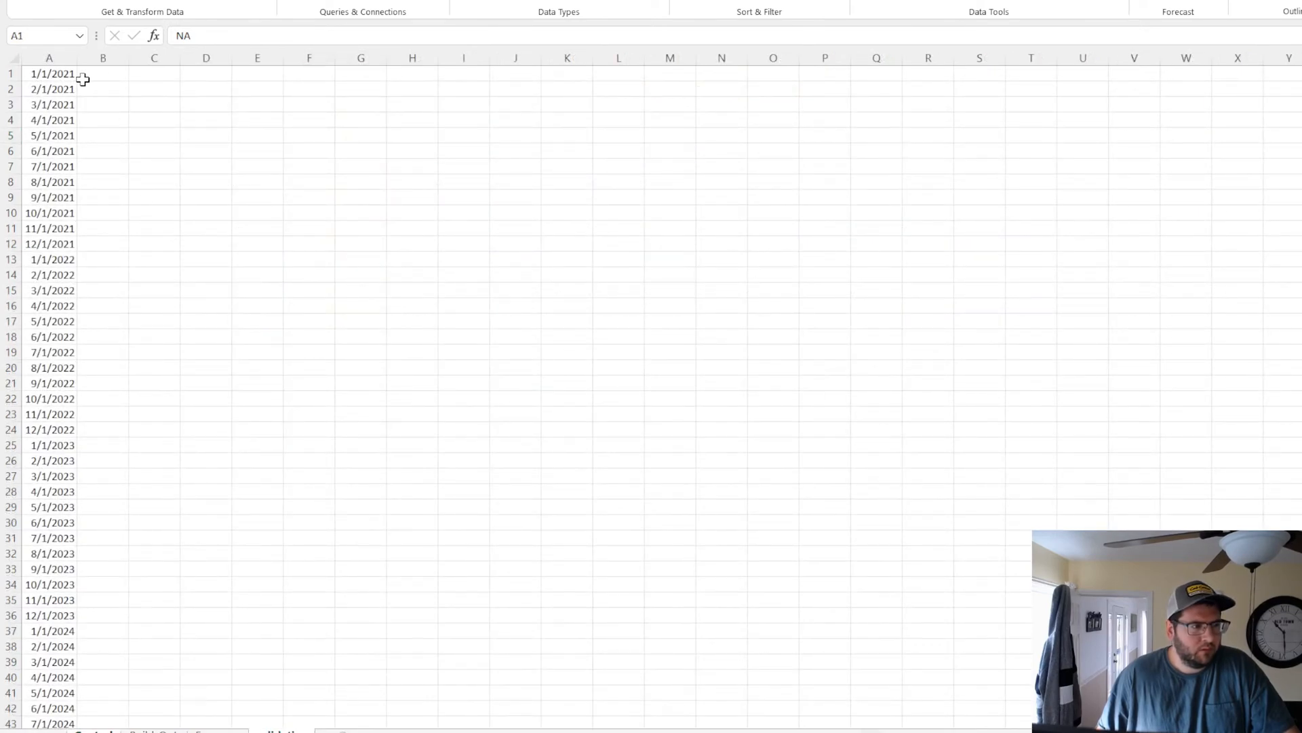
{"action": "left_click_drag", "start_coordinate": [60, 75], "coordinate": [44, 702]}
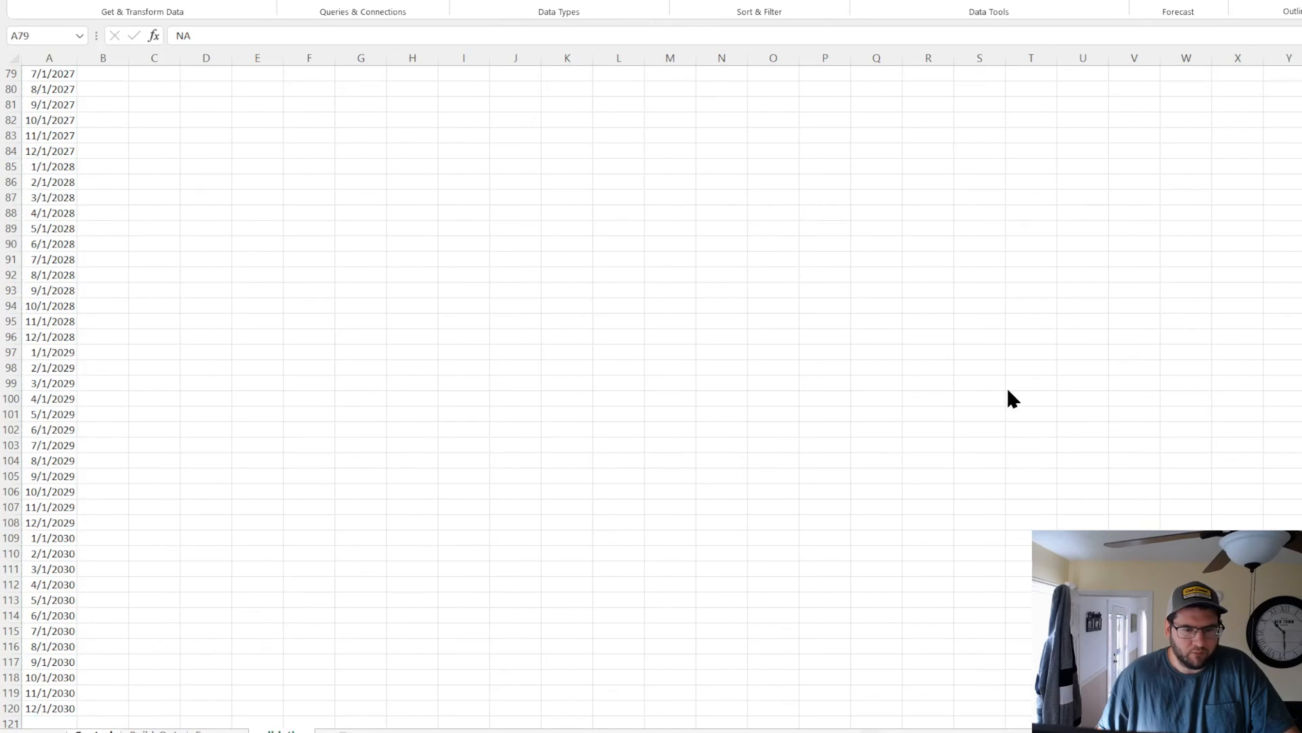
{"action": "key", "text": "Return"}
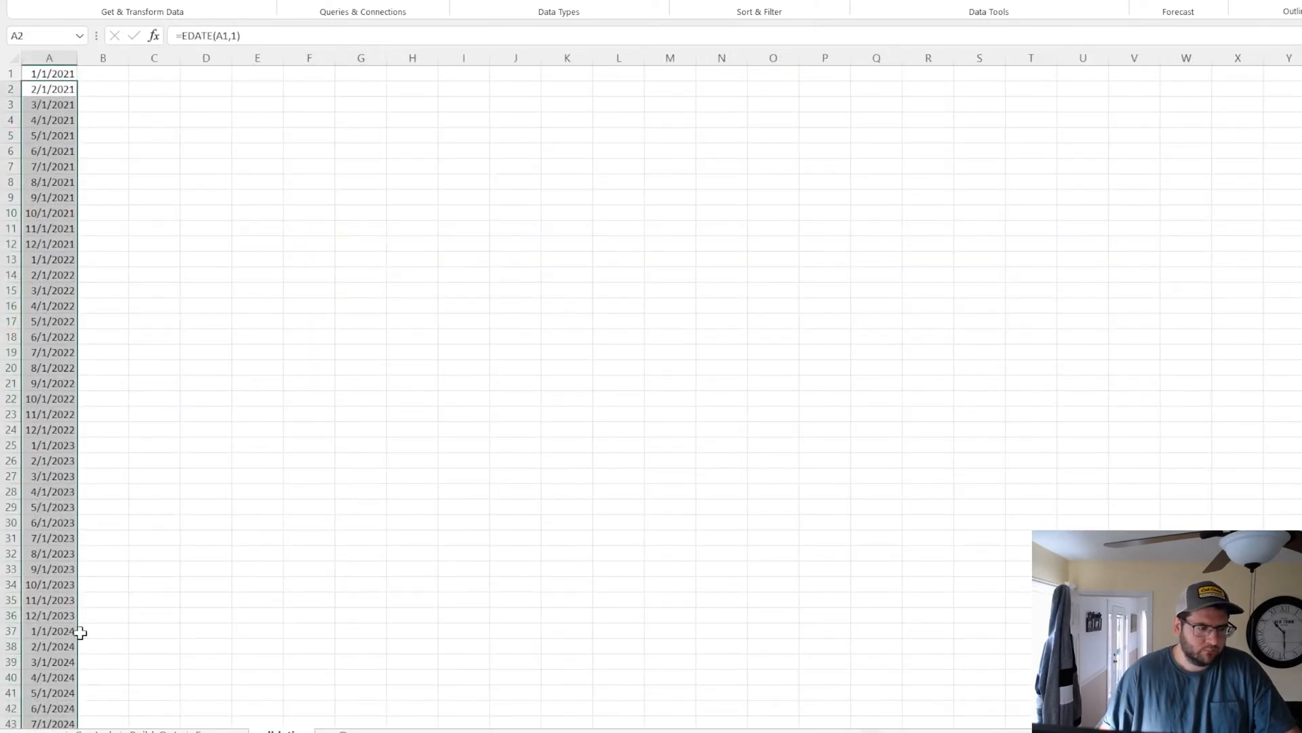
Add an N/A option below the last date on the validation sheet and choose N/A as the Exit Month on the Control sheet
{"action": "left_click", "coordinate": [44, 632]}
{"action": "key", "text": "ctrl+Down"}
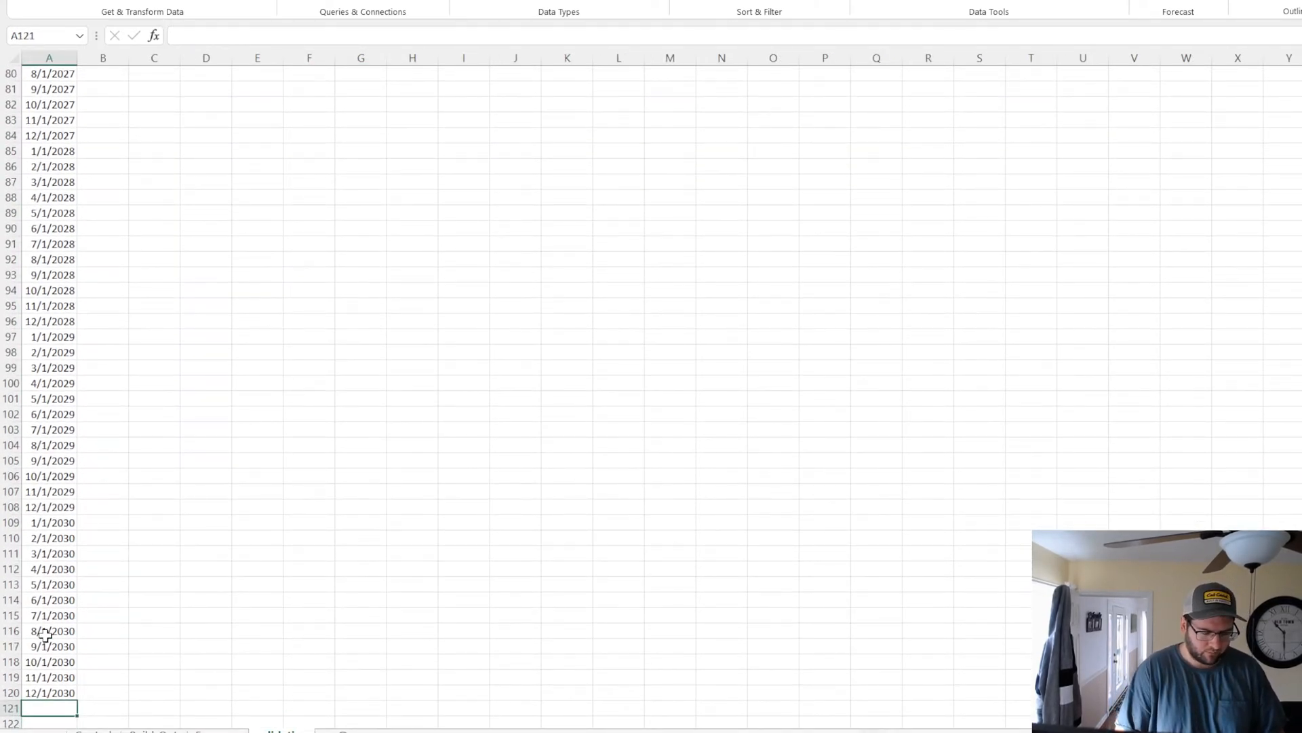
{"action": "key", "text": "Down"}
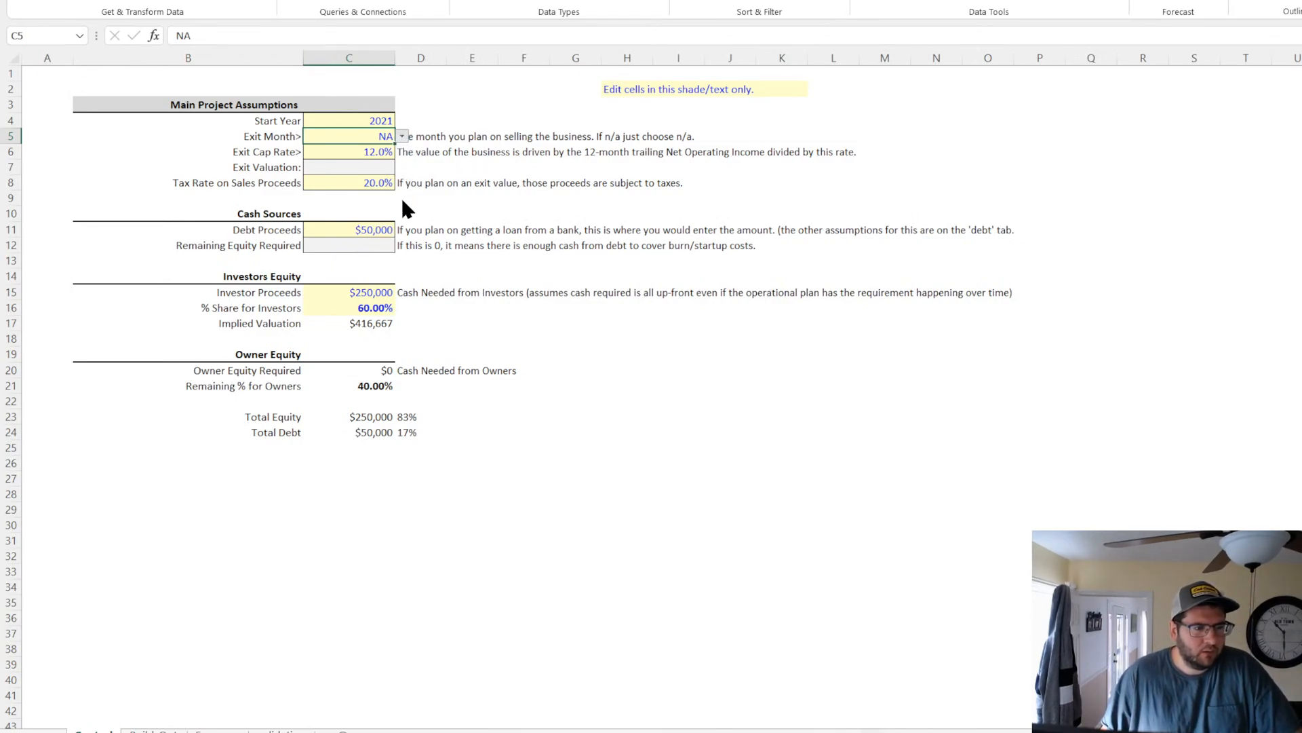
{"action": "left_click", "coordinate": [349, 223]}
Clear the Exit Cap Rate row and move the Exit Valuation and Tax Rate on Sales Proceeds entries, with the tax note, up one row
{"action": "left_click", "coordinate": [381, 153]}
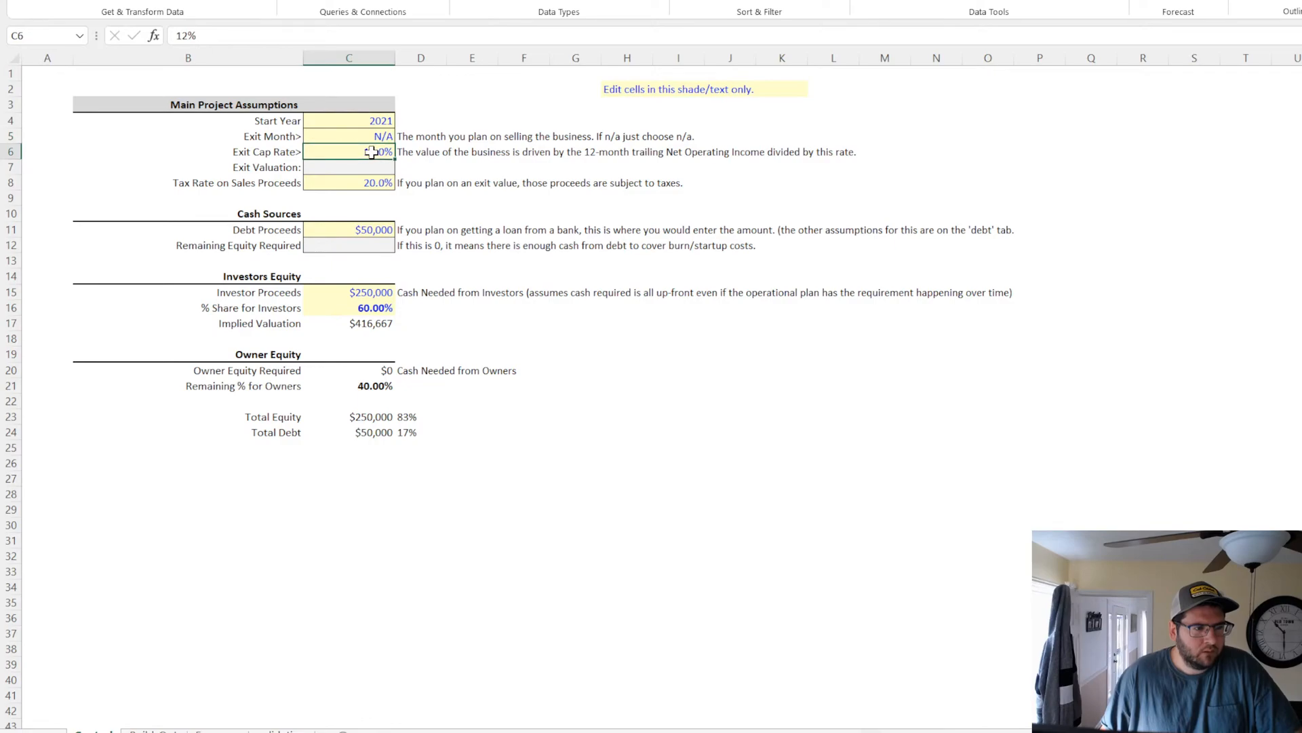
{"action": "mouse_move", "coordinate": [51, 152]}
{"action": "left_mouse_down"}
{"action": "mouse_move", "coordinate": [58, 164]}
{"action": "mouse_move", "coordinate": [959, 163]}
{"action": "left_mouse_up"}
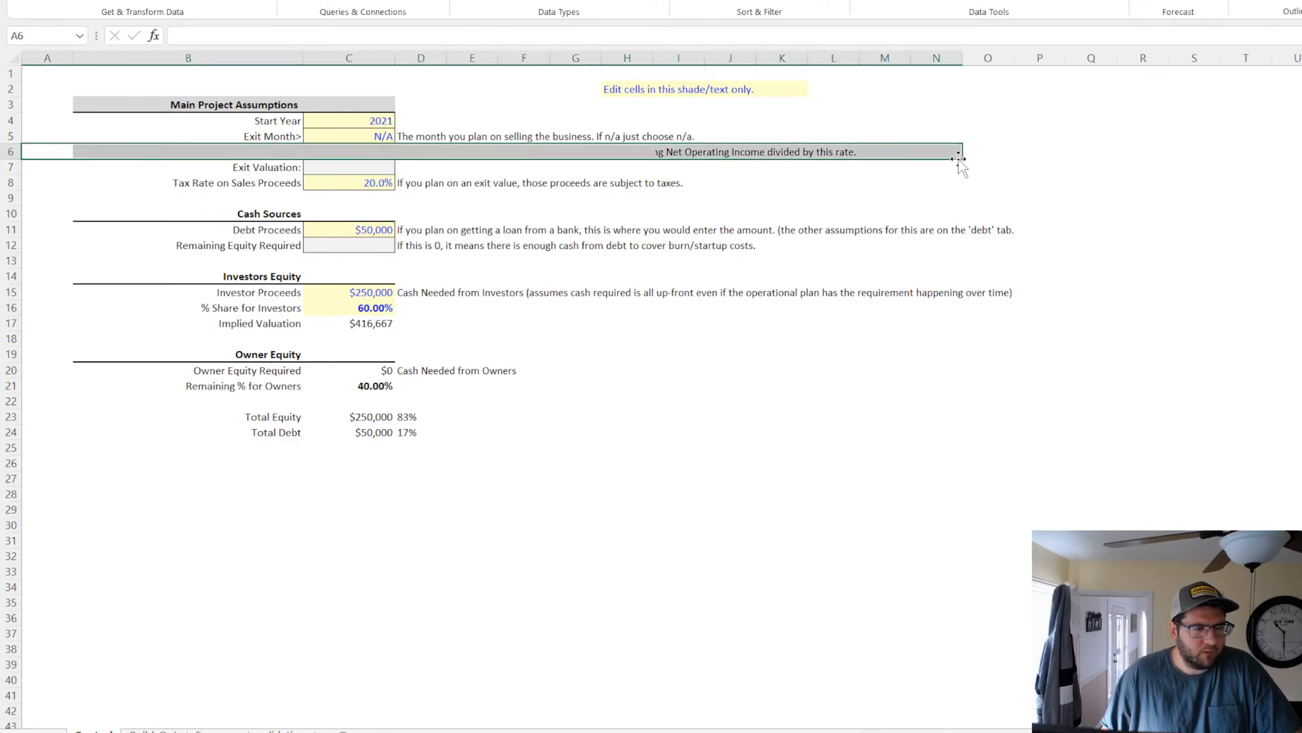
{"action": "key", "text": "Delete"}
{"action": "left_click_drag", "start_coordinate": [251, 166], "coordinate": [331, 174]}
{"action": "left_click", "coordinate": [437, 182]}
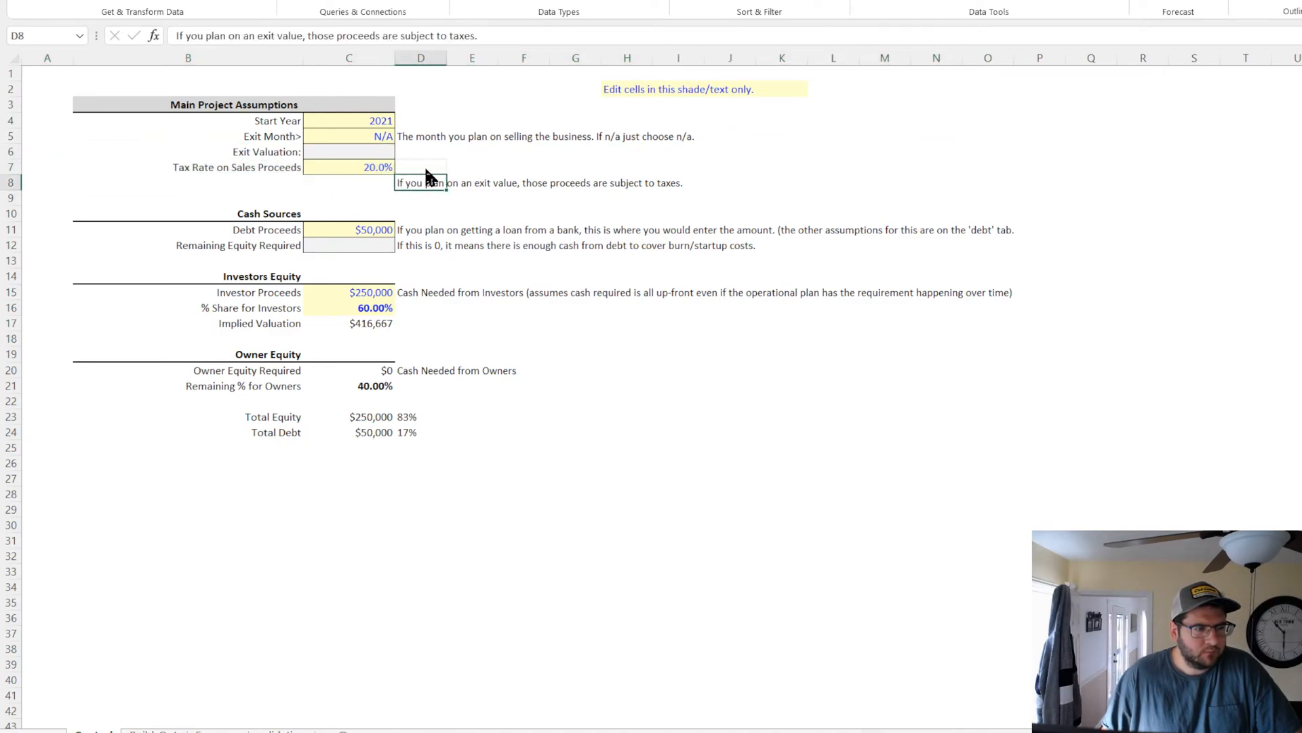
{"action": "left_click_drag", "start_coordinate": [428, 175], "coordinate": [427, 160]}
Delete the extra blank row 9 above the Cash Sources section
{"action": "left_click", "coordinate": [16, 198]}
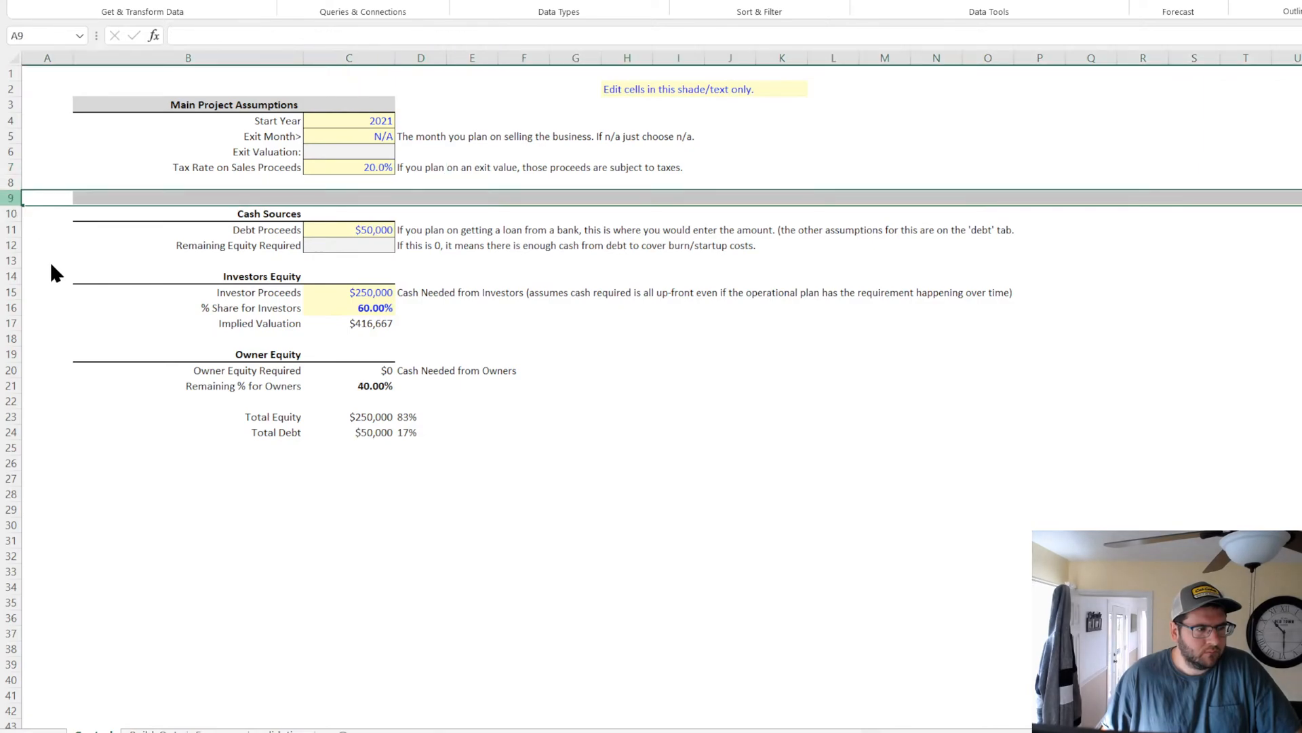
{"action": "key", "text": "ctrl+minus"}
{"action": "left_click", "coordinate": [618, 437]}
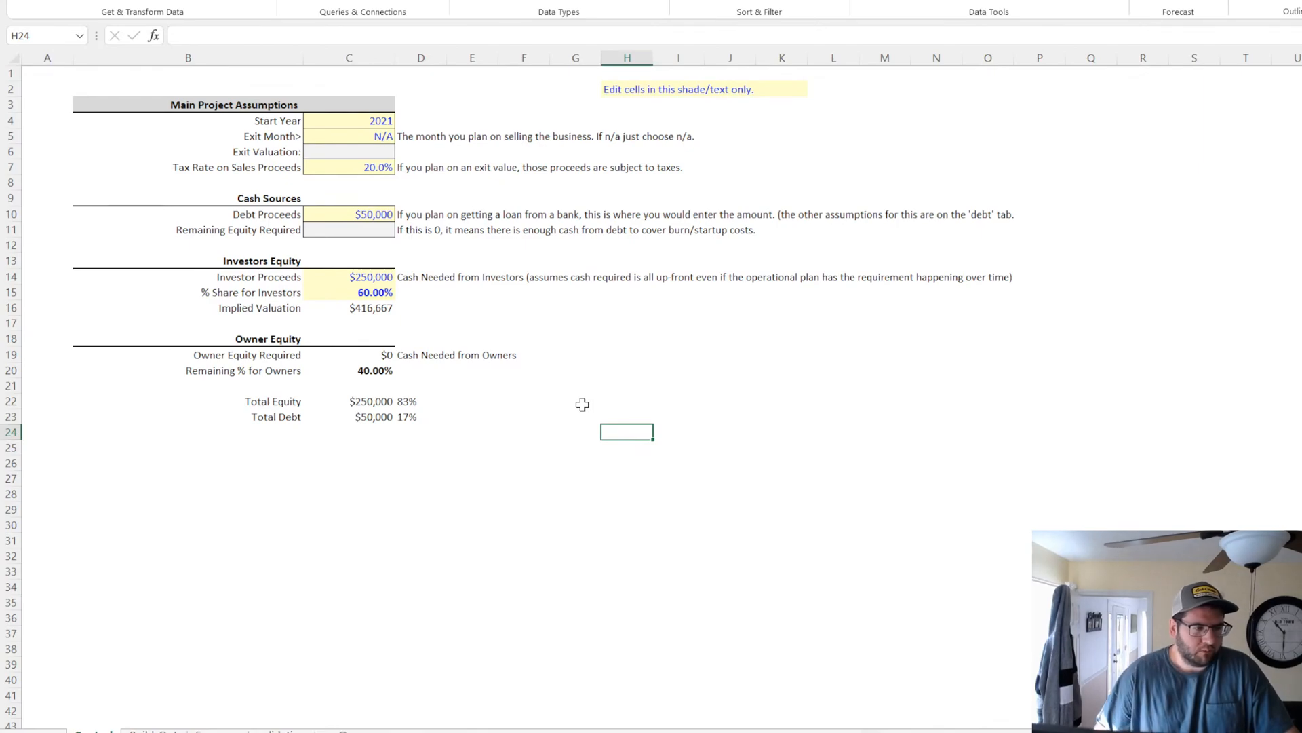
Examine the Investor Proceeds and % Share for Investors inputs and the Owner Equity Required formula
{"action": "left_click", "coordinate": [366, 279]}
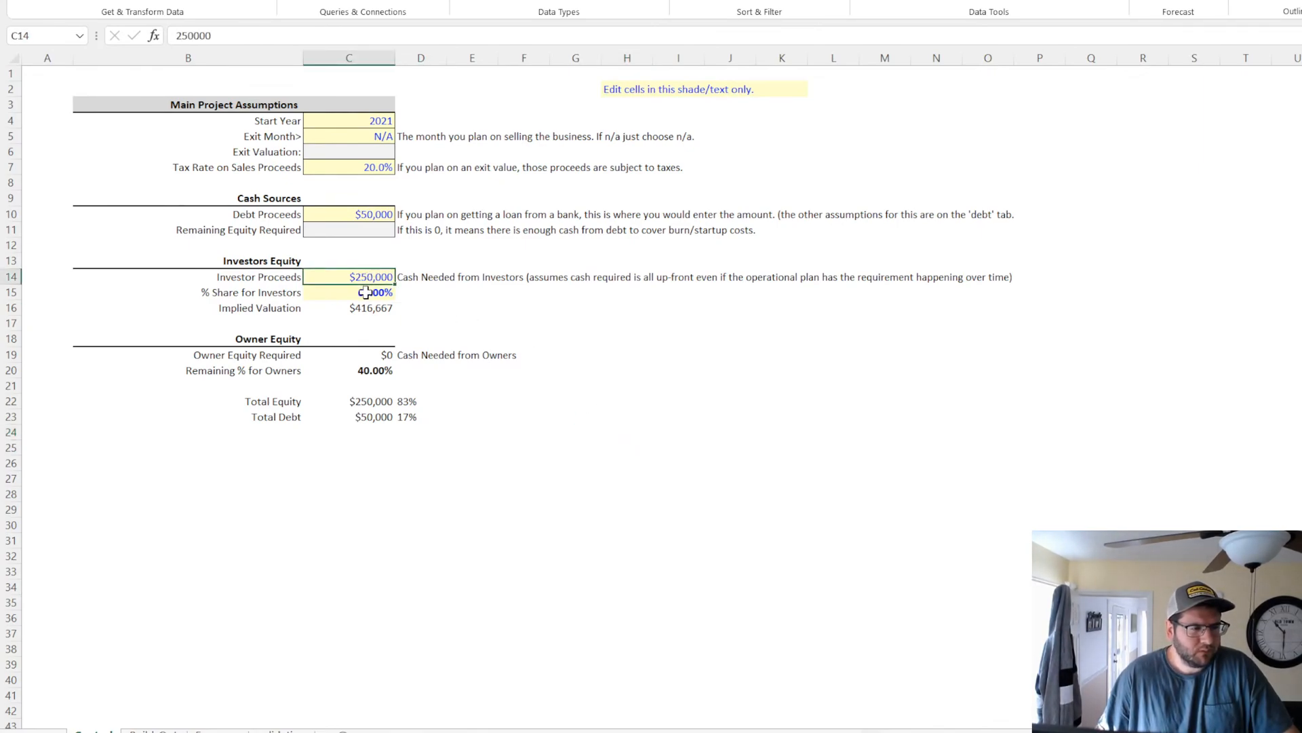
{"action": "left_click_drag", "start_coordinate": [370, 281], "coordinate": [371, 293]}
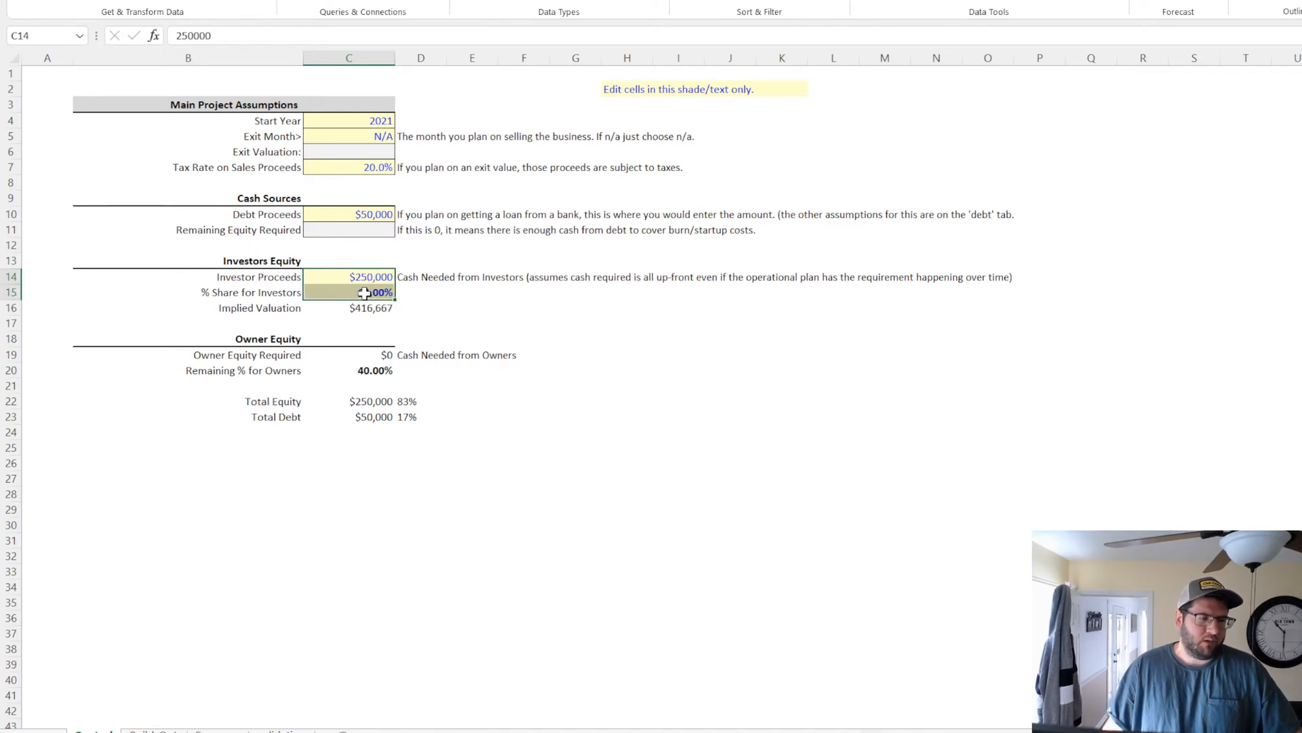
{"action": "left_click", "coordinate": [370, 356]}
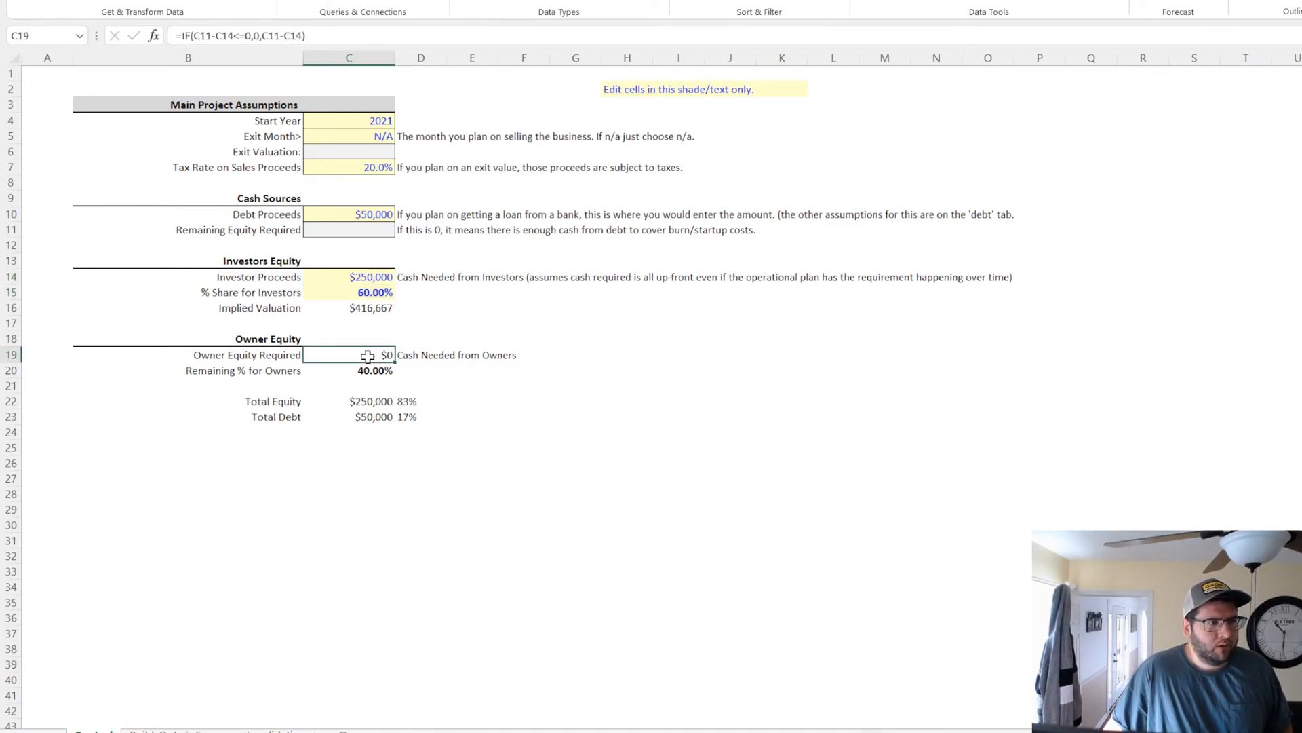
Colour the Build-Out and Expenses sheet tabs light yellow and return to the Build-Out sheet
{"action": "left_click", "coordinate": [60, 0]}
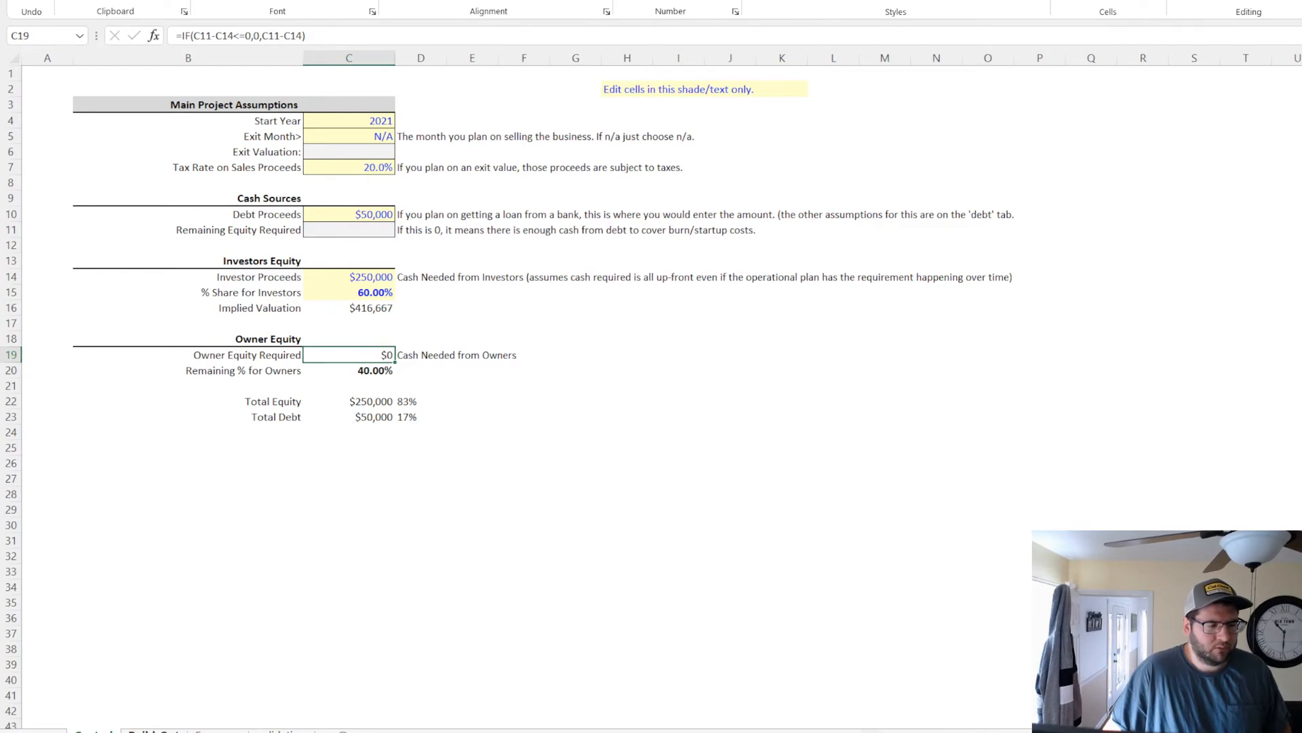
{"action": "left_click", "coordinate": [154, 730]}
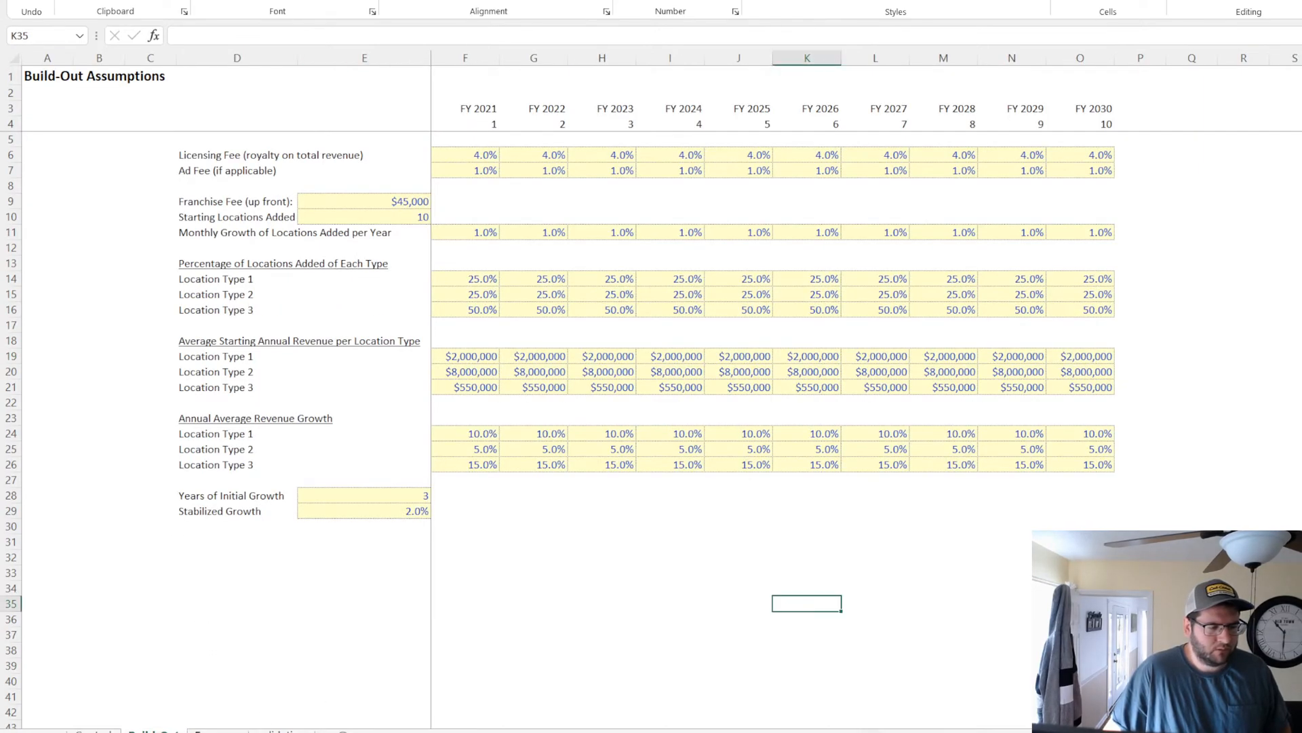
{"action": "key", "text": "ctrl+Page_Down"}
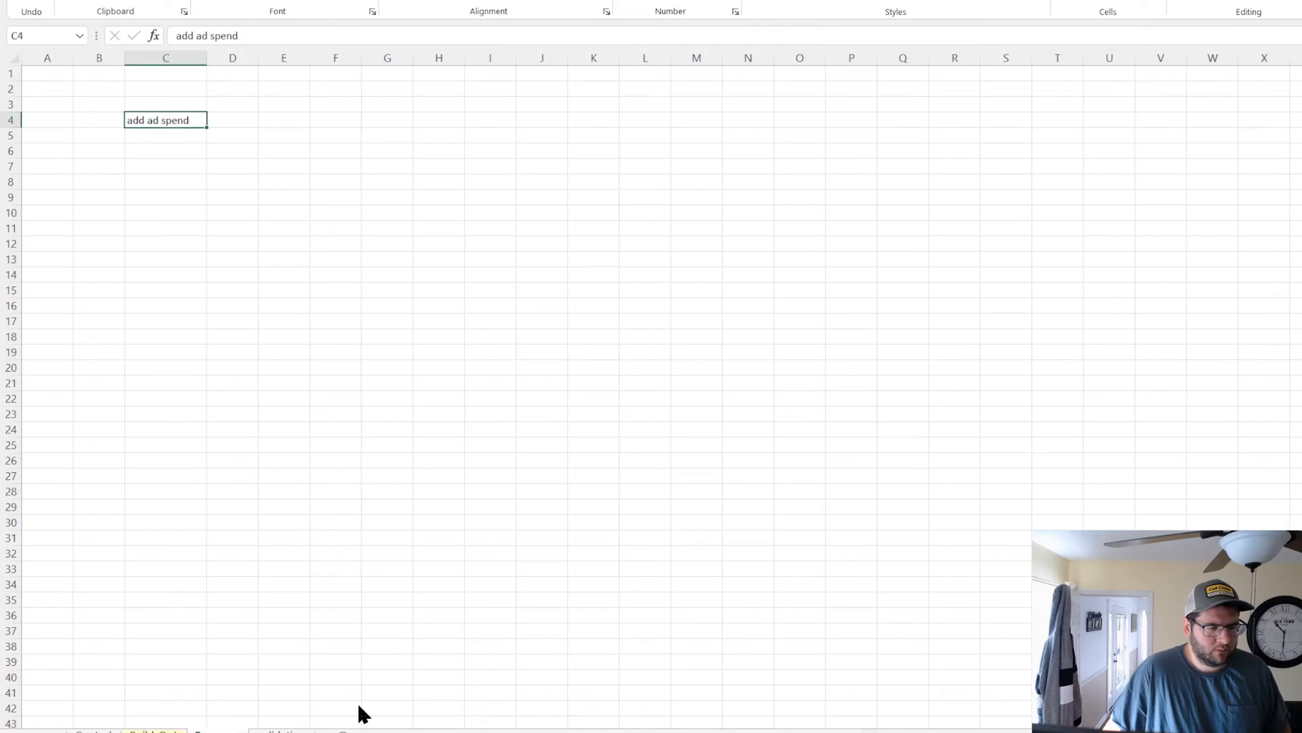
{"action": "key", "text": "ctrl+Page_Up"}
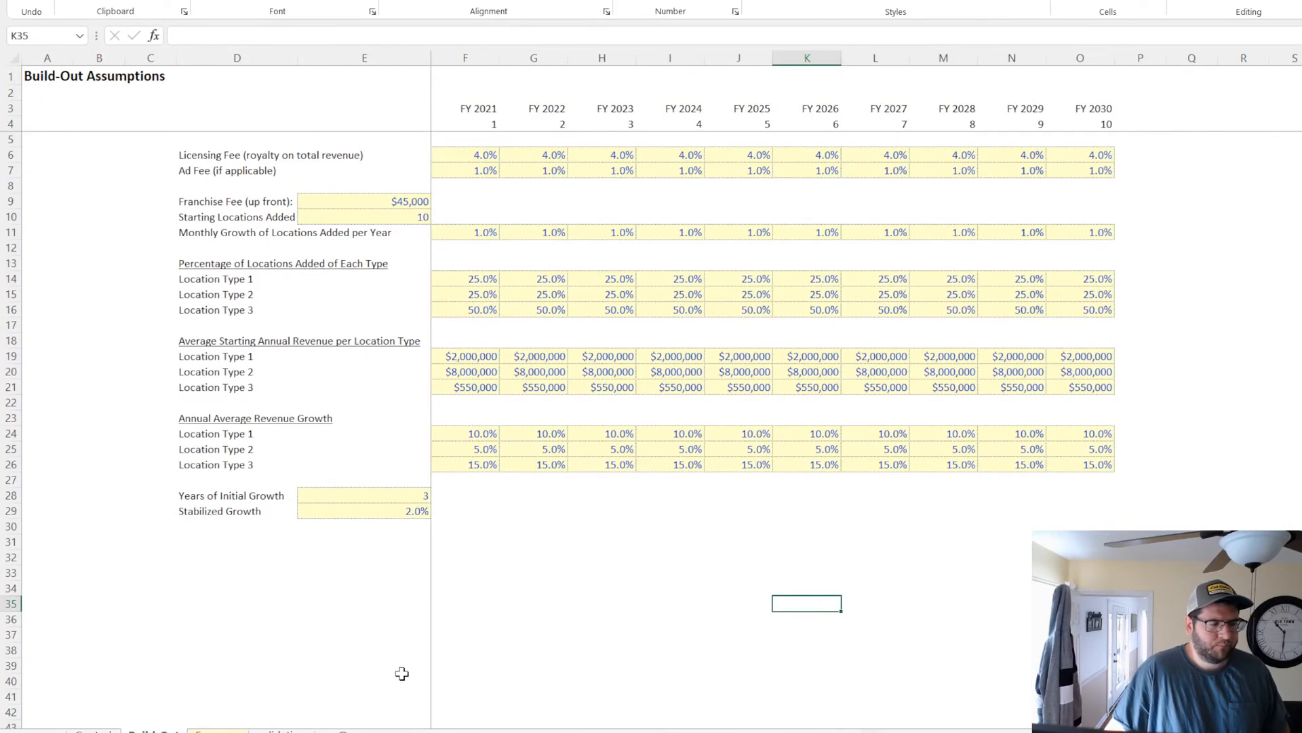
{"action": "left_click", "coordinate": [440, 679]}
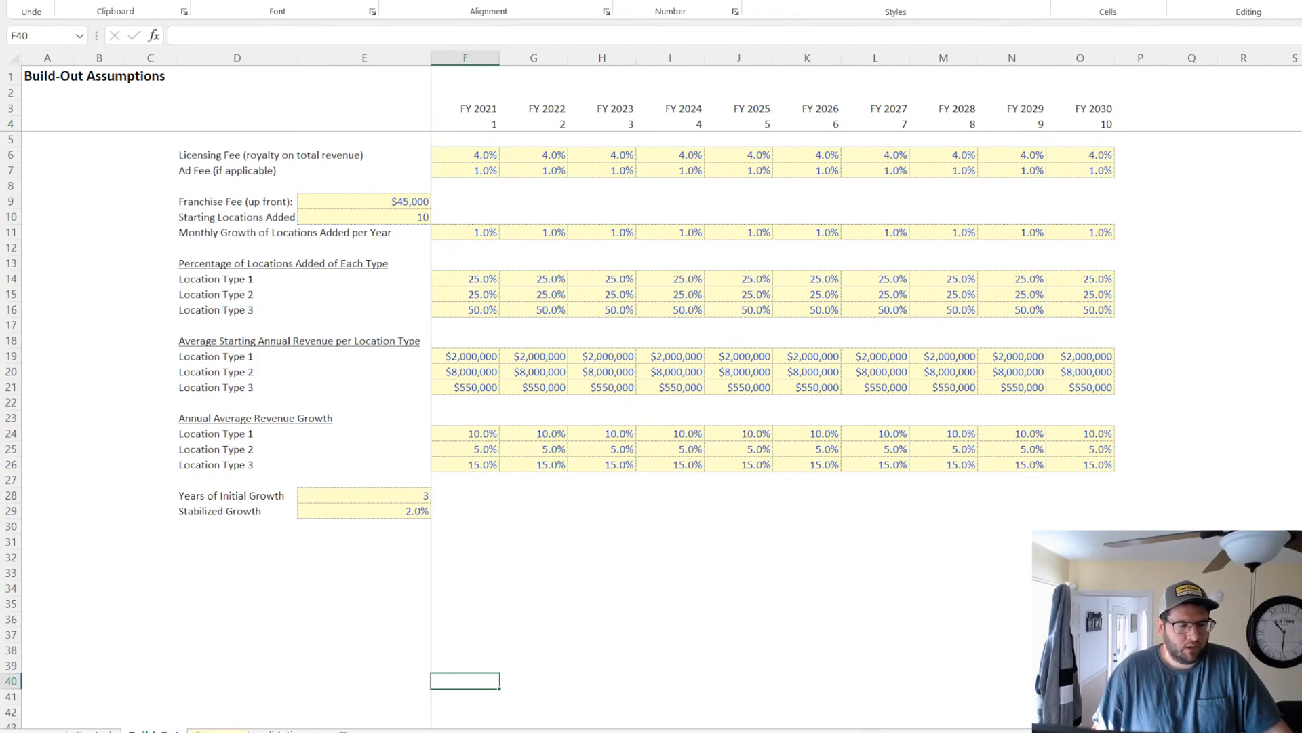
Enter the website address smarthelping.com in cell G33 of the Build-Out sheet
{"action": "left_click", "coordinate": [631, 587]}
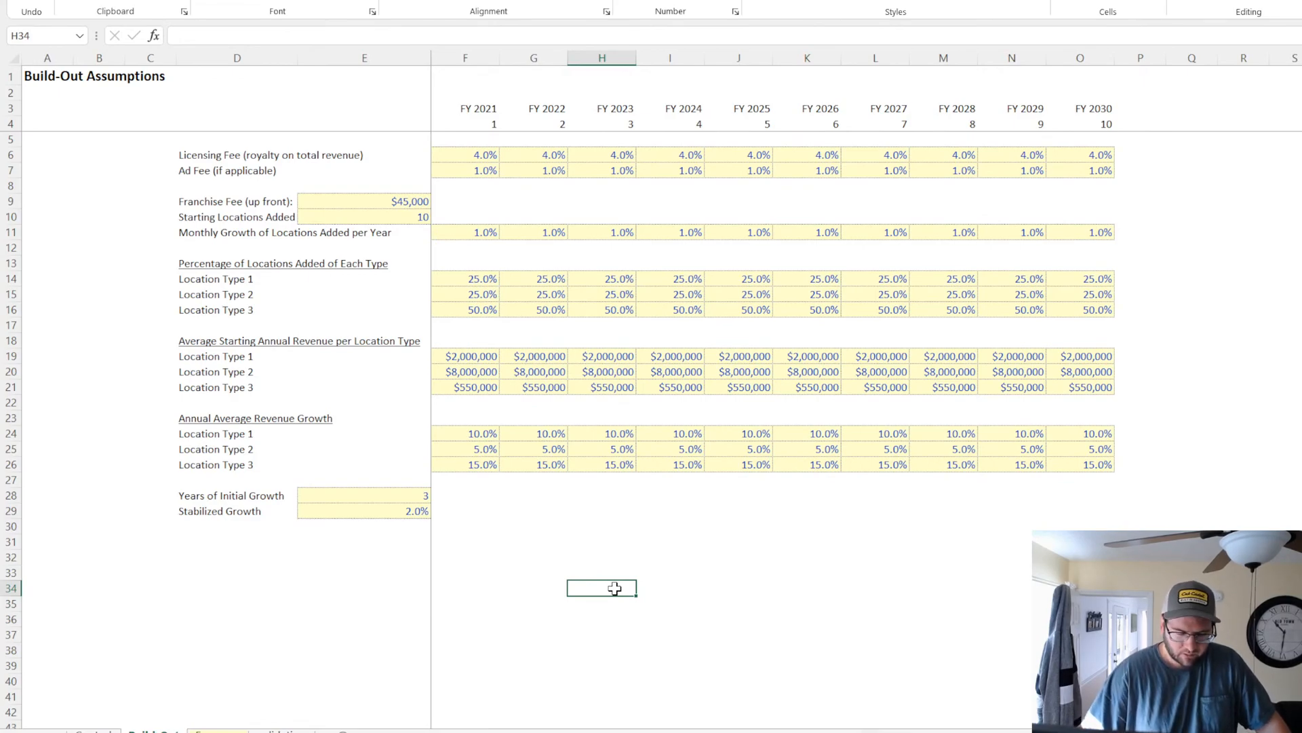
{"action": "left_click", "coordinate": [526, 575]}
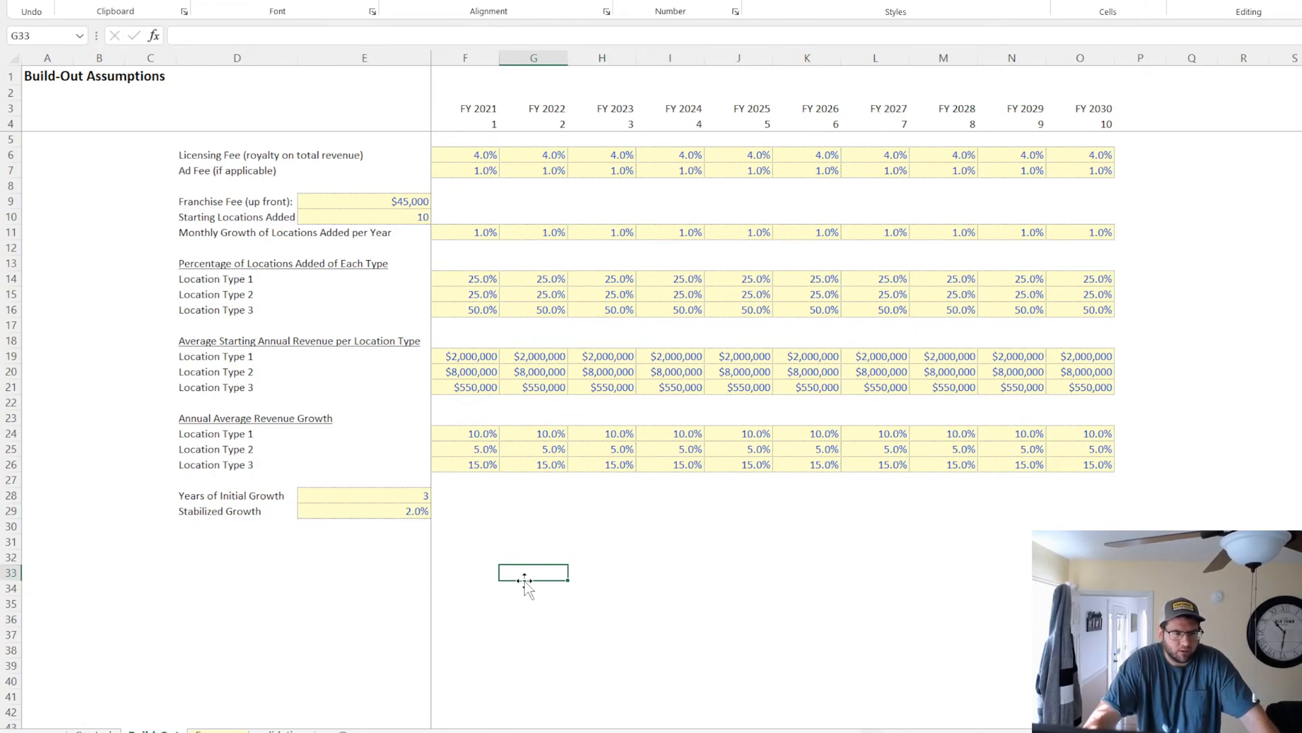
{"action": "type", "text": "sm"}
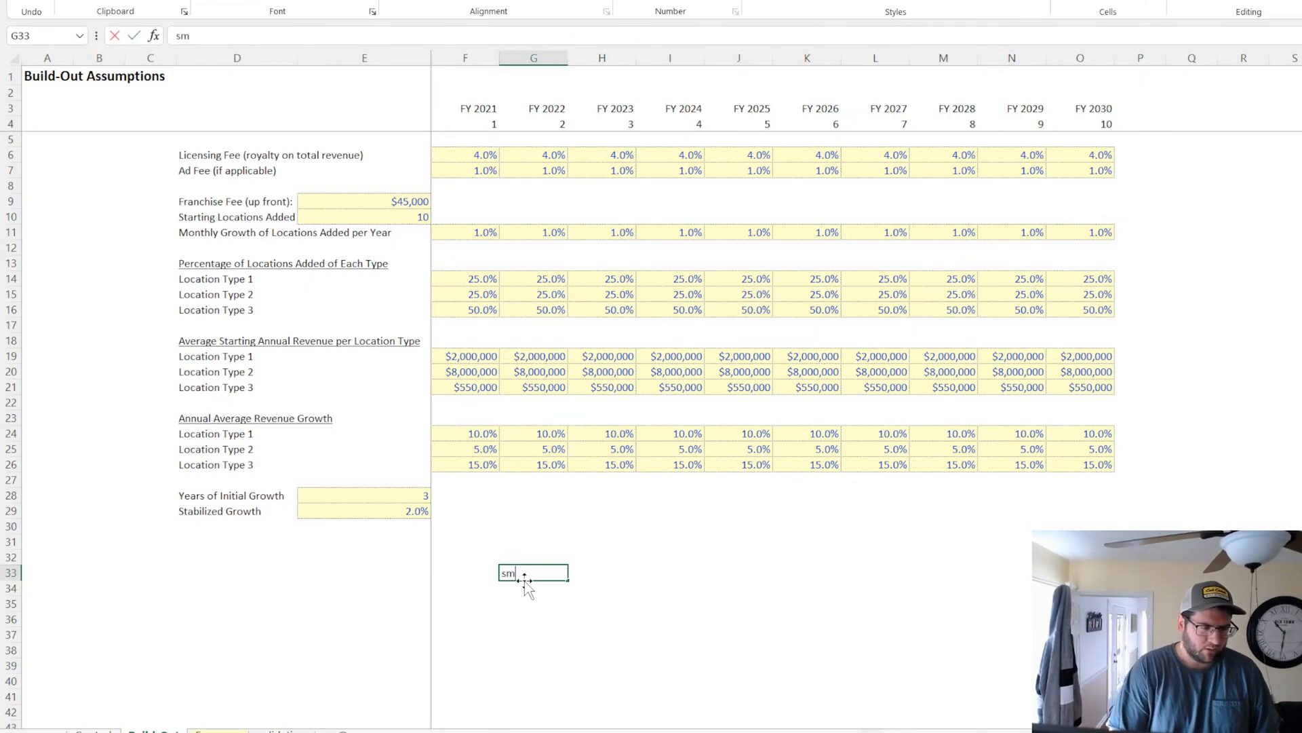
{"action": "type", "text": "arthelping.com"}
{"action": "key", "text": "Return"}
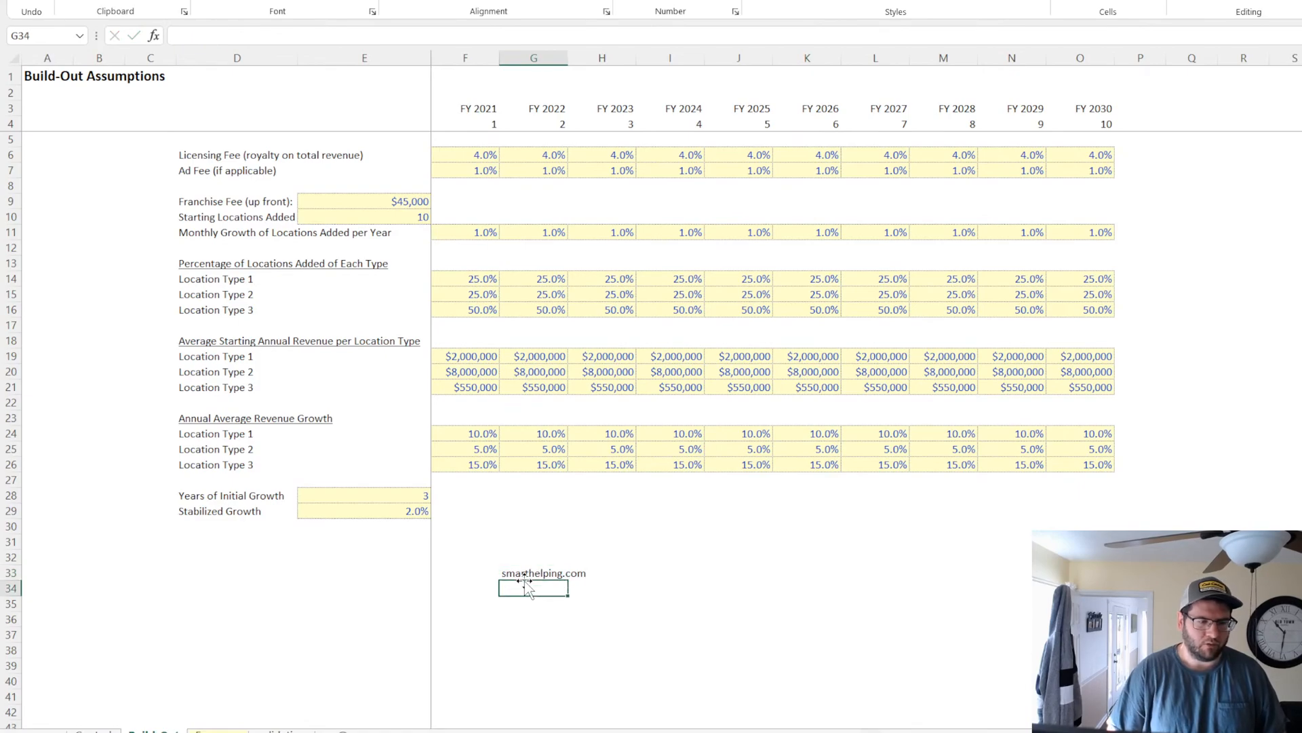